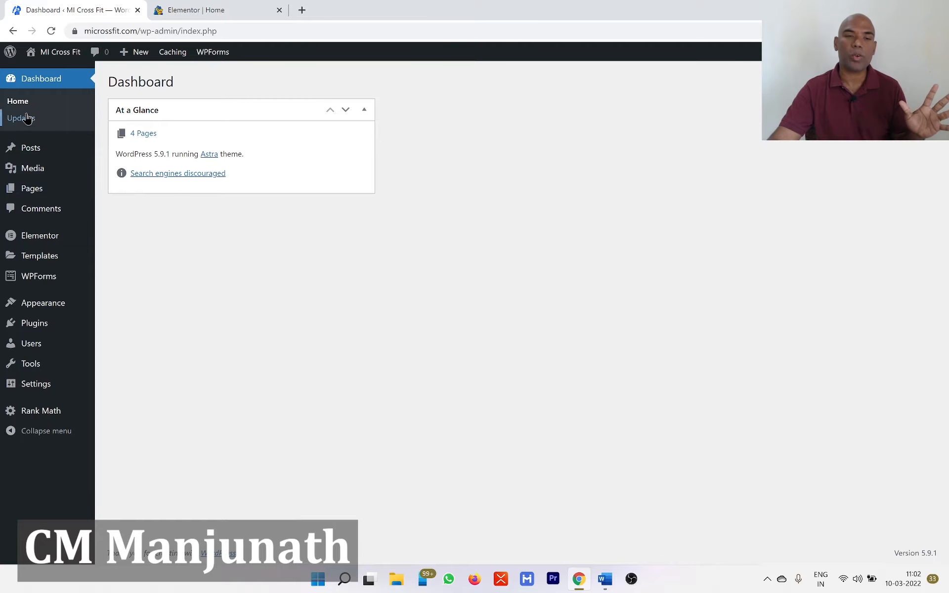
# Search the plugins available for the site for "elementor" to check the Elementor Website Builder entry.
pyautogui.click(33, 332)
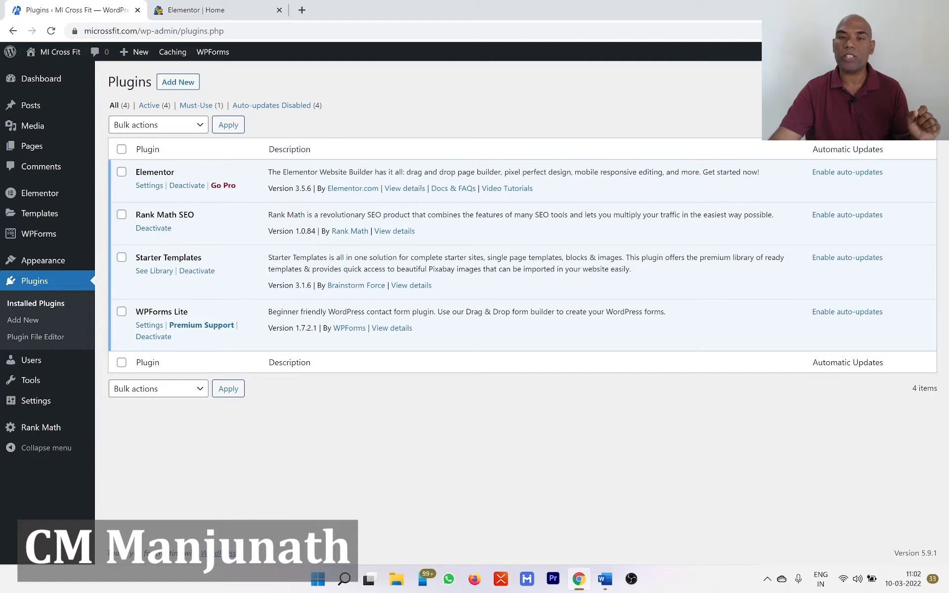
pyautogui.click(179, 83)
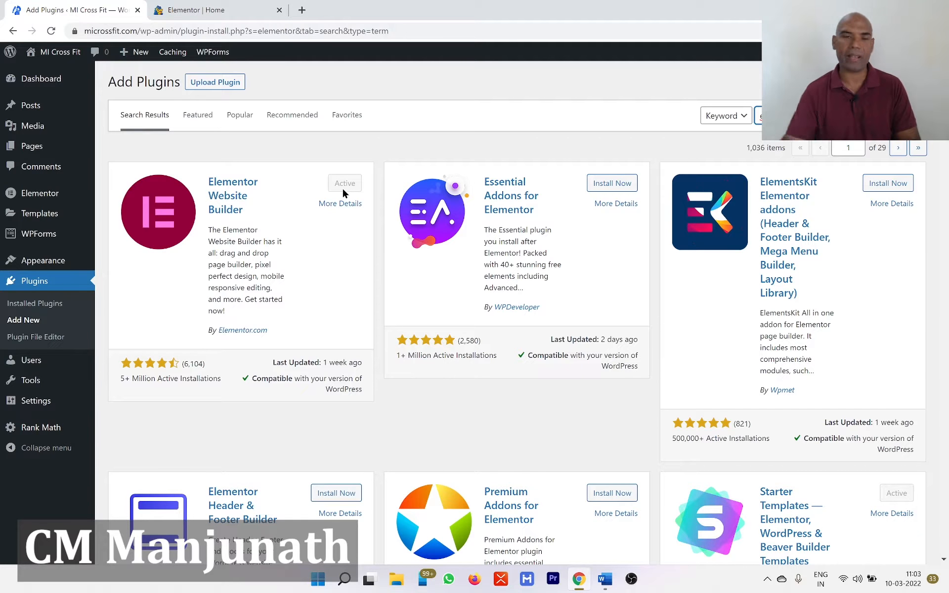
# View the site's page list and the Home page in Elementor, and open the Blog draft for editing.
pyautogui.click(52, 147)
pyautogui.click(198, 10)
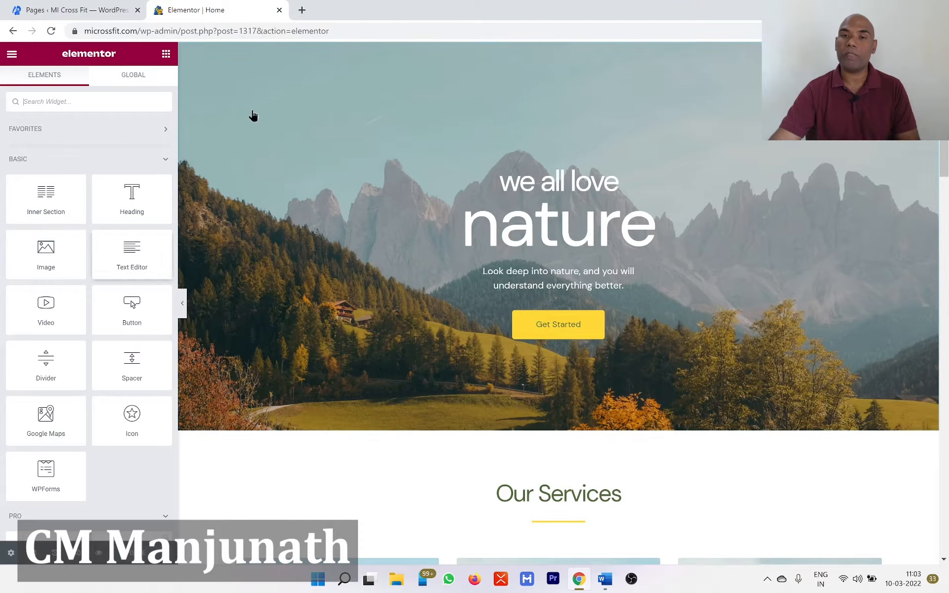
pyautogui.click(40, 6)
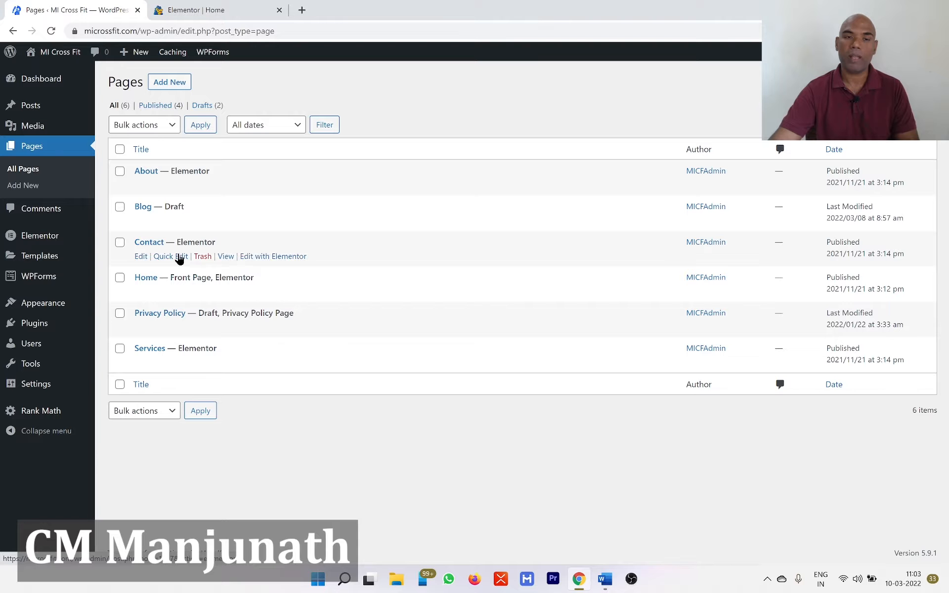
pyautogui.click(141, 209)
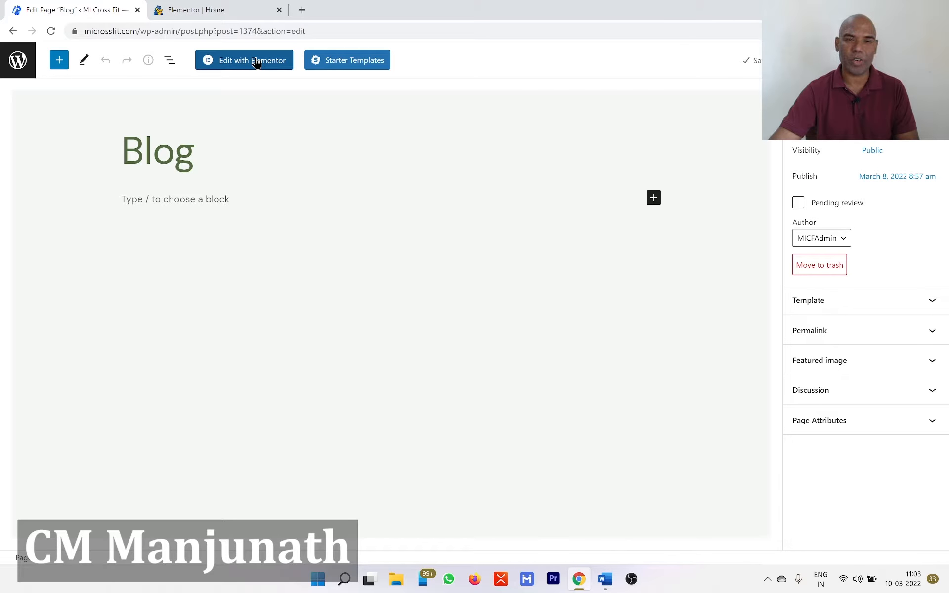
# Leave the Blog draft for the page list and look over the Home page in the Elementor editor.
pyautogui.click(239, 7)
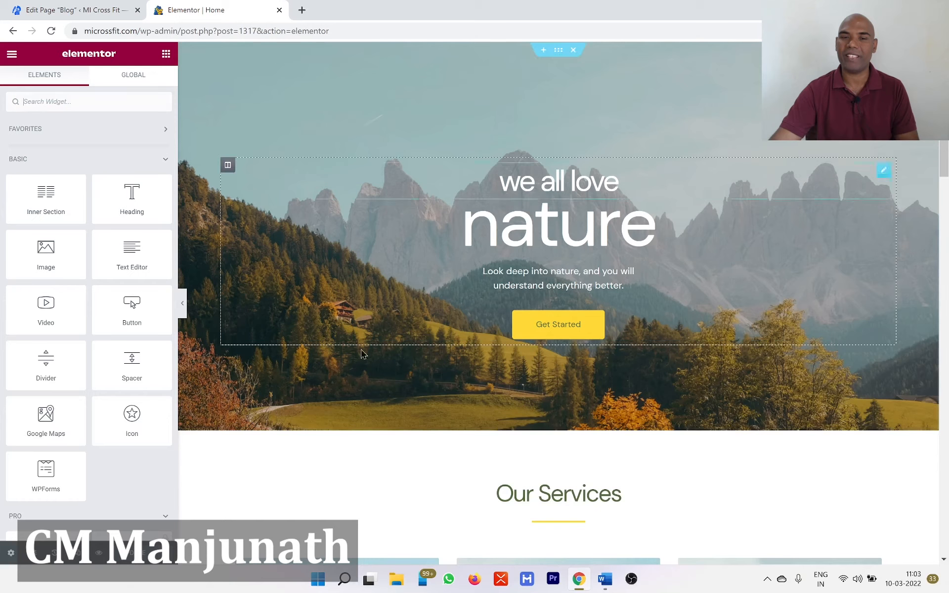
pyautogui.click(74, 10)
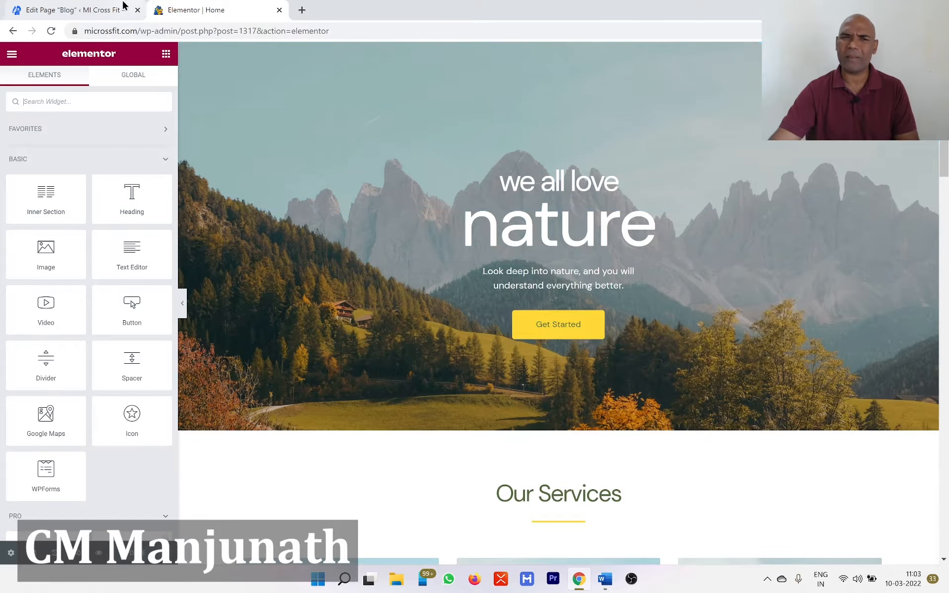
pyautogui.click(11, 31)
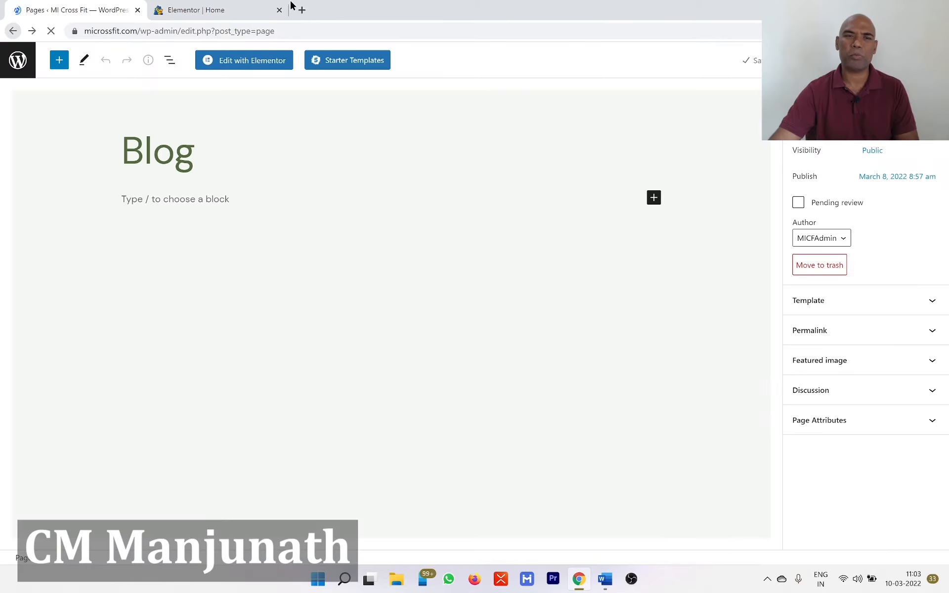
pyautogui.click(231, 11)
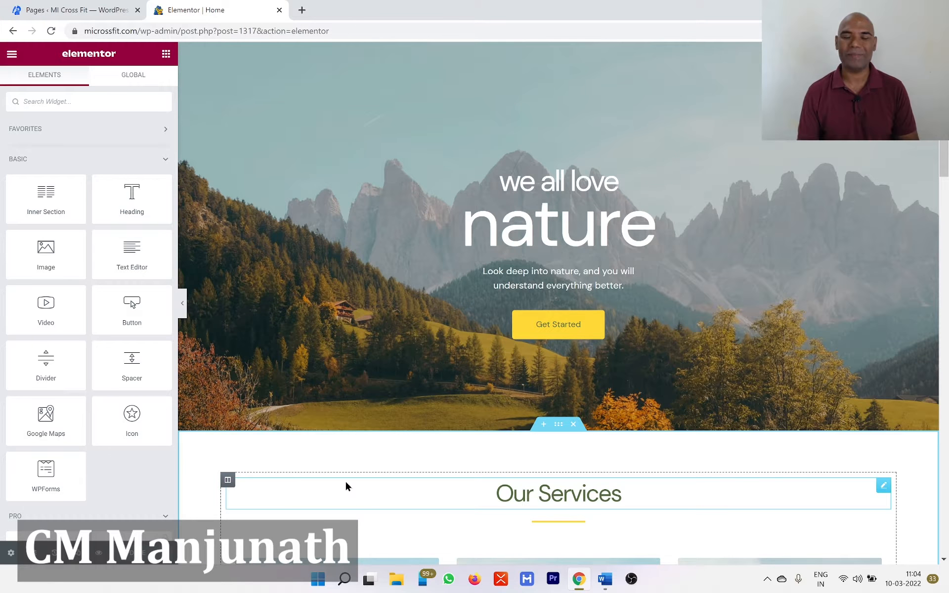
pyautogui.scroll(-5, 729, 396)
pyautogui.scroll(5, 478, 333)
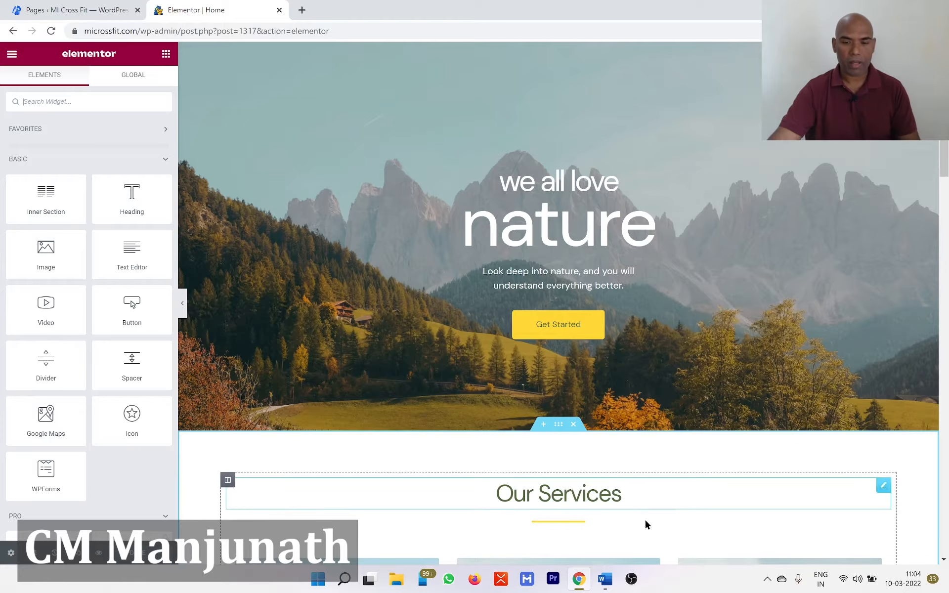
# Open Notepad and write "Elementor:", then "3 Building blocks on Elementor", and start a numbered list with "1." below.
pyautogui.press('super+r')
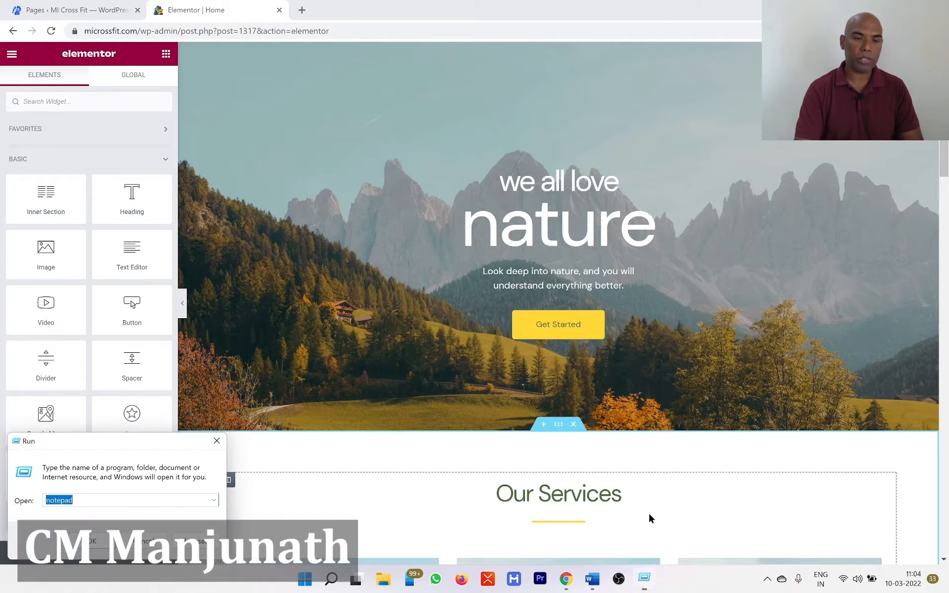
pyautogui.press('Return')
pyautogui.write('Elementor')
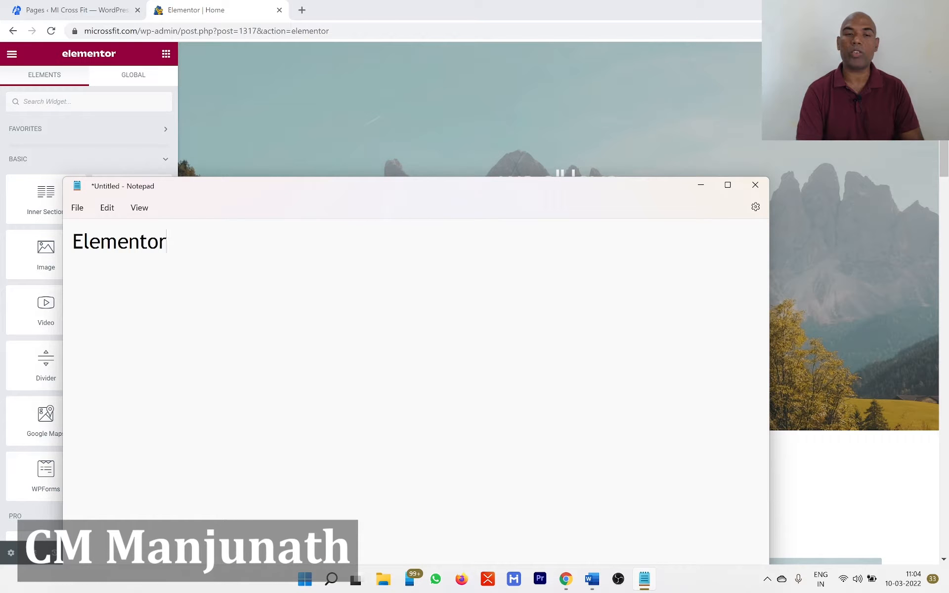
pyautogui.write(':  1. 3 Building bo')
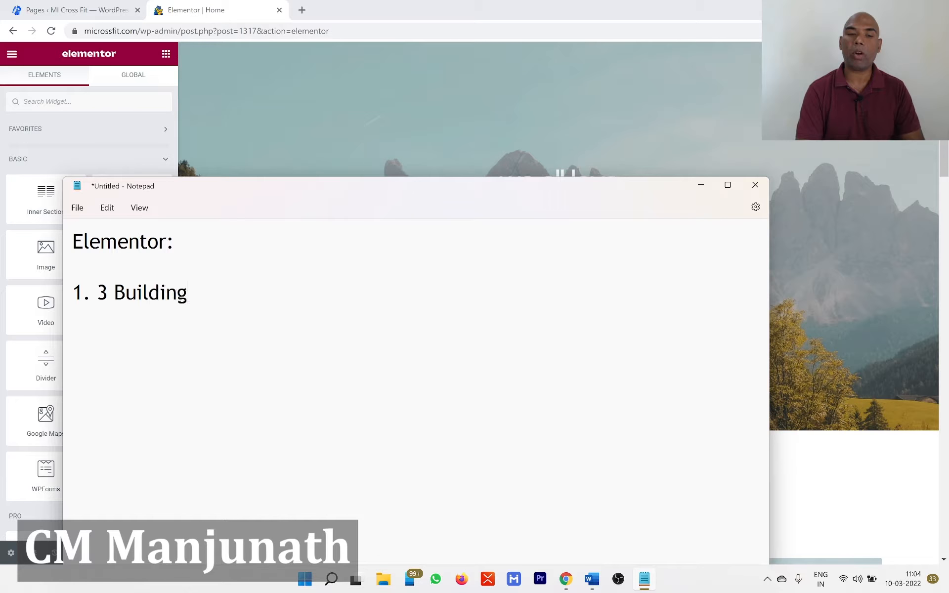
pyautogui.press('BackSpace')
pyautogui.write('locks ')
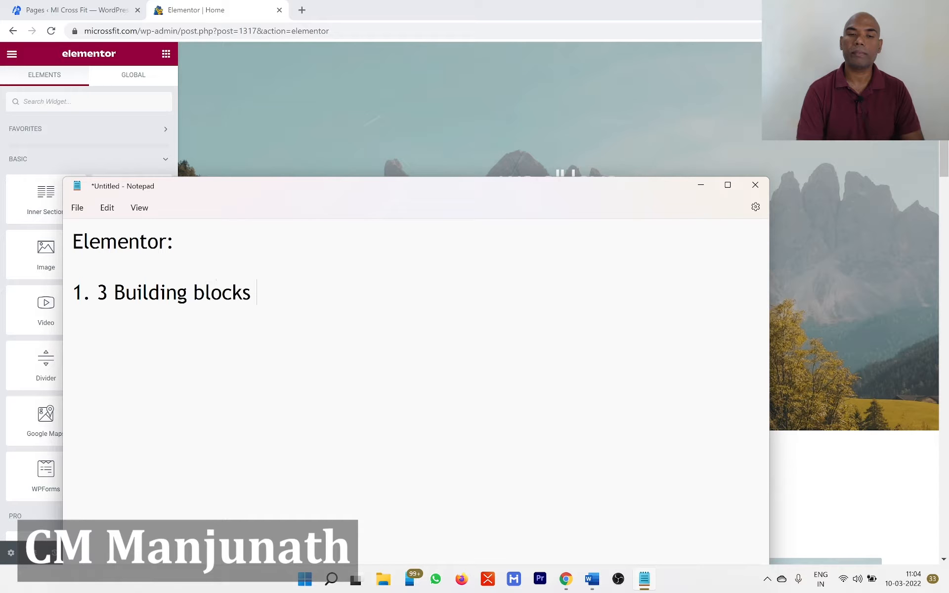
pyautogui.write('on Elementor')
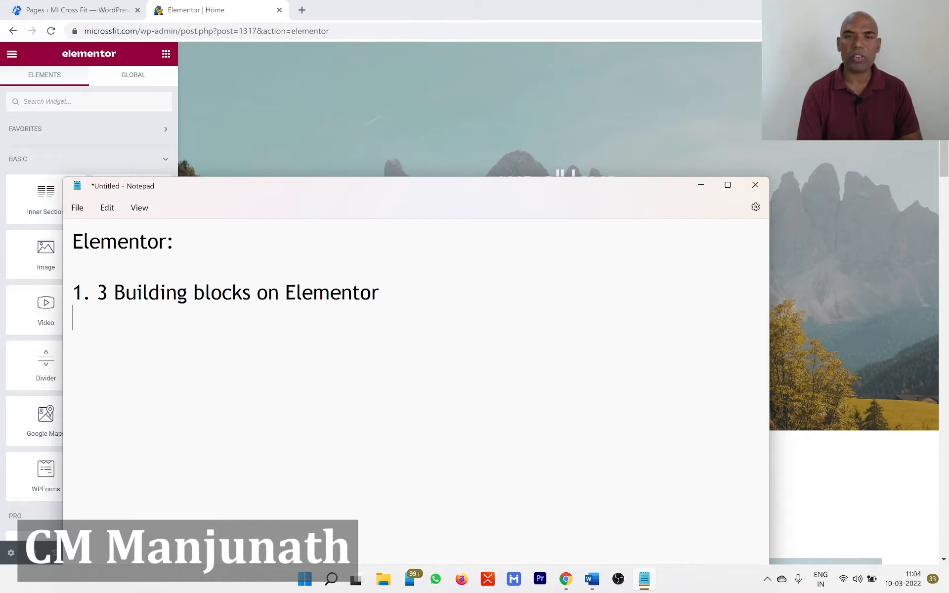
pyautogui.press('BackSpace')
pyautogui.press('BackSpace')
pyautogui.press('BackSpace')
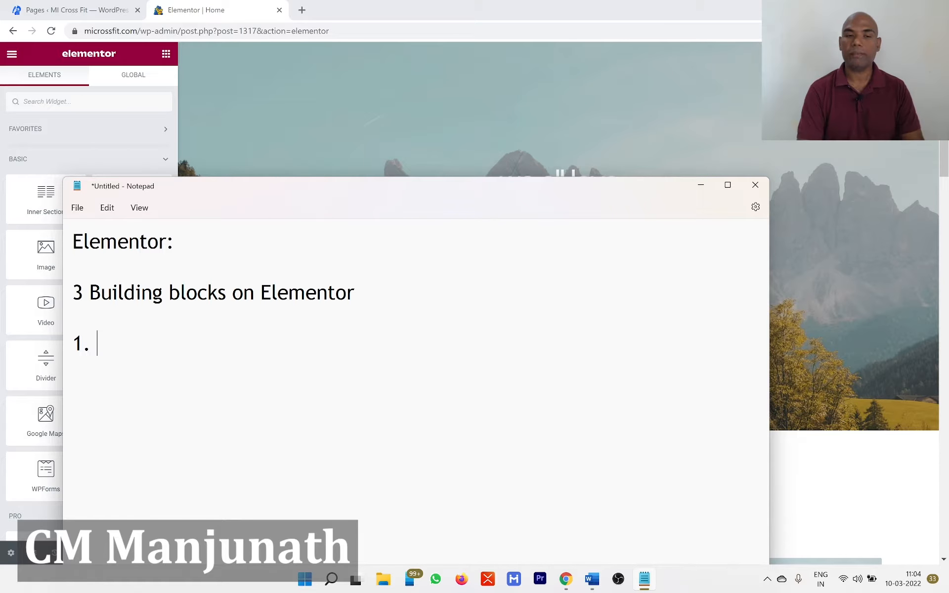
# Check the hero section's handle in Elementor and write "SECTION" as item 1 in the Notepad list.
pyautogui.hotkey('alt', 'Tab')
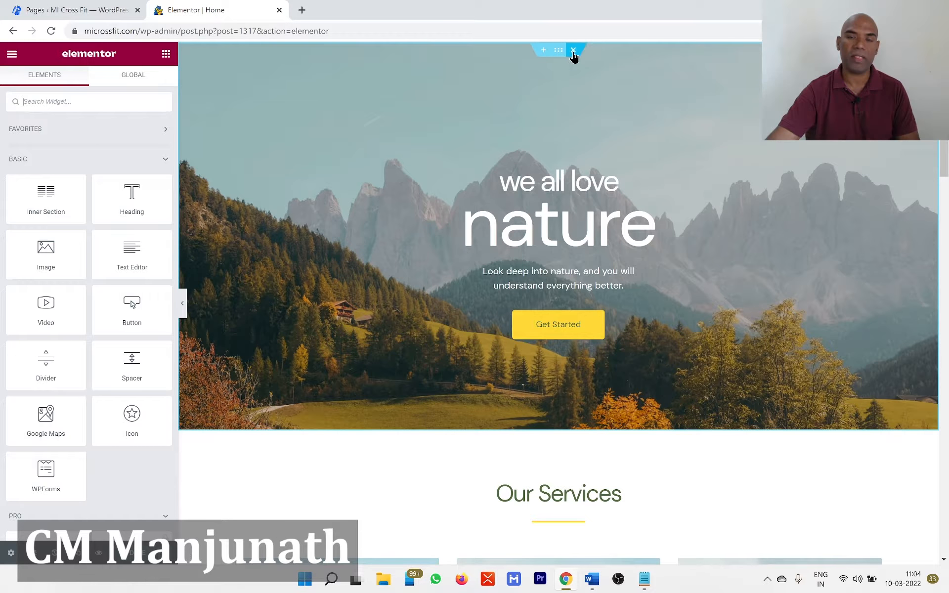
pyautogui.hotkey('alt', 'Tab')
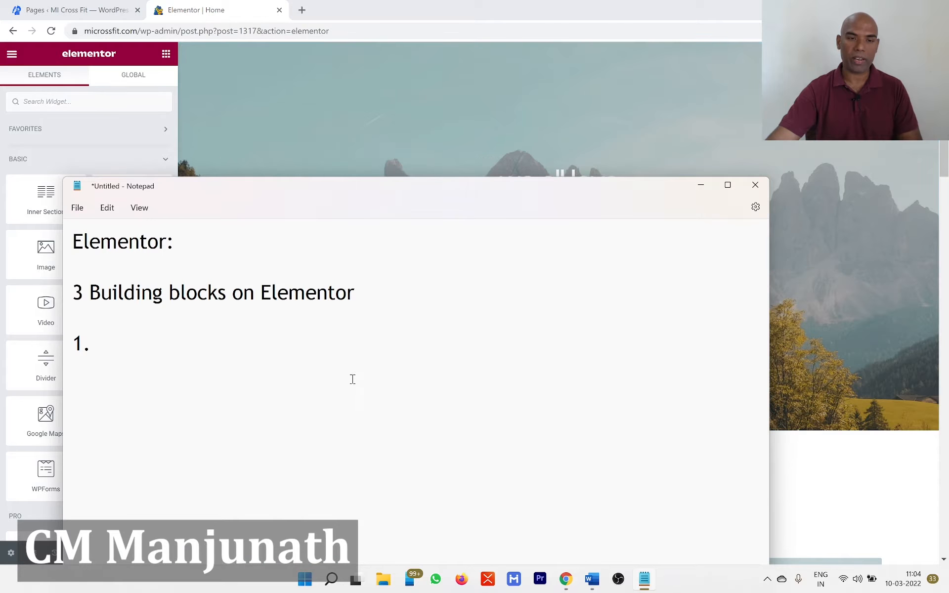
pyautogui.press('capslock')
pyautogui.write('SECTION')
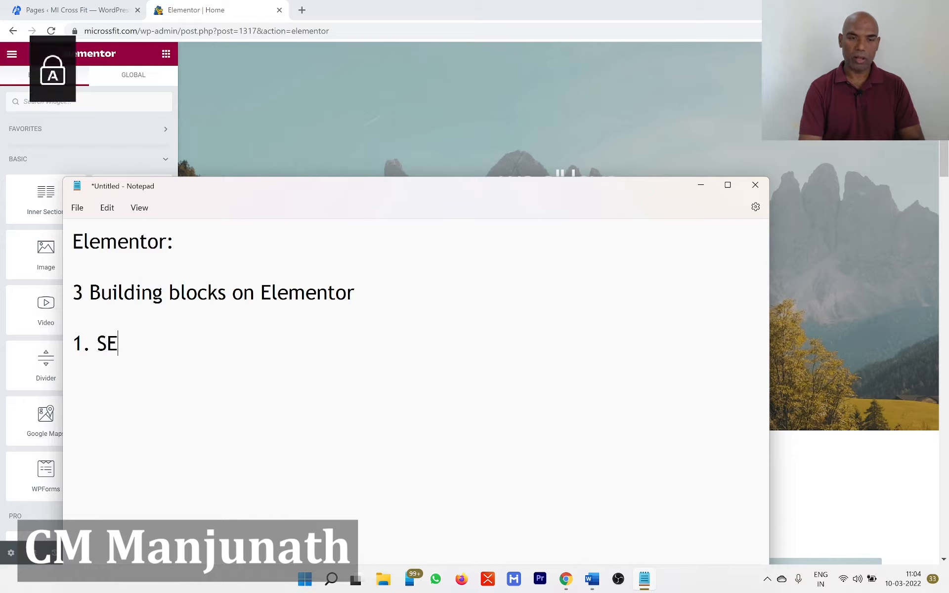
pyautogui.press('Return')
# Check the hero's column handle in Elementor, add "2. COLUMNS" to the Notepad list, and start item "3.".
pyautogui.hotkey('alt', 'Tab')
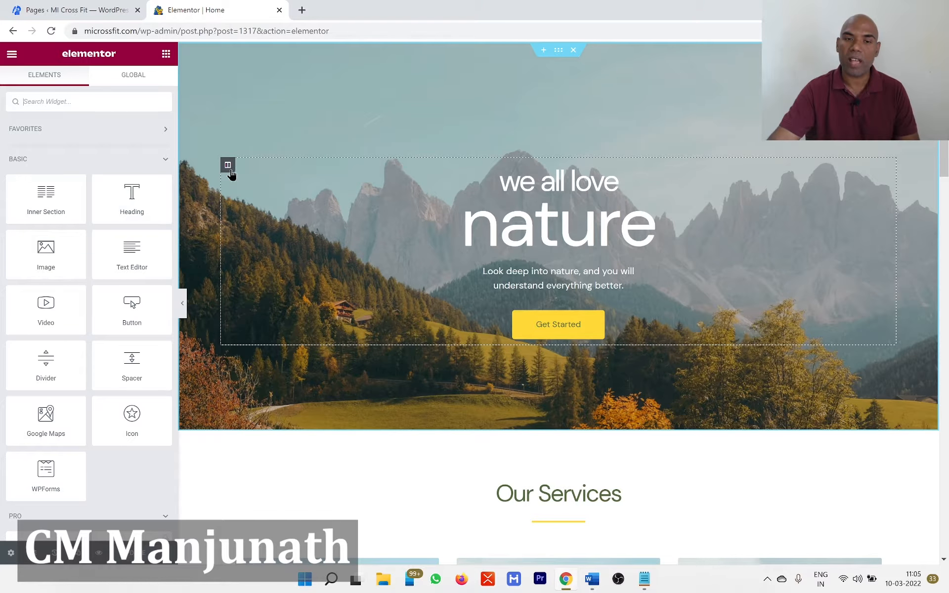
pyautogui.hotkey('alt', 'Tab')
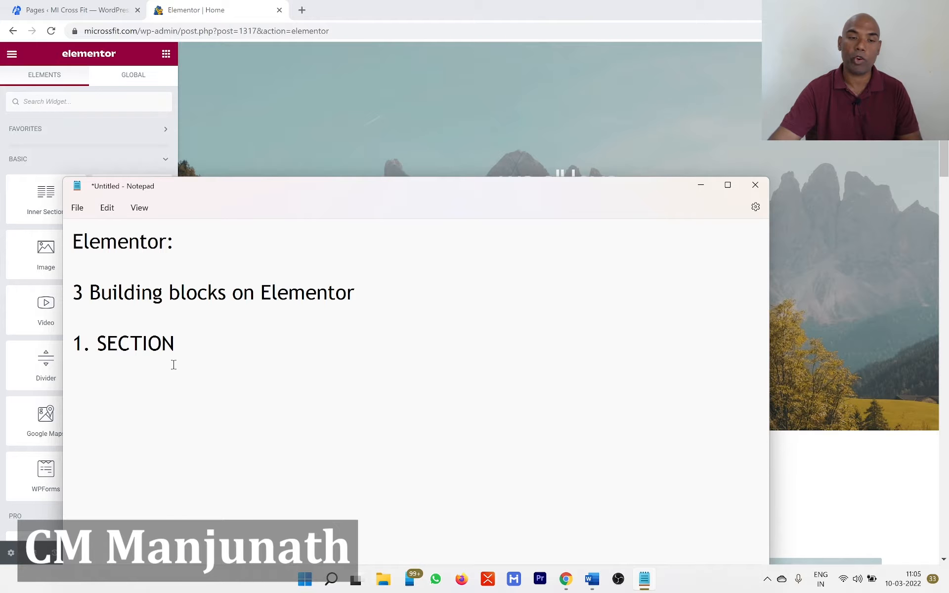
pyautogui.write('2')
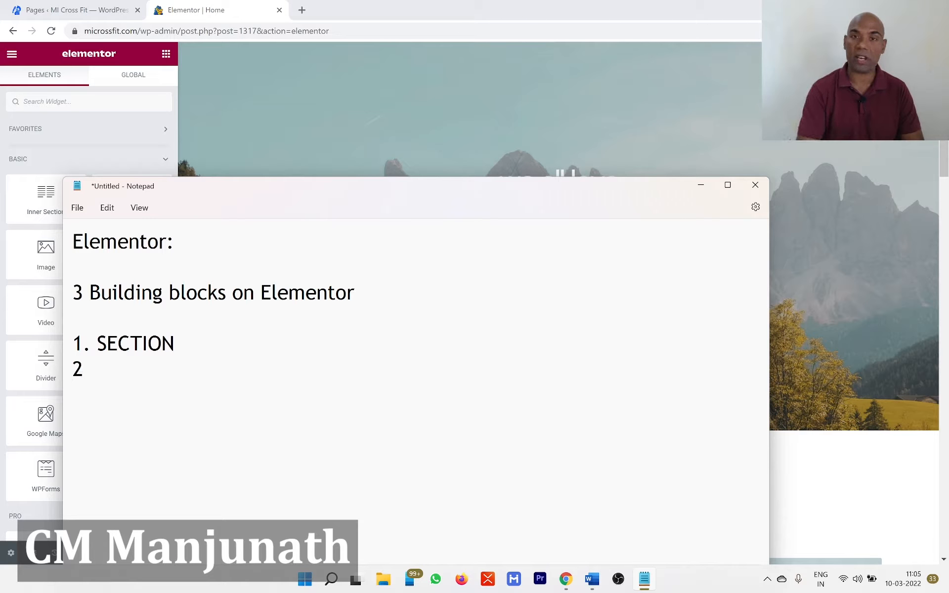
pyautogui.write('.')
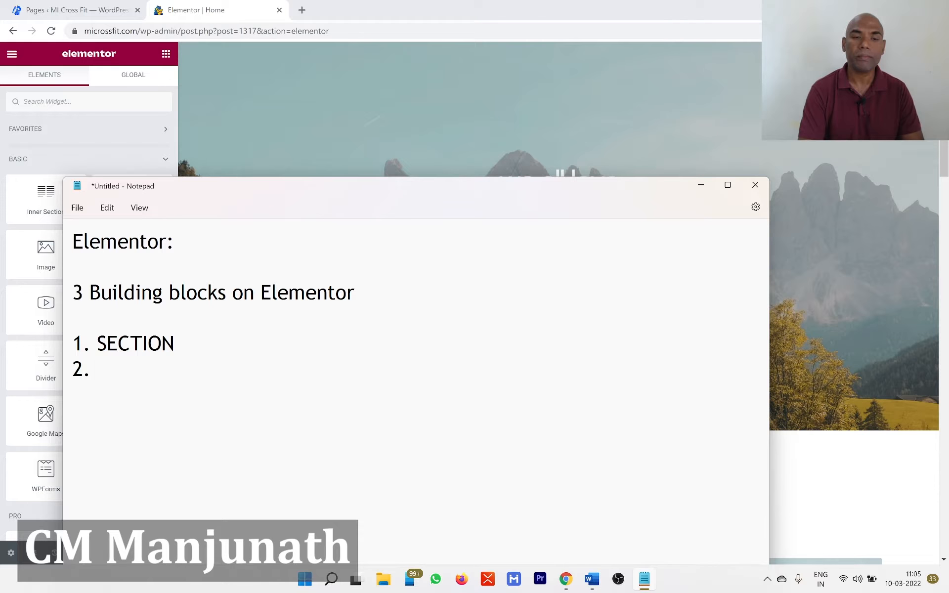
pyautogui.press('capslock')
pyautogui.write('col')
pyautogui.press('BackSpace')
pyautogui.press('BackSpace')
pyautogui.press('BackSpace')
pyautogui.press('capslock')
pyautogui.write('CO')
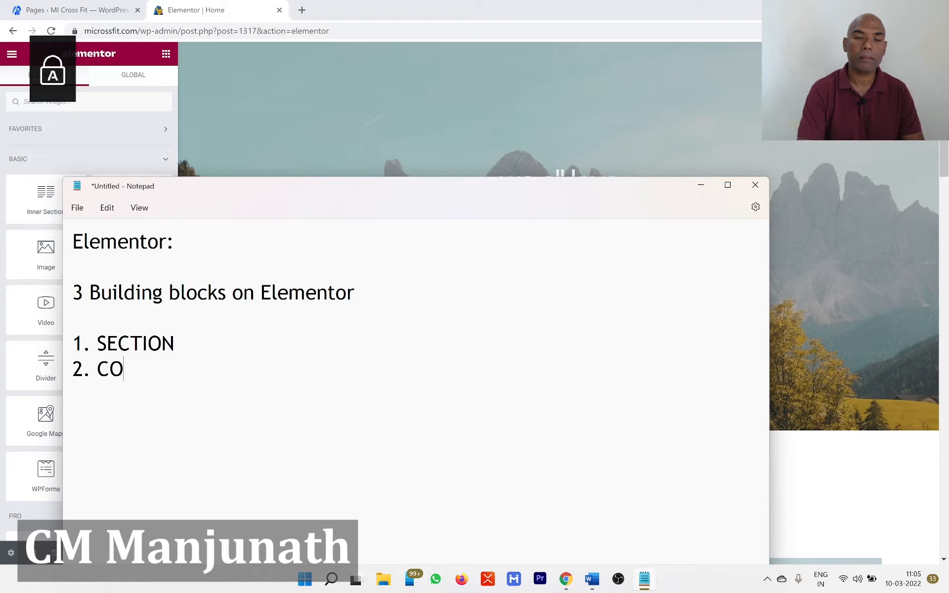
pyautogui.write('LUMNS')
pyautogui.press('Return')
pyautogui.write('3.')
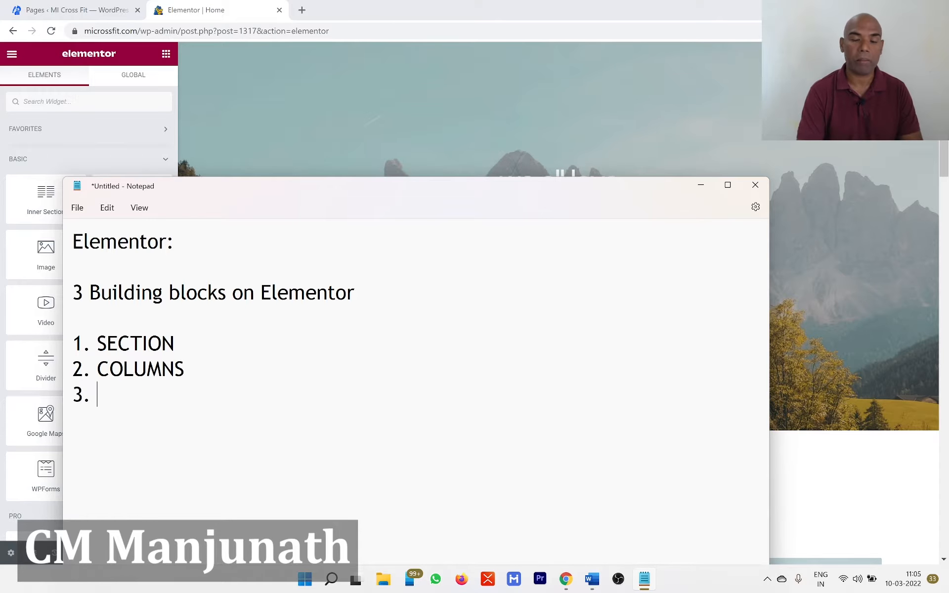
# Check the hero's widgets in Elementor and write "WIDGETS/ELEMENTS" as item 3 in the Notepad list.
pyautogui.hotkey('alt', 'Tab')
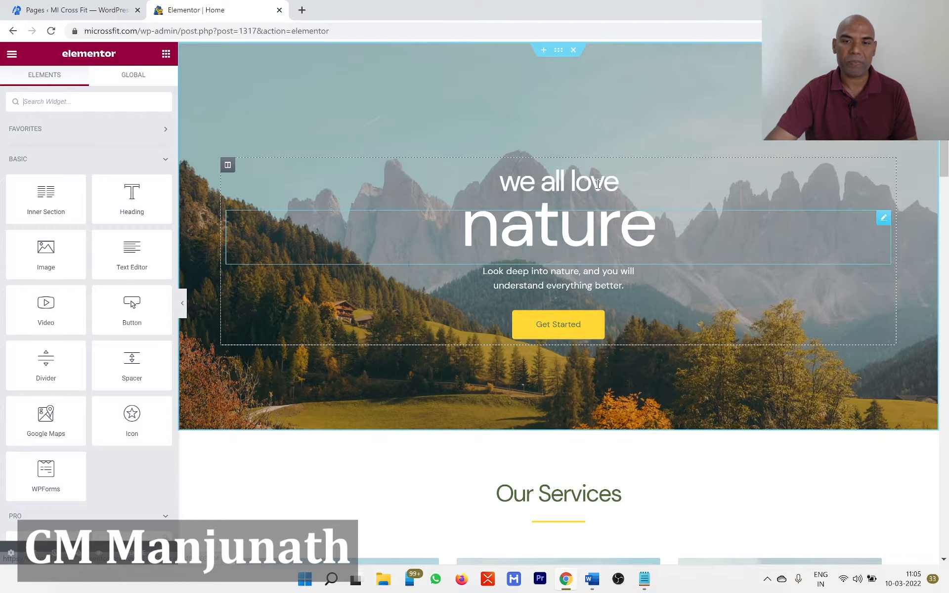
pyautogui.hotkey('alt', 'Tab')
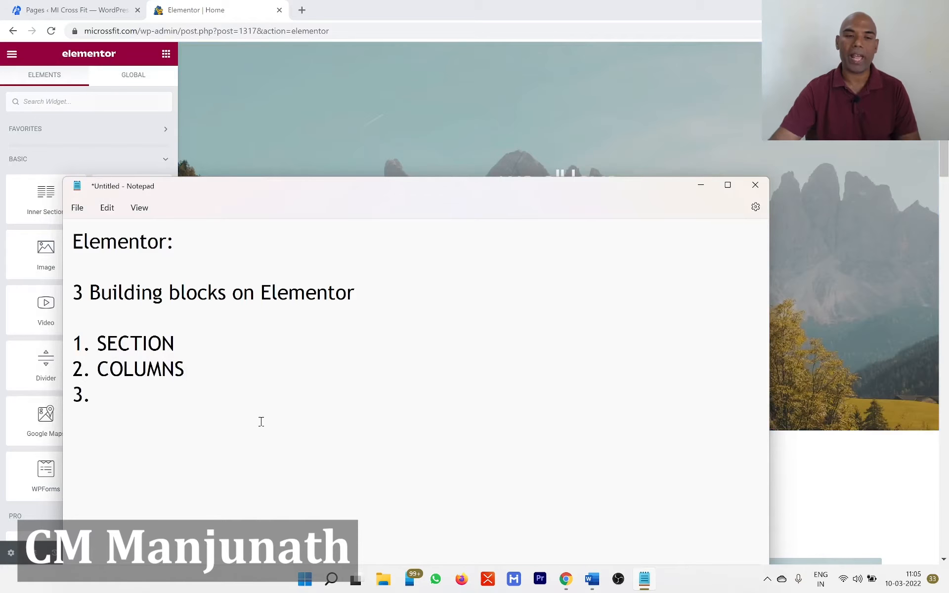
pyautogui.press('capslock')
pyautogui.write('WIDGEST')
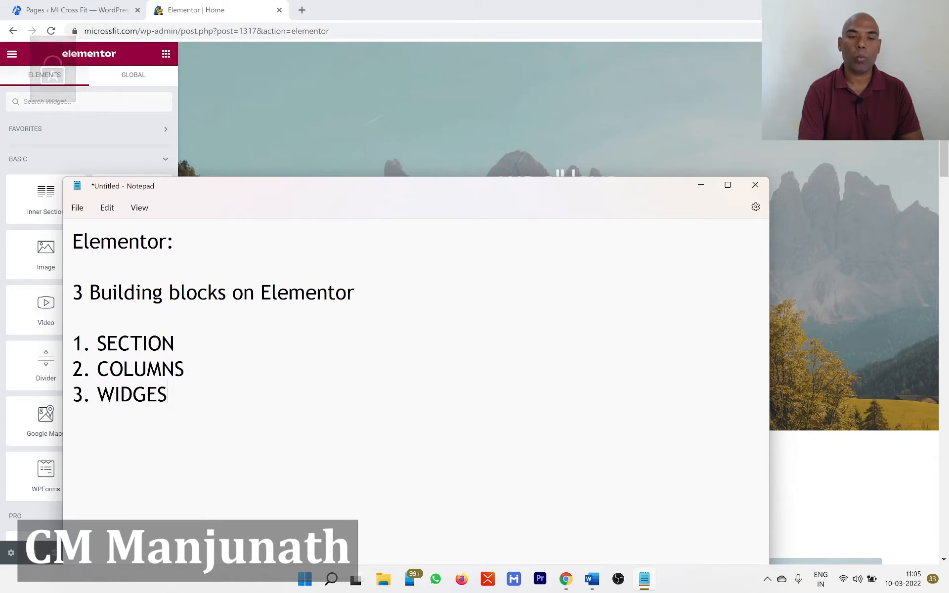
pyautogui.press('BackSpace')
pyautogui.press('BackSpace')
pyautogui.write('TS/ELEMENTS')
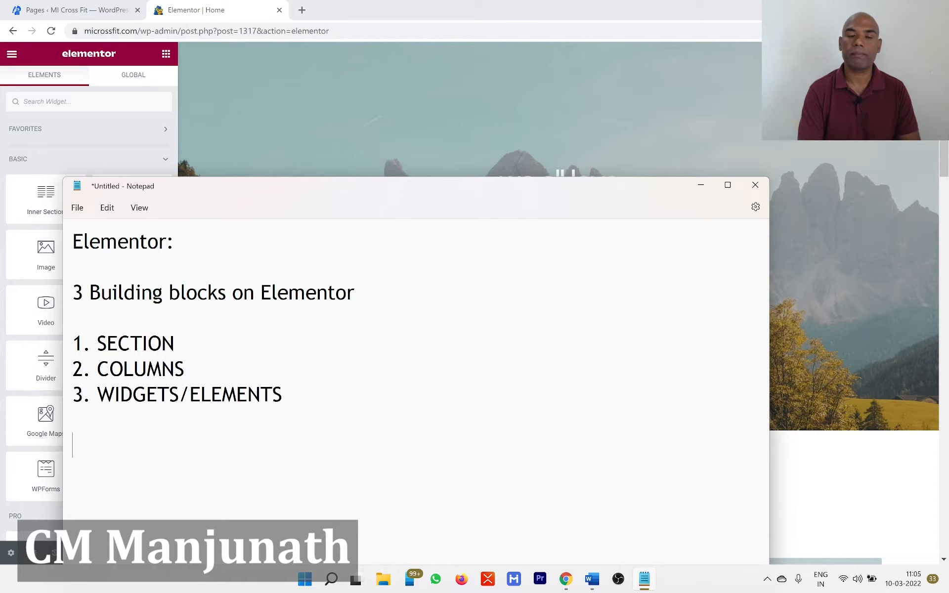
# Switch back to Elementor and open the hero section's layout settings, highlighting the Edit Section title.
pyautogui.hotkey('alt', 'Tab')
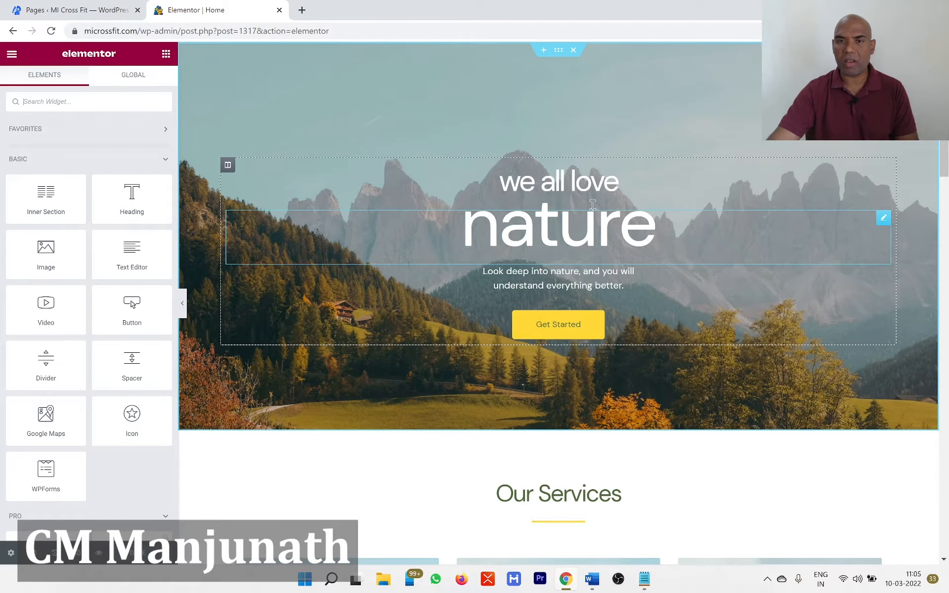
pyautogui.click(559, 51)
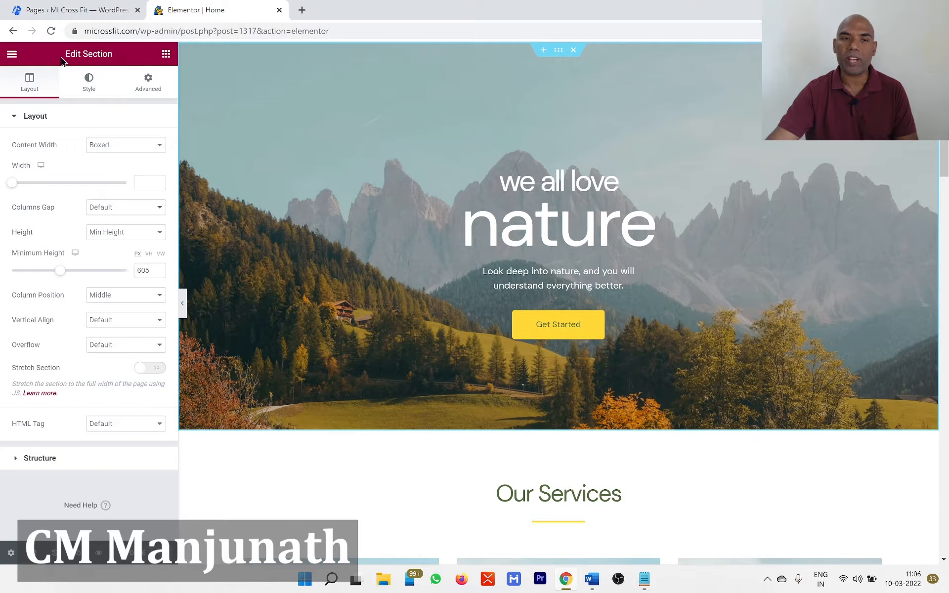
pyautogui.moveTo(62, 58); pyautogui.dragTo(106, 58)
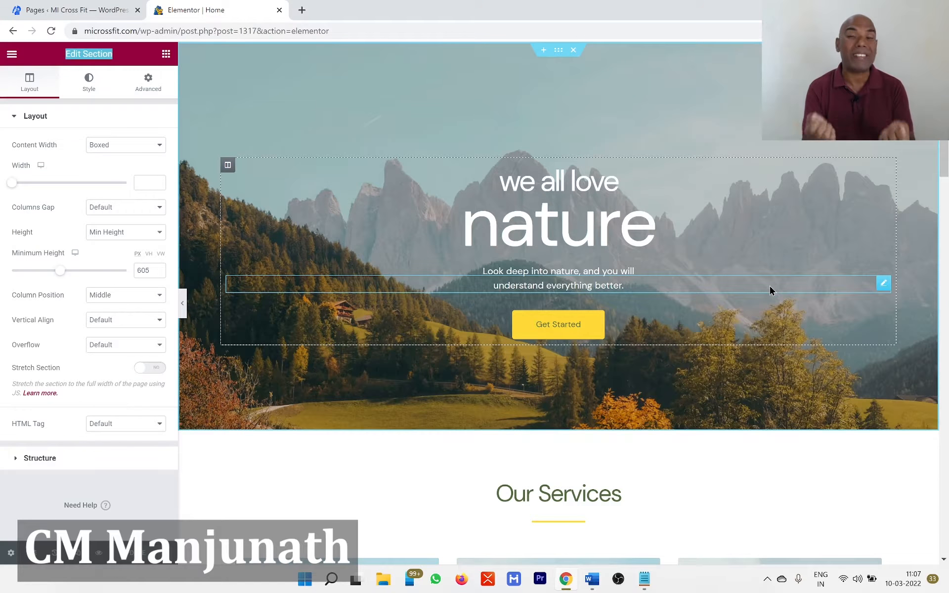
# Open the content settings of the "we all love" heading and highlight the word Heading in the title.
pyautogui.scroll(-3, 775, 328)
pyautogui.scroll(3, 776, 336)
pyautogui.scroll(1, 776, 336)
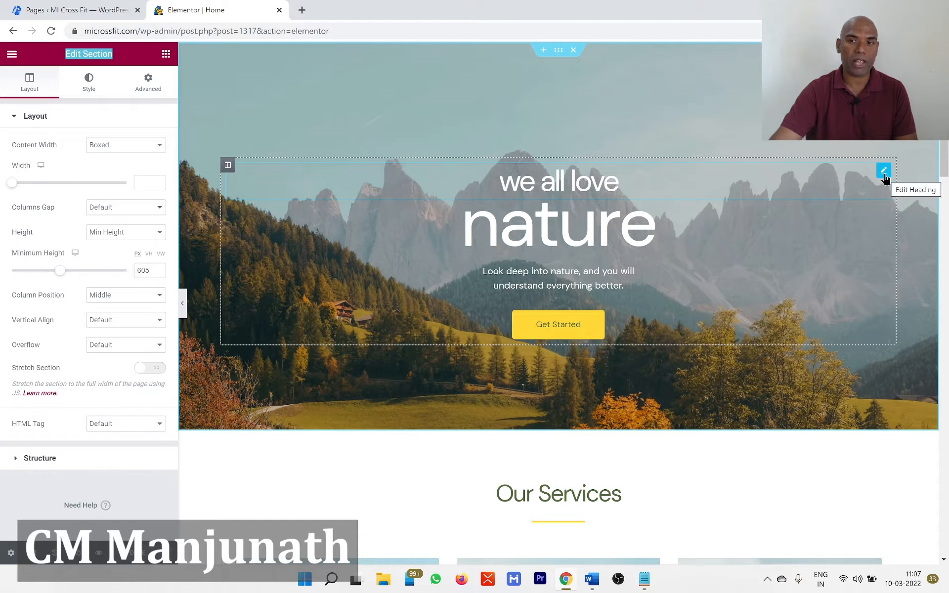
pyautogui.click(884, 173)
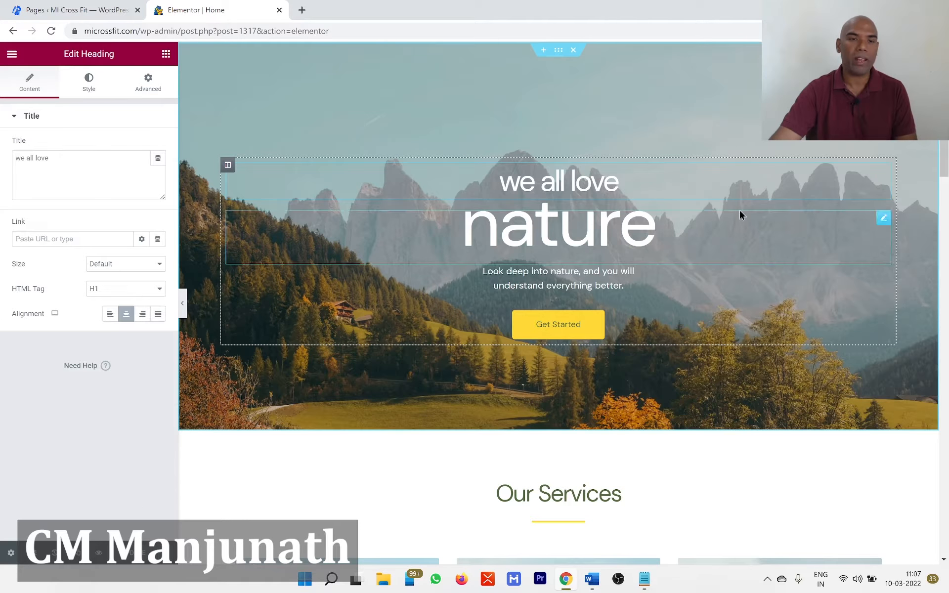
pyautogui.doubleClick(97, 55)
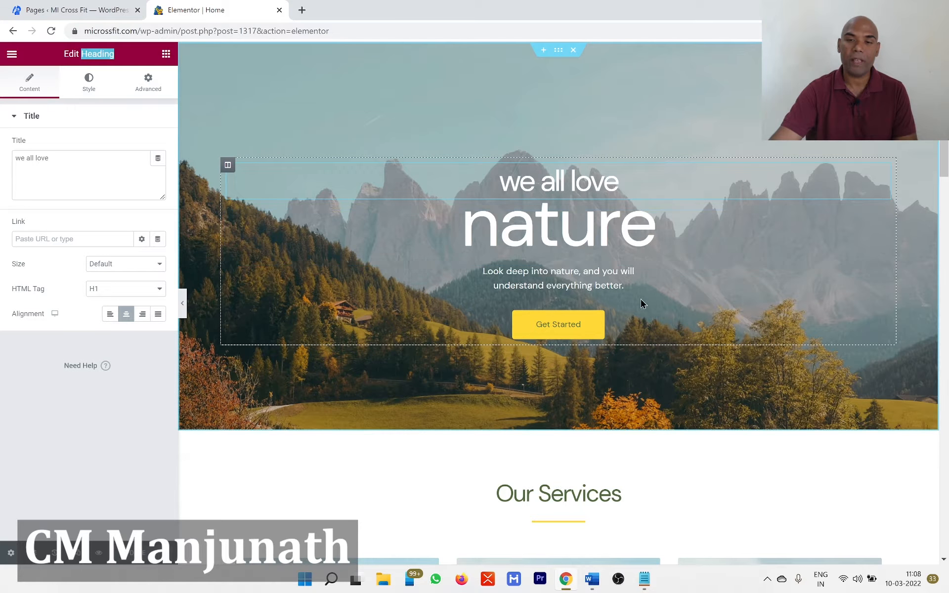
# Open the content settings of the hero's paragraph text and Get Started button, and recheck the building blocks list in Notepad.
pyautogui.click(885, 283)
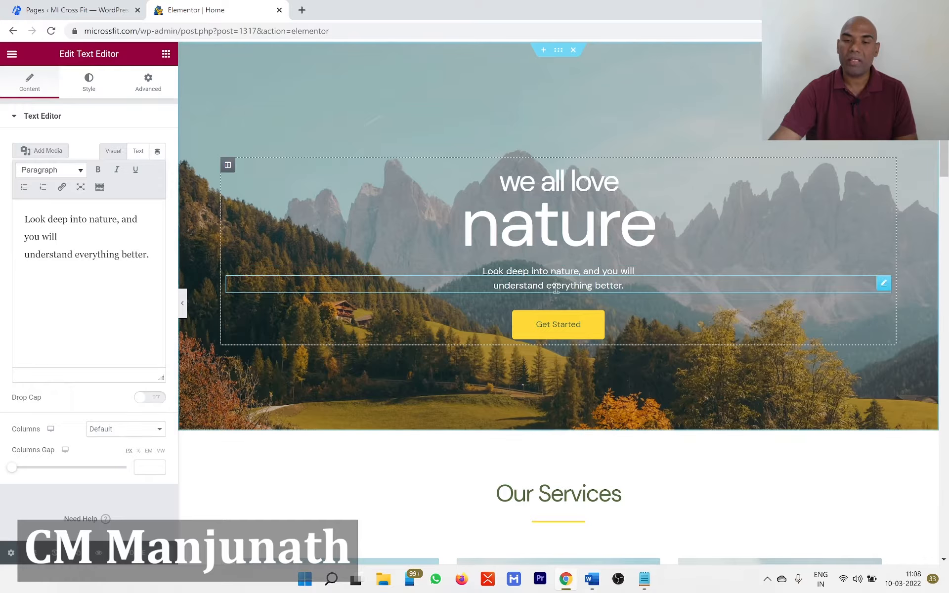
pyautogui.click(883, 313)
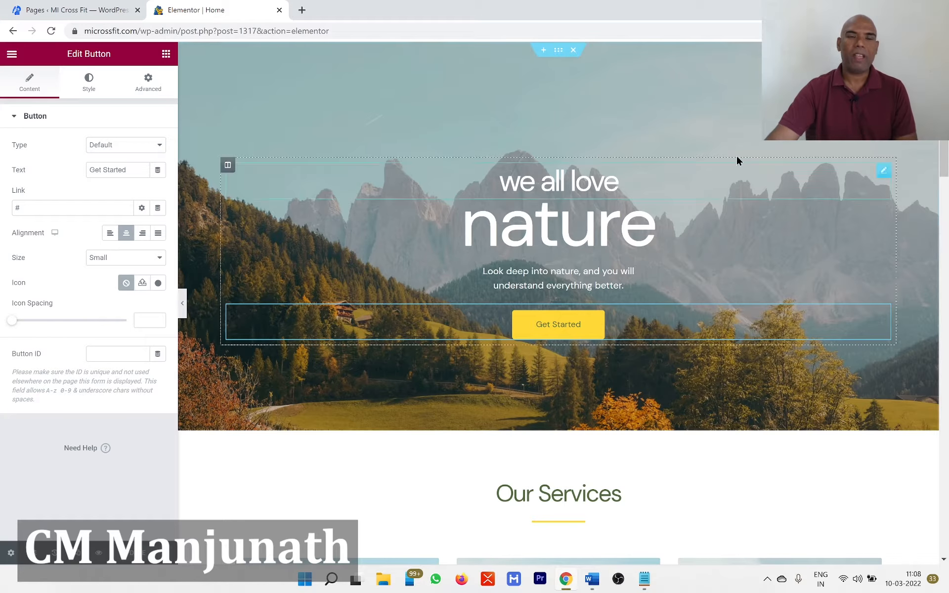
pyautogui.hotkey('alt', 'Tab')
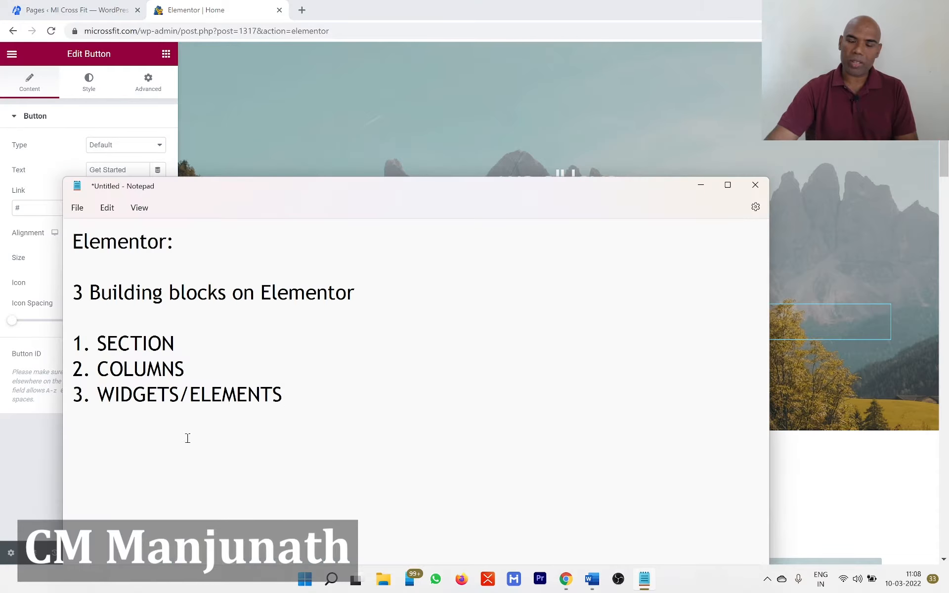
pyautogui.hotkey('alt', 'Tab')
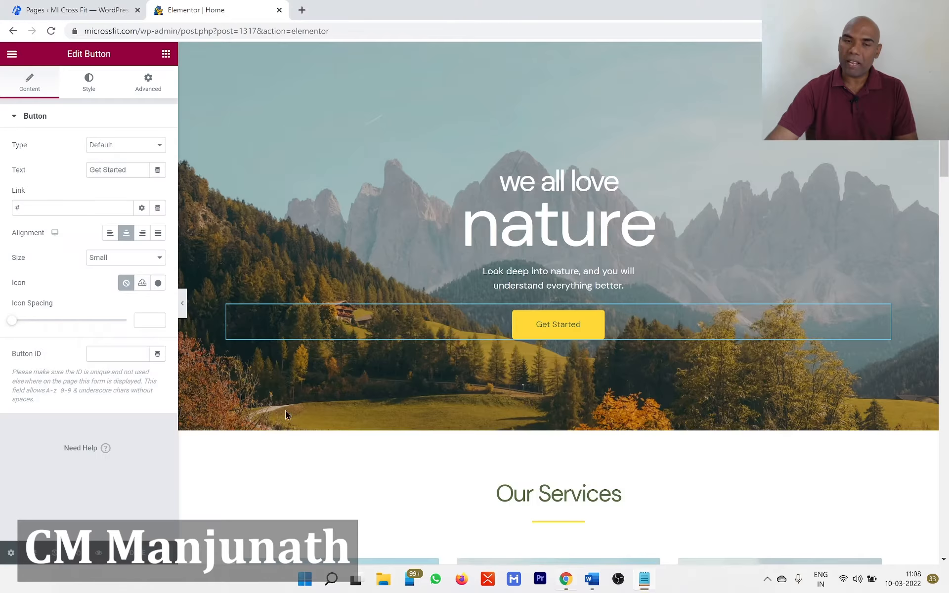
# Show the widget list, then open the layout settings of the Our Services section and its outer column.
pyautogui.click(166, 55)
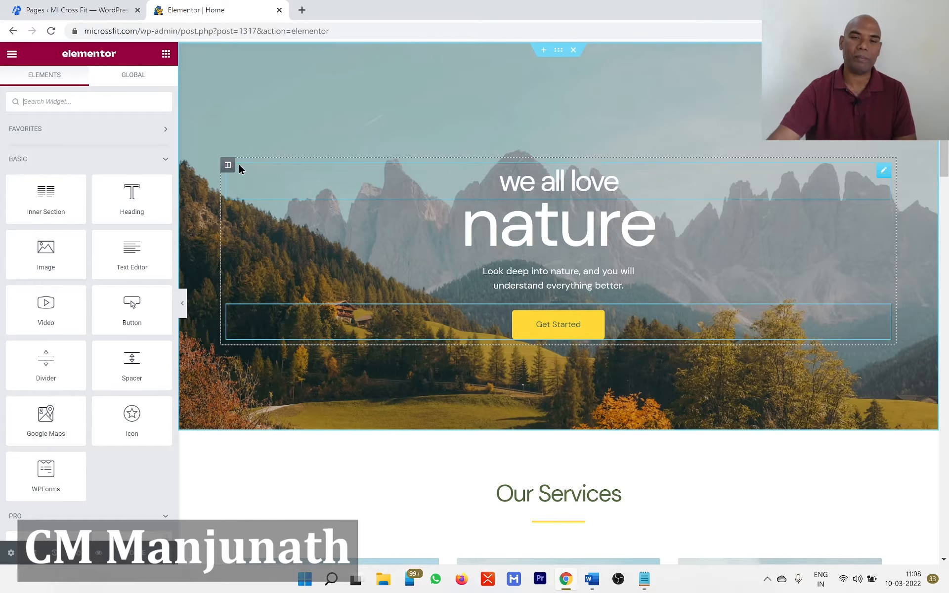
pyautogui.scroll(-9, 442, 374)
pyautogui.scroll(3, 445, 391)
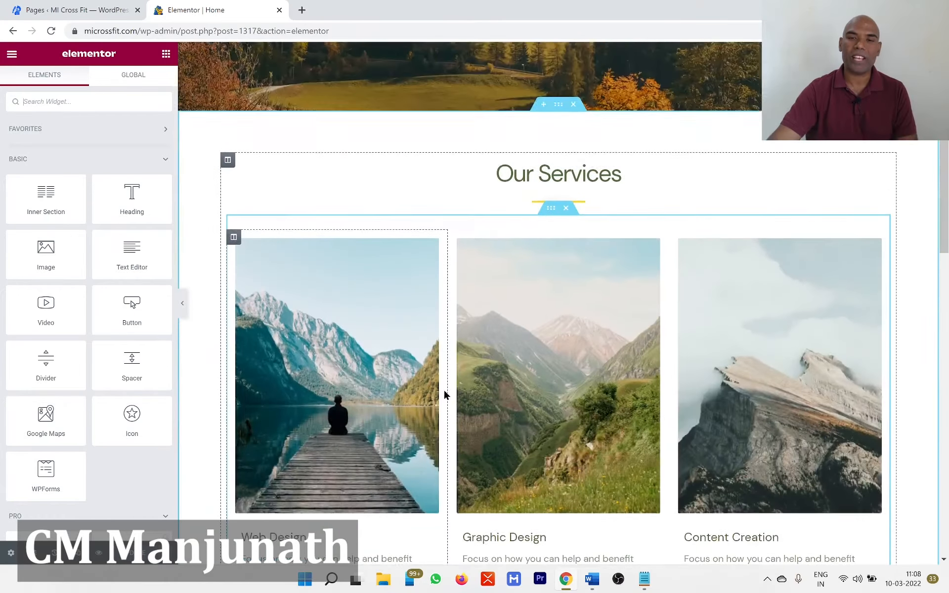
pyautogui.click(558, 128)
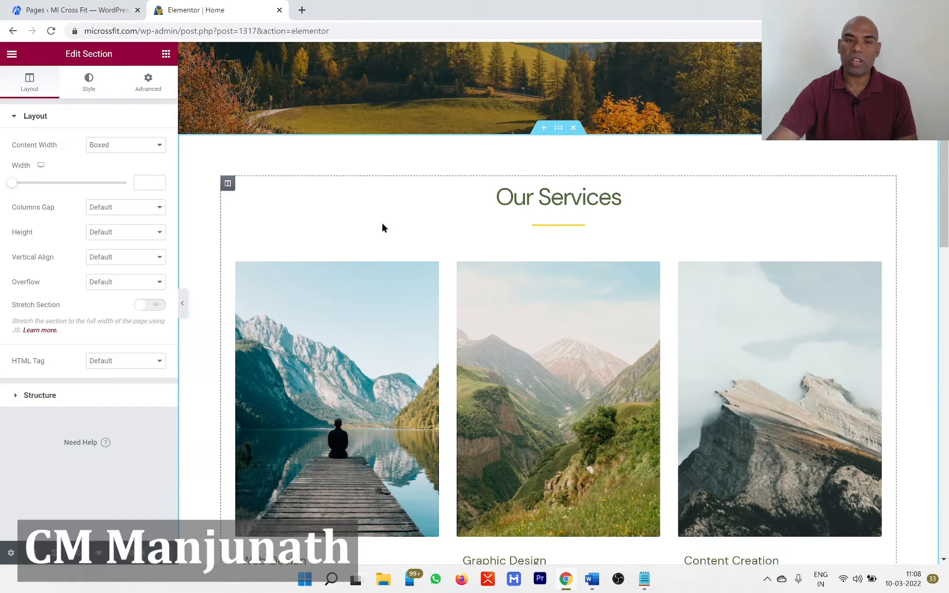
pyautogui.click(227, 184)
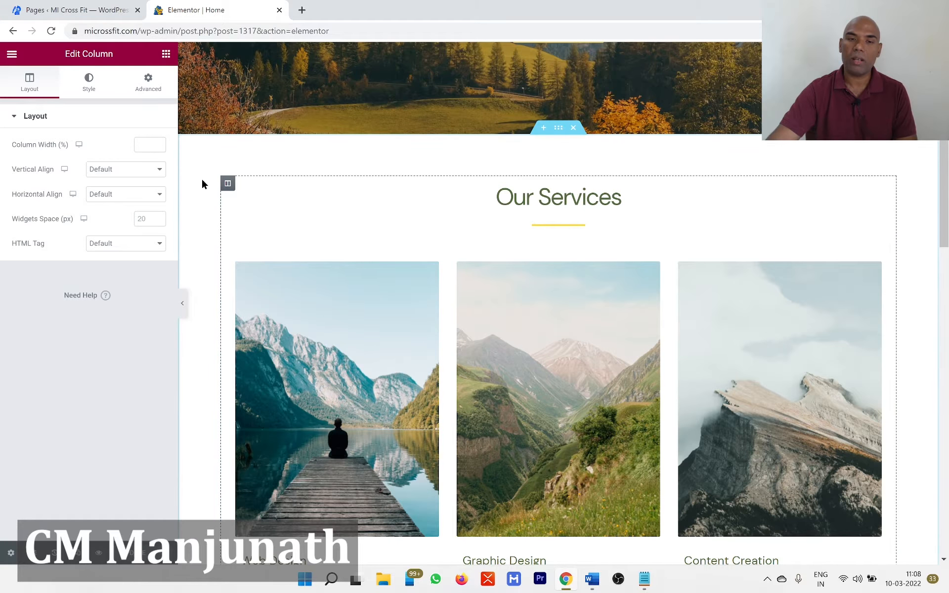
# Open the settings of the inner section holding the three service images, and return to the widget list to find Inner Section.
pyautogui.scroll(-1, 225, 163)
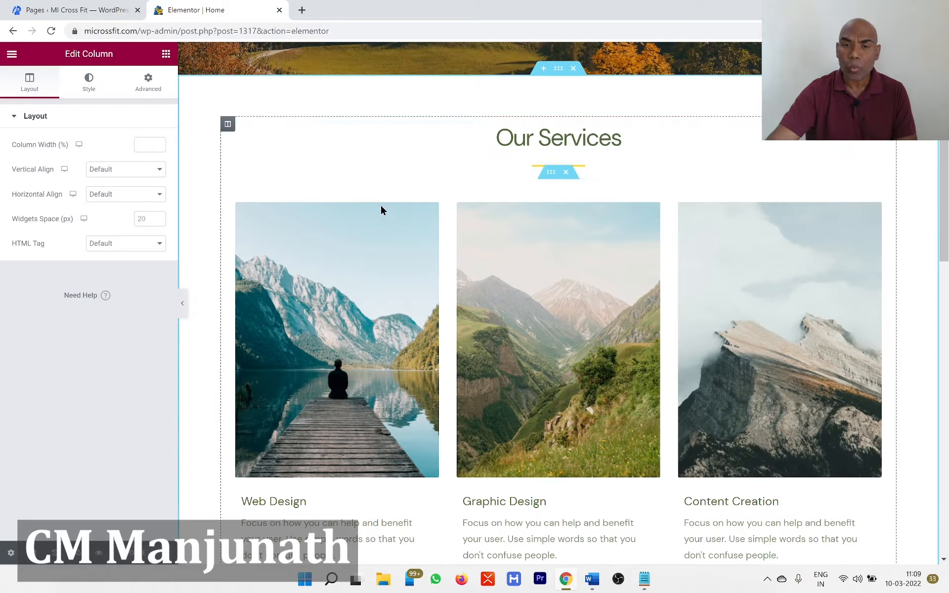
pyautogui.click(553, 174)
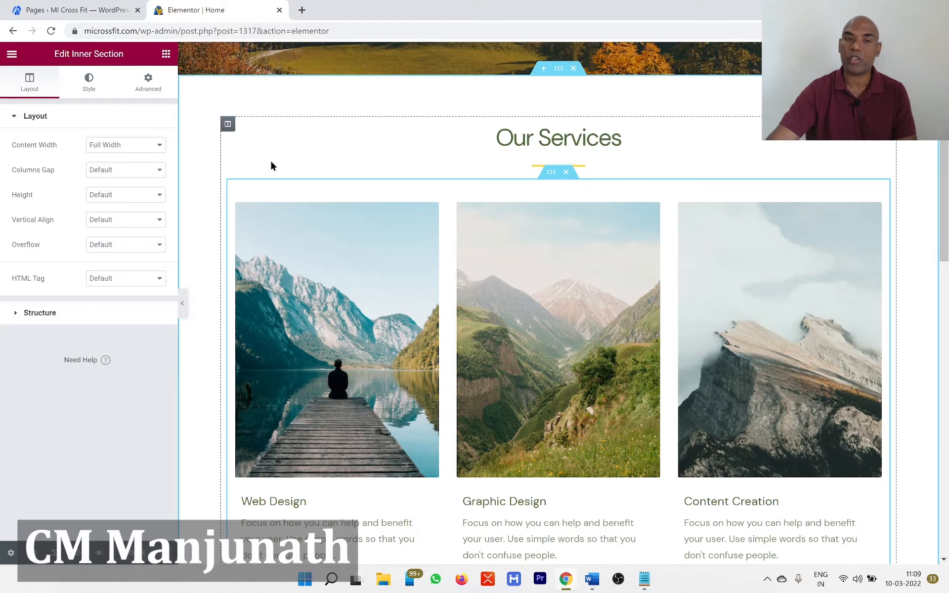
pyautogui.click(166, 53)
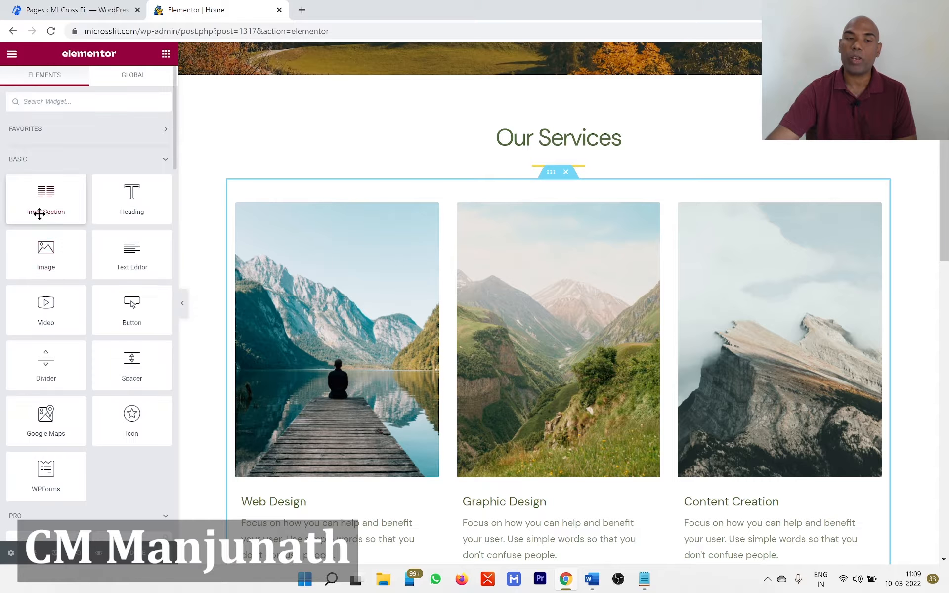
# Examine the page's sections from the hero through the QUESTIONS? section and compare their contents with the Basic widgets.
pyautogui.scroll(7, 366, 277)
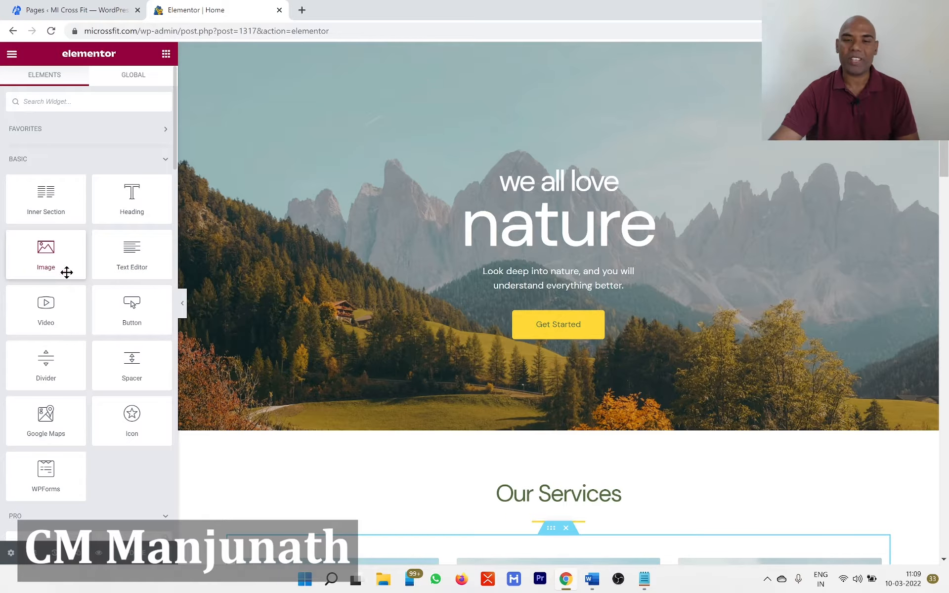
pyautogui.scroll(-10, 403, 373)
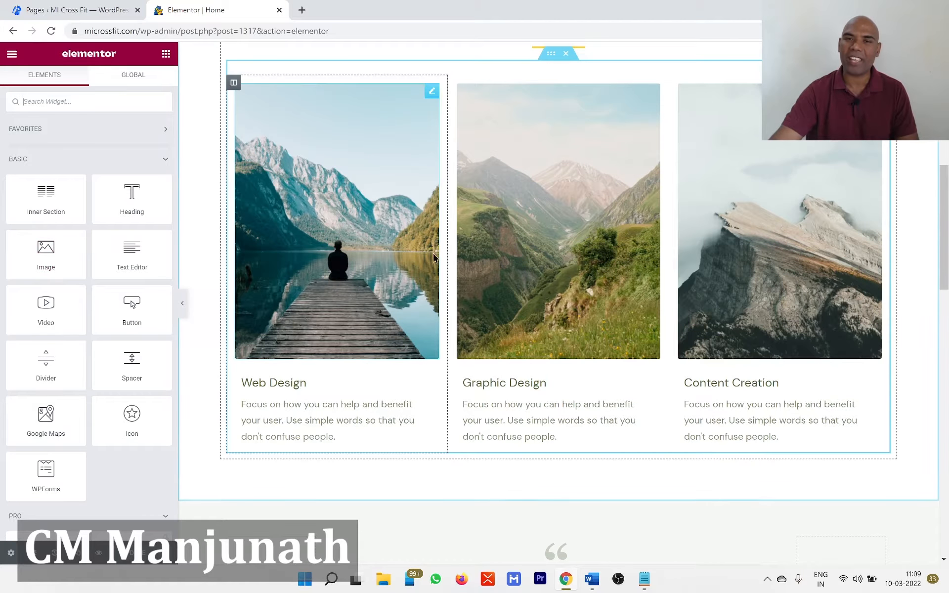
pyautogui.scroll(3, 222, 354)
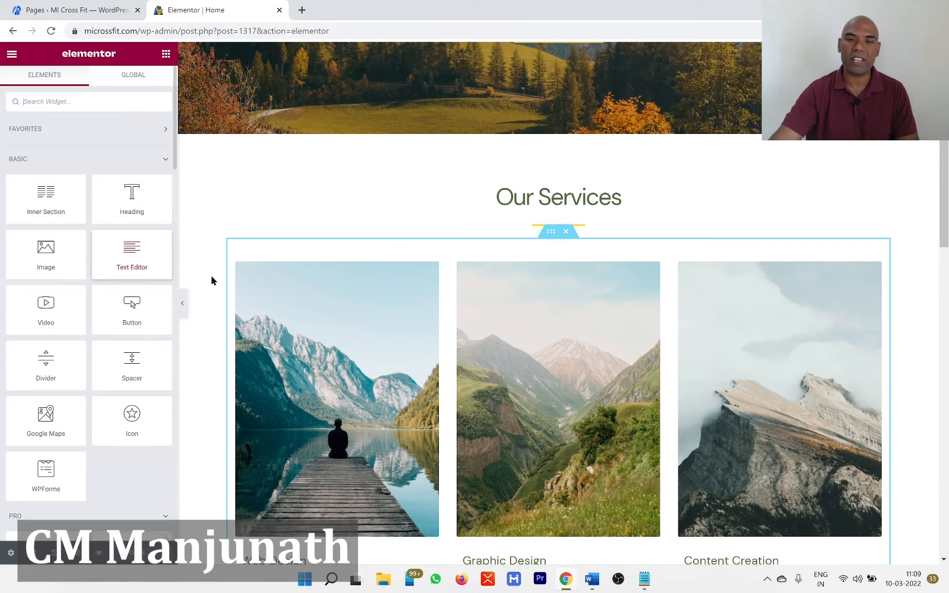
pyautogui.scroll(5, 435, 297)
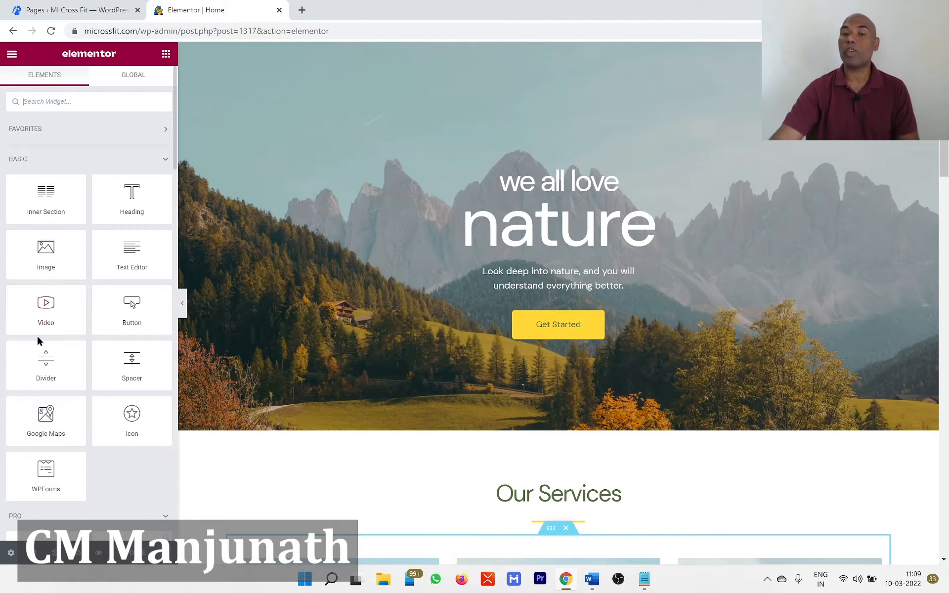
pyautogui.scroll(-5, 523, 384)
pyautogui.scroll(-15, 523, 383)
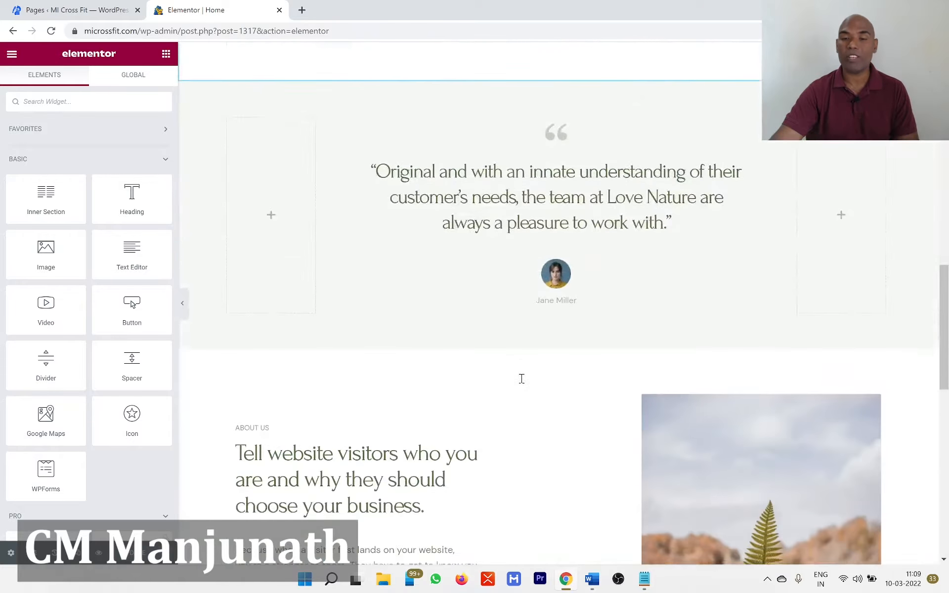
pyautogui.scroll(15, 528, 406)
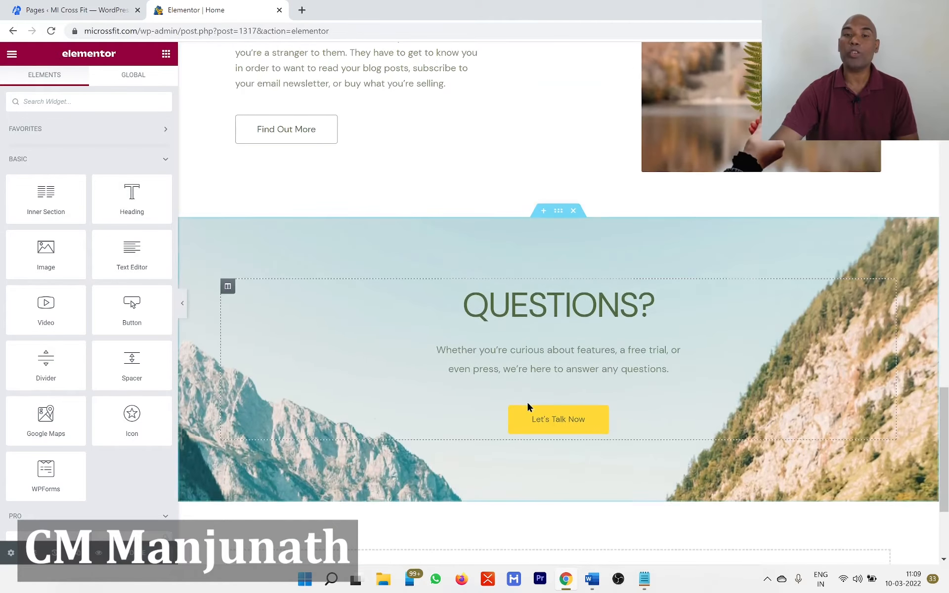
pyautogui.scroll(3, 527, 401)
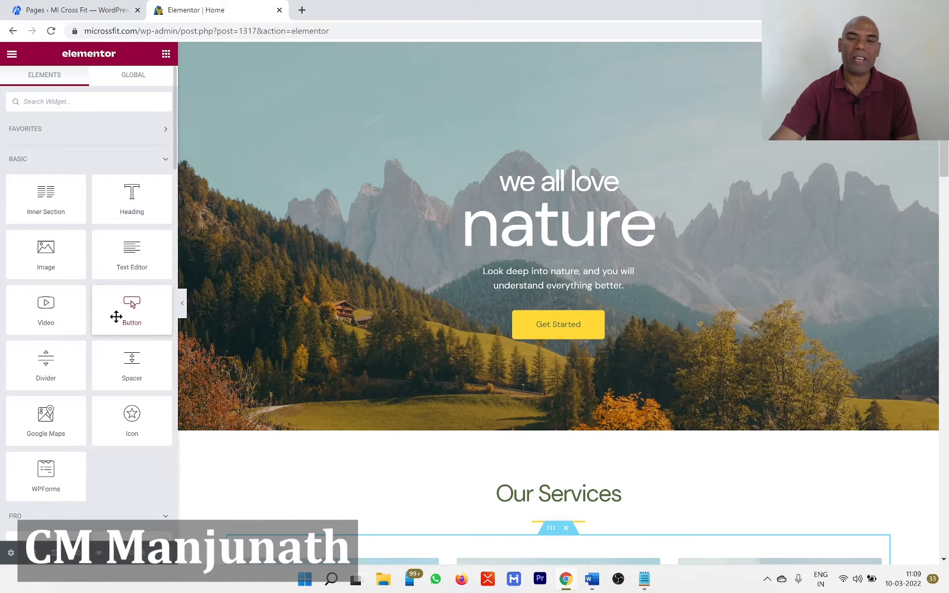
# Place a Button widget above the hero's Get Started button, then delete it.
pyautogui.moveTo(118, 316); pyautogui.dragTo(571, 309)
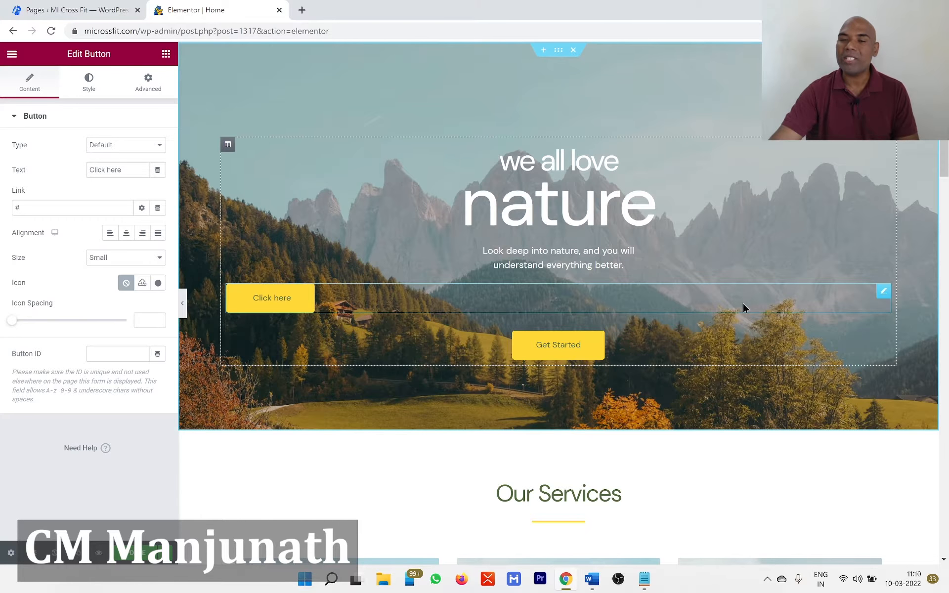
pyautogui.rightClick(887, 304)
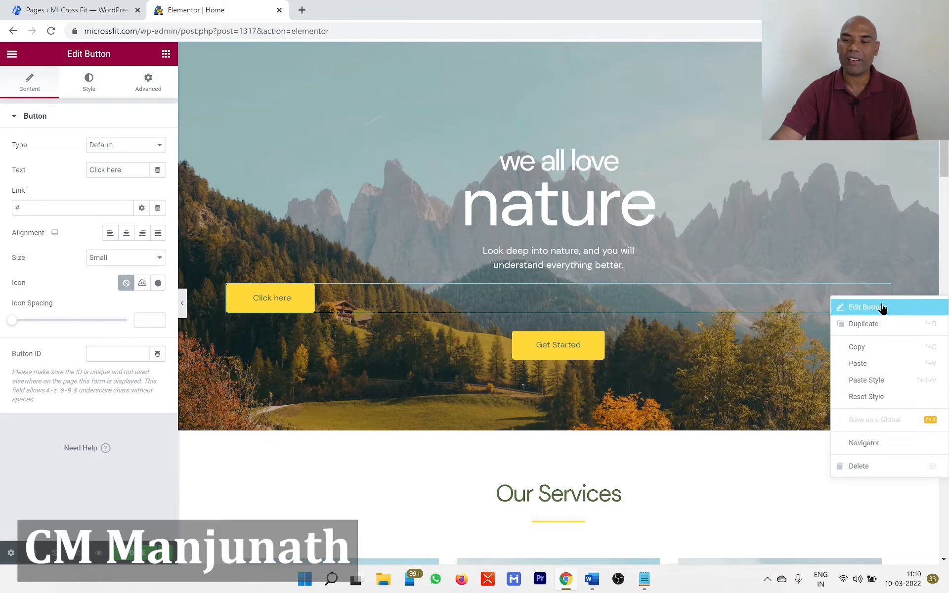
pyautogui.click(885, 466)
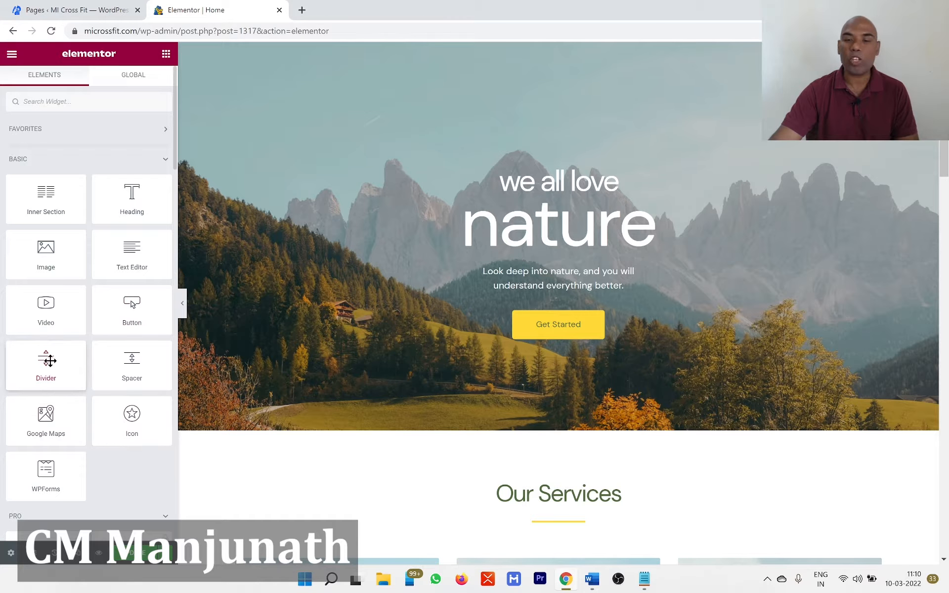
# Examine the Basic and Pro widgets on offer, and review the page from the empty widget area above the footer up to the hero.
pyautogui.scroll(-10, 80, 363)
pyautogui.scroll(-3, 544, 410)
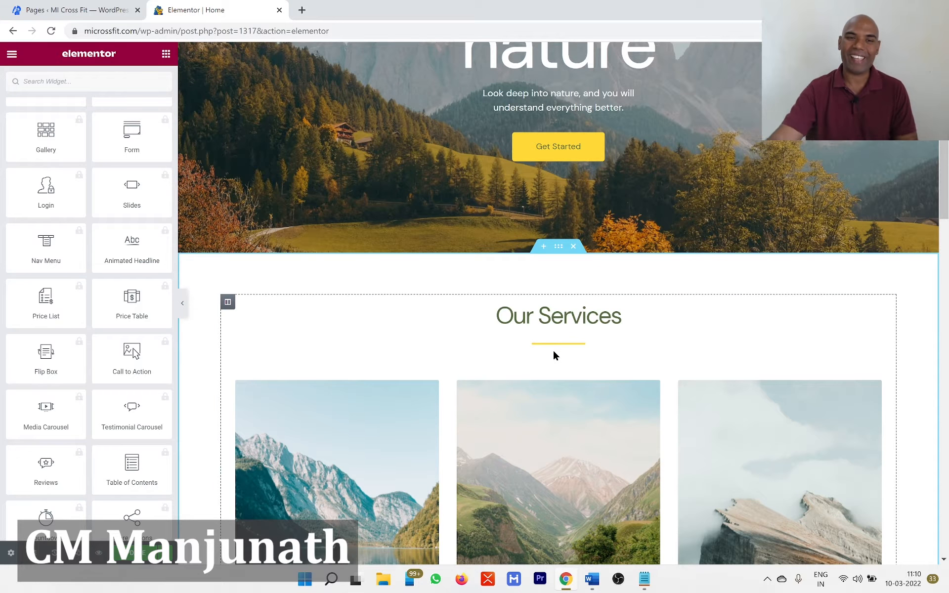
pyautogui.scroll(10, 111, 334)
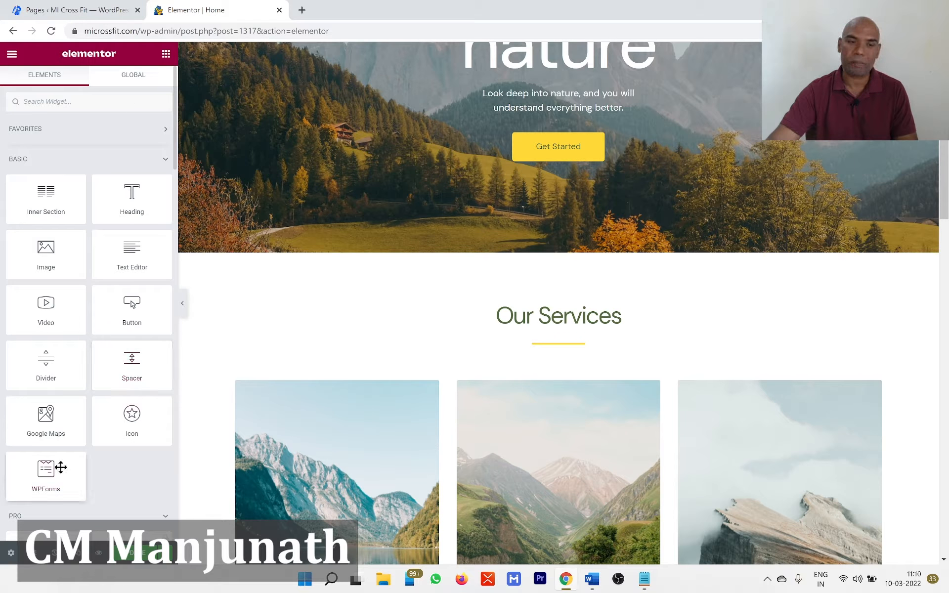
pyautogui.scroll(-10, 511, 414)
pyautogui.scroll(-10, 511, 414)
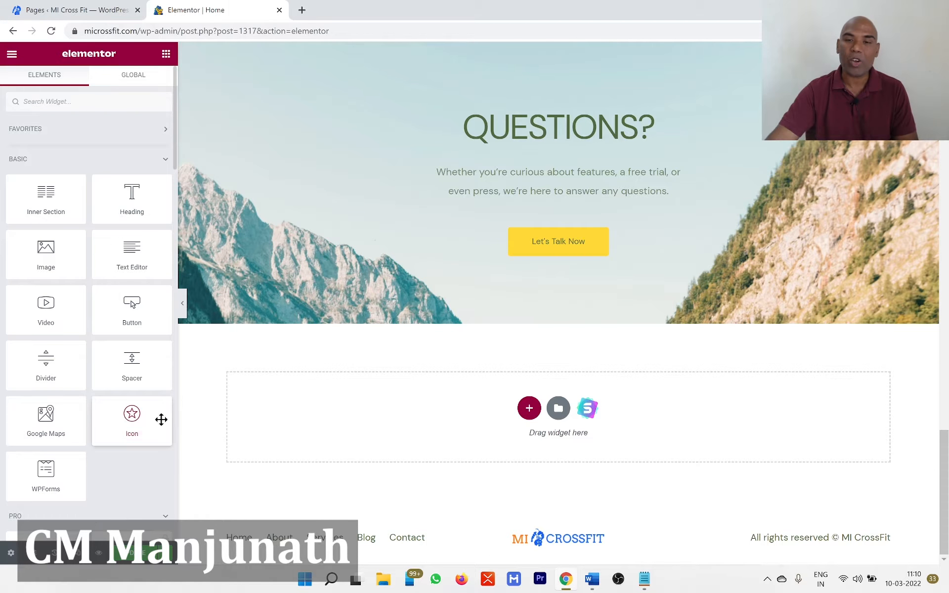
pyautogui.scroll(7, 622, 304)
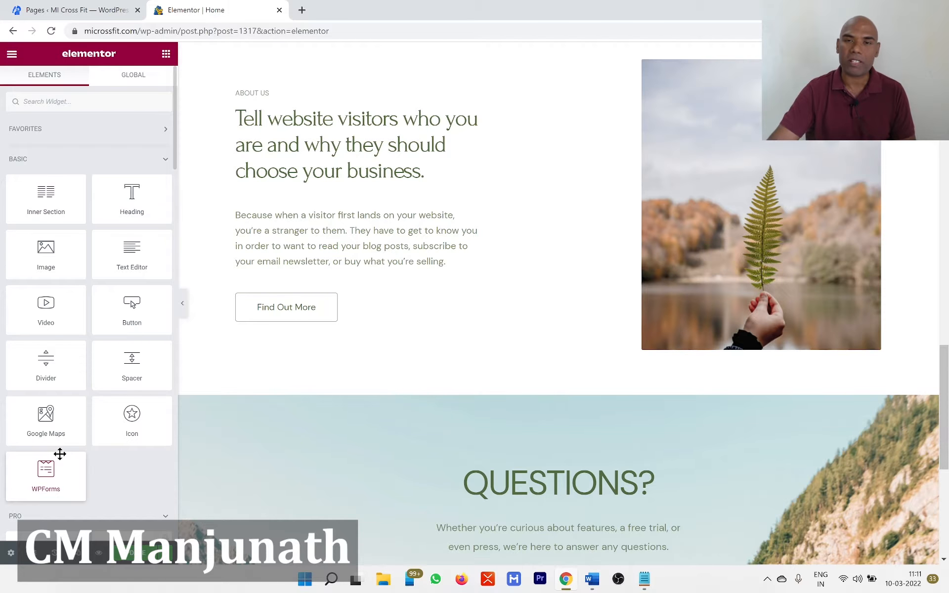
pyautogui.scroll(10, 484, 474)
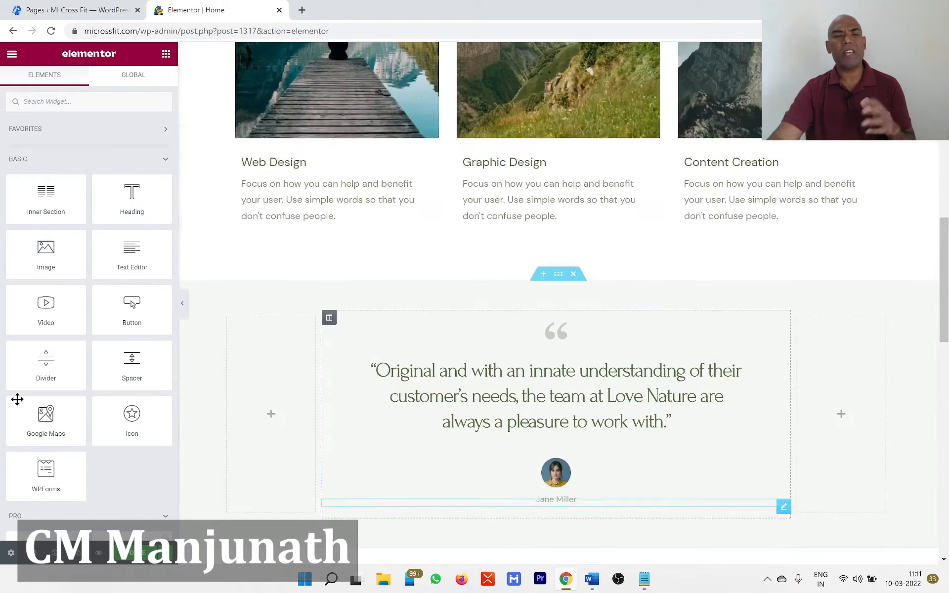
pyautogui.scroll(10, 473, 426)
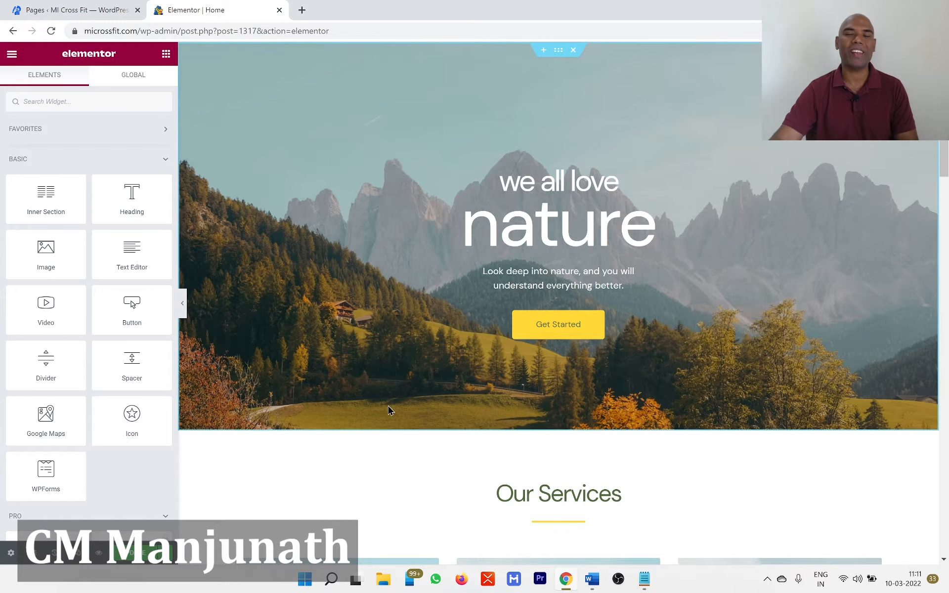
# Switch to Notepad and add the heading "Properties:" below the three building blocks.
pyautogui.hotkey('alt', 'Tab')
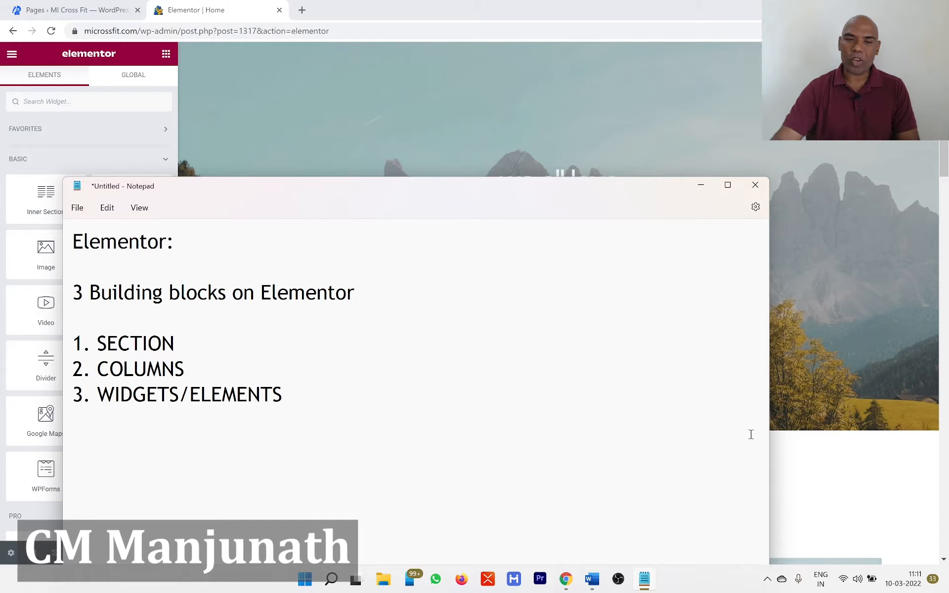
pyautogui.write('pRO')
pyautogui.press('BackSpace')
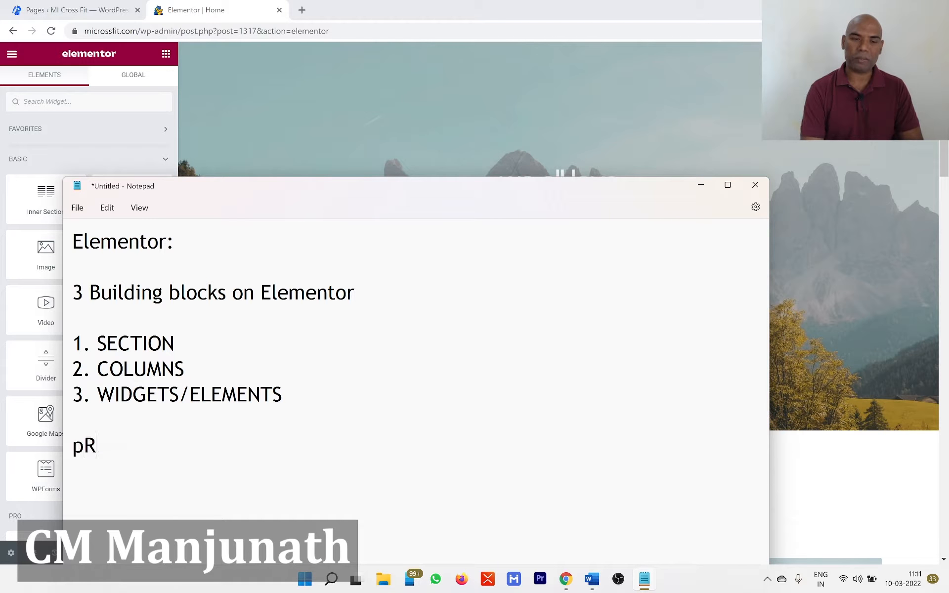
# Check the hero section's settings categories in Elementor, and write "1. LAYOUT/CONTENT" under Properties in Notepad.
pyautogui.hotkey('alt', 'Tab')
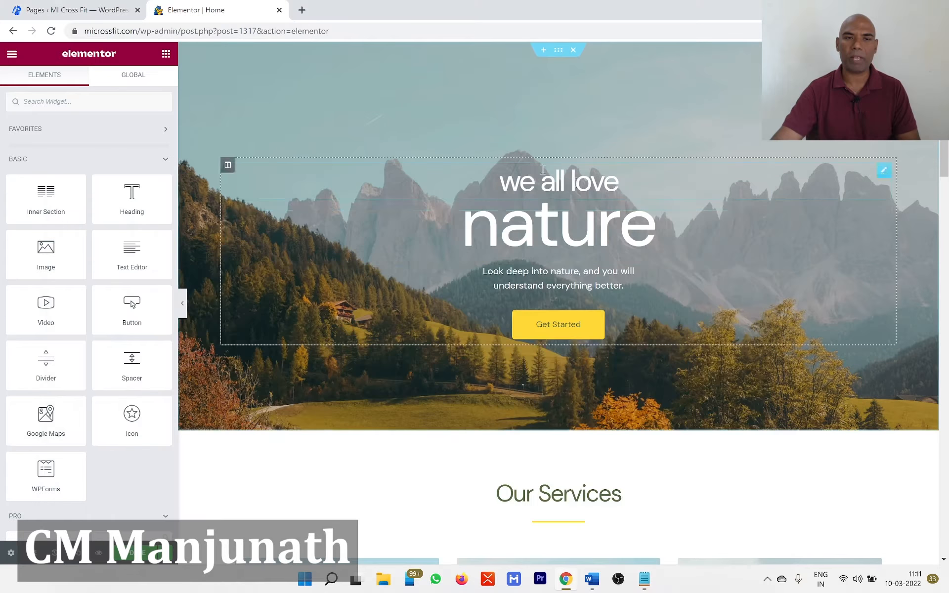
pyautogui.click(557, 51)
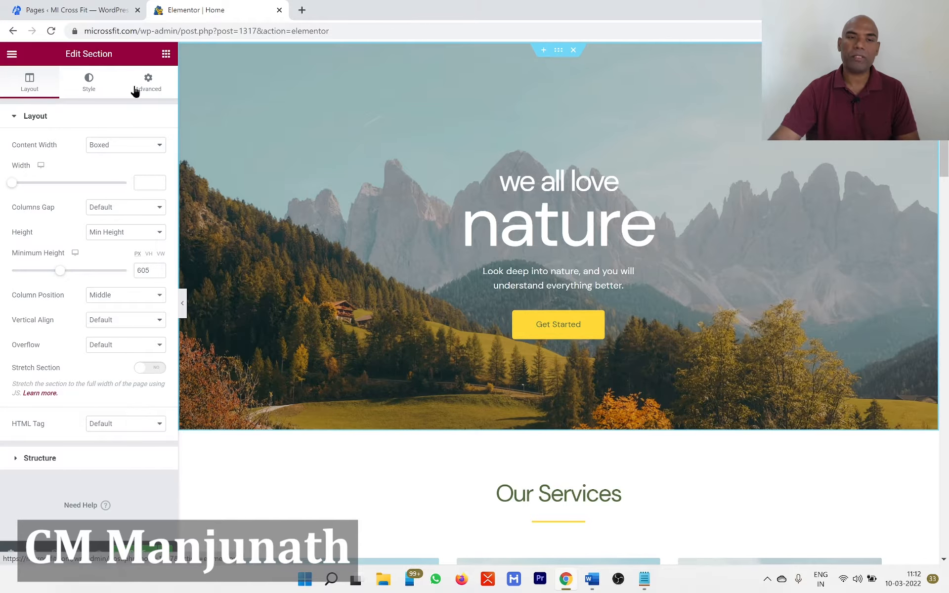
pyautogui.hotkey('alt', 'Tab')
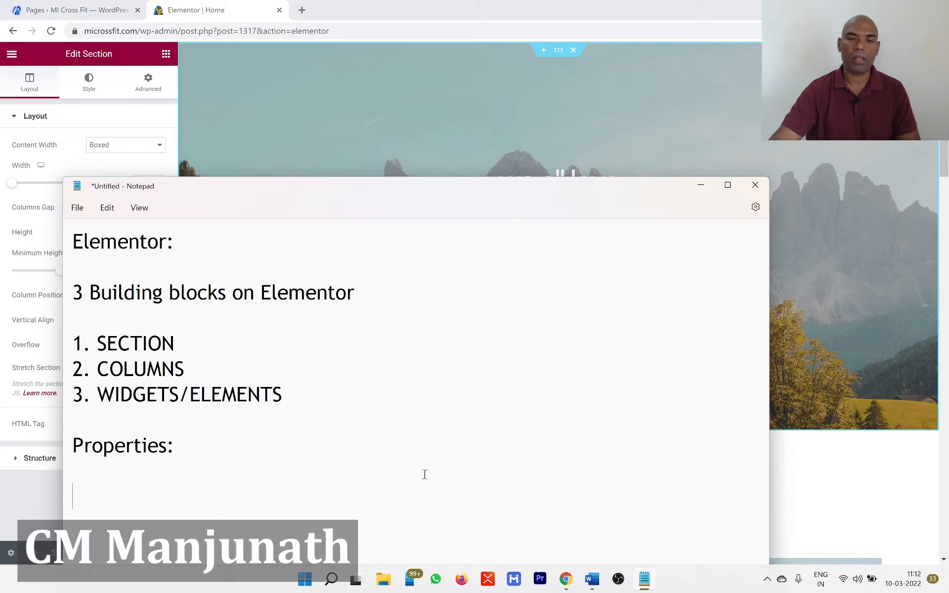
pyautogui.write('1.')
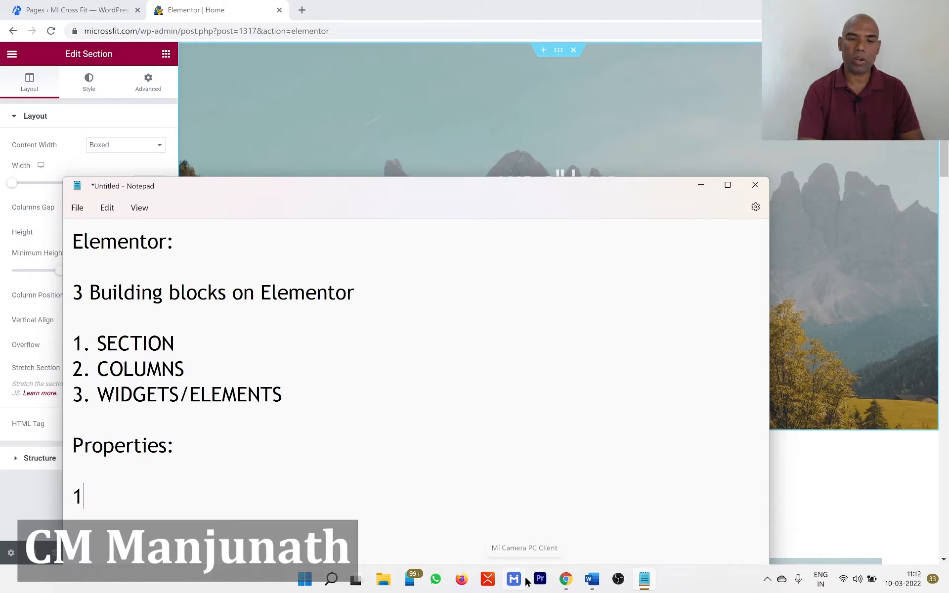
pyautogui.press('capslock')
pyautogui.write('LAYOUT')
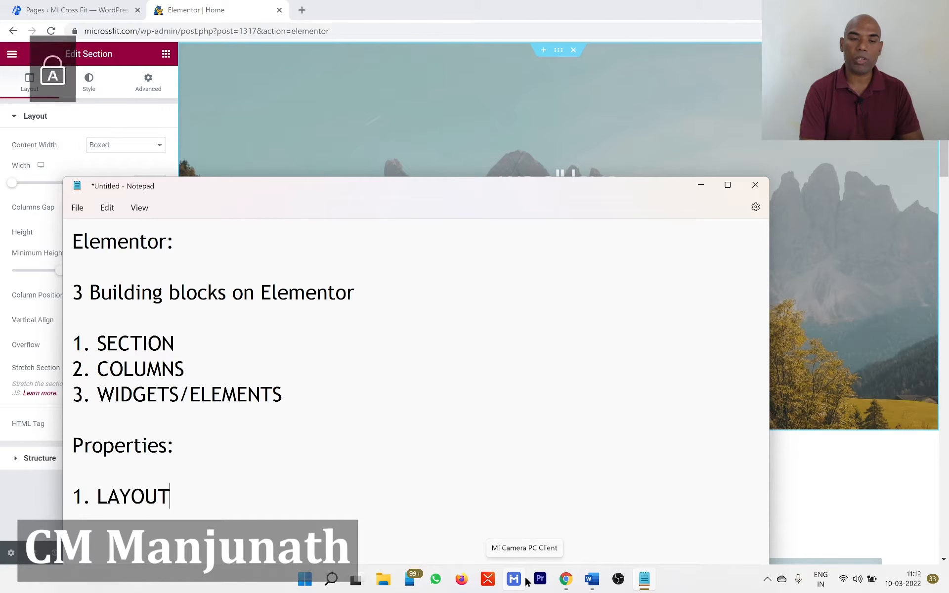
pyautogui.write('/CONTENT')
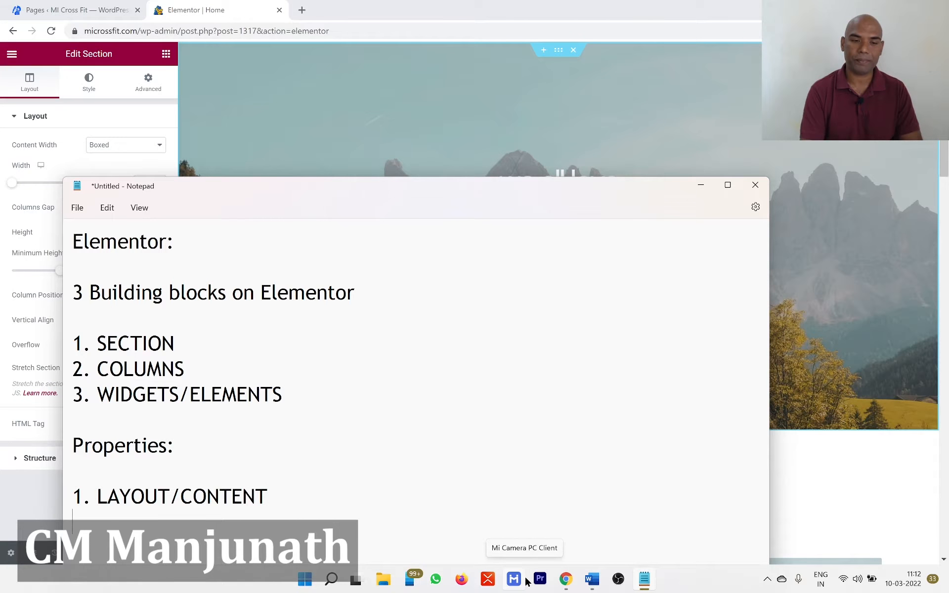
# Switch to Elementor and compare the settings categories of the hero's column with those of the "nature" heading and the Notepad list.
pyautogui.hotkey('alt', 'Tab')
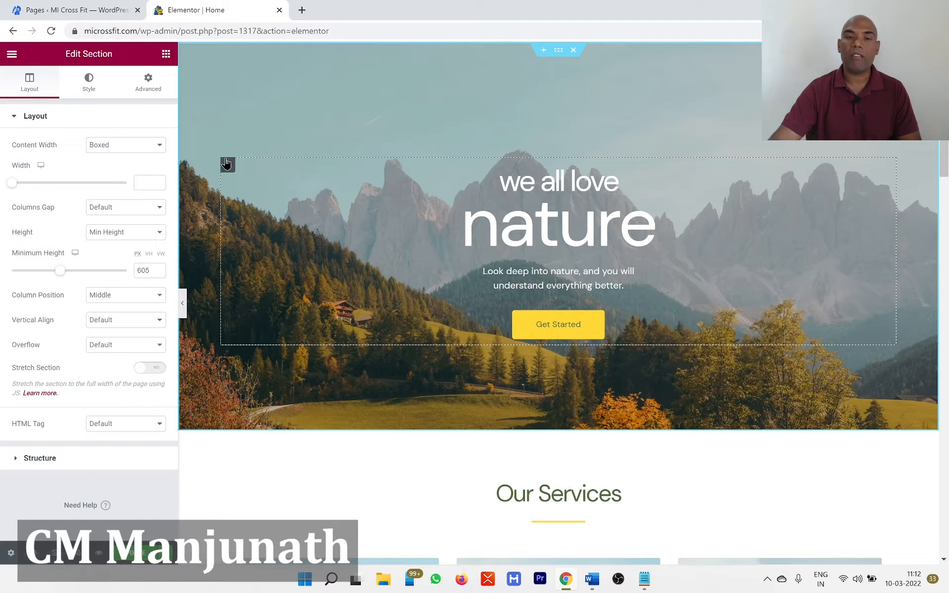
pyautogui.click(228, 165)
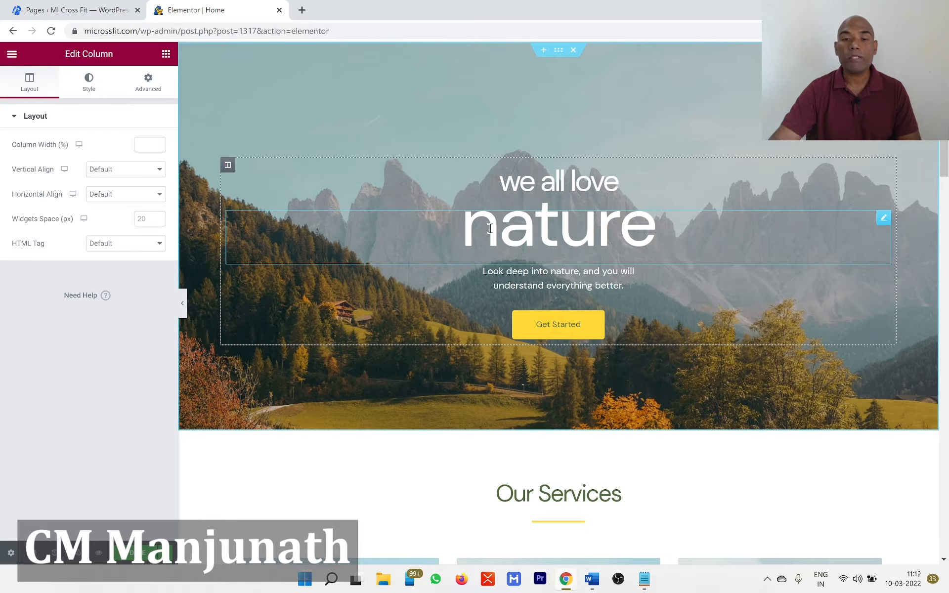
pyautogui.click(883, 219)
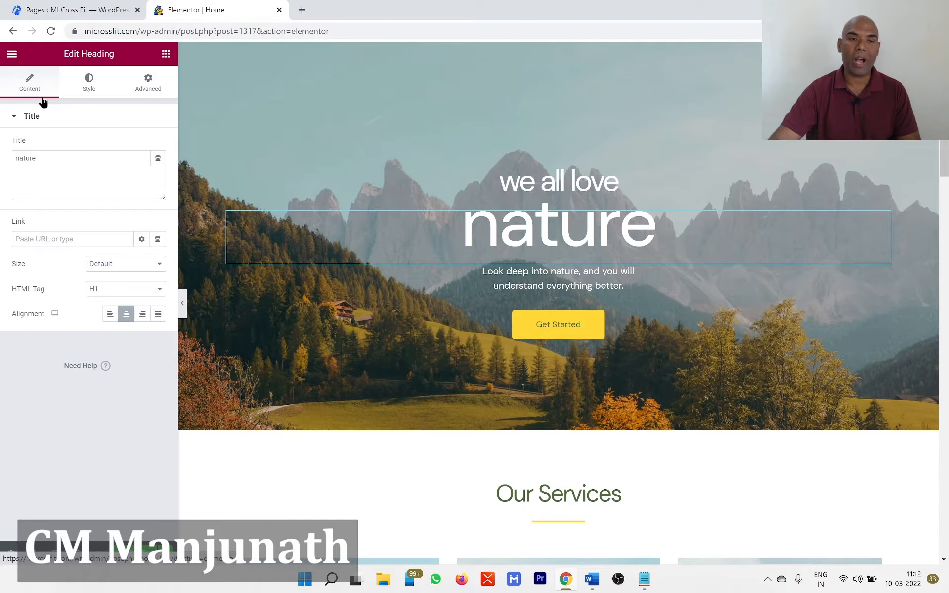
pyautogui.hotkey('alt', 'Tab')
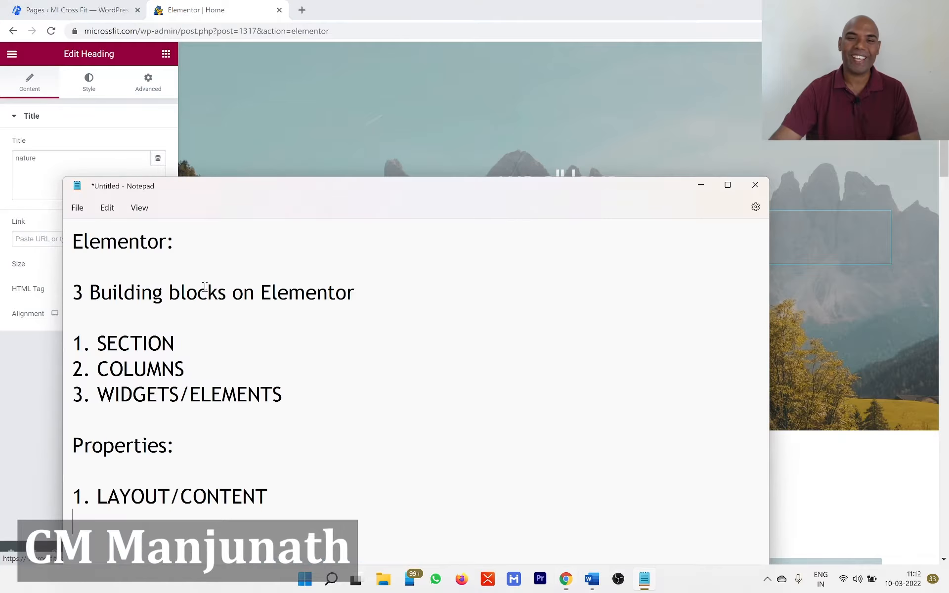
pyautogui.hotkey('alt', 'Tab')
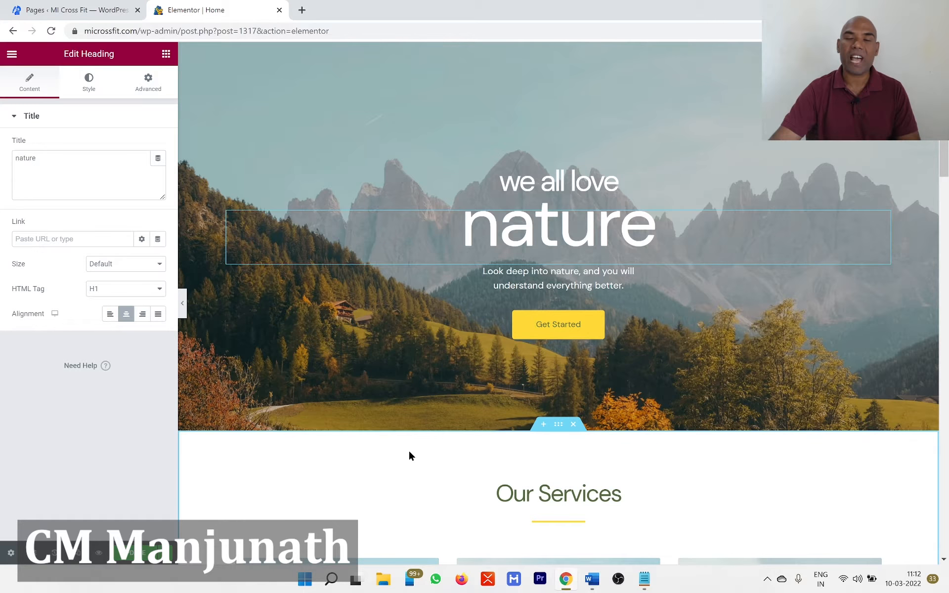
# Switch to Notepad and add "2. STYLE" to the list under Properties.
pyautogui.hotkey('alt', 'Tab')
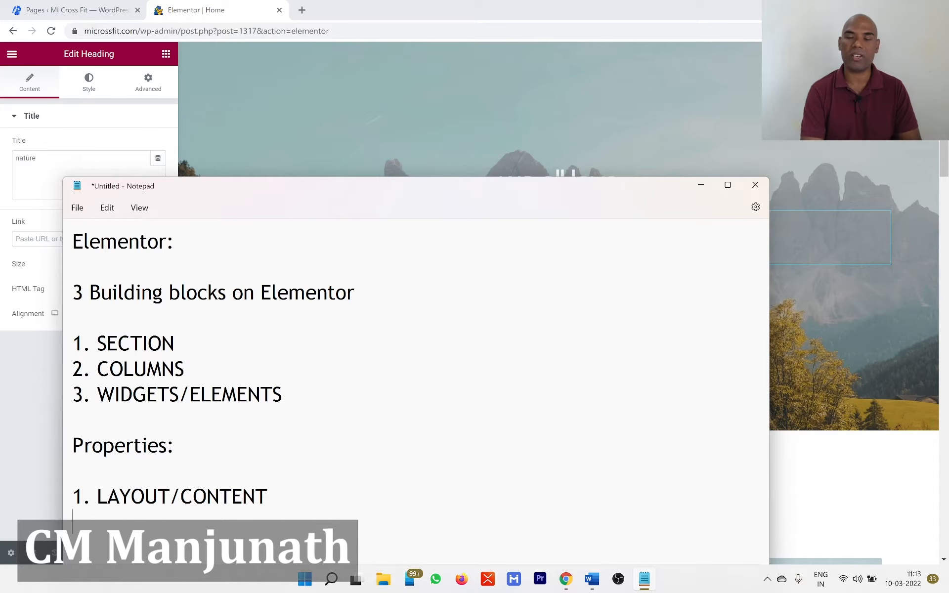
pyautogui.write('2.')
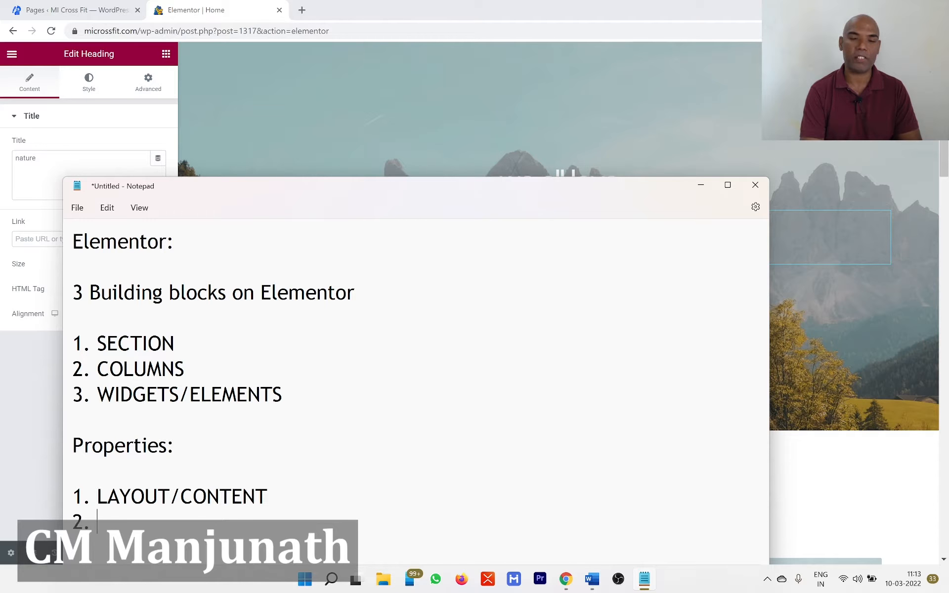
pyautogui.write('E')
pyautogui.press('BackSpace')
pyautogui.write('LE')
# Switch to Elementor and examine the "nature" heading's style settings, including its typography options.
pyautogui.hotkey('alt', 'Tab')
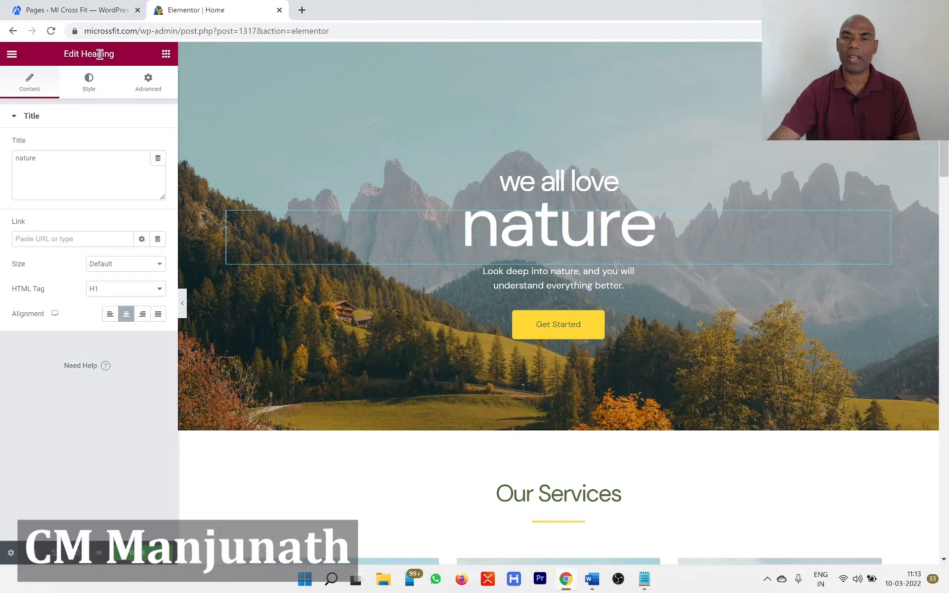
pyautogui.click(82, 87)
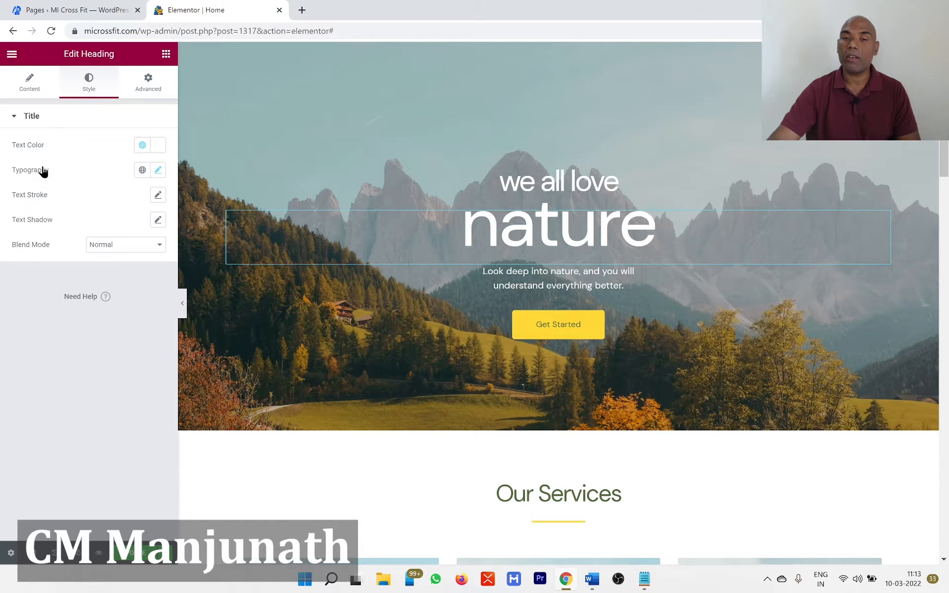
pyautogui.click(159, 171)
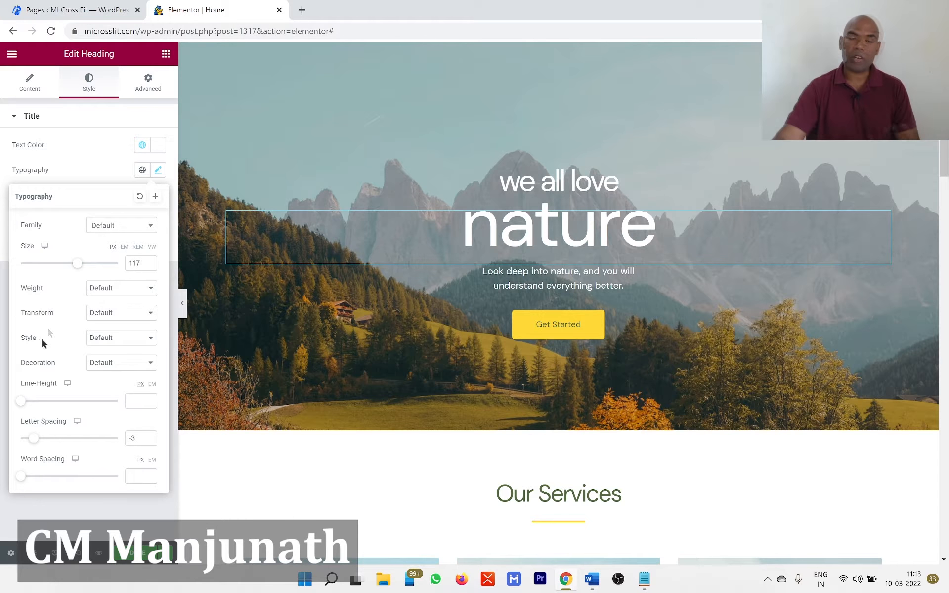
pyautogui.click(122, 507)
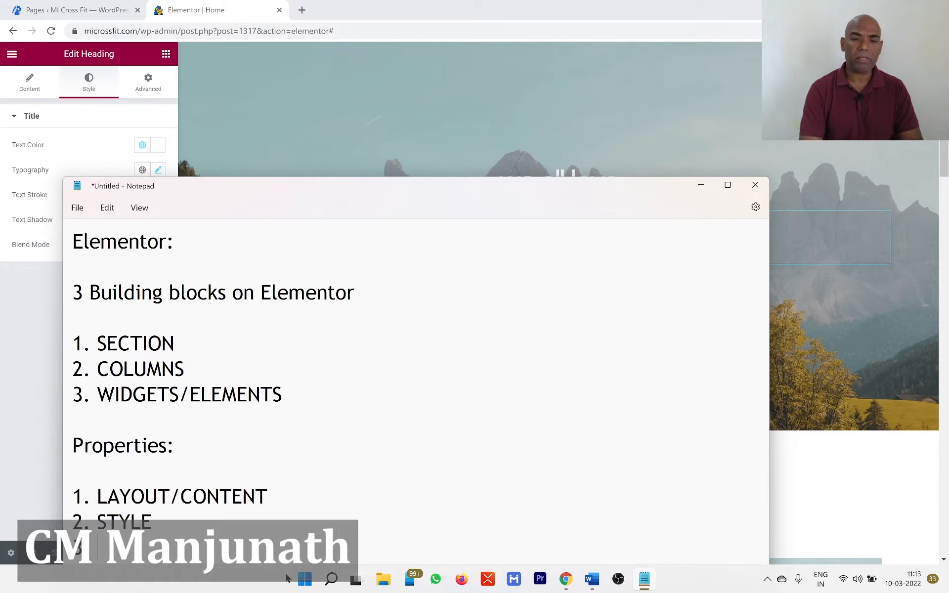
# Add "3. ADVANCED" to the Notepad properties list, and check the "nature" heading's advanced settings in Elementor.
pyautogui.press('capslock')
pyautogui.write('a')
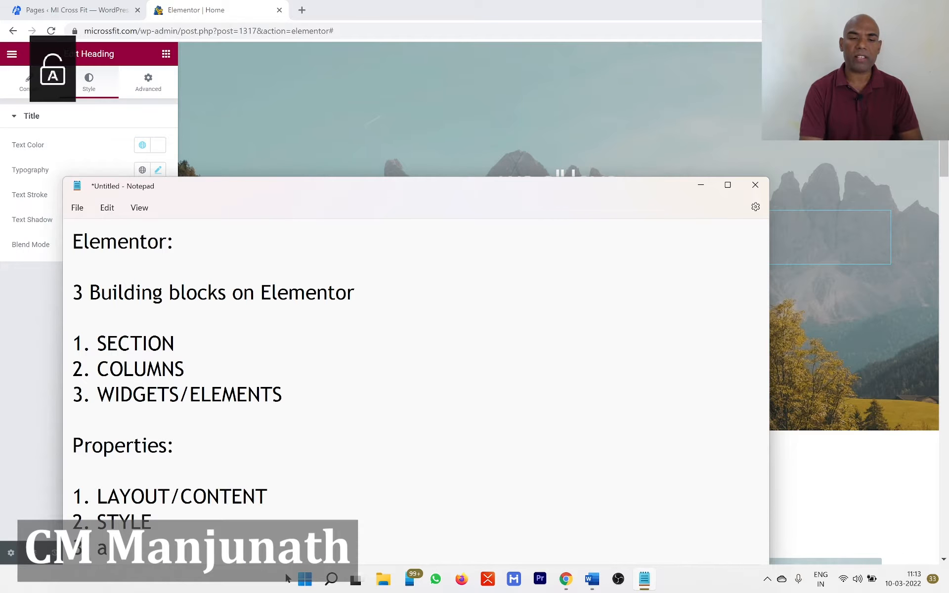
pyautogui.press('BackSpace')
pyautogui.press('capslock')
pyautogui.write('ADVANCED')
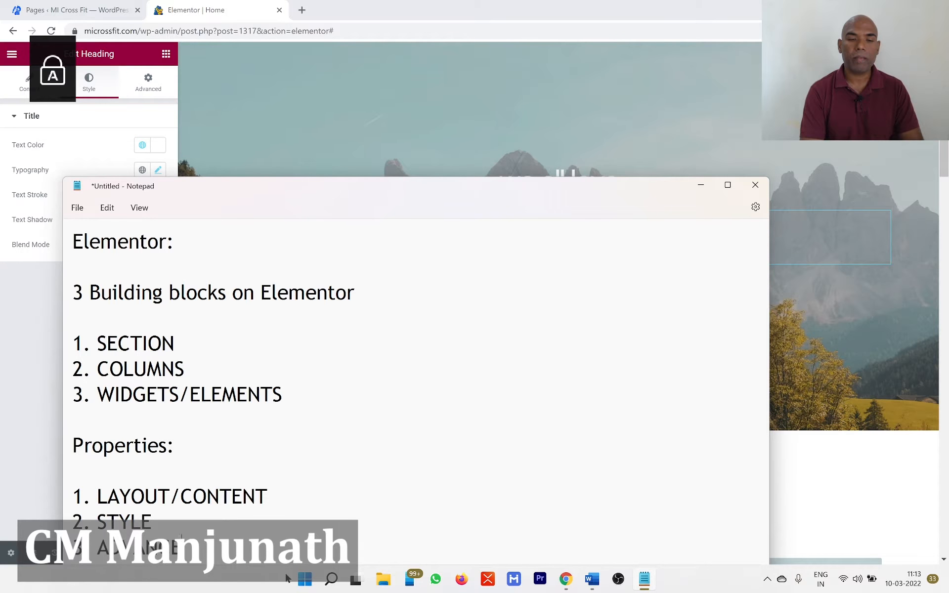
pyautogui.press('Return')
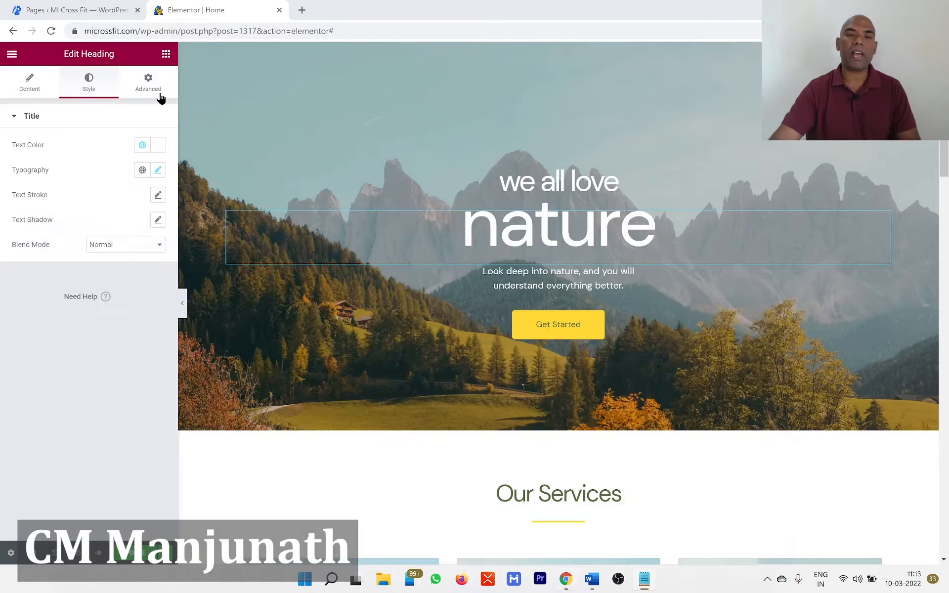
pyautogui.click(156, 91)
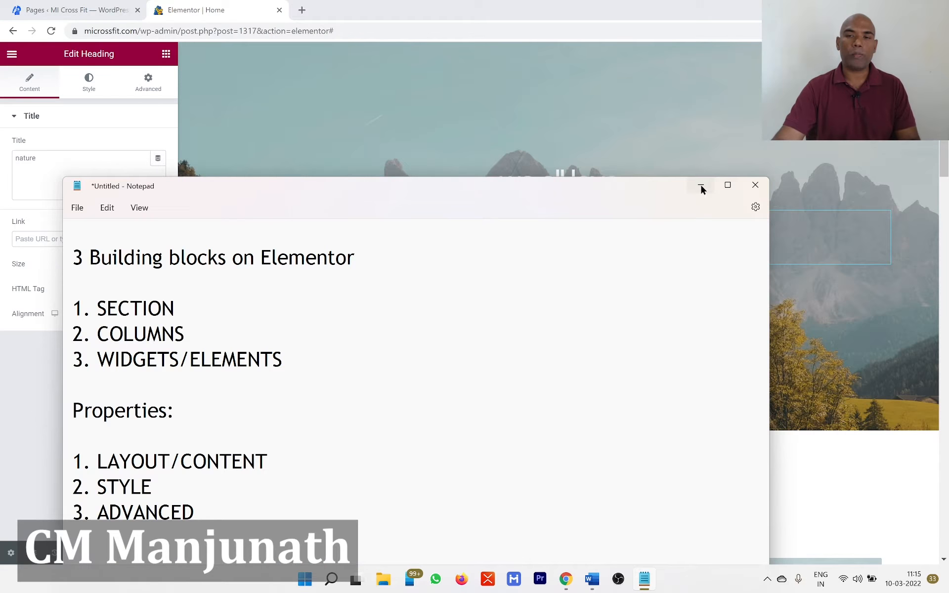
pyautogui.click(700, 187)
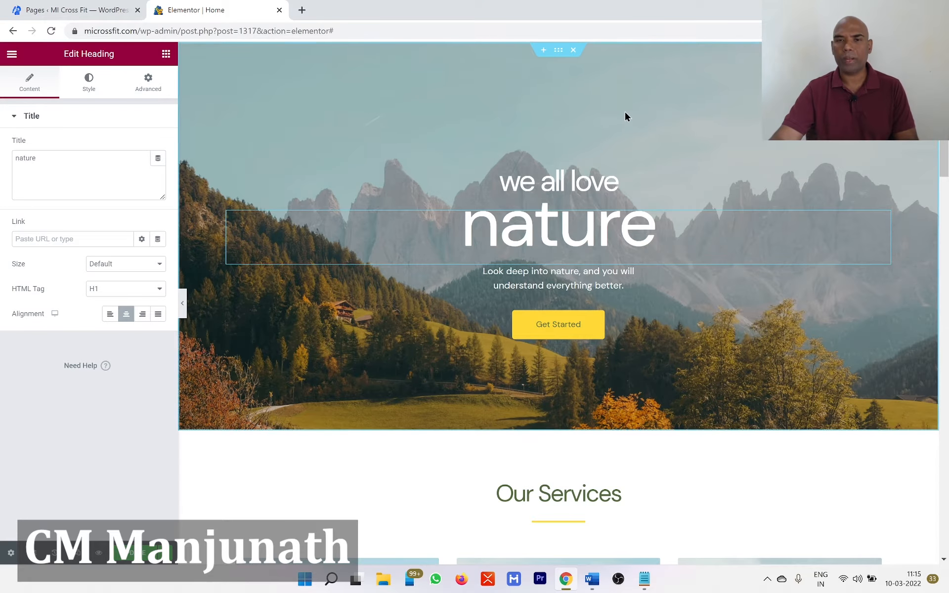
# Replace the hero section's background image with mi-crossfit-best-gym-bangalore.webp from the media library and update the page.
pyautogui.click(557, 52)
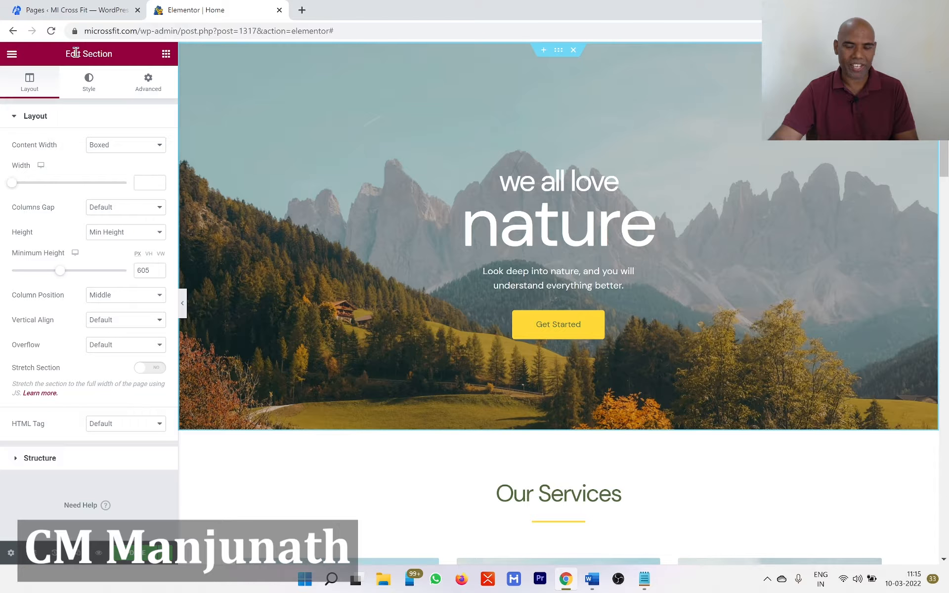
pyautogui.click(87, 83)
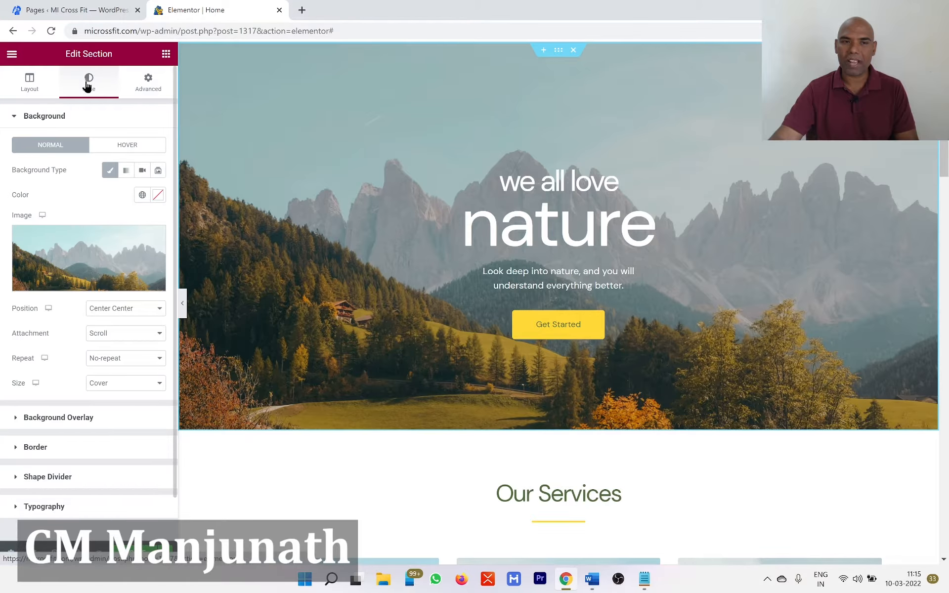
pyautogui.moveTo(102, 257)
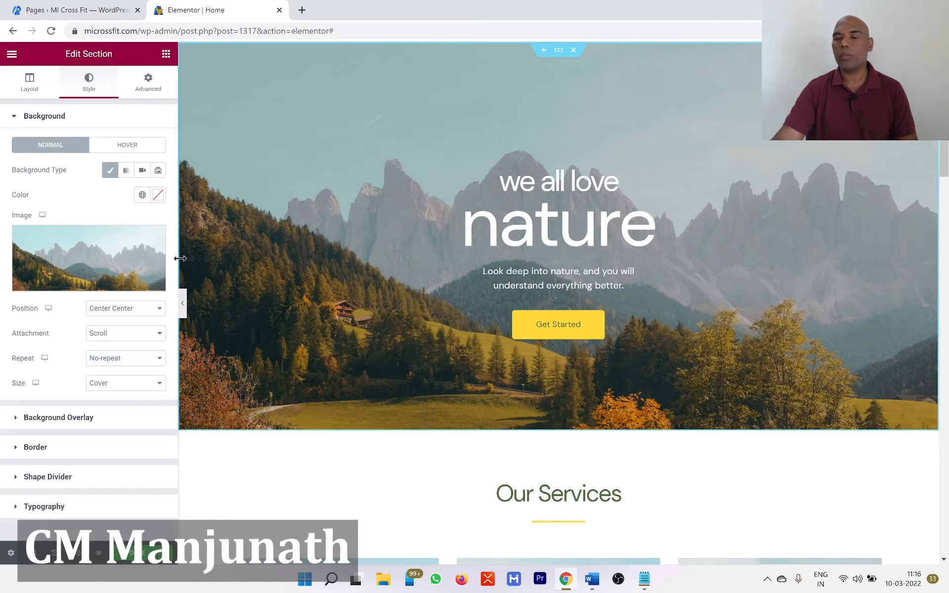
pyautogui.click(75, 252)
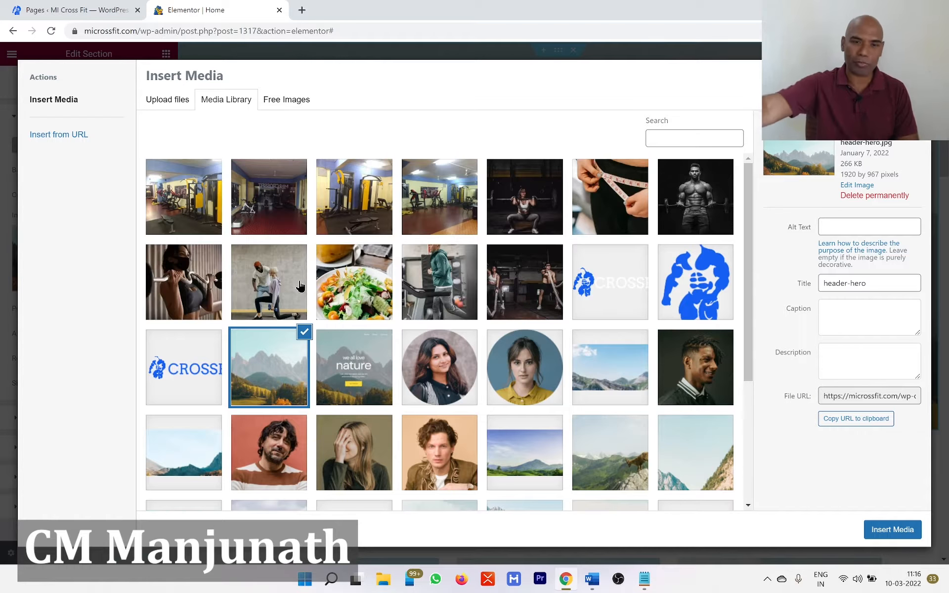
pyautogui.click(514, 275)
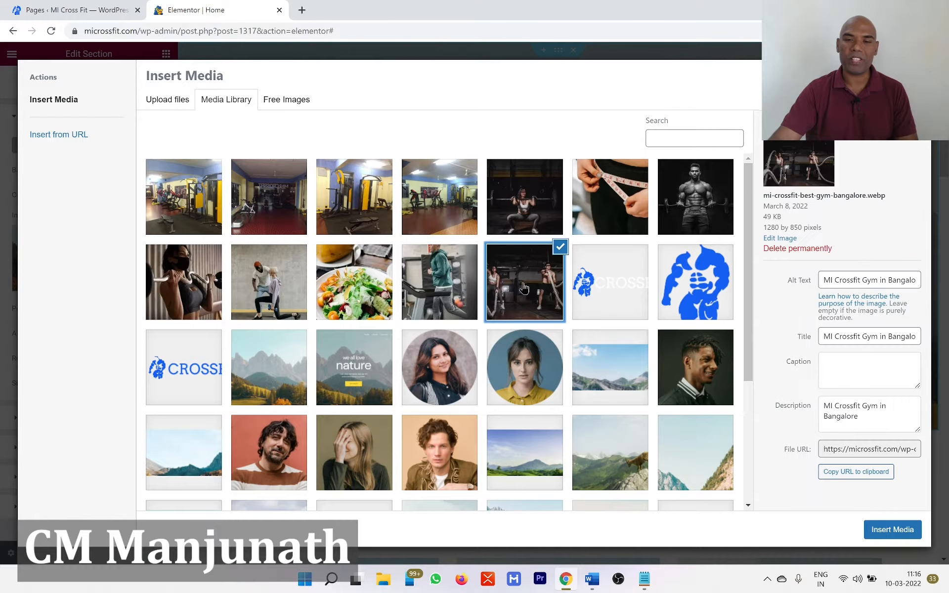
pyautogui.click(881, 529)
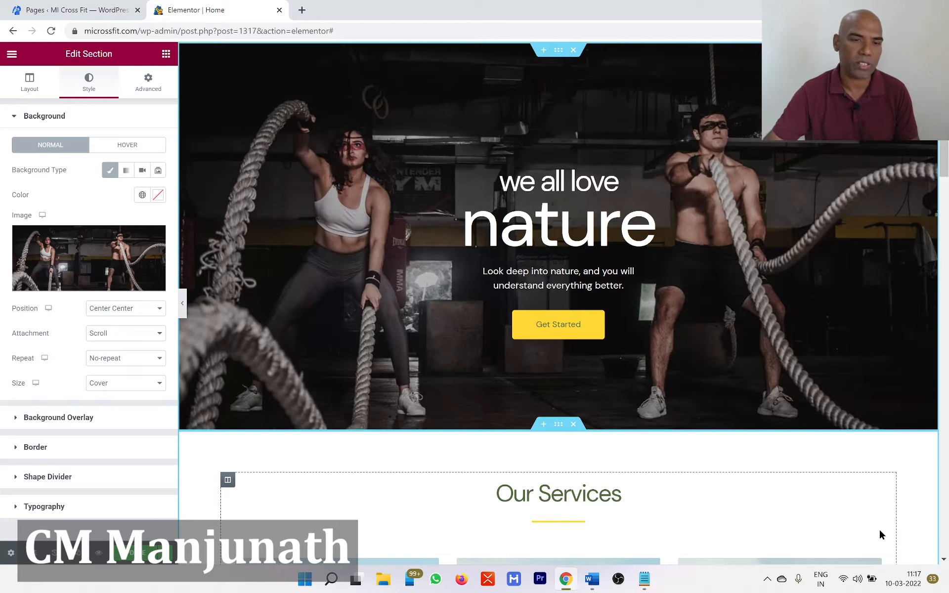
pyautogui.click(133, 554)
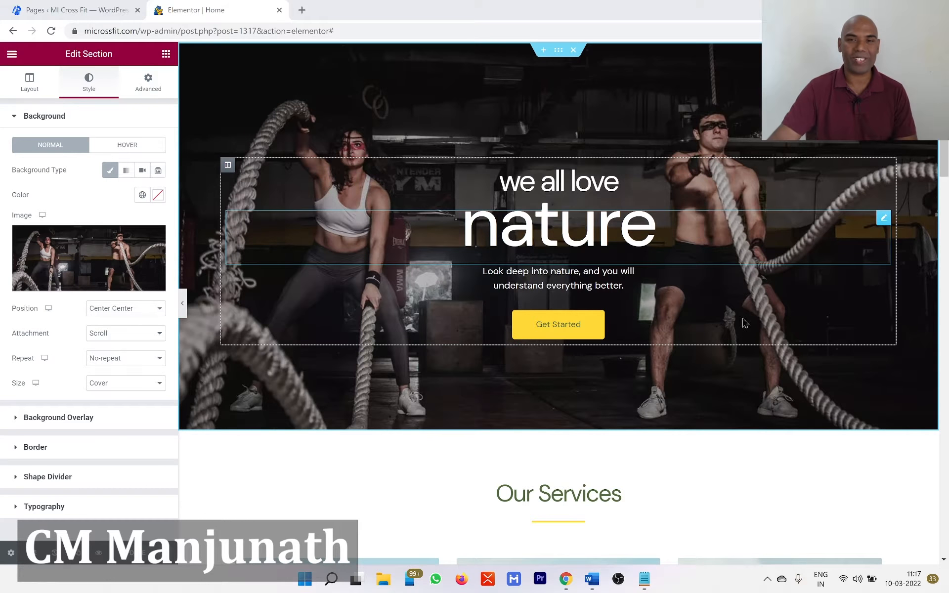
# Preview the Home page's hero at full width with the editing panel hidden.
pyautogui.click(181, 317)
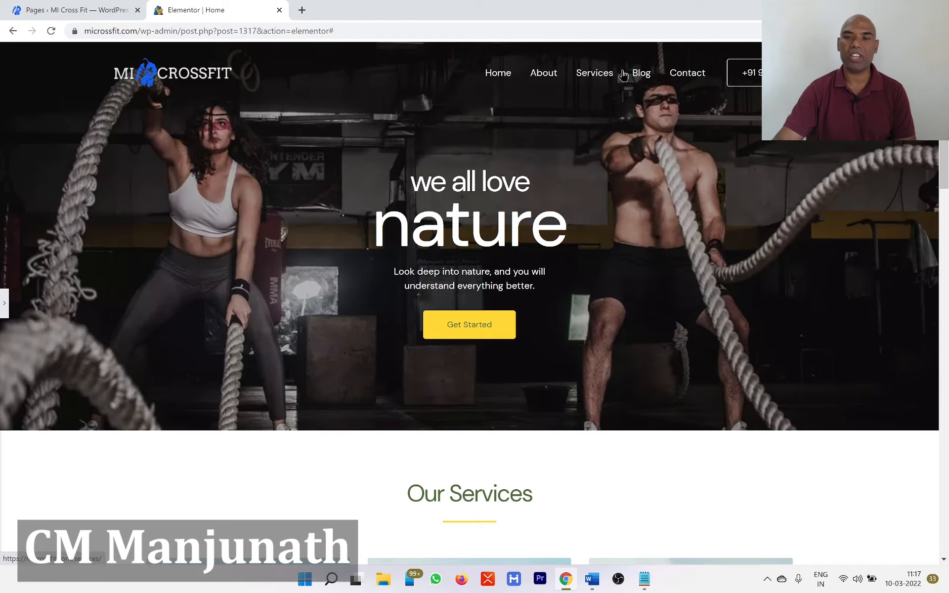
pyautogui.click(906, 9)
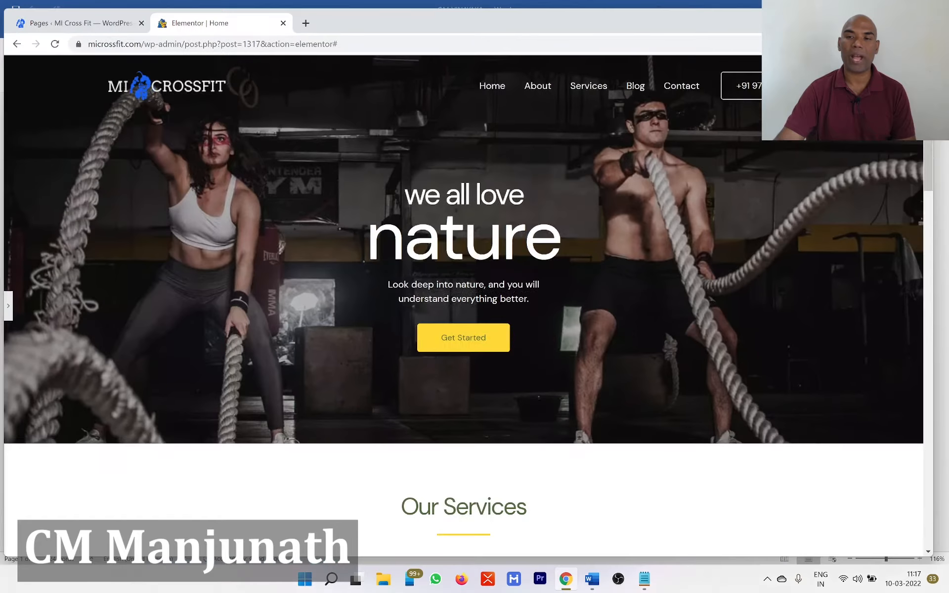
pyautogui.doubleClick(564, 24)
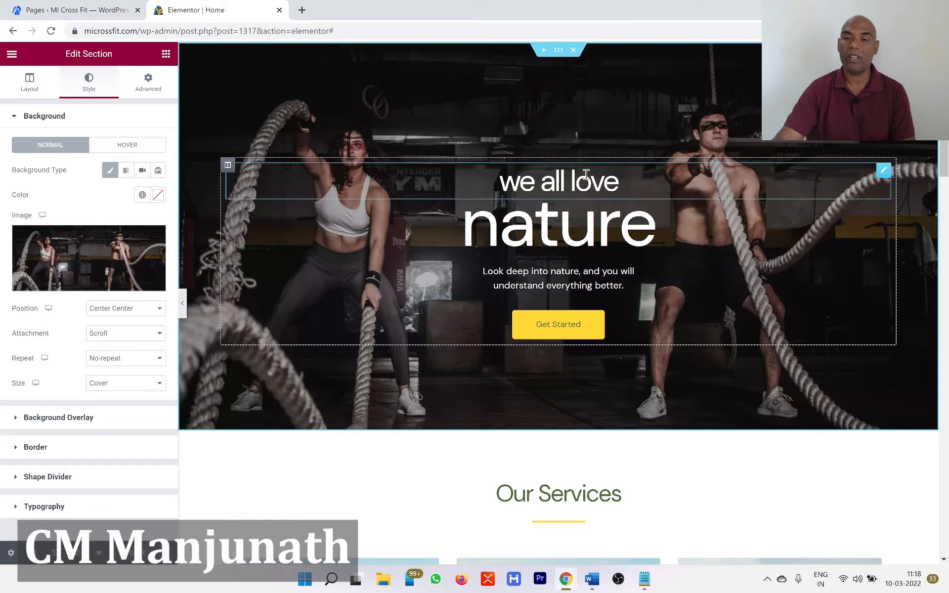
# Change the title of the hero's "we all love" heading to "best gym in bangalore".
pyautogui.click(884, 177)
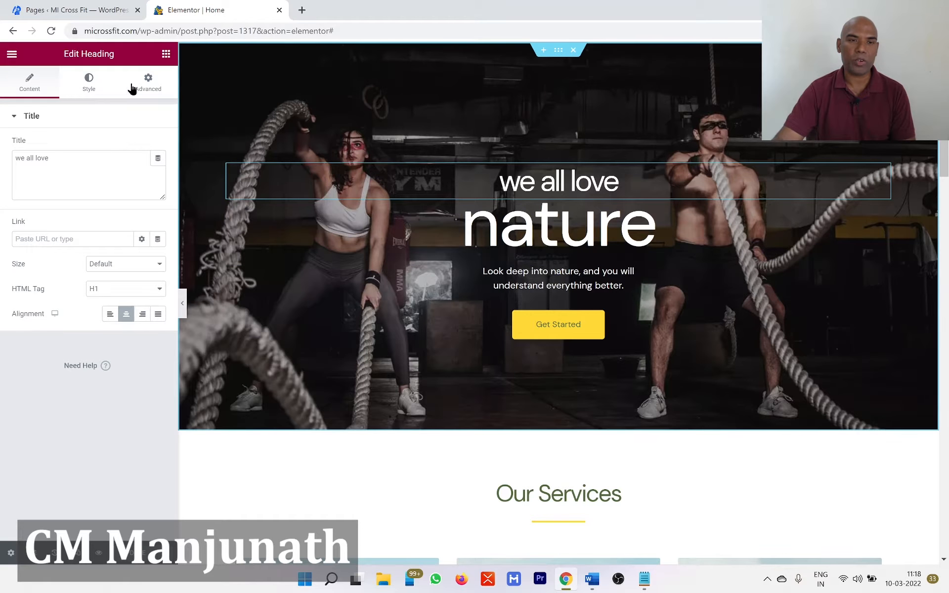
pyautogui.moveTo(64, 56); pyautogui.dragTo(117, 67)
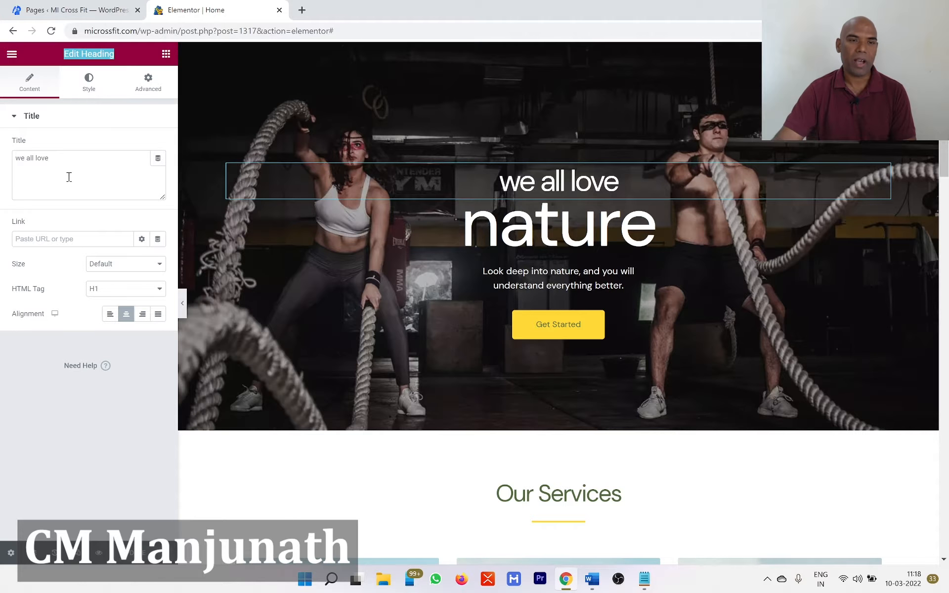
pyautogui.click(40, 174)
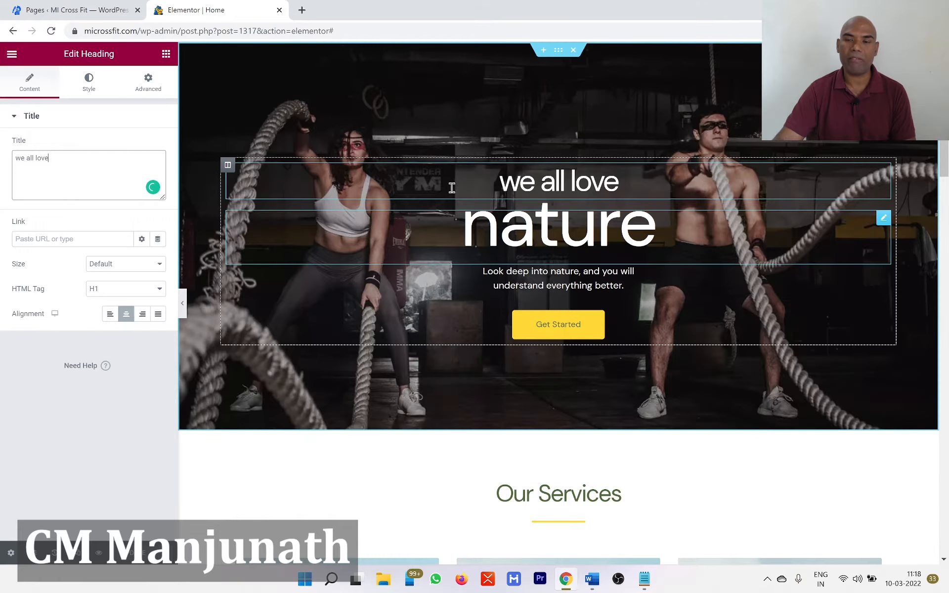
pyautogui.moveTo(51, 159); pyautogui.dragTo(4, 161)
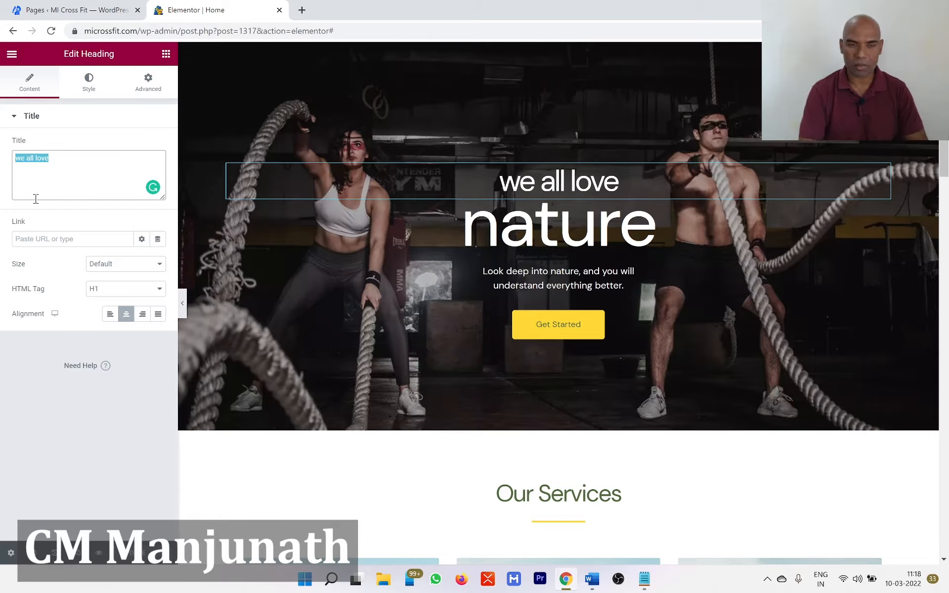
pyautogui.write('best gym in bangalore')
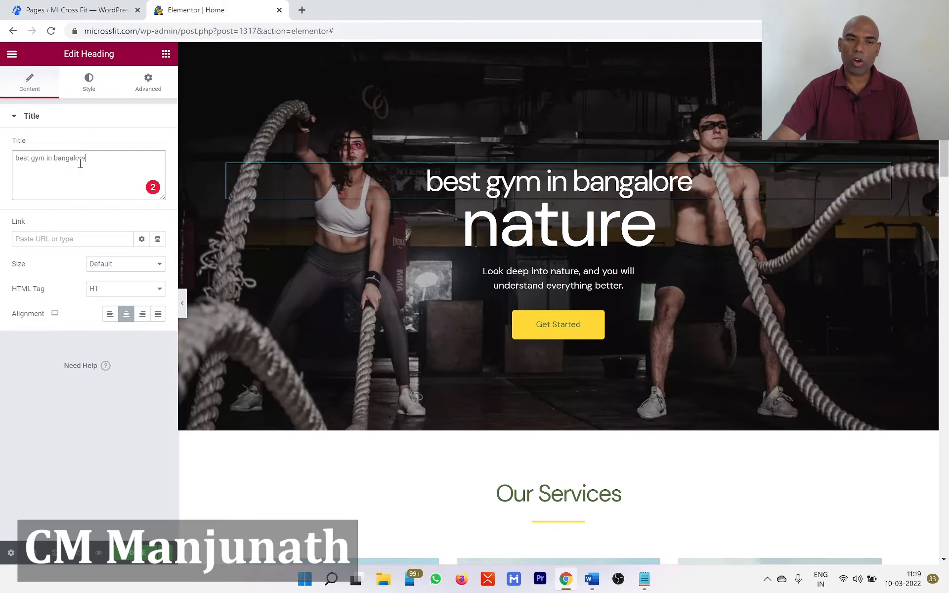
pyautogui.moveTo(73, 158)
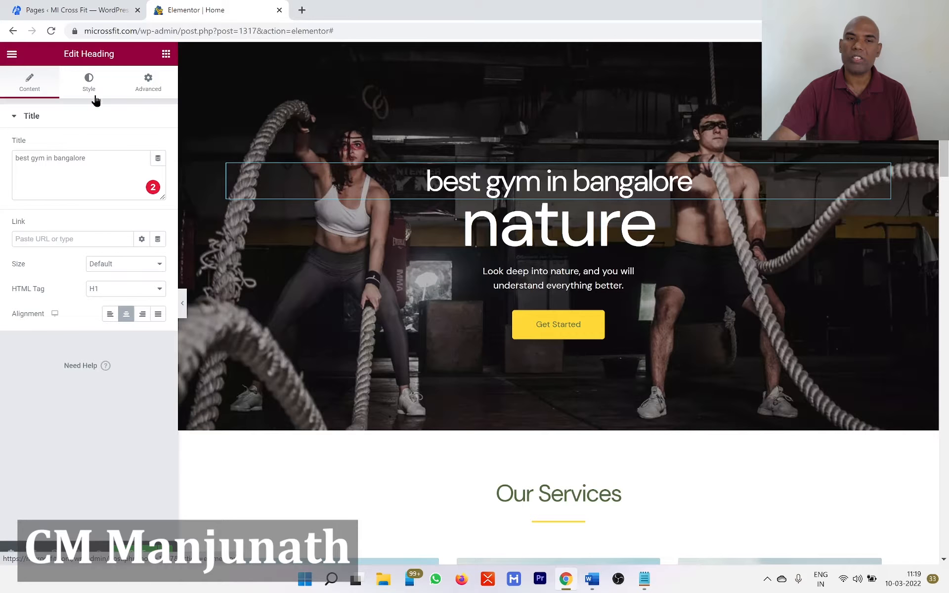
# Review the properties list in Notepad, and open the style settings of the "best gym in bangalore" heading in Elementor.
pyautogui.hotkey('alt', 'Tab')
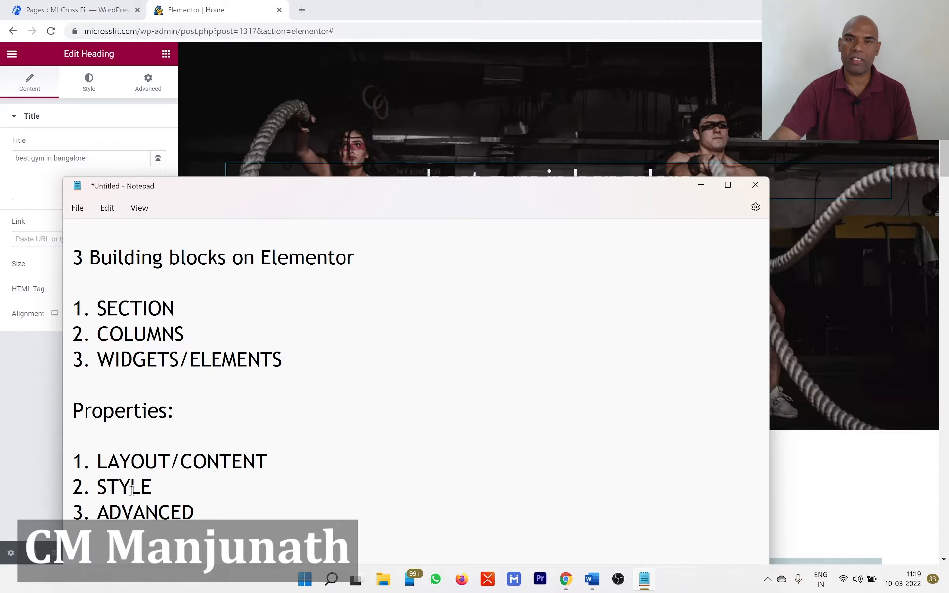
pyautogui.hotkey('alt', 'Tab')
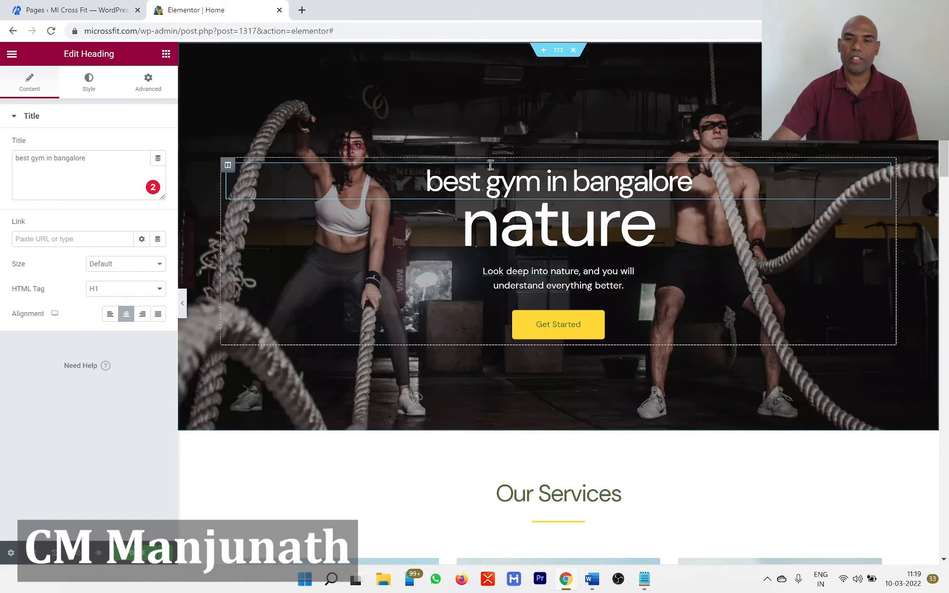
pyautogui.click(88, 94)
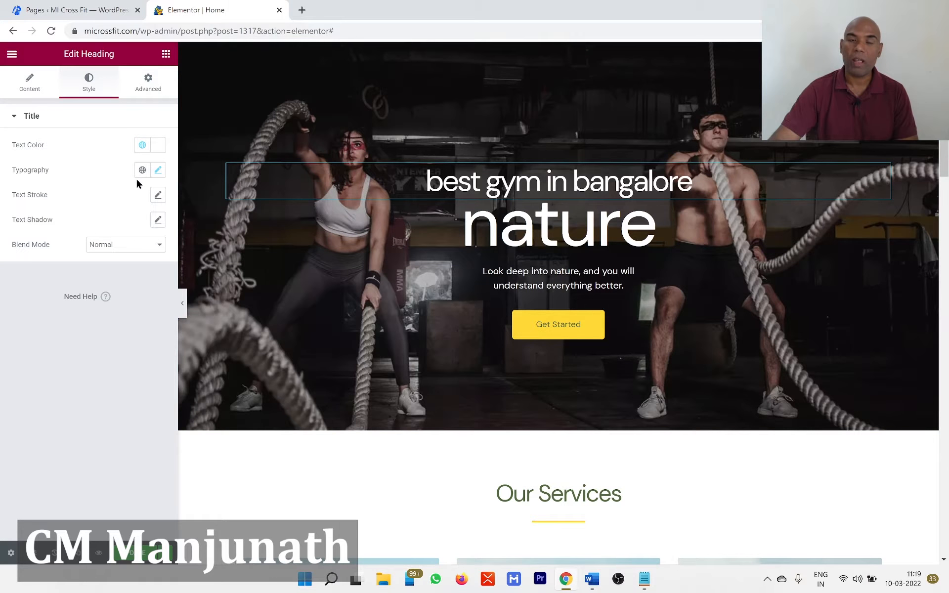
# Try red (#CF3F3F) and green (#2EA777) custom text colours on the "best gym in bangalore" heading.
pyautogui.click(159, 148)
pyautogui.moveTo(93, 216)
pyautogui.mouseDown()
pyautogui.moveTo(84, 245)
pyautogui.moveTo(149, 212)
pyautogui.moveTo(67, 209)
pyautogui.moveTo(42, 235)
pyautogui.moveTo(127, 258)
pyautogui.moveTo(116, 207)
pyautogui.mouseUp()
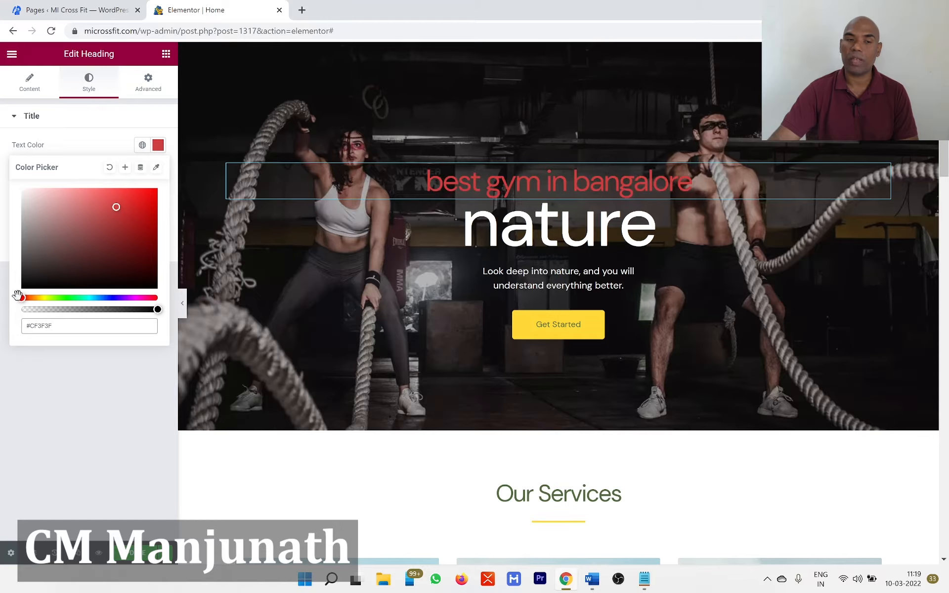
pyautogui.moveTo(18, 297); pyautogui.dragTo(80, 298)
pyautogui.click(117, 208)
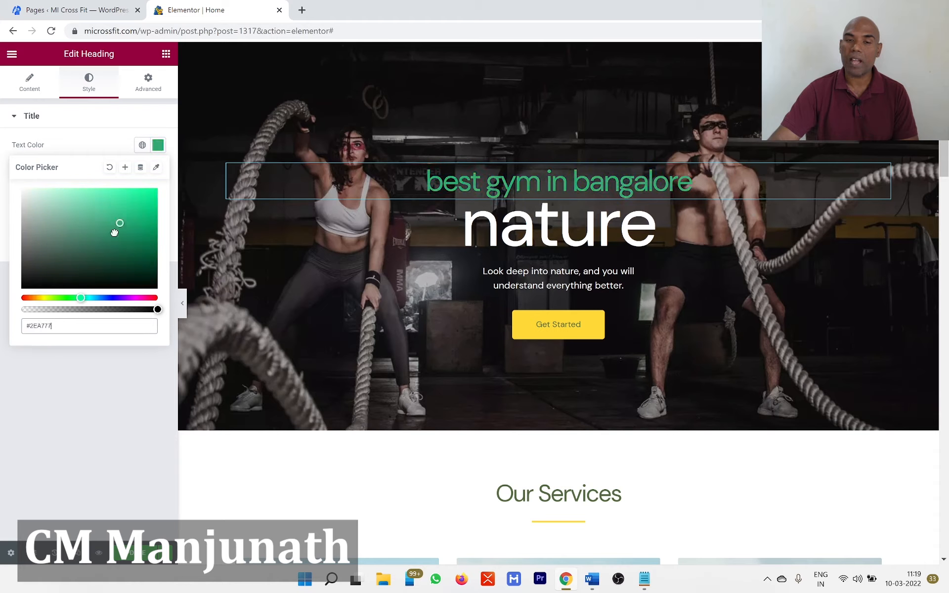
pyautogui.moveTo(137, 208)
pyautogui.mouseDown()
pyautogui.moveTo(93, 206)
pyautogui.moveTo(88, 230)
pyautogui.mouseUp()
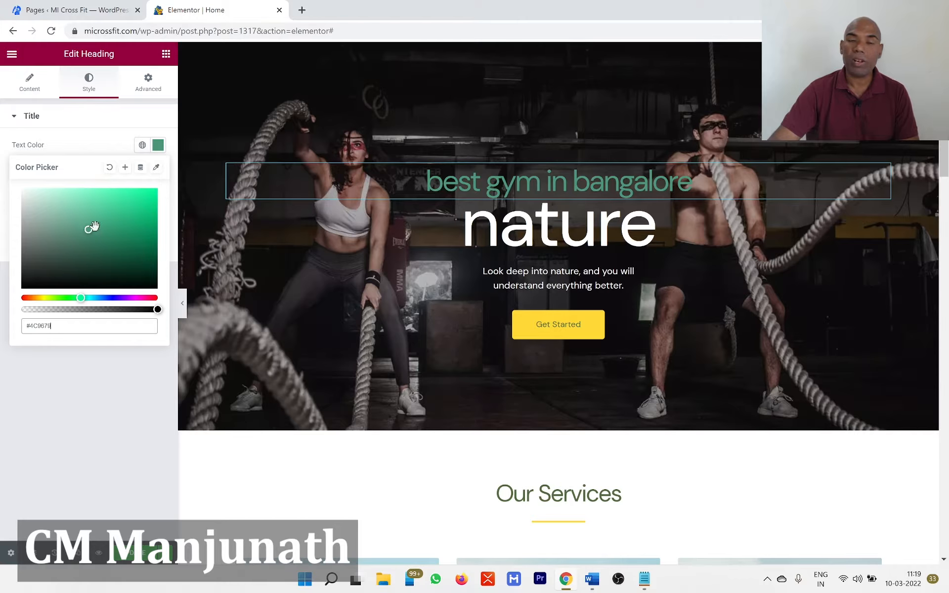
# Reset the heading's custom text colour and set it to white (#FFFFFF).
pyautogui.click(109, 171)
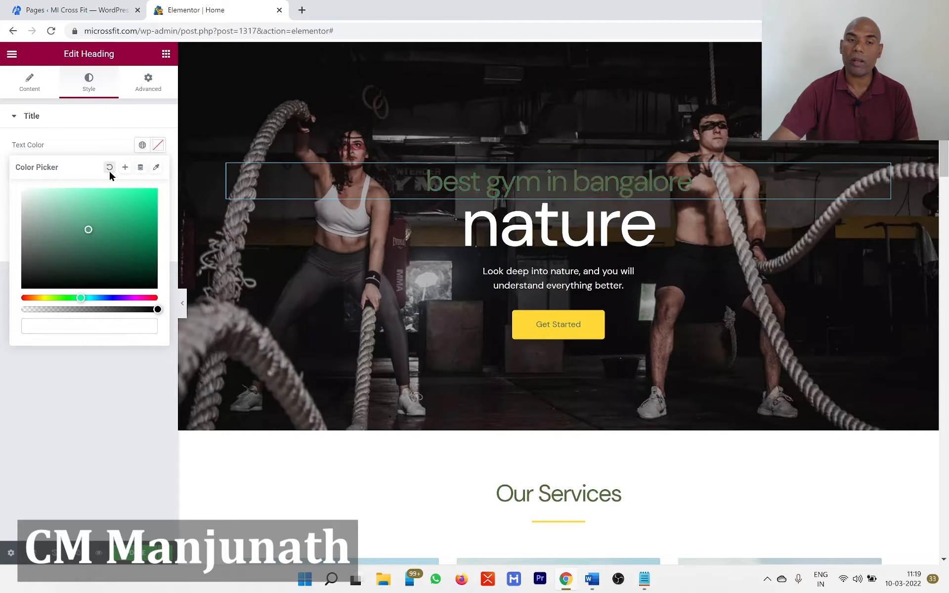
pyautogui.moveTo(87, 229); pyautogui.dragTo(2, 192)
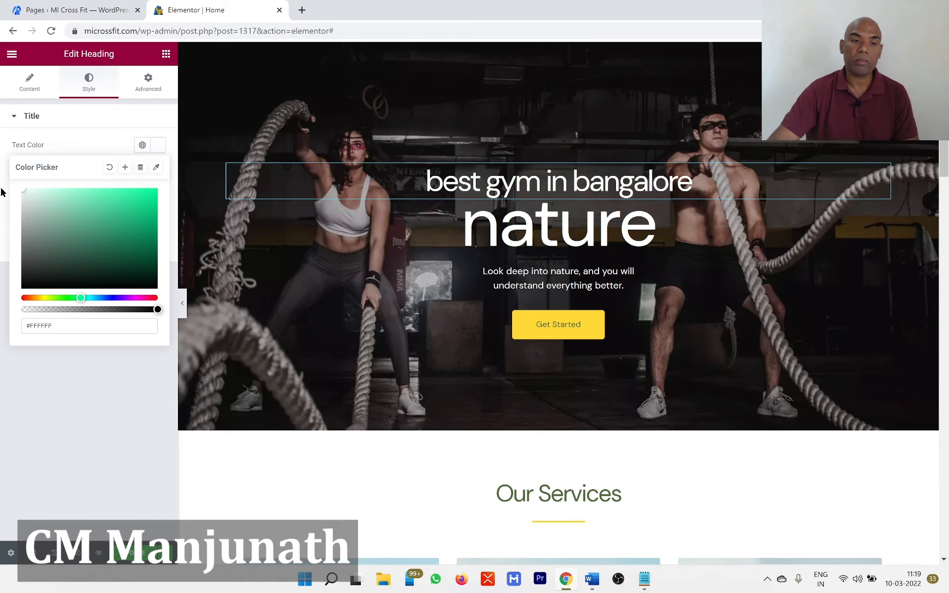
pyautogui.click(117, 412)
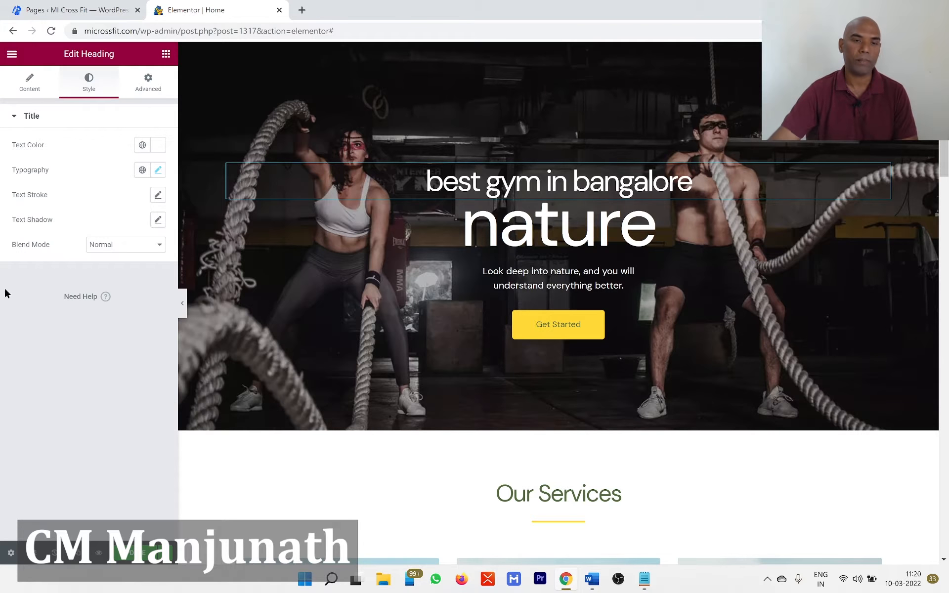
# Assign the global colour Theme Color 6 to the "best gym in bangalore" heading's text.
pyautogui.click(142, 149)
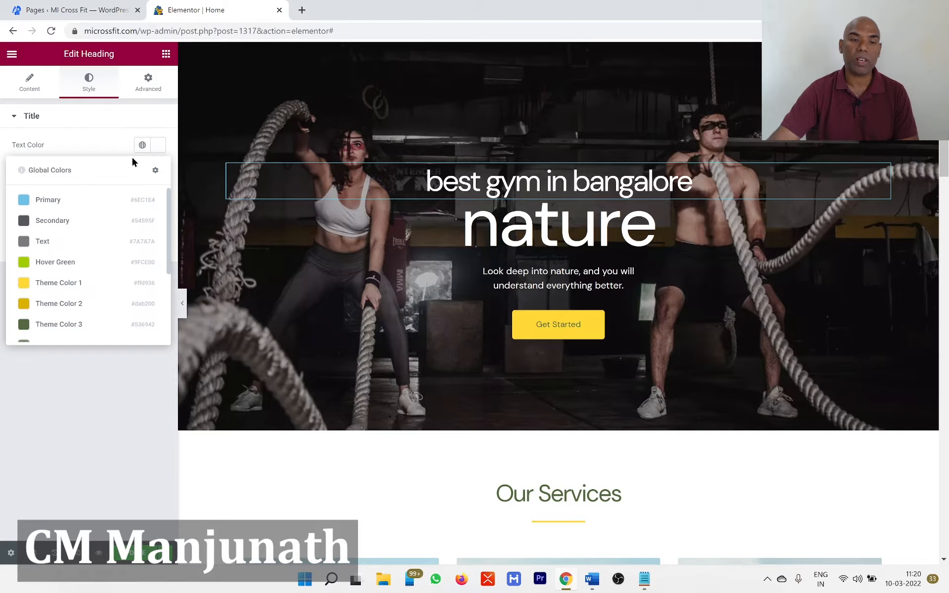
pyautogui.scroll(-3, 69, 272)
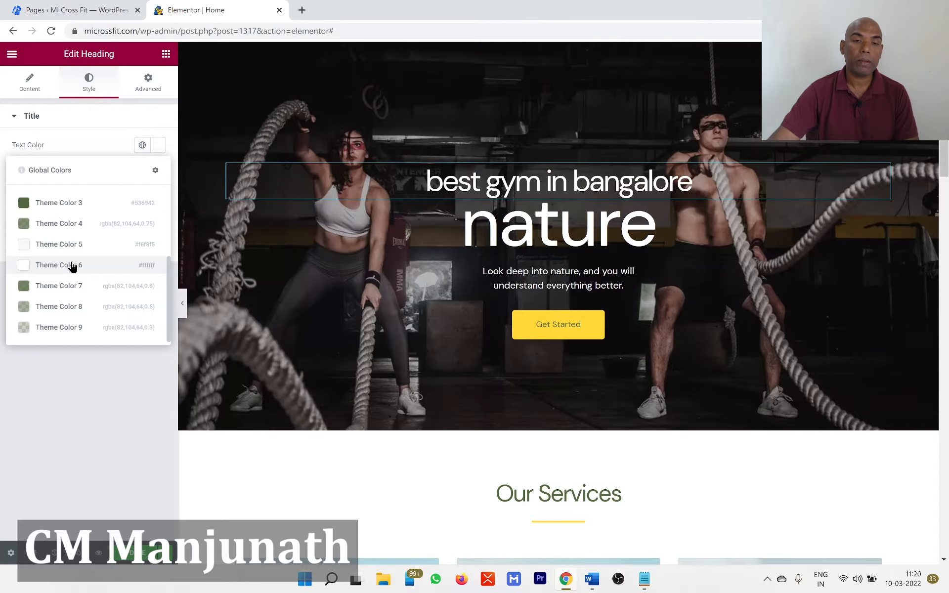
pyautogui.click(73, 265)
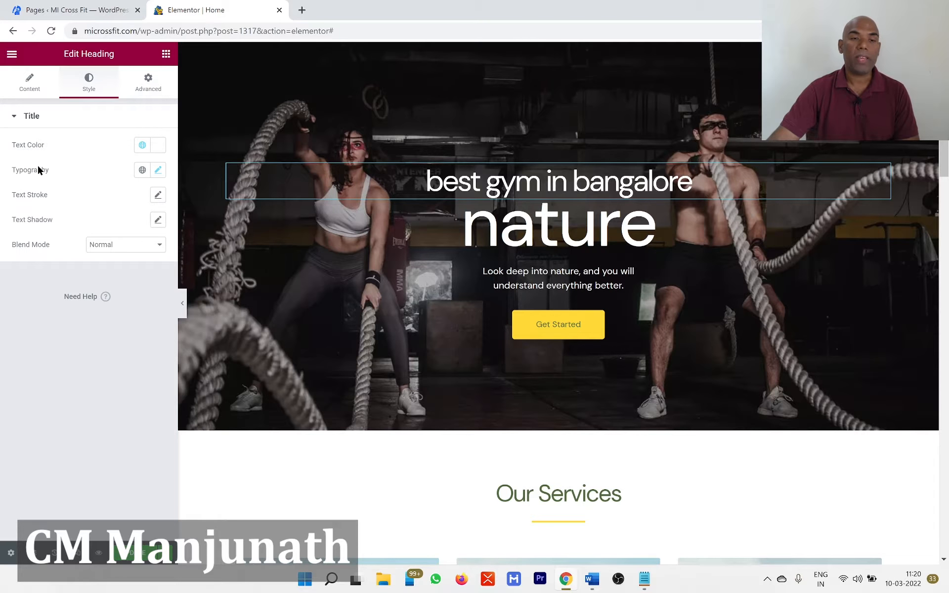
# Set the font family of the "best gym in bangalore" heading to Montserrat.
pyautogui.click(158, 171)
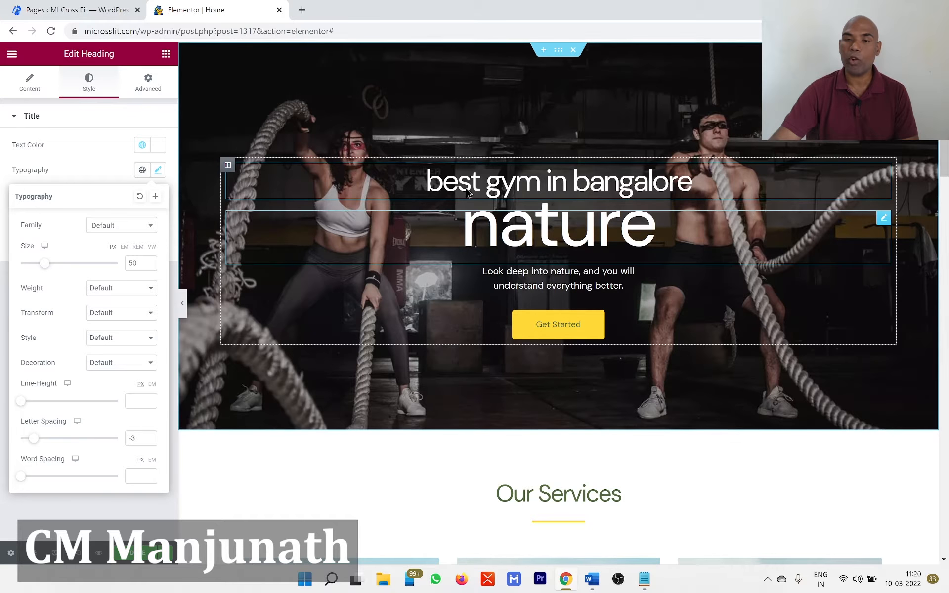
pyautogui.click(140, 228)
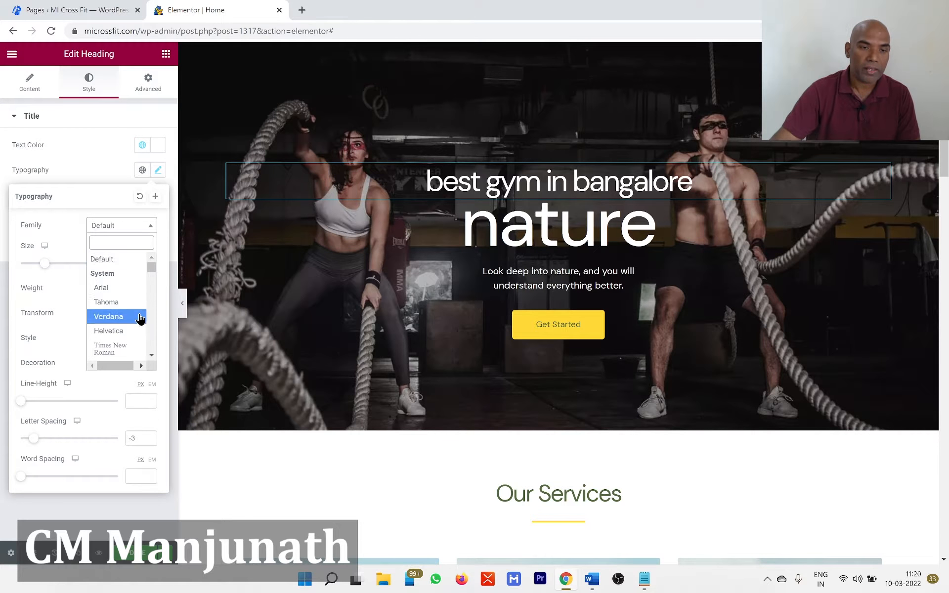
pyautogui.scroll(-5, 138, 318)
pyautogui.scroll(4, 126, 269)
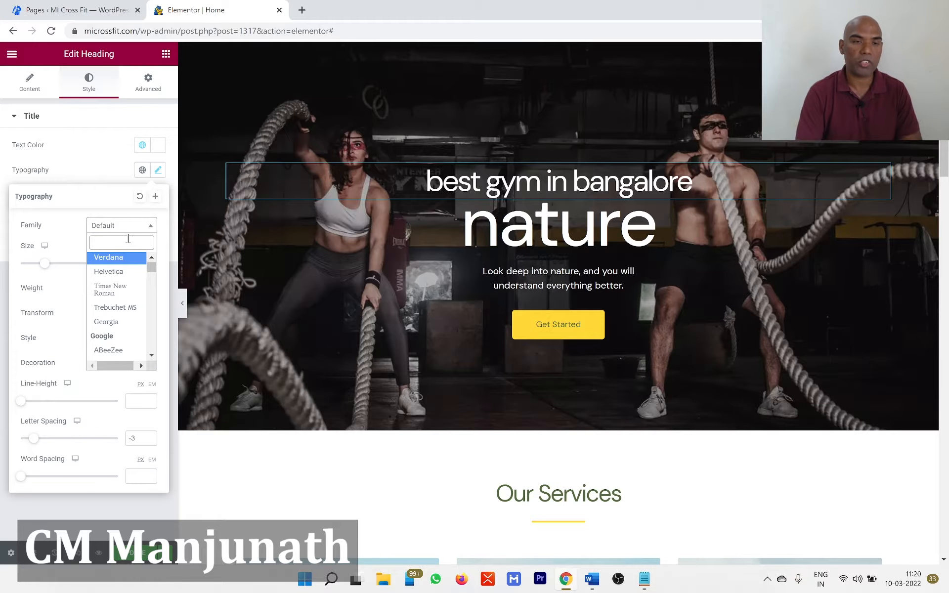
pyautogui.write('montserrat')
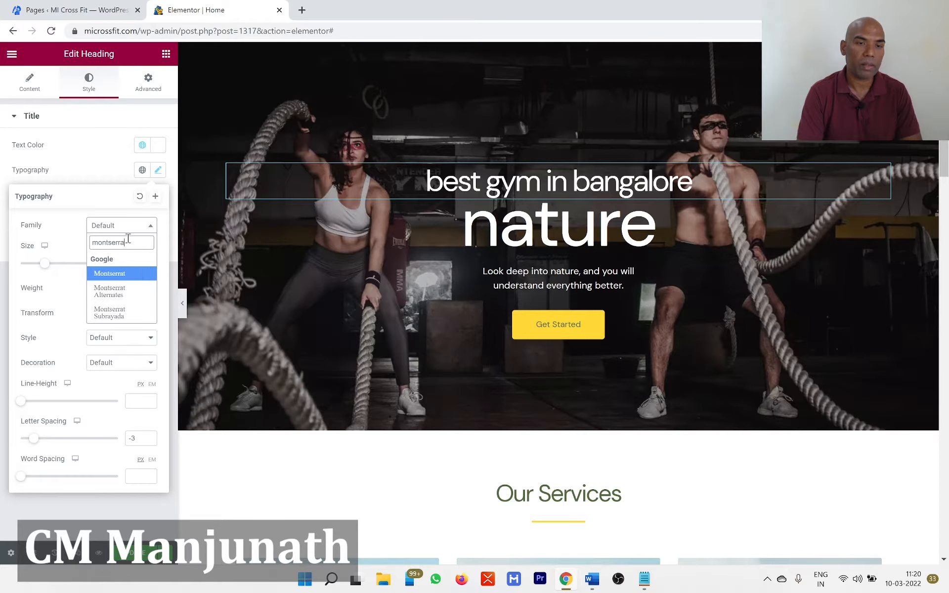
pyautogui.click(118, 273)
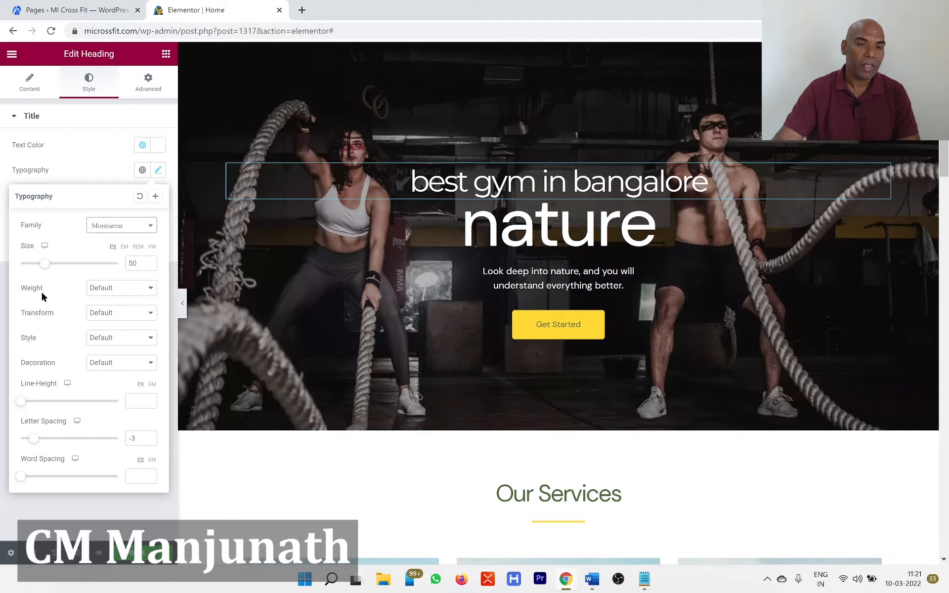
# Set the heading's font weight to 700 and its text transform to Capitalize.
pyautogui.click(124, 289)
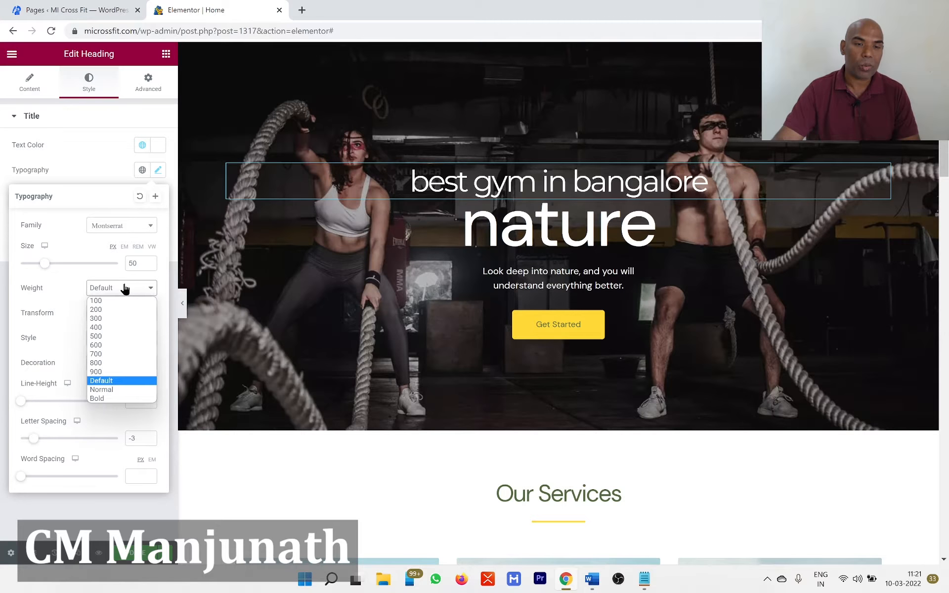
pyautogui.click(120, 354)
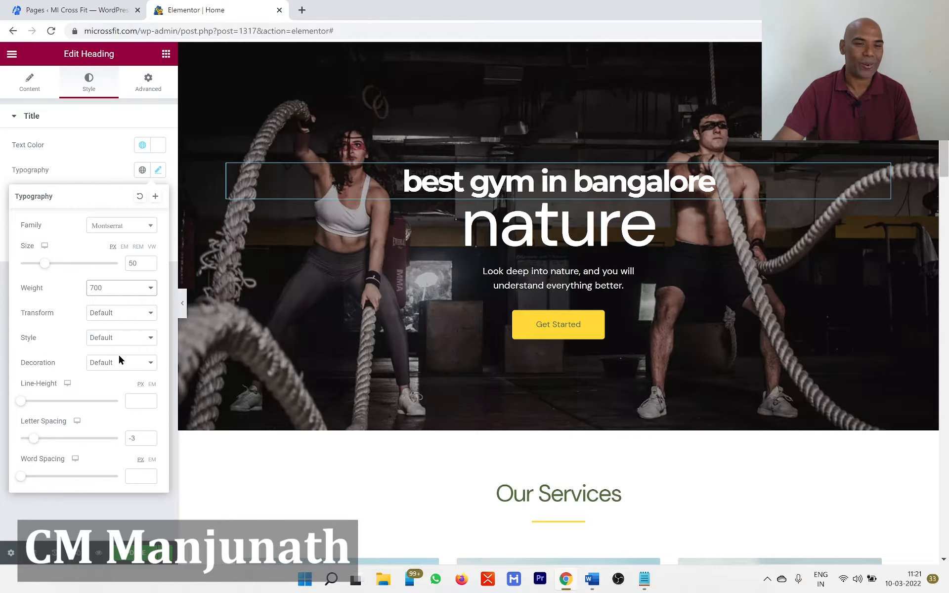
pyautogui.click(114, 318)
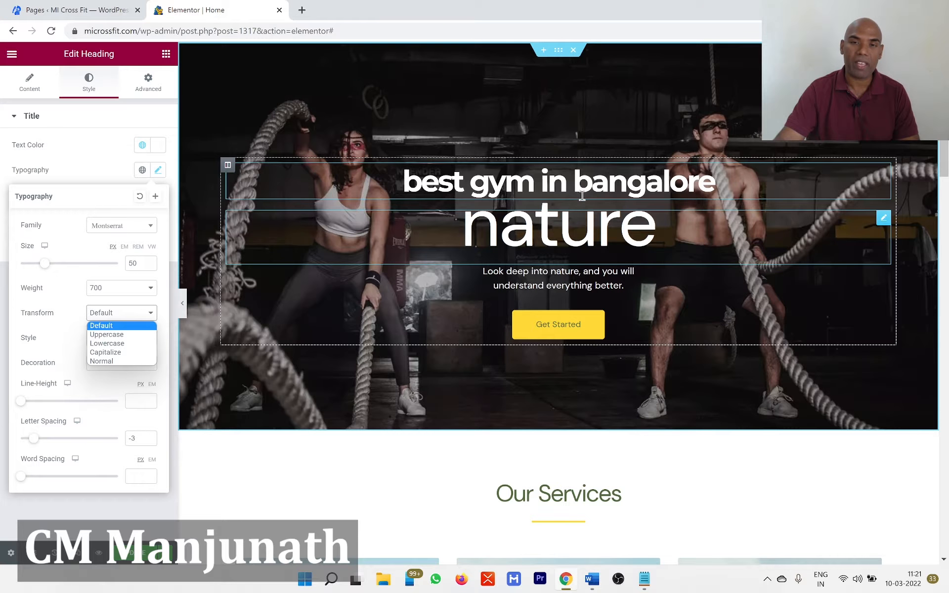
pyautogui.click(117, 353)
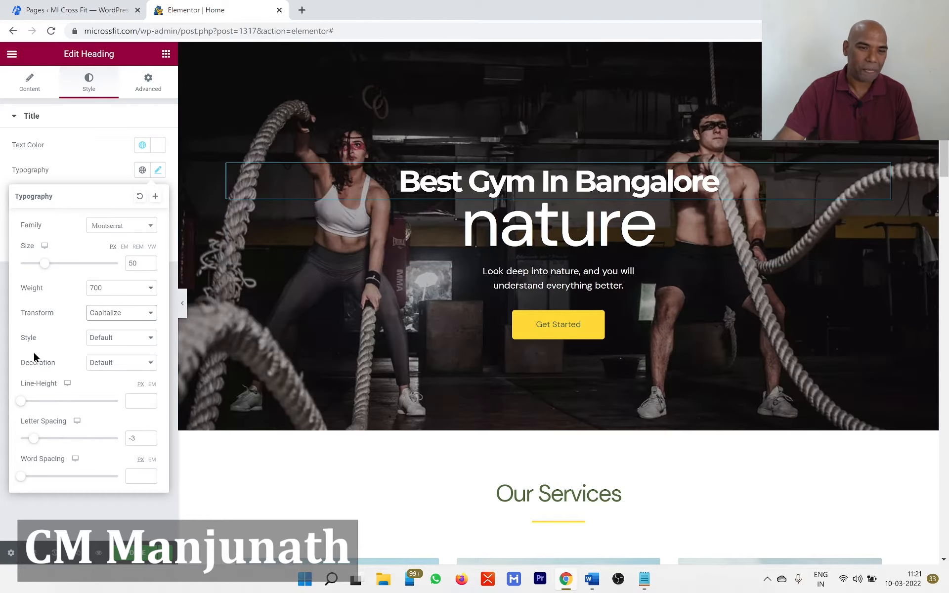
# Check the heading's font style and decoration options without choosing any, and set its letter spacing to 0.4 px.
pyautogui.click(127, 345)
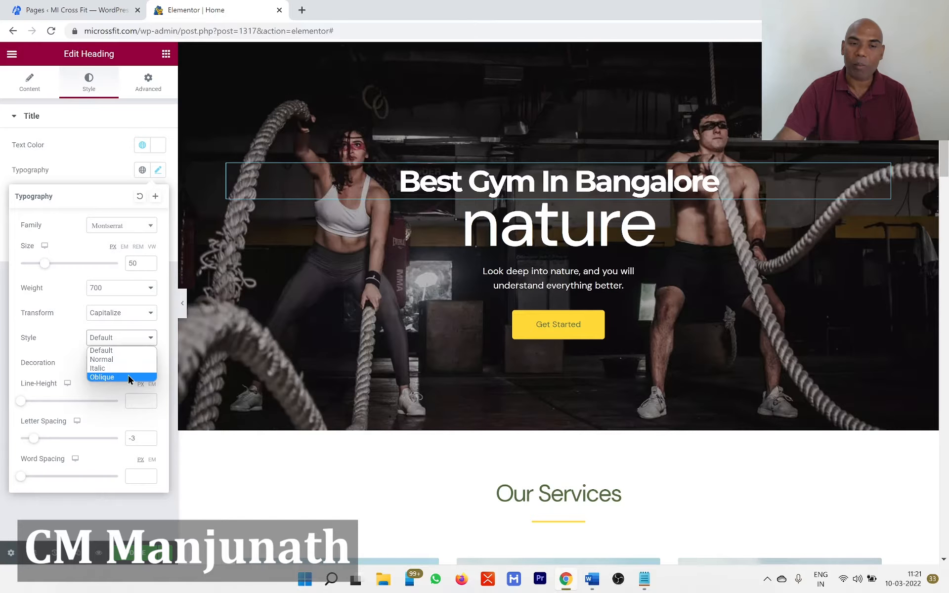
pyautogui.click(62, 340)
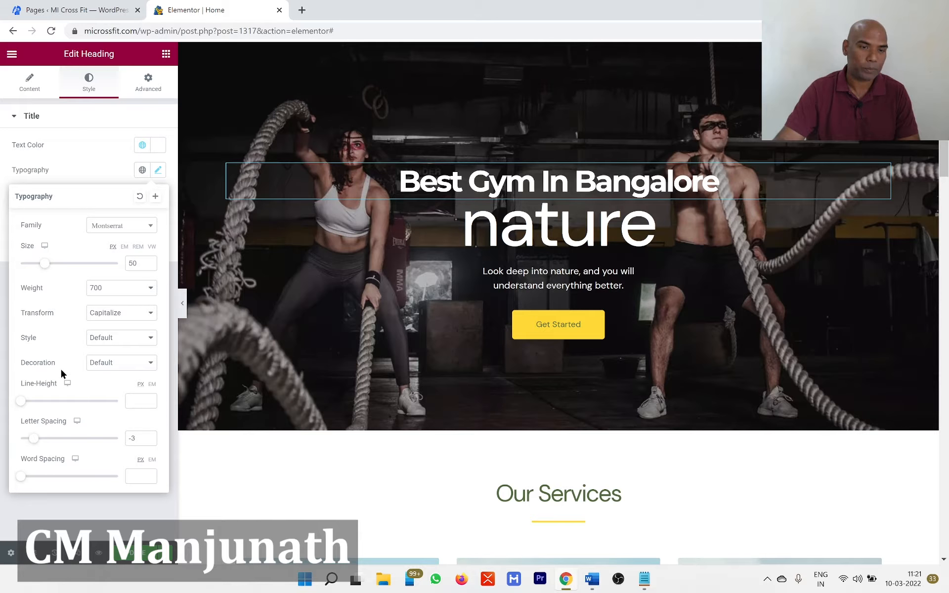
pyautogui.click(102, 364)
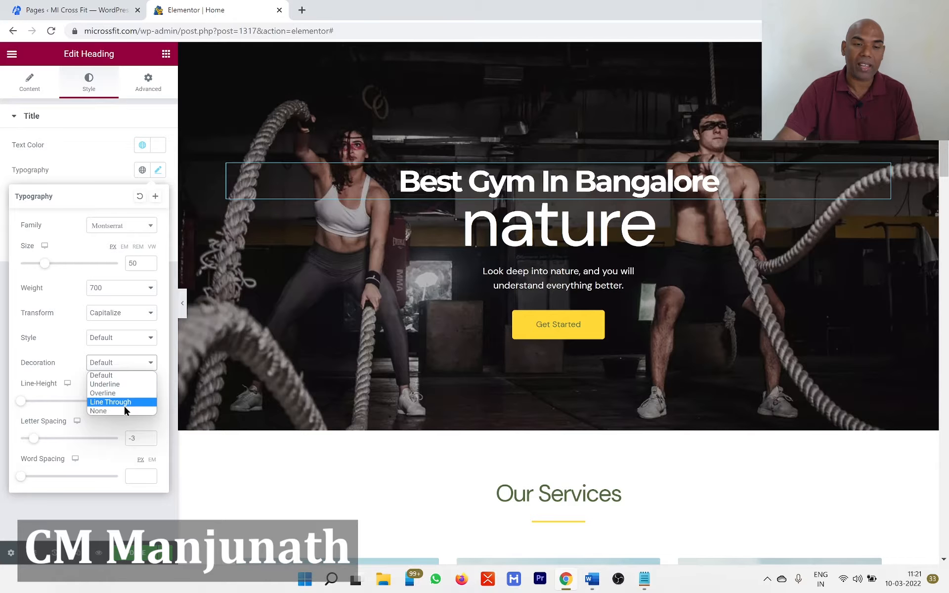
pyautogui.click(60, 338)
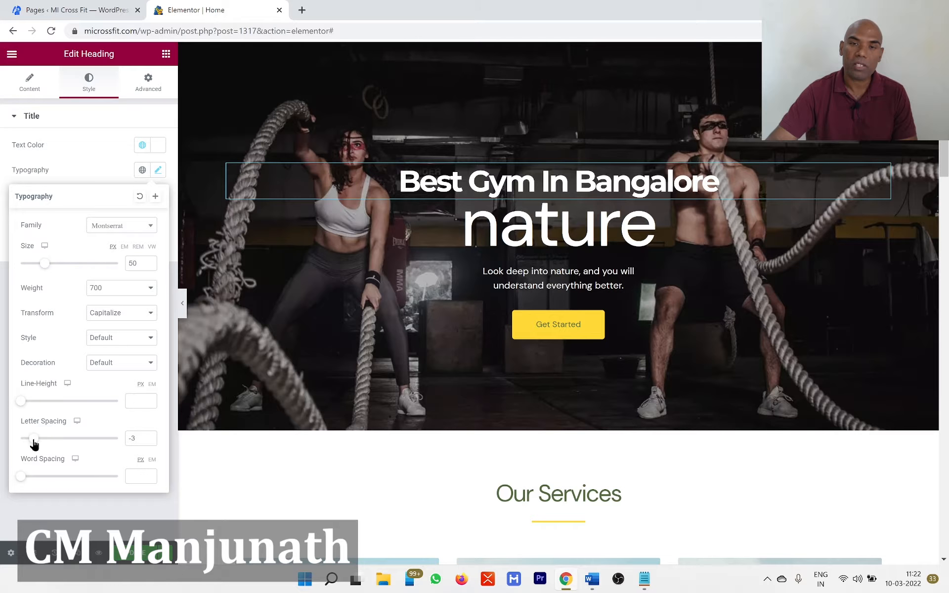
pyautogui.moveTo(33, 445); pyautogui.dragTo(56, 446)
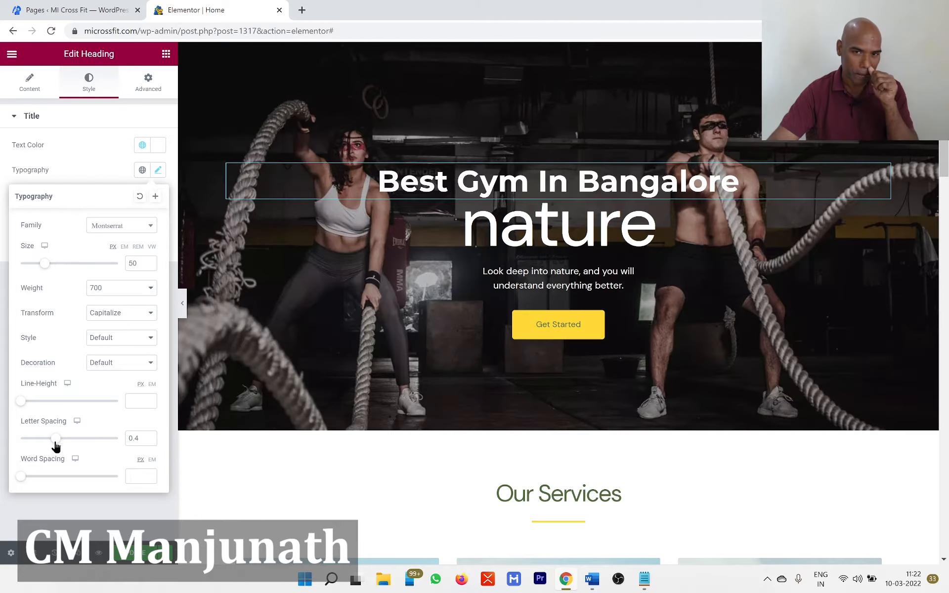
pyautogui.click(82, 524)
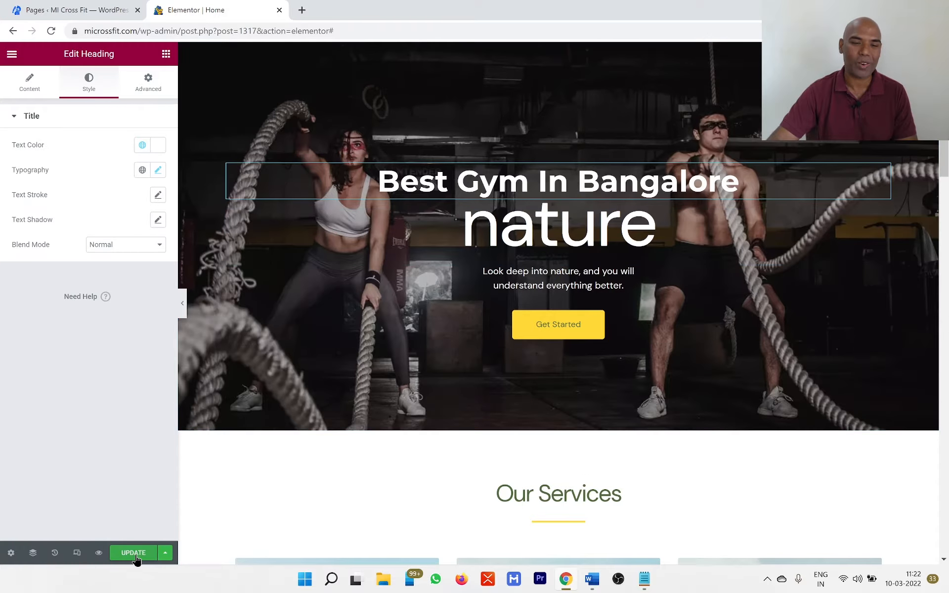
# Update the page and preview the restyled hero heading at full width with the editing panel hidden.
pyautogui.click(134, 552)
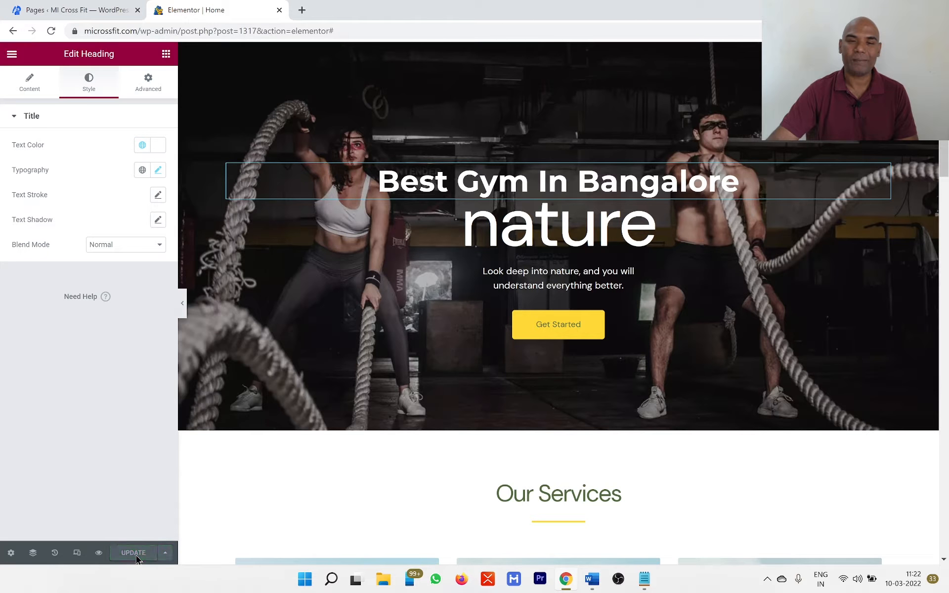
pyautogui.click(184, 308)
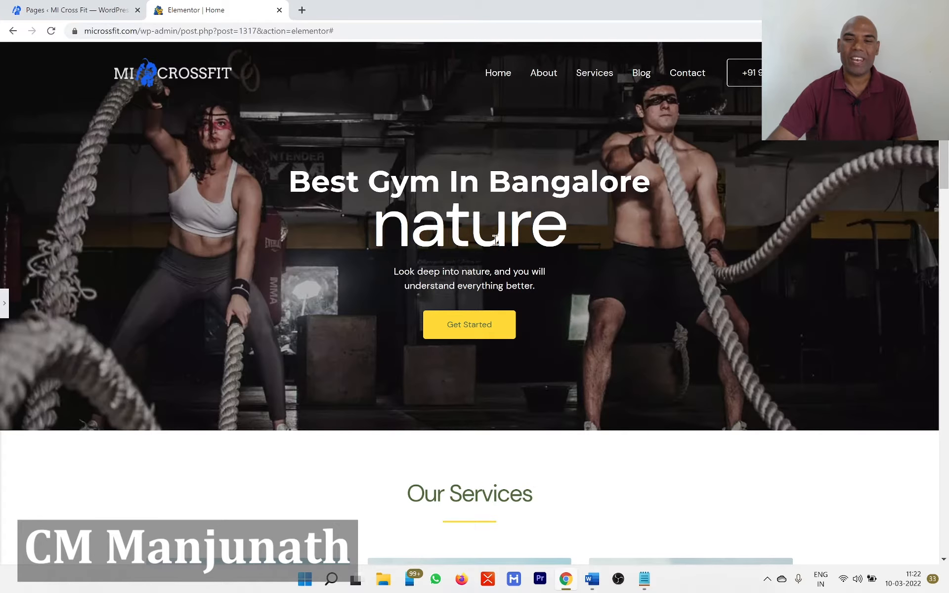
pyautogui.click(5, 303)
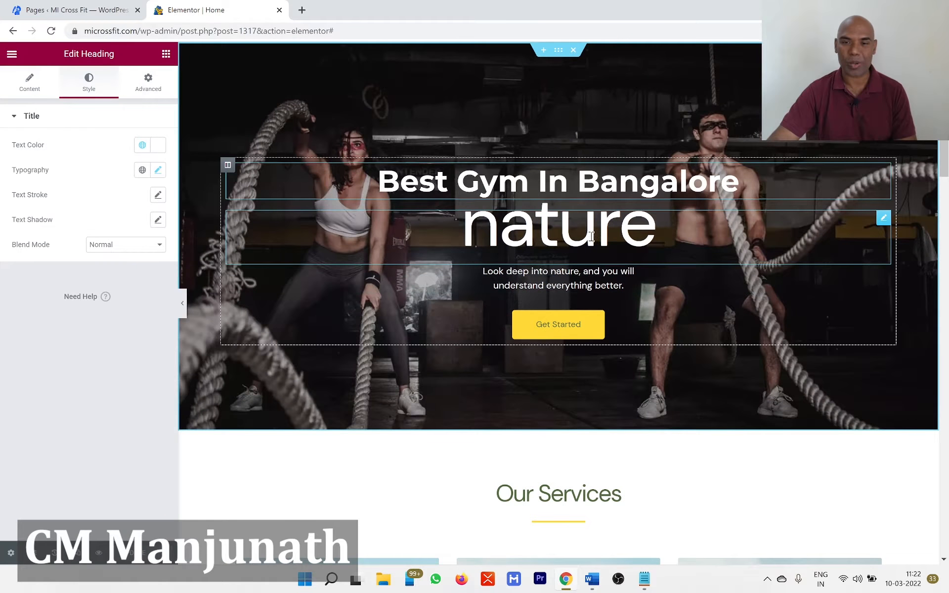
# Change the title of the hero's "nature" heading to "MI CrossFit".
pyautogui.click(591, 236)
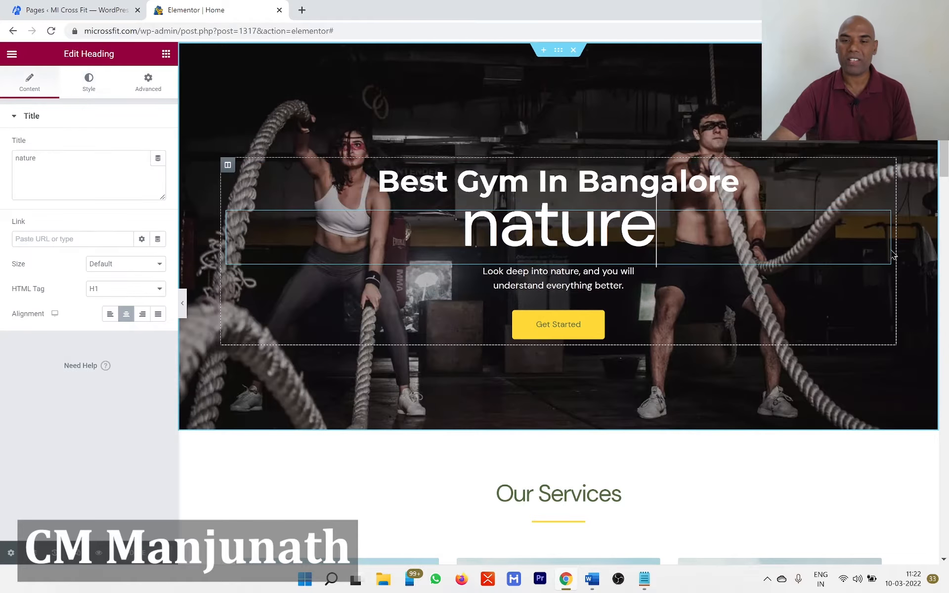
pyautogui.moveTo(657, 237); pyautogui.dragTo(467, 236)
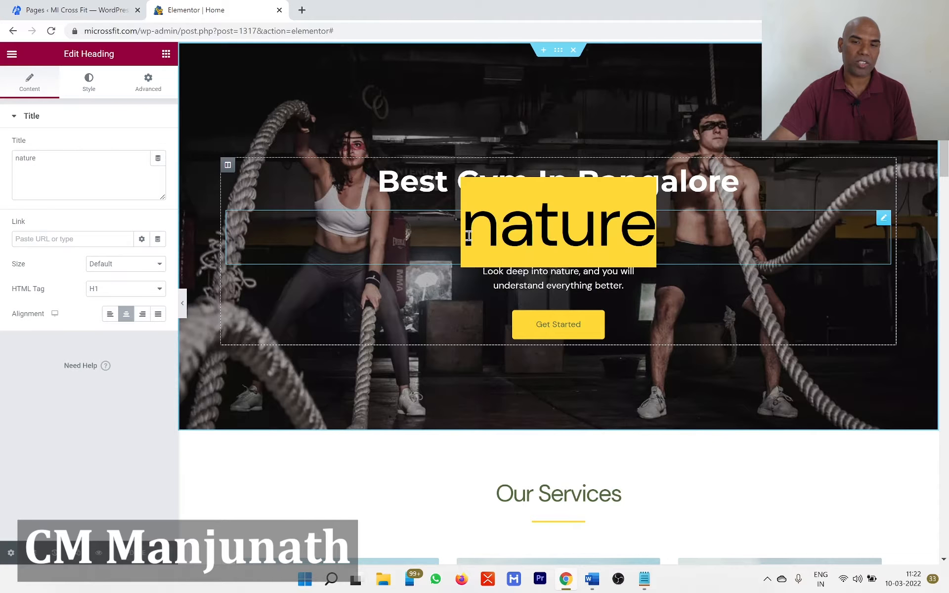
pyautogui.click(886, 221)
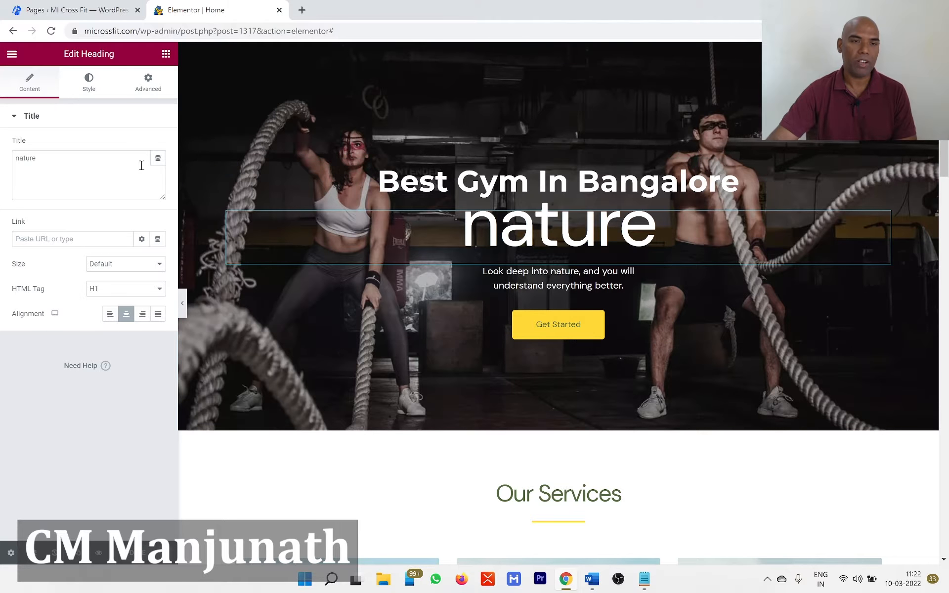
pyautogui.tripleClick(84, 158)
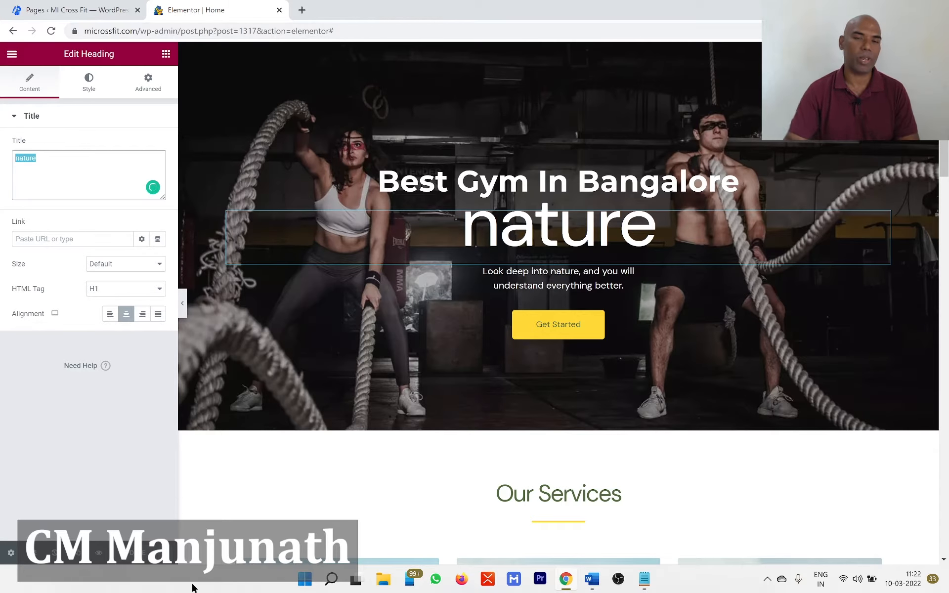
pyautogui.write('MI CrossFit')
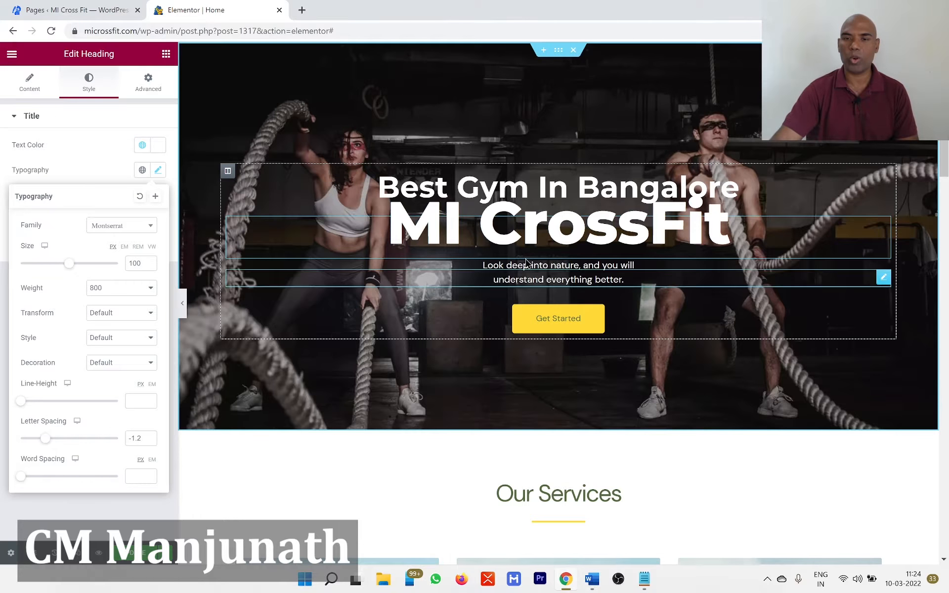
# Raise the top margin of the "MI CrossFit" heading to -35 px in its advanced settings.
pyautogui.click(99, 511)
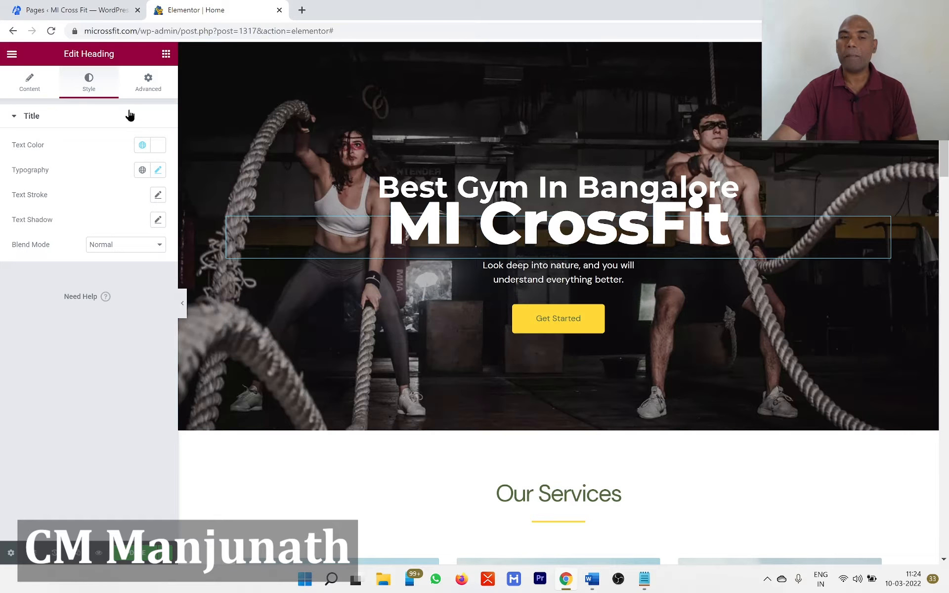
pyautogui.click(141, 95)
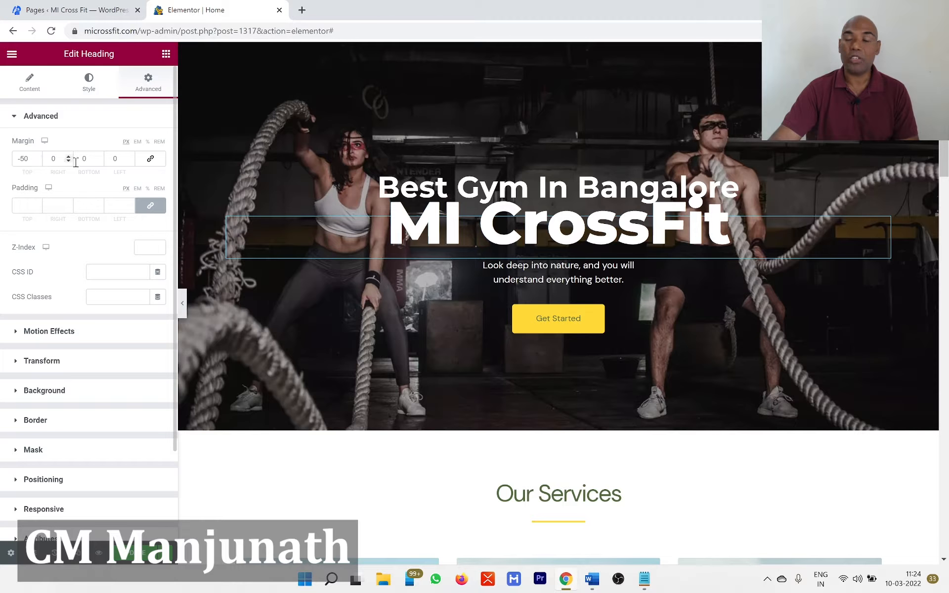
pyautogui.click(37, 161)
pyautogui.click(38, 156)
pyautogui.click(38, 157)
pyautogui.click(38, 157)
pyautogui.click(38, 157)
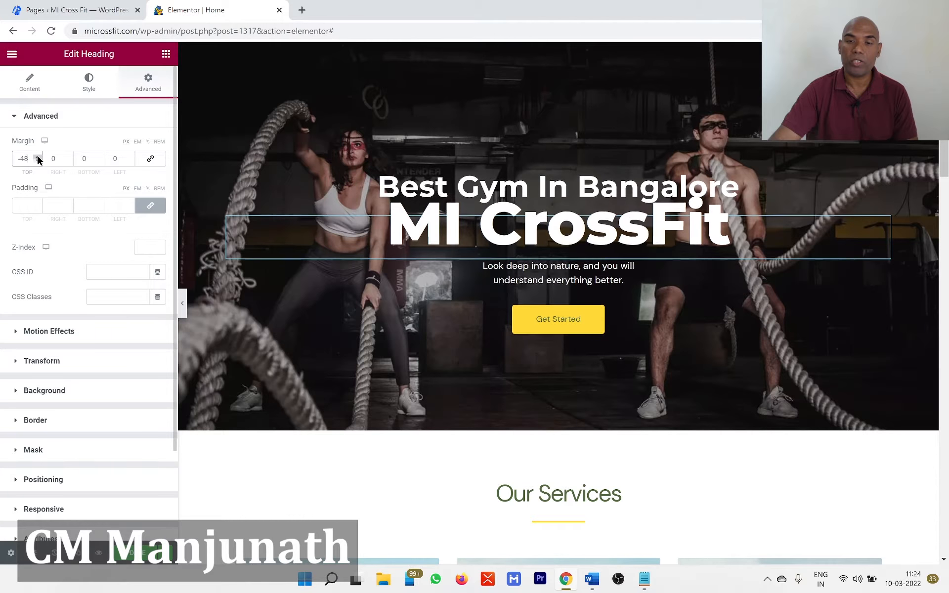
pyautogui.click(38, 157)
pyautogui.click(38, 157)
pyautogui.click(38, 157)
pyautogui.click(38, 157)
pyautogui.click(38, 157)
pyautogui.click(38, 157)
pyautogui.click(37, 156)
pyautogui.click(38, 156)
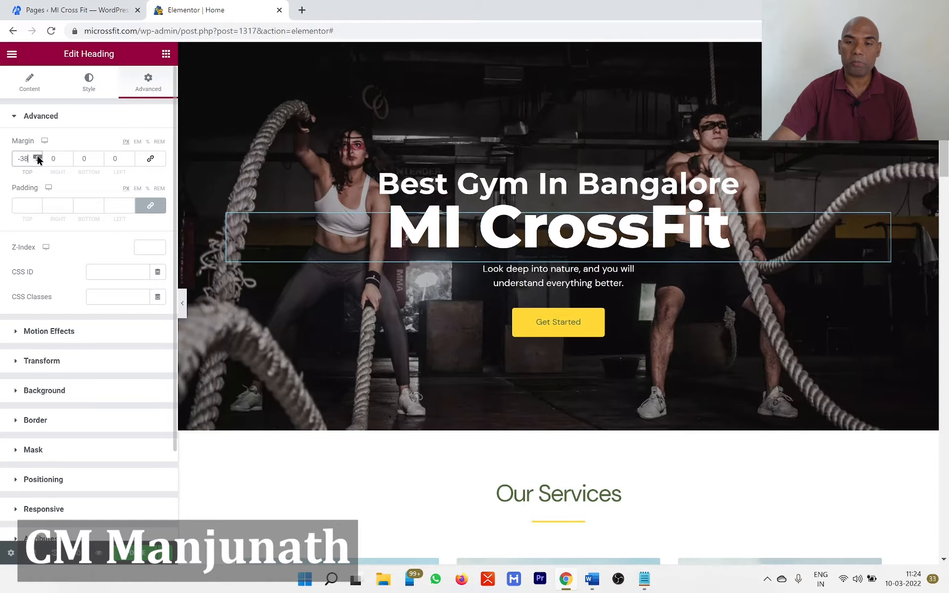
pyautogui.click(38, 156)
pyautogui.click(38, 157)
pyautogui.click(38, 157)
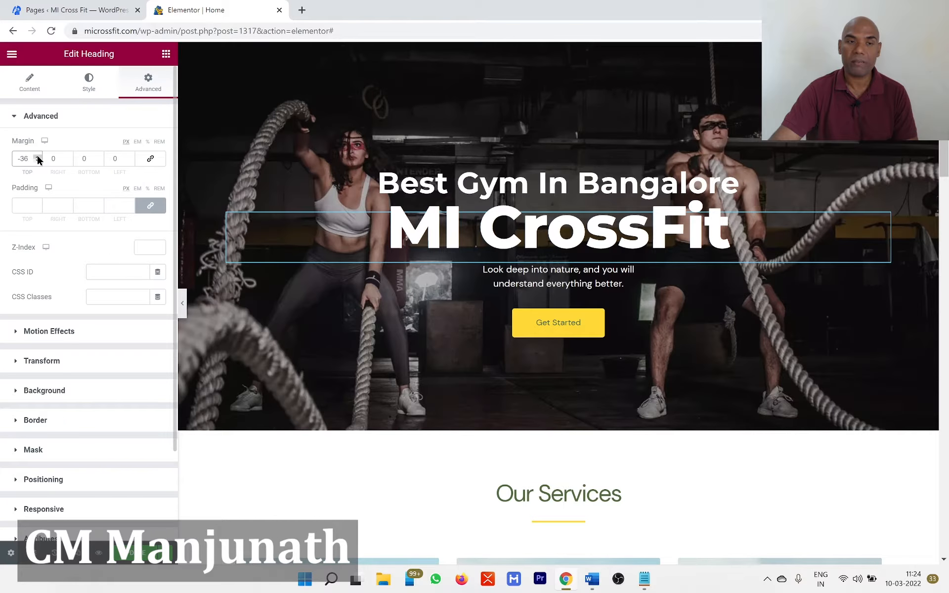
pyautogui.click(37, 157)
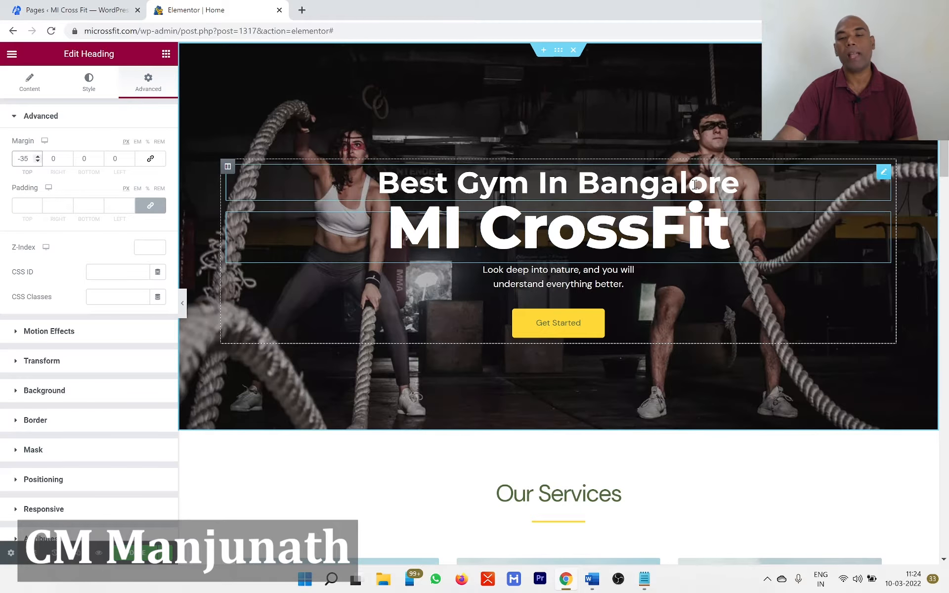
# Copy the line "Get Fitter, Sharper, Quicker. Get Healthier. The Time Is Now." from the Word document and return to the Elementor page.
pyautogui.click(583, 281)
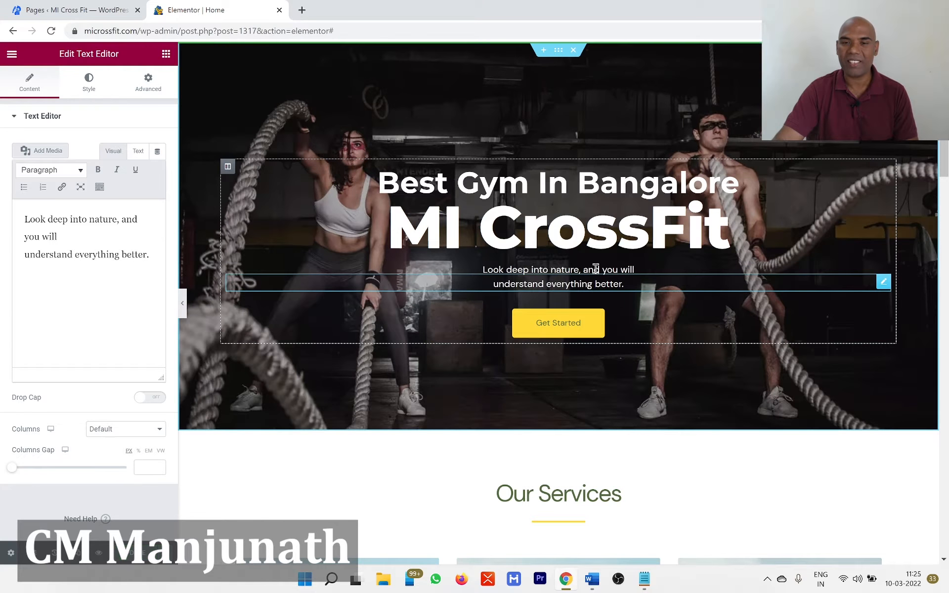
pyautogui.hotkey('alt', 'Tab')
pyautogui.hotkey('alt', 'Tab')
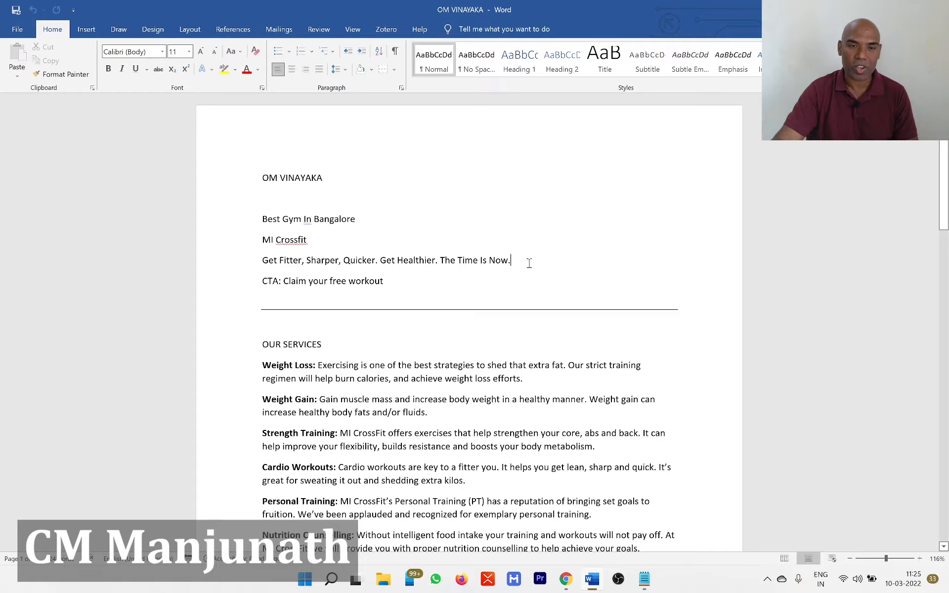
pyautogui.moveTo(529, 263); pyautogui.dragTo(267, 265)
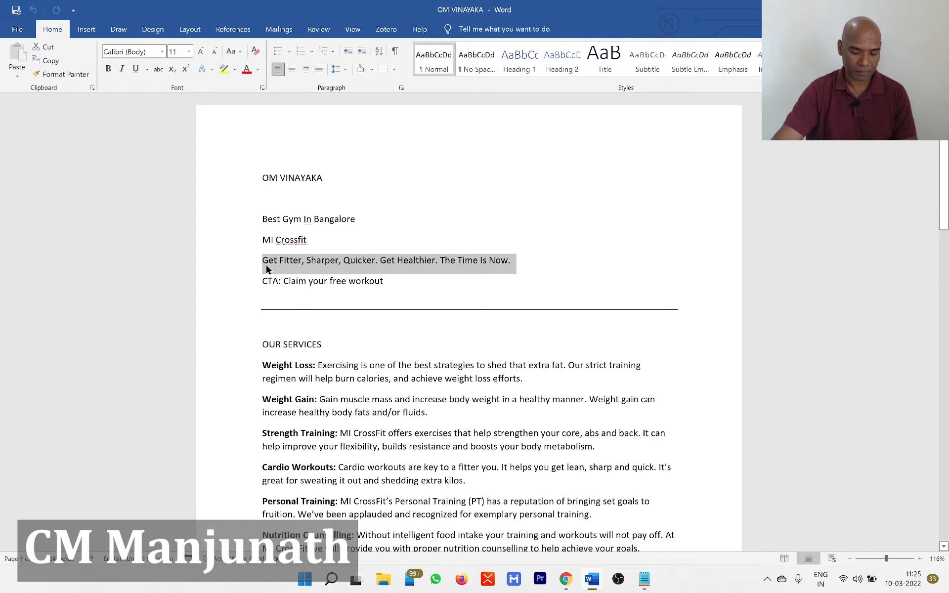
pyautogui.hotkey('ctrl', 'c')
pyautogui.hotkey('alt', 'Tab')
# Replace the hero's "Look deep into nature" text with the copied line "Get Fitter, Sharper, Quicker. Get Healthier. The Time Is Now.".
pyautogui.click(559, 280)
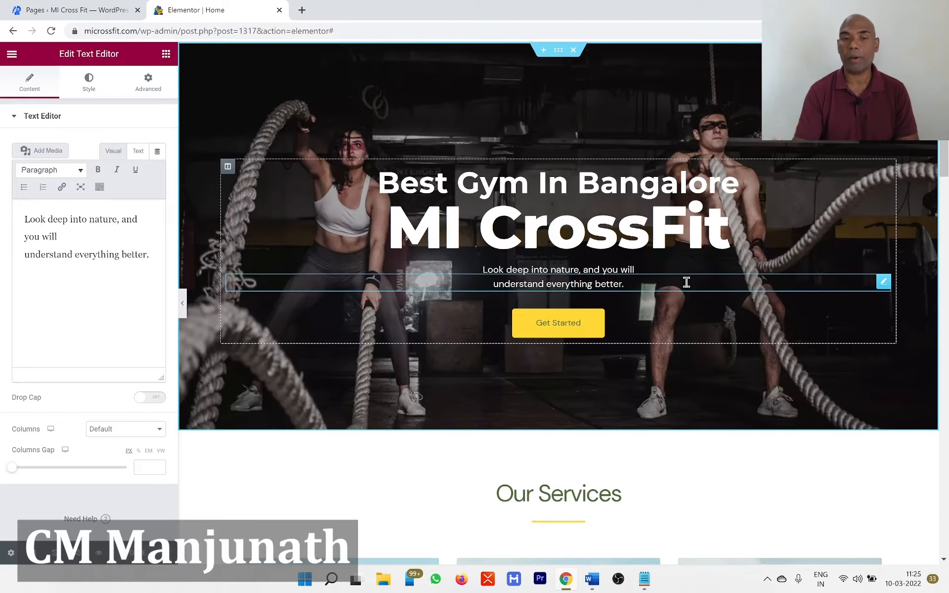
pyautogui.click(147, 85)
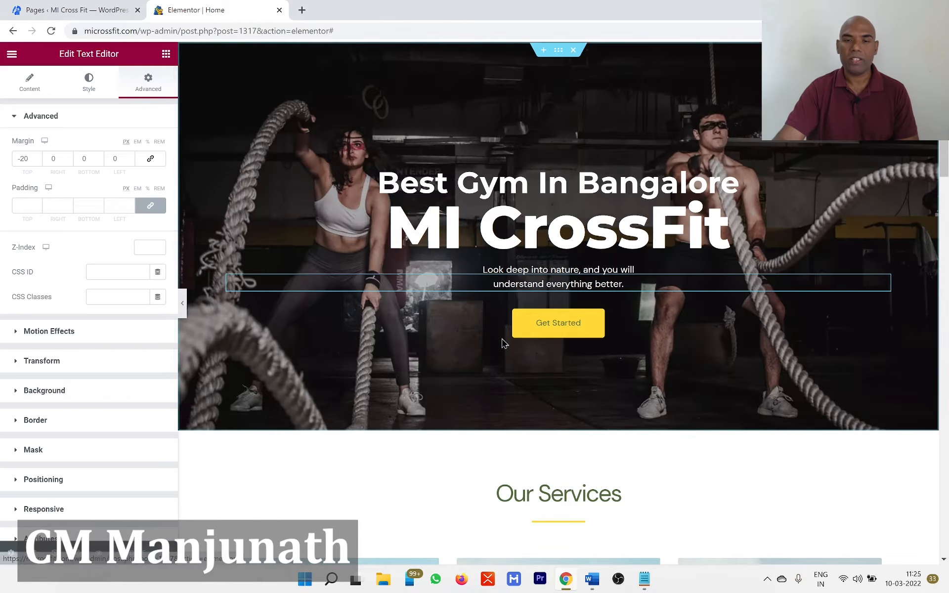
pyautogui.click(30, 82)
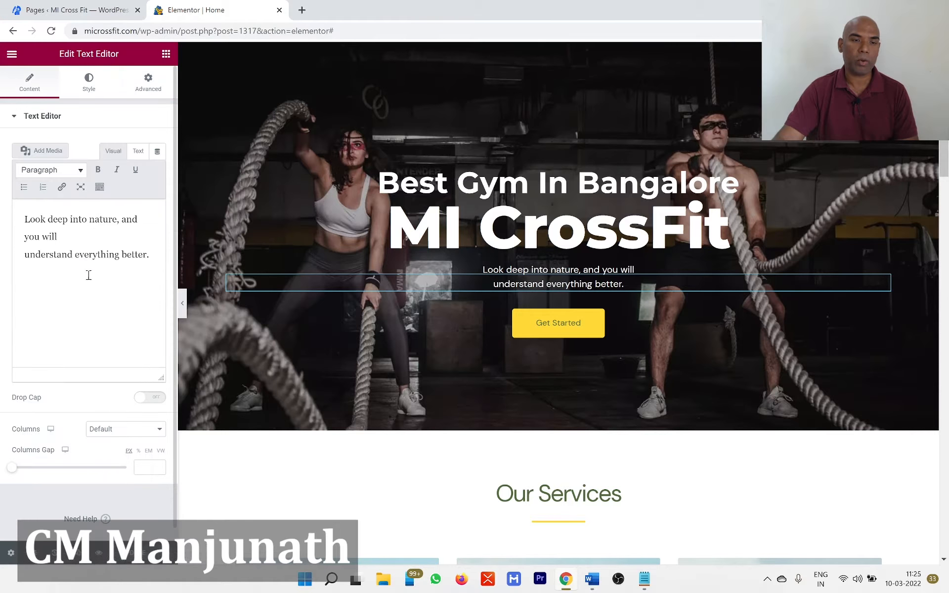
pyautogui.moveTo(18, 218); pyautogui.dragTo(159, 264)
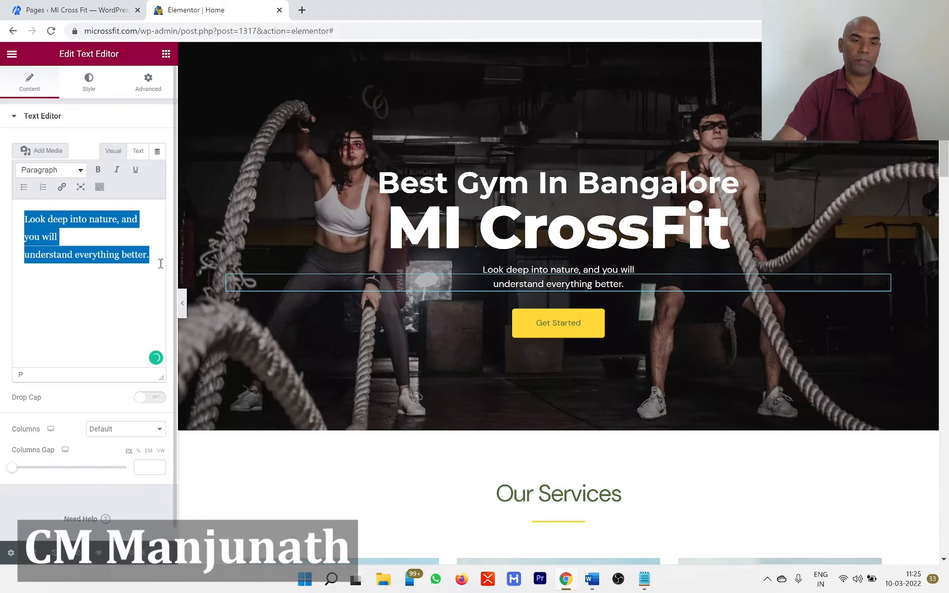
pyautogui.rightClick(114, 223)
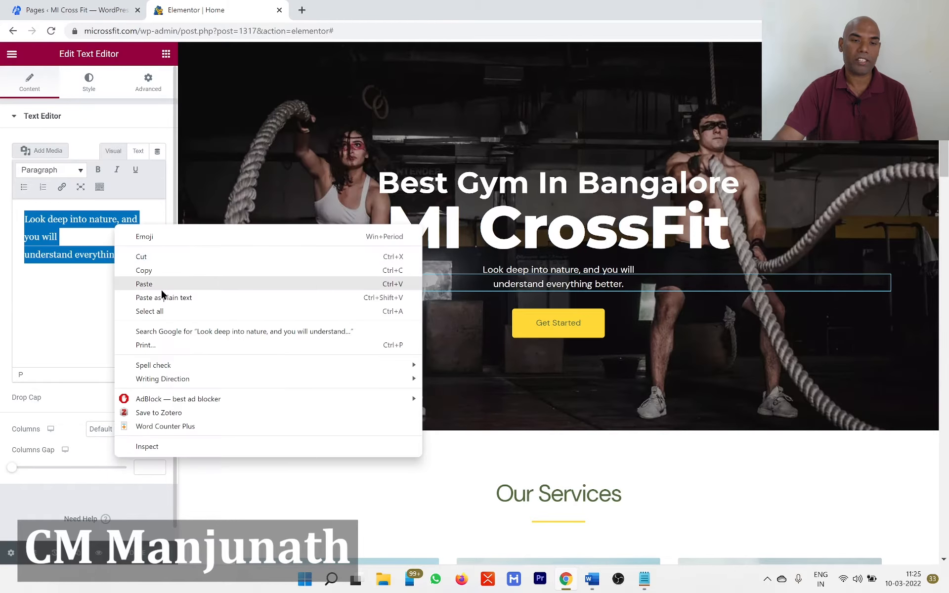
pyautogui.click(161, 290)
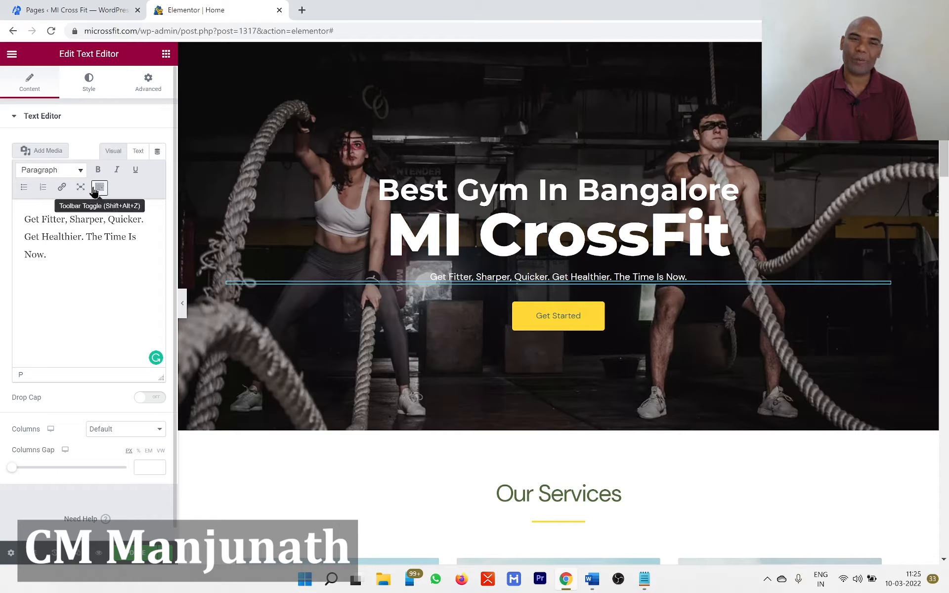
# Set the font size of the hero's description text to 27 px and update the page.
pyautogui.click(89, 82)
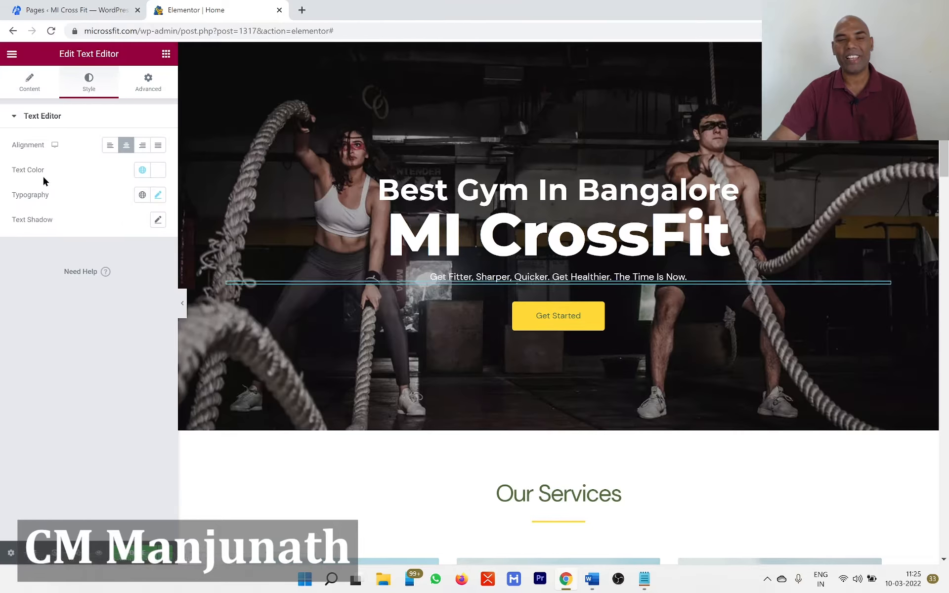
pyautogui.click(158, 195)
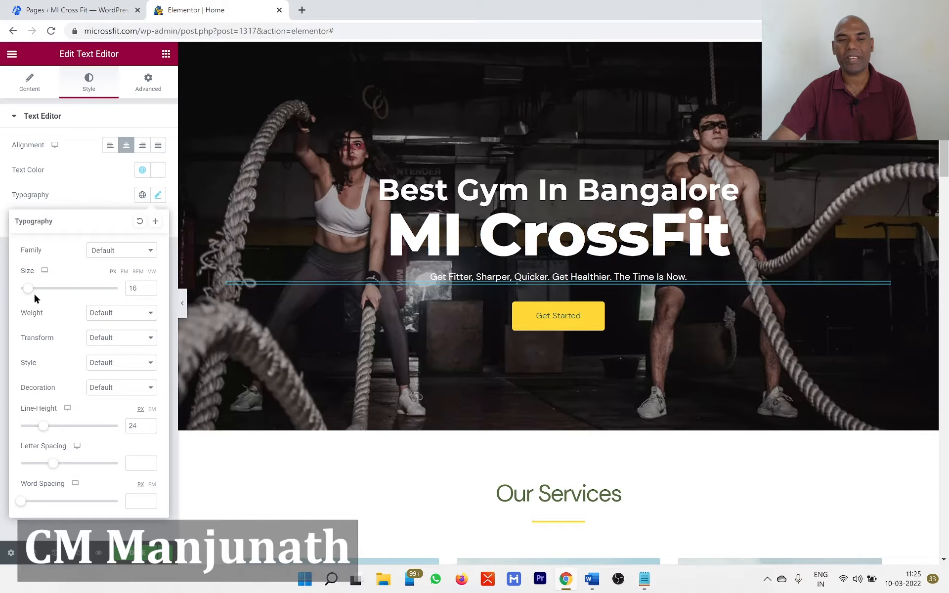
pyautogui.moveTo(26, 292); pyautogui.dragTo(32, 292)
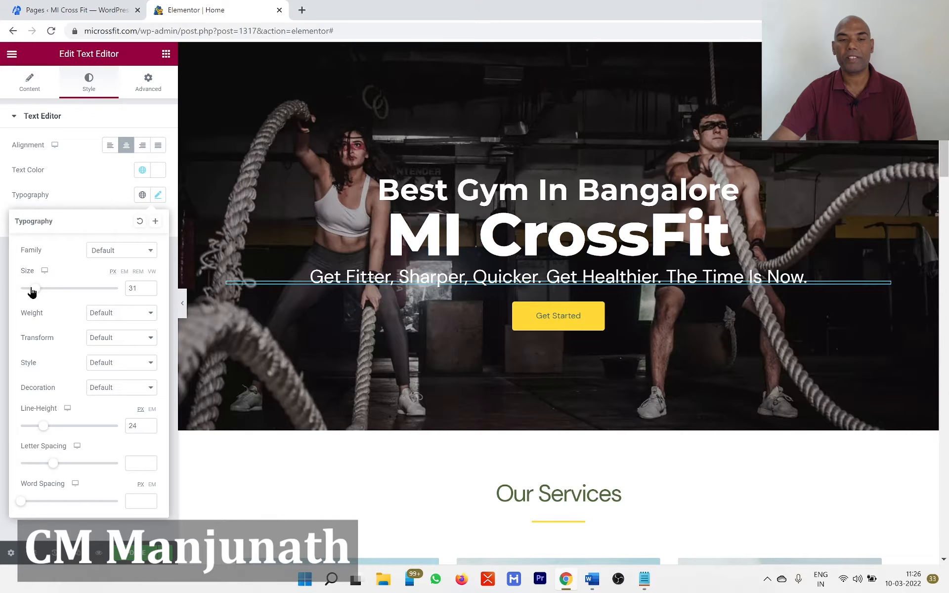
pyautogui.moveTo(31, 292); pyautogui.dragTo(30, 292)
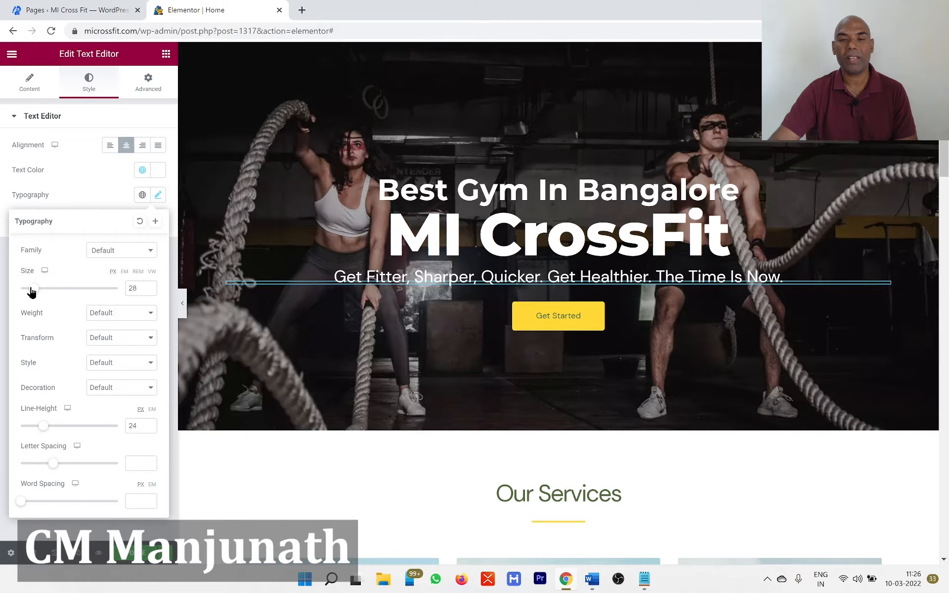
pyautogui.click(149, 292)
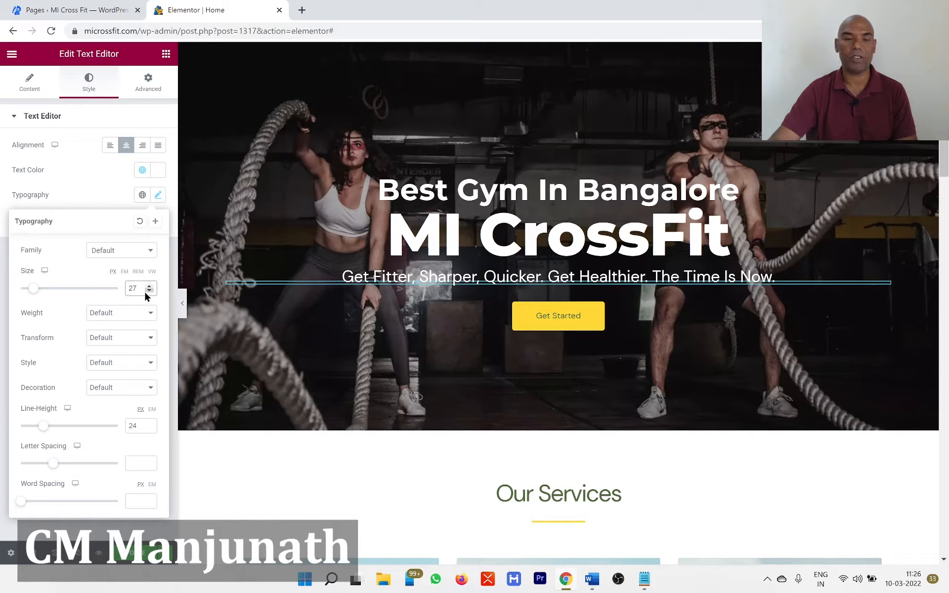
pyautogui.click(131, 553)
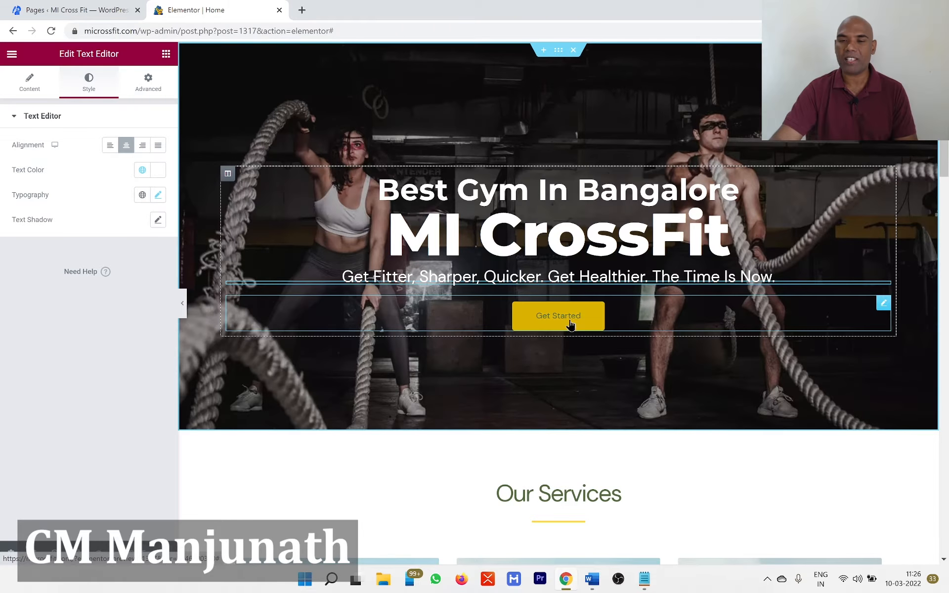
# Change the hero button's text to "Claim your free workout", copied from the CTA line of the Word document.
pyautogui.click(883, 303)
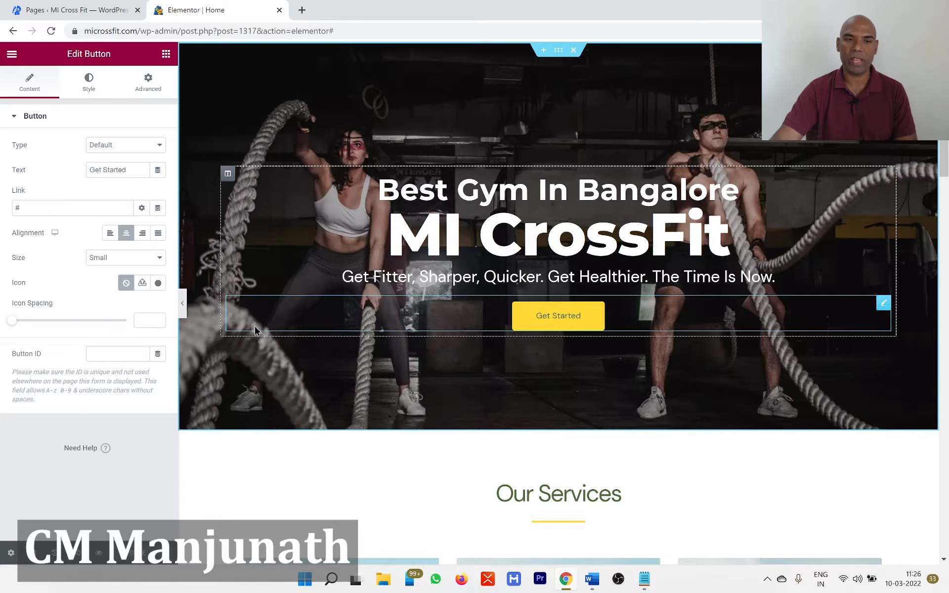
pyautogui.moveTo(131, 170); pyautogui.dragTo(67, 168)
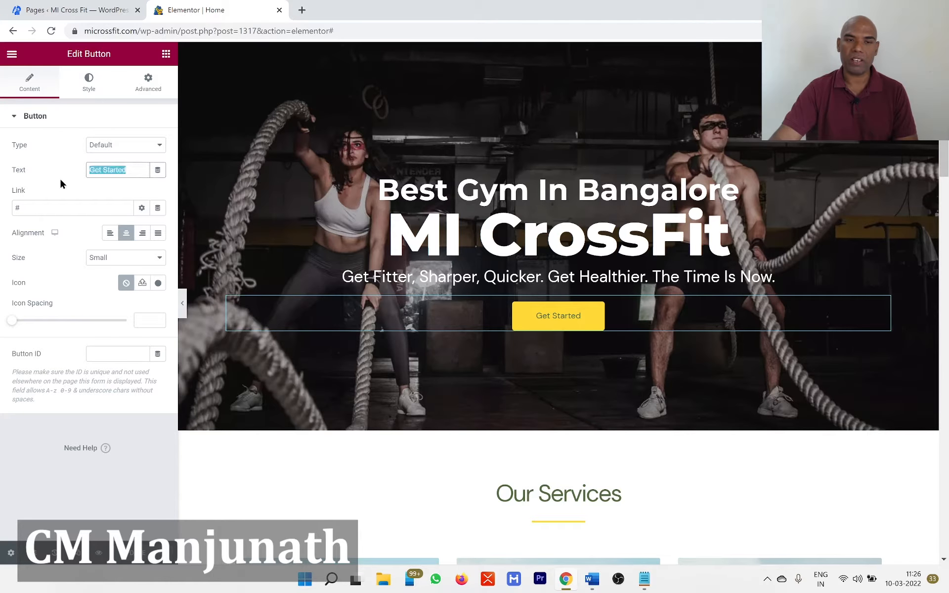
pyautogui.hotkey('alt', 'Tab')
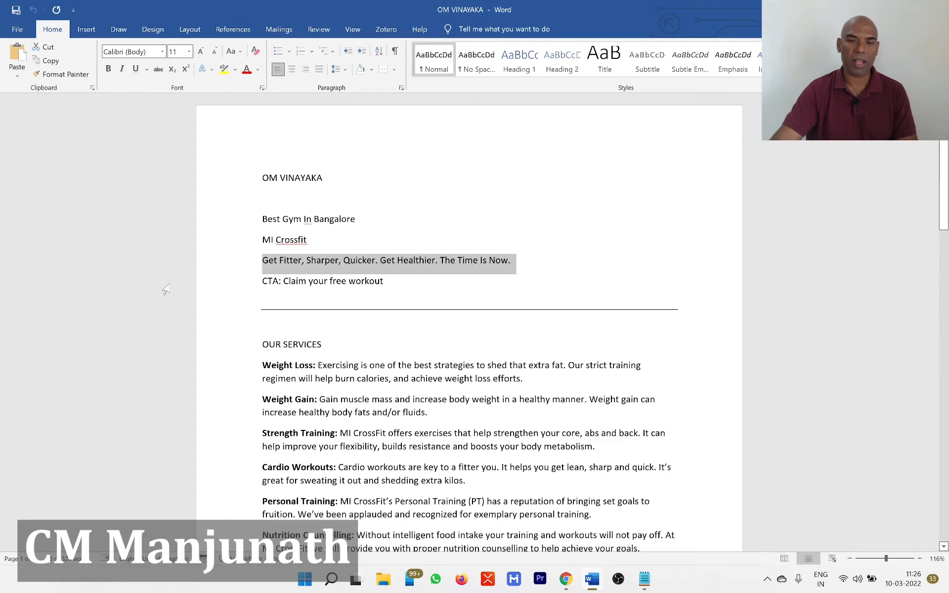
pyautogui.click(308, 281)
pyautogui.moveTo(285, 281); pyautogui.dragTo(368, 285)
pyautogui.hotkey('ctrl', 'c')
pyautogui.hotkey('alt', 'Tab')
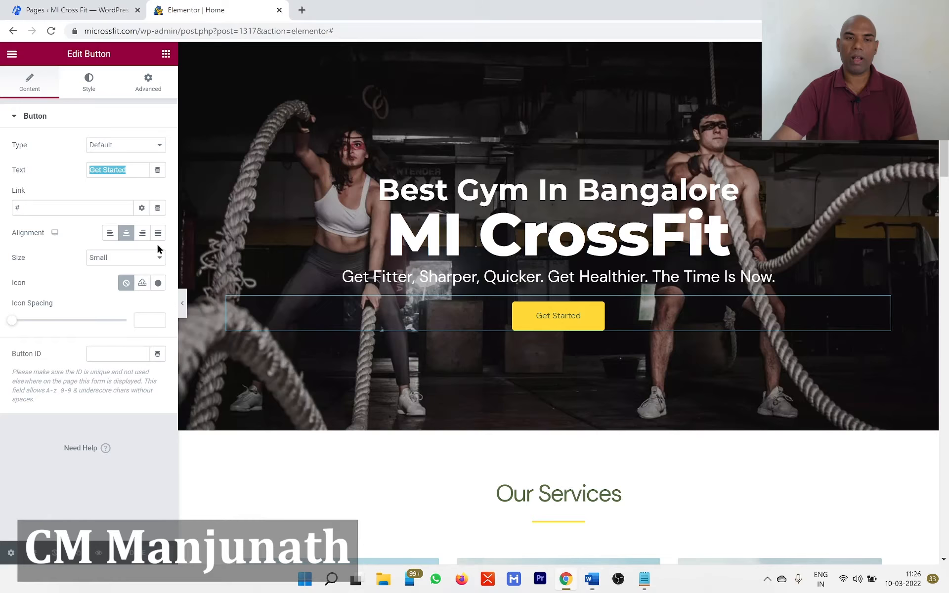
pyautogui.hotkey('ctrl', 'v')
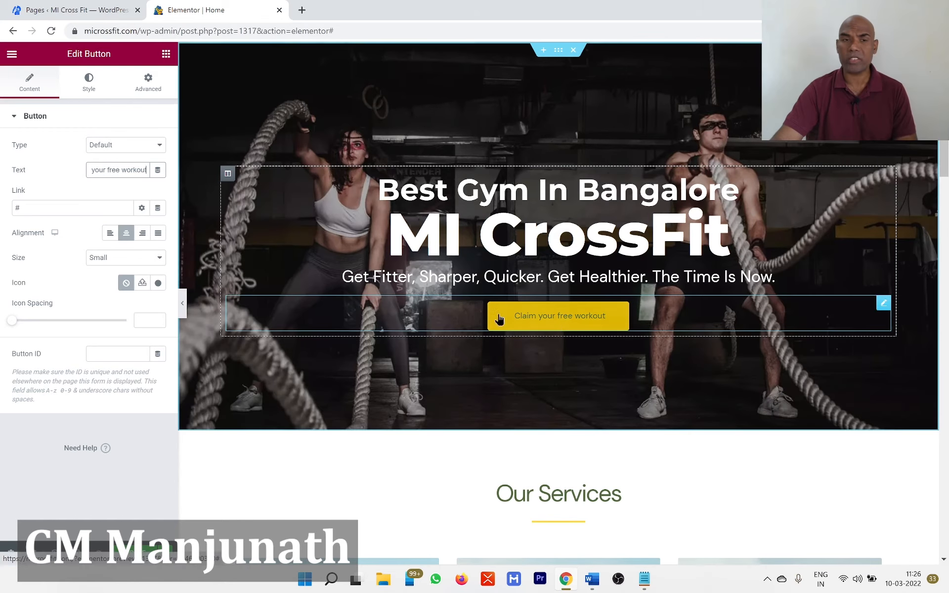
# Set the font size of the hero button's text to 24 px and update the page.
pyautogui.click(93, 81)
pyautogui.click(93, 89)
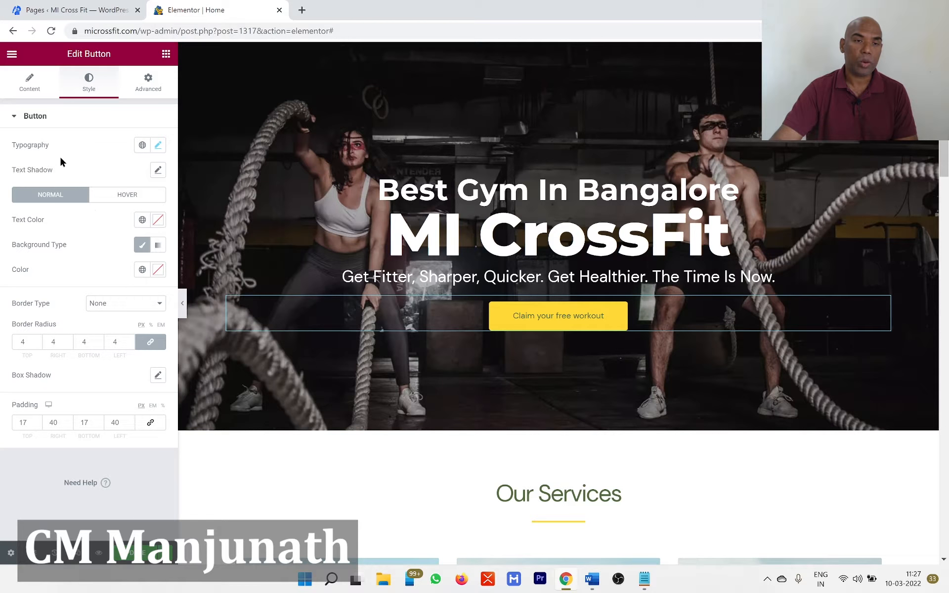
pyautogui.click(157, 147)
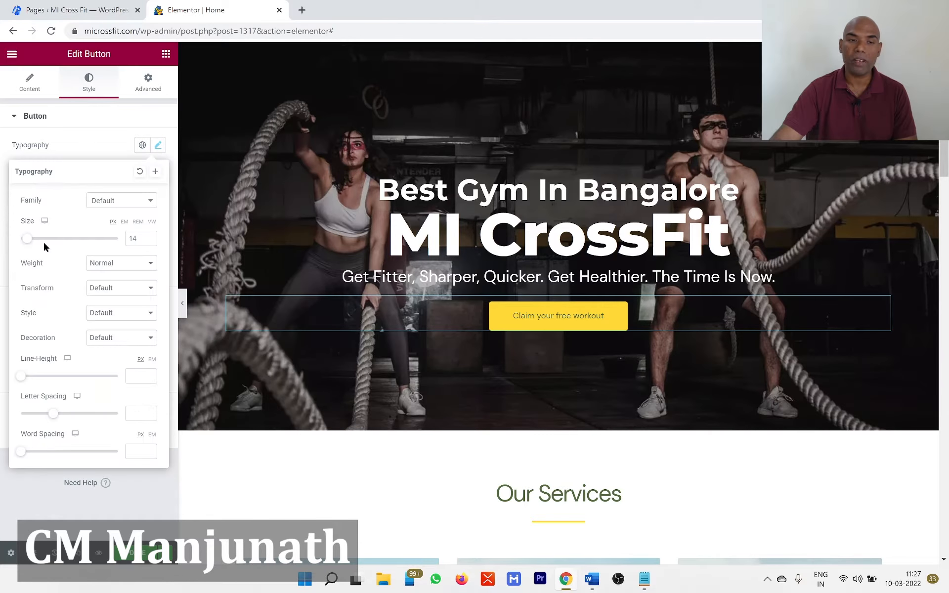
pyautogui.moveTo(30, 244); pyautogui.dragTo(33, 245)
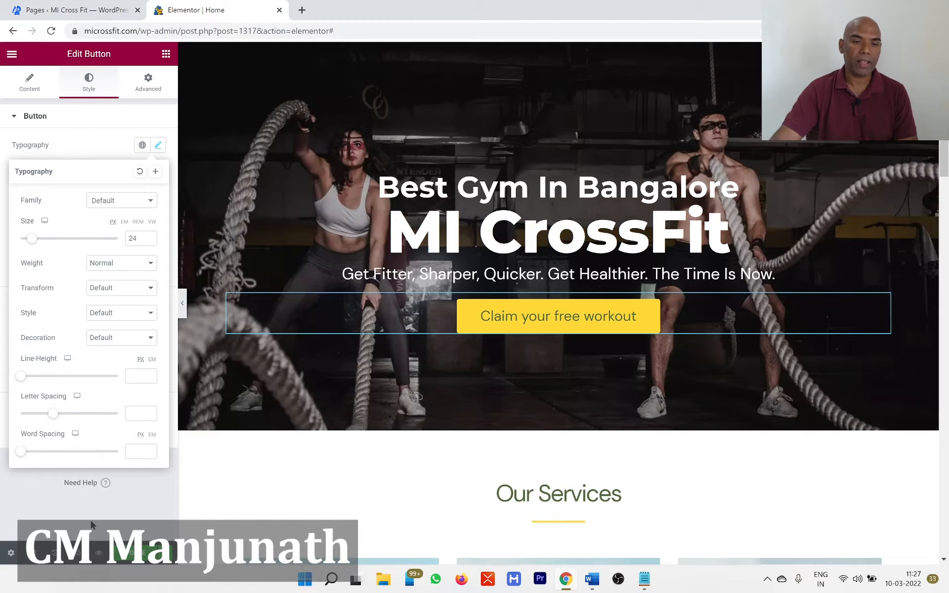
pyautogui.click(129, 560)
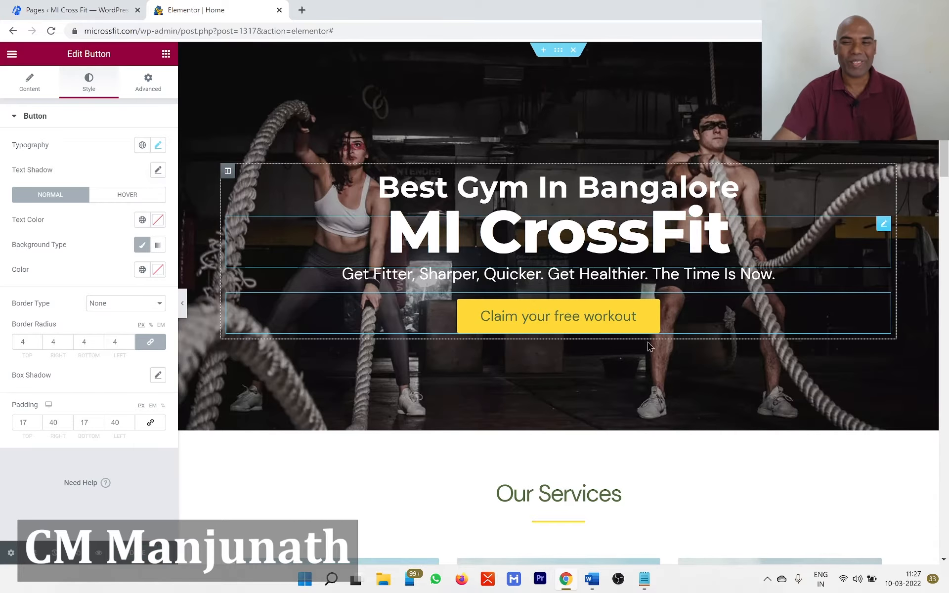
pyautogui.click(182, 303)
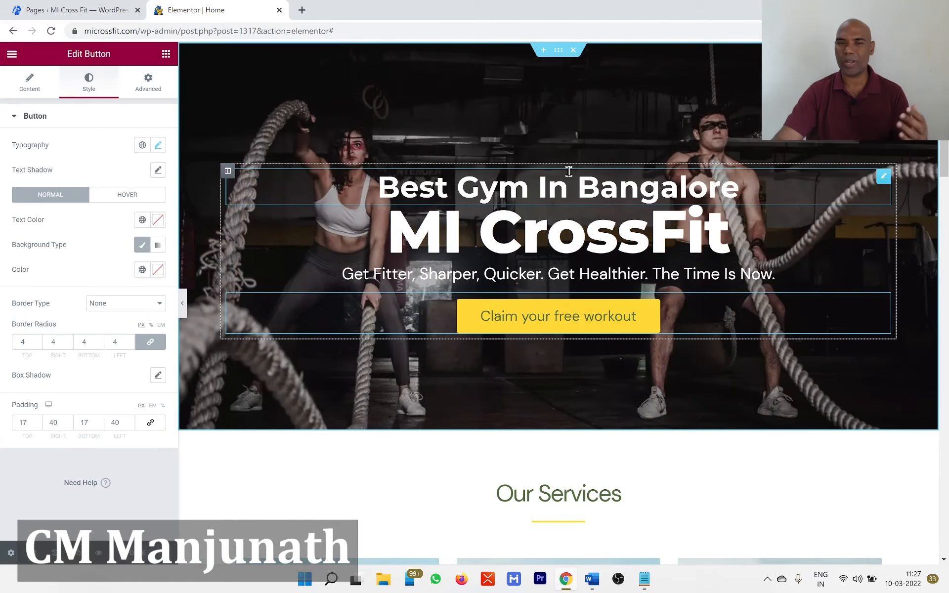
# Open the layout settings of the Our Services section and look over its service columns and the testimonial section below.
pyautogui.scroll(-1, 582, 238)
pyautogui.scroll(-5, 583, 237)
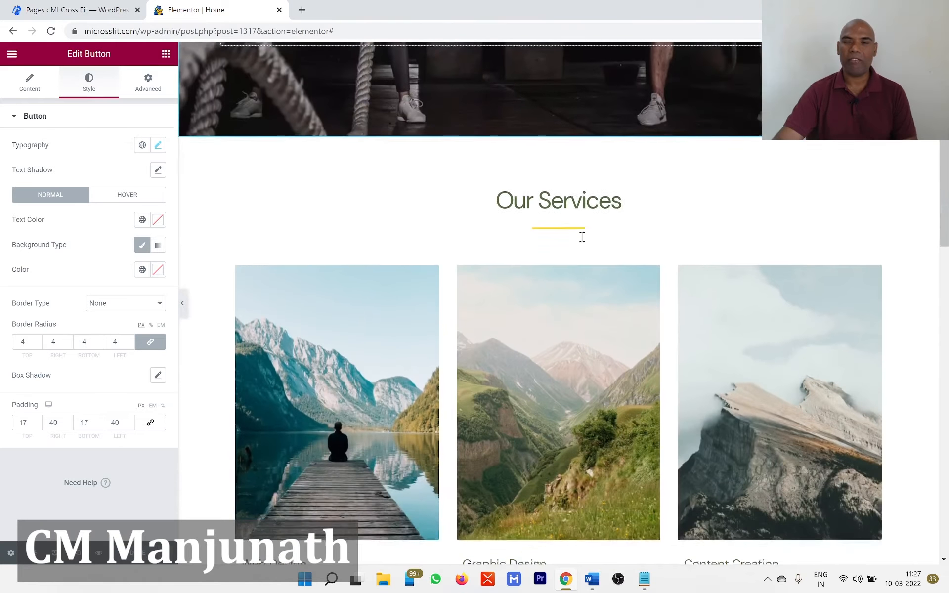
pyautogui.scroll(-1, 581, 235)
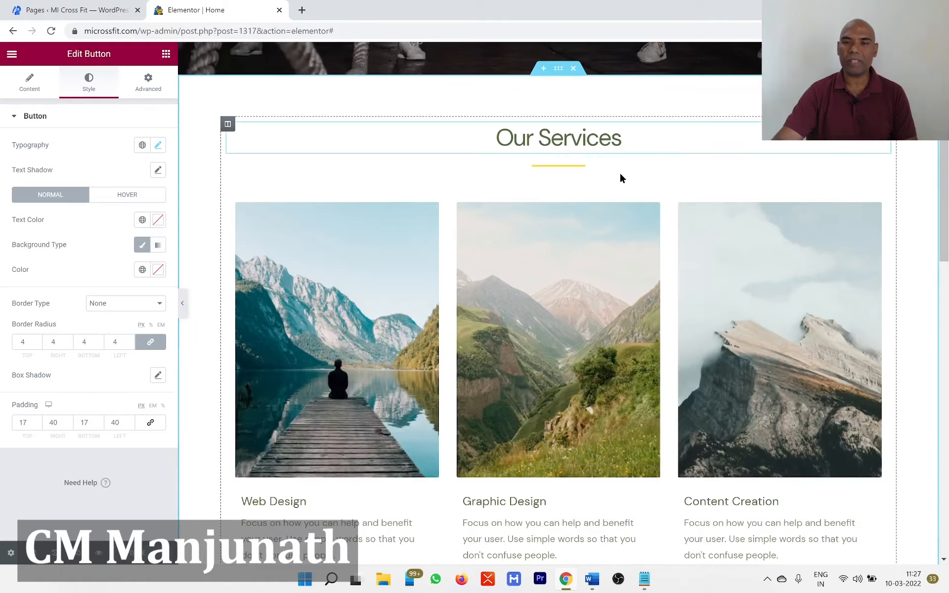
pyautogui.click(559, 69)
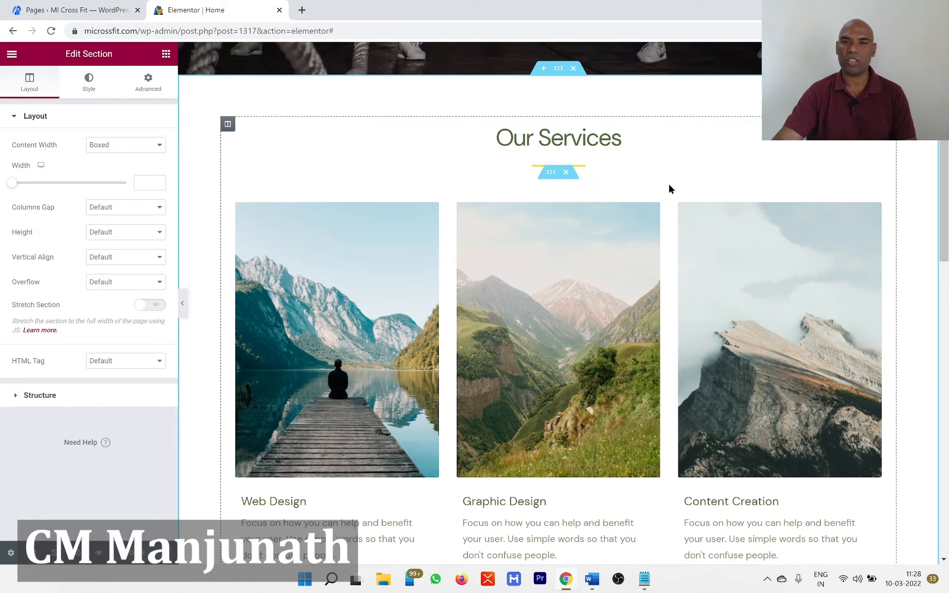
pyautogui.scroll(-6, 681, 209)
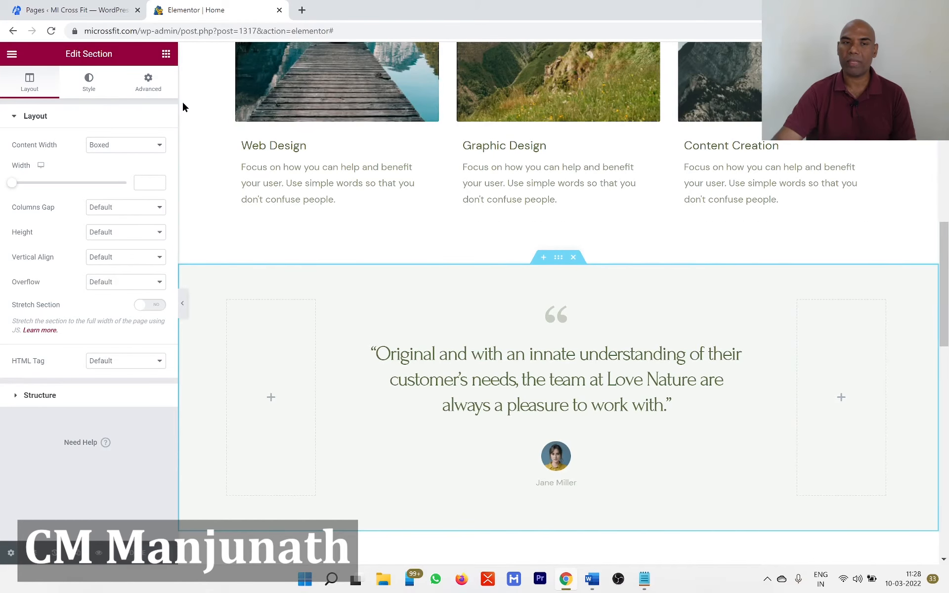
# Look through the testimonial, About Us and Questions sections down to the footer, opening the Questions section's layout settings.
pyautogui.scroll(-3, 548, 267)
pyautogui.scroll(-2, 547, 267)
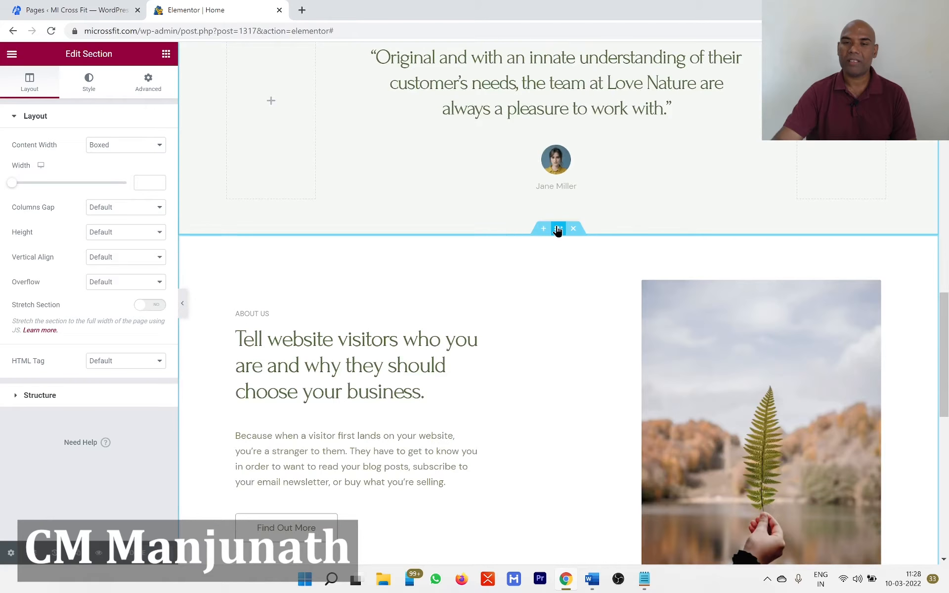
pyautogui.scroll(-6, 571, 246)
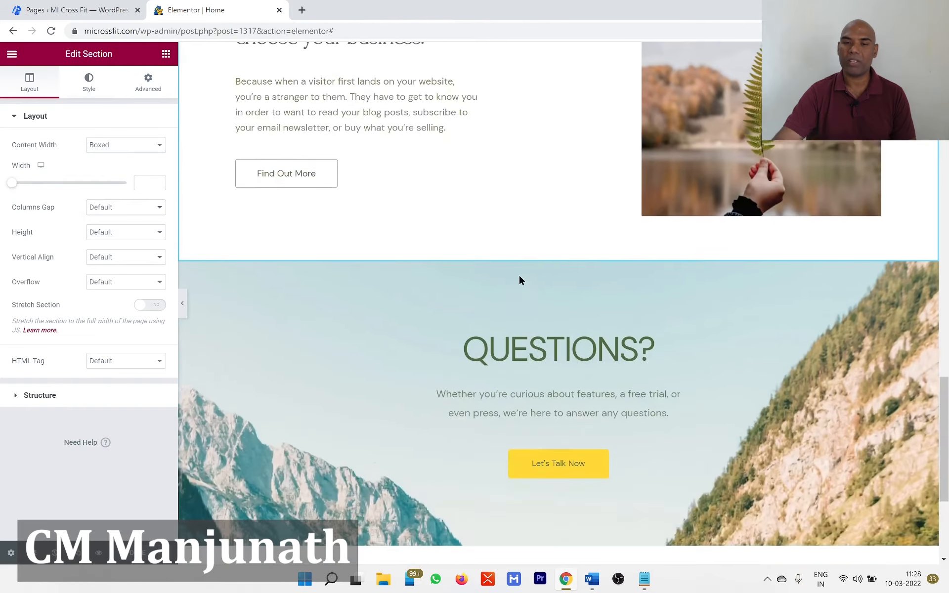
pyautogui.click(557, 256)
pyautogui.scroll(-4, 614, 297)
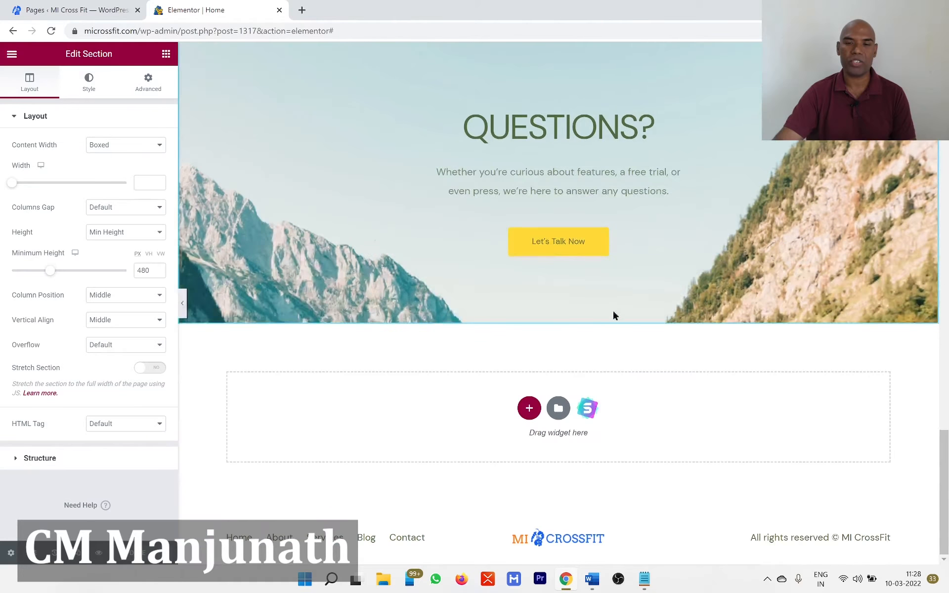
pyautogui.scroll(20, 696, 232)
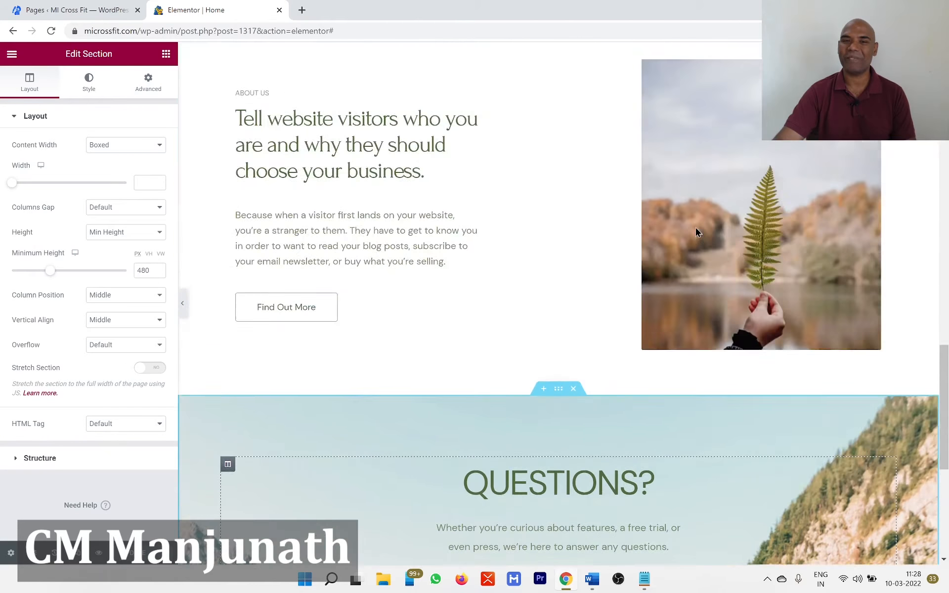
pyautogui.scroll(2, 697, 232)
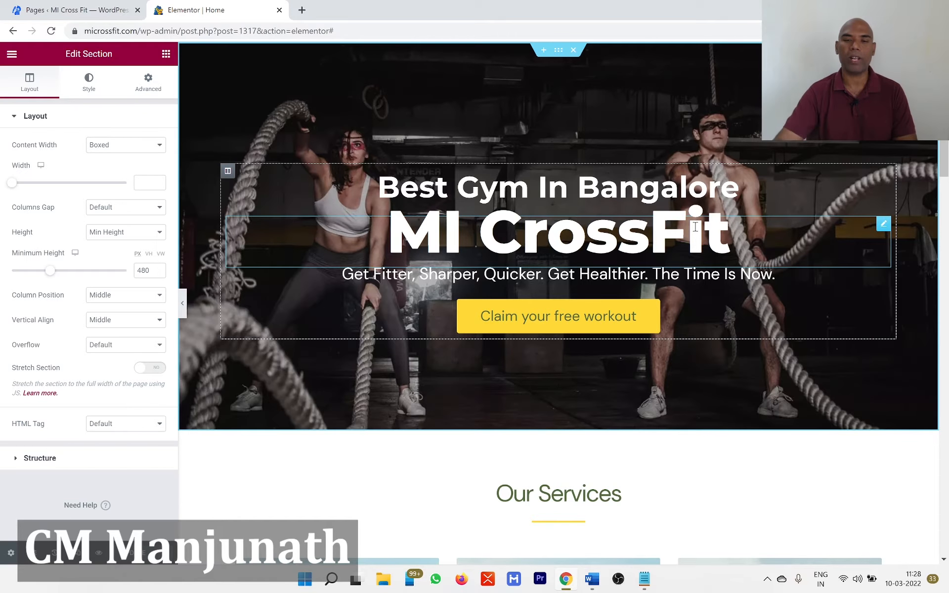
# Examine the Our Services heading, divider and three service columns, and read the OUR SERVICES list in the Word document.
pyautogui.scroll(-7, 741, 327)
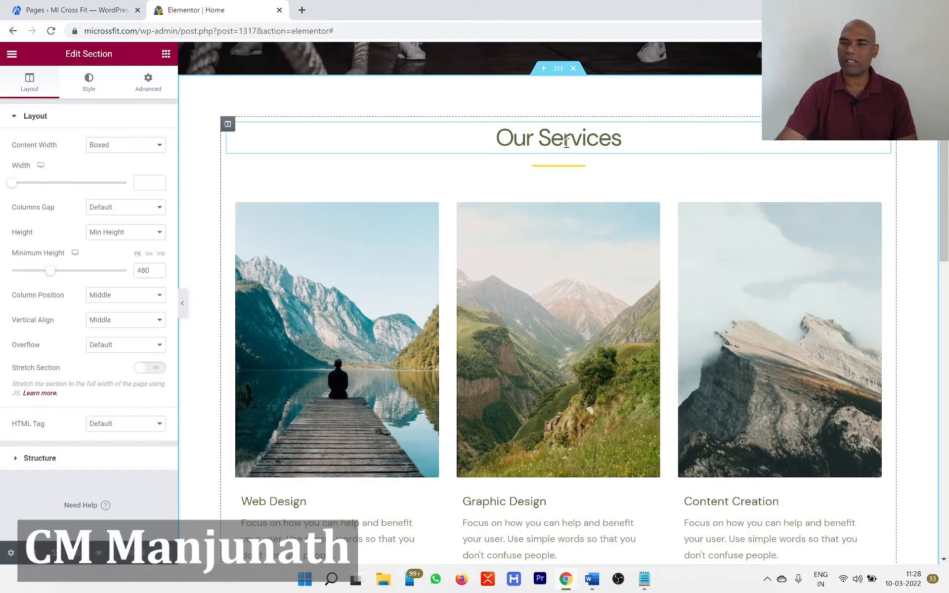
pyautogui.scroll(-1, 611, 225)
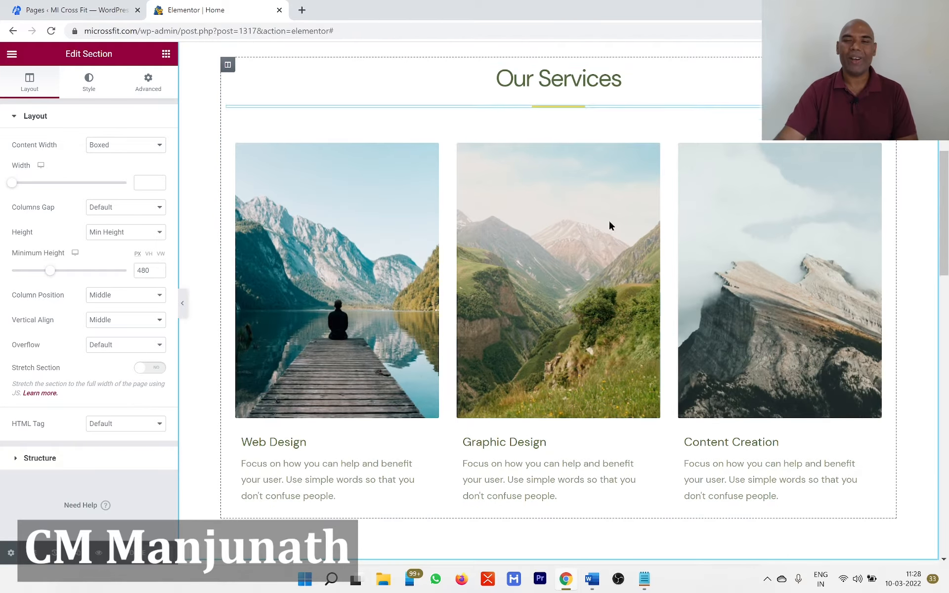
pyautogui.scroll(-1, 611, 226)
pyautogui.scroll(1, 643, 302)
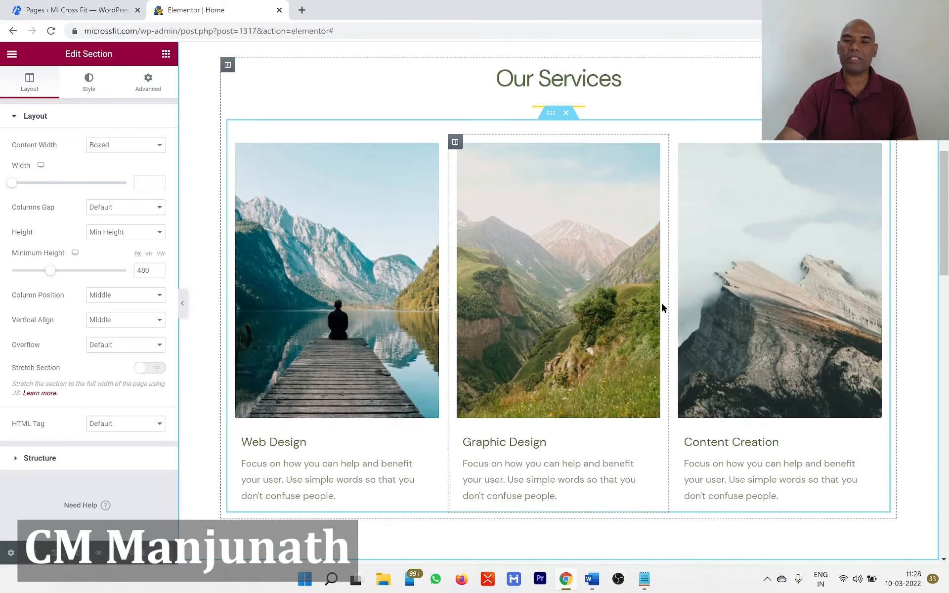
pyautogui.scroll(-1, 662, 304)
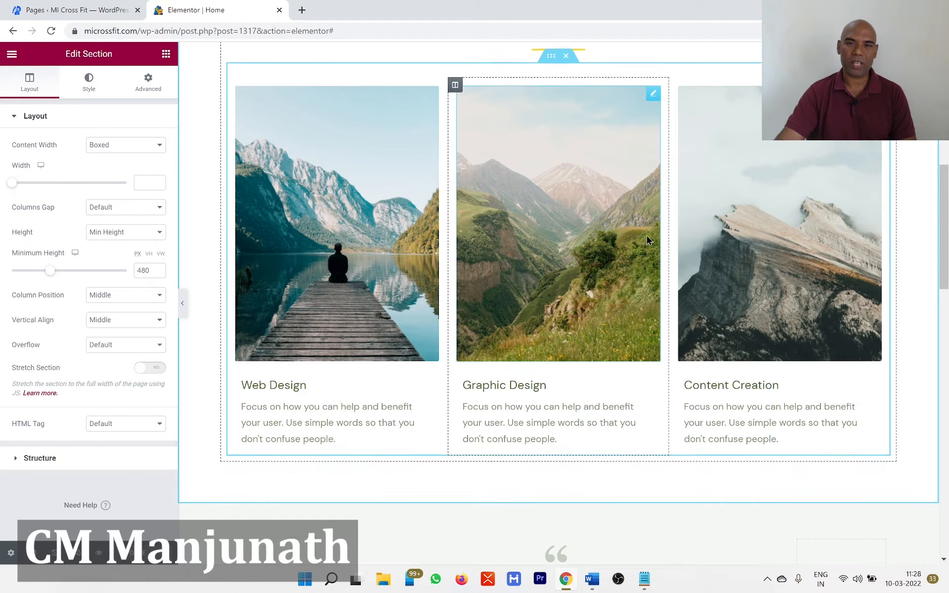
pyautogui.scroll(3, 650, 225)
pyautogui.scroll(-1, 658, 228)
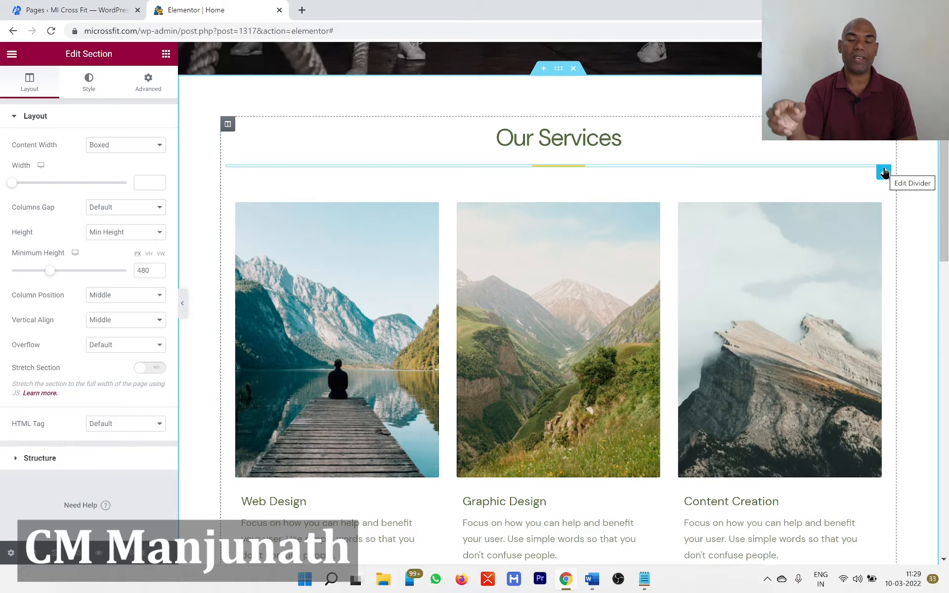
pyautogui.scroll(-2, 885, 172)
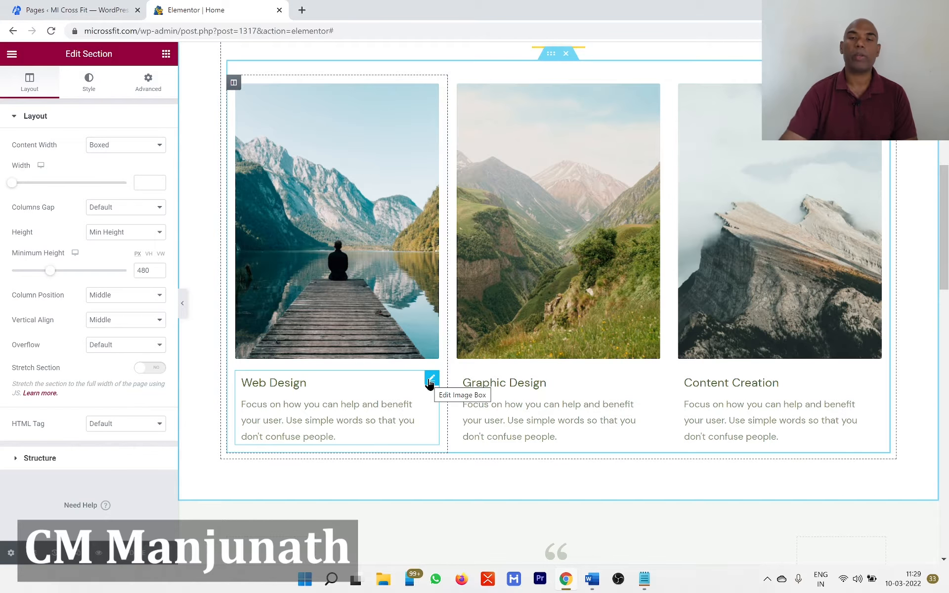
pyautogui.scroll(2, 588, 350)
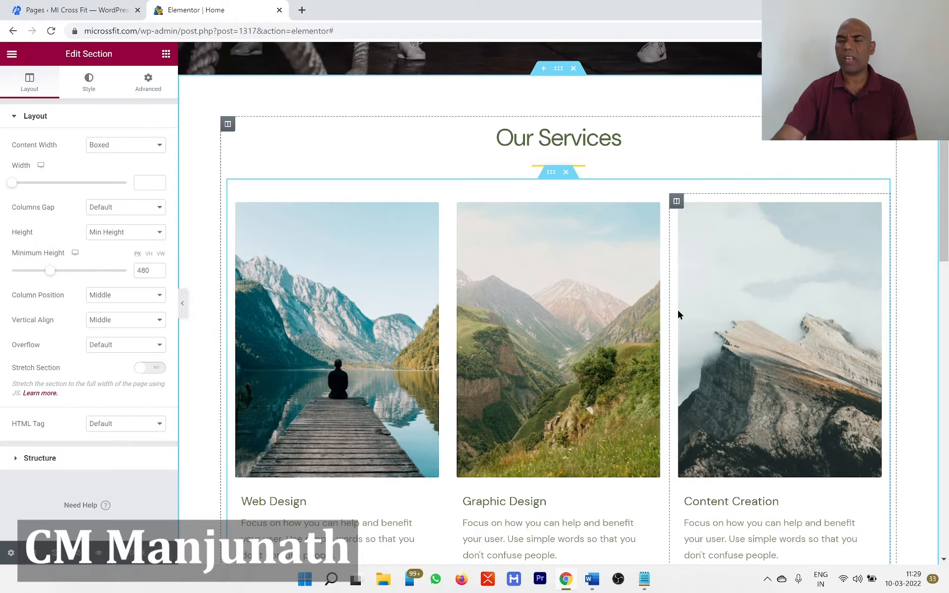
pyautogui.scroll(-2, 679, 313)
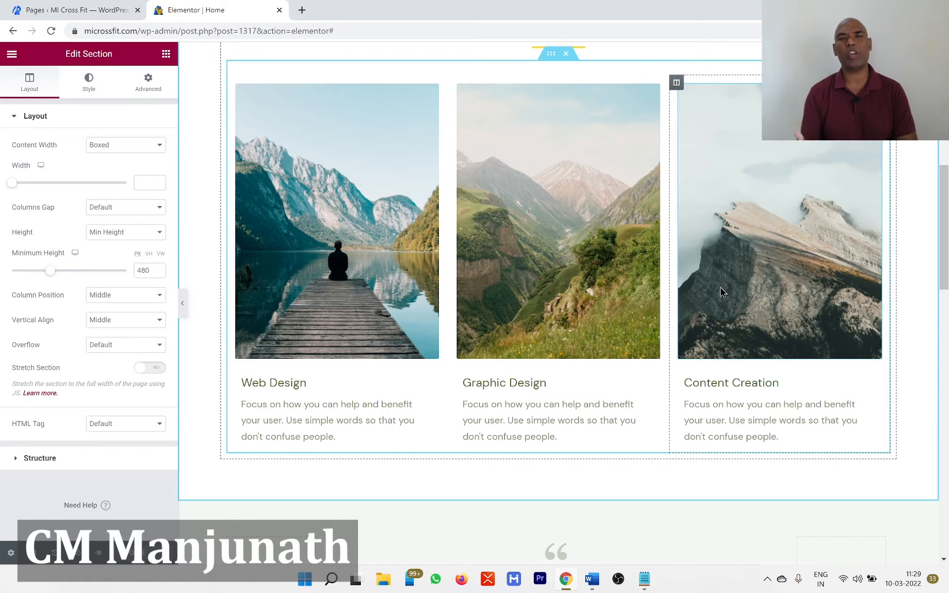
pyautogui.hotkey('alt', 'Tab')
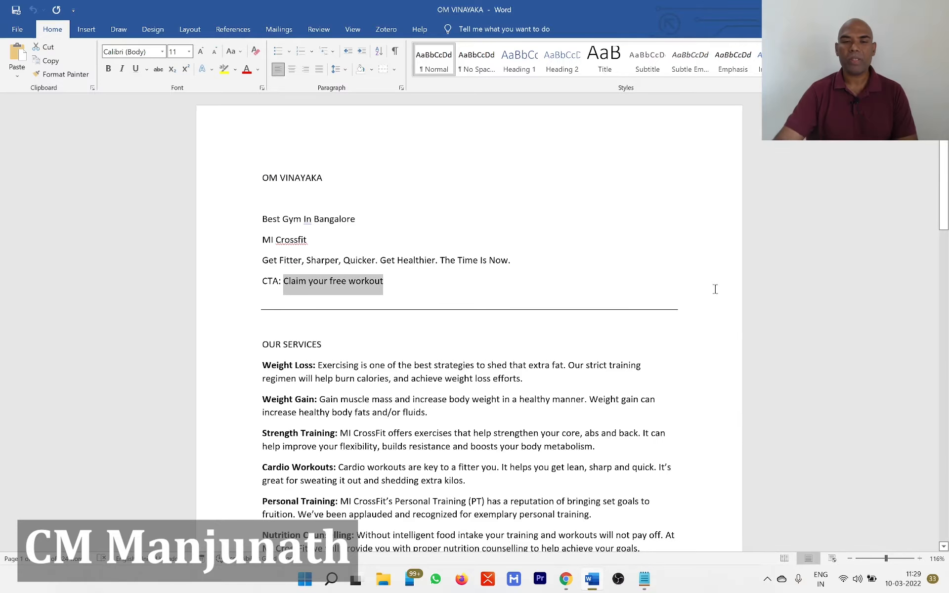
pyautogui.scroll(-3, 720, 286)
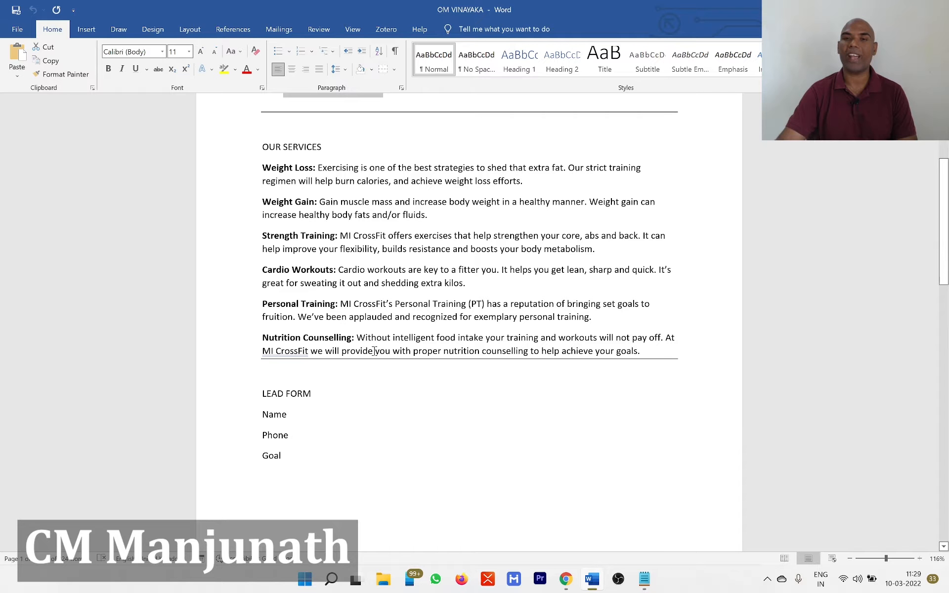
pyautogui.hotkey('alt', 'Tab')
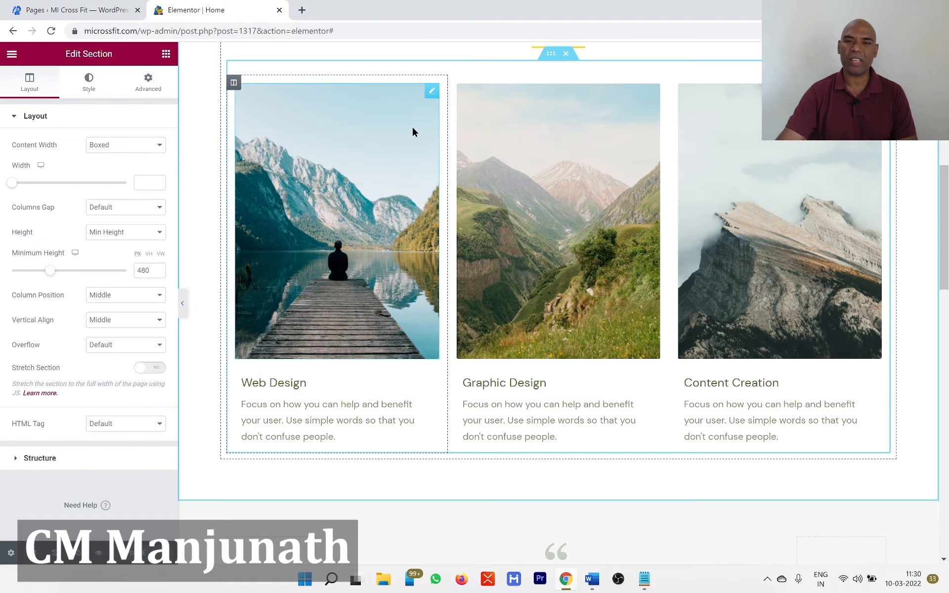
# Replace the image above the Web Design text with services-weight-loss-goals-microssfit.webp from the media library.
pyautogui.click(431, 94)
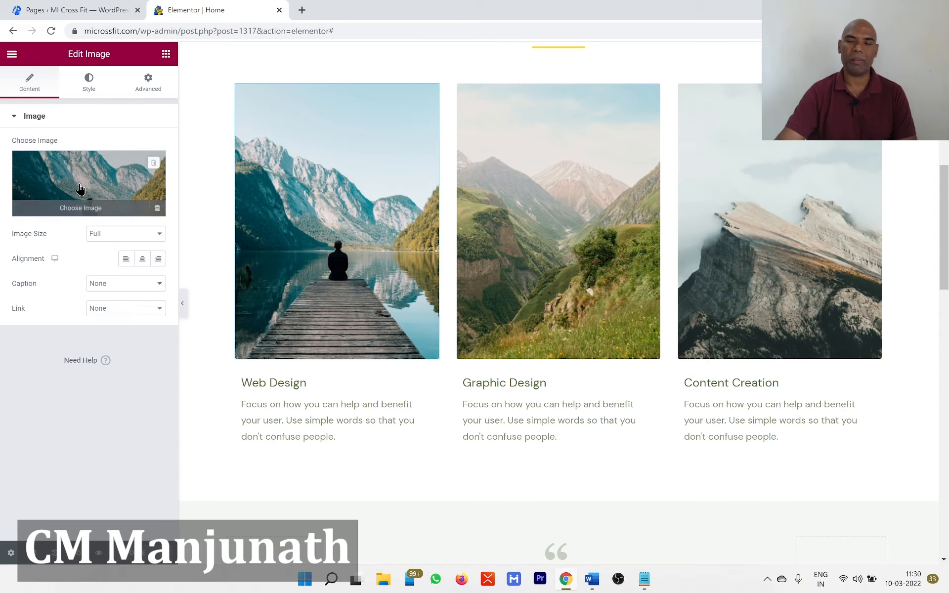
pyautogui.click(80, 190)
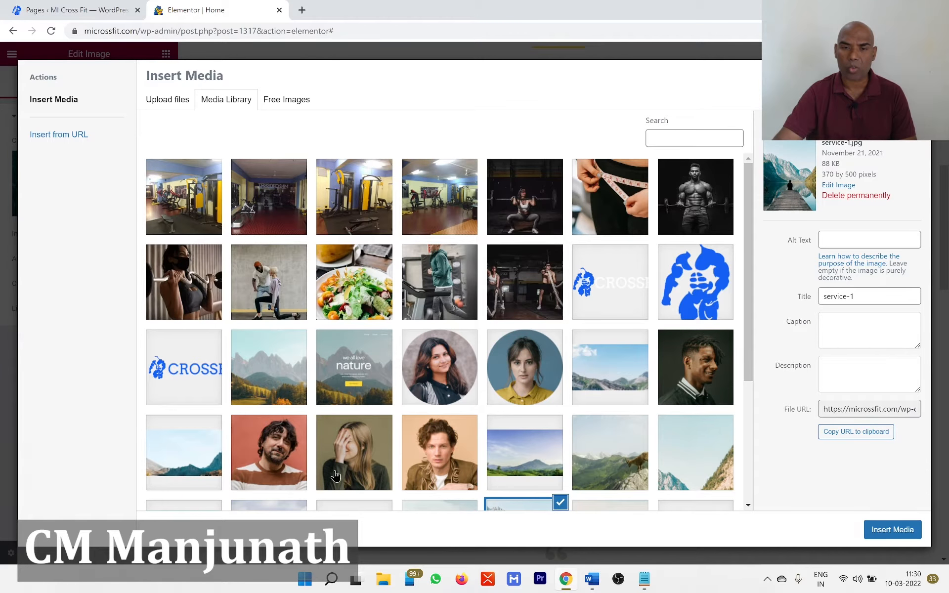
pyautogui.click(610, 197)
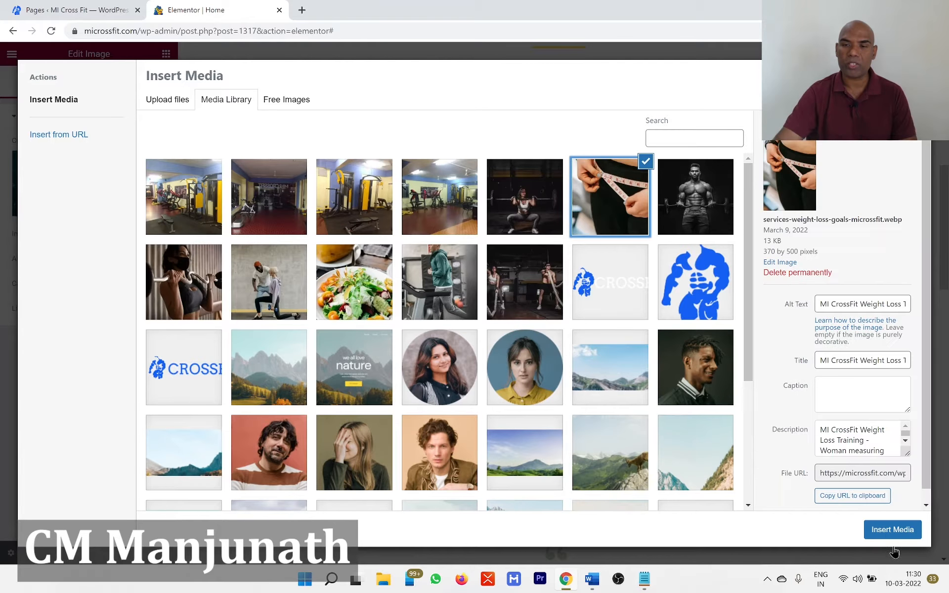
pyautogui.click(893, 530)
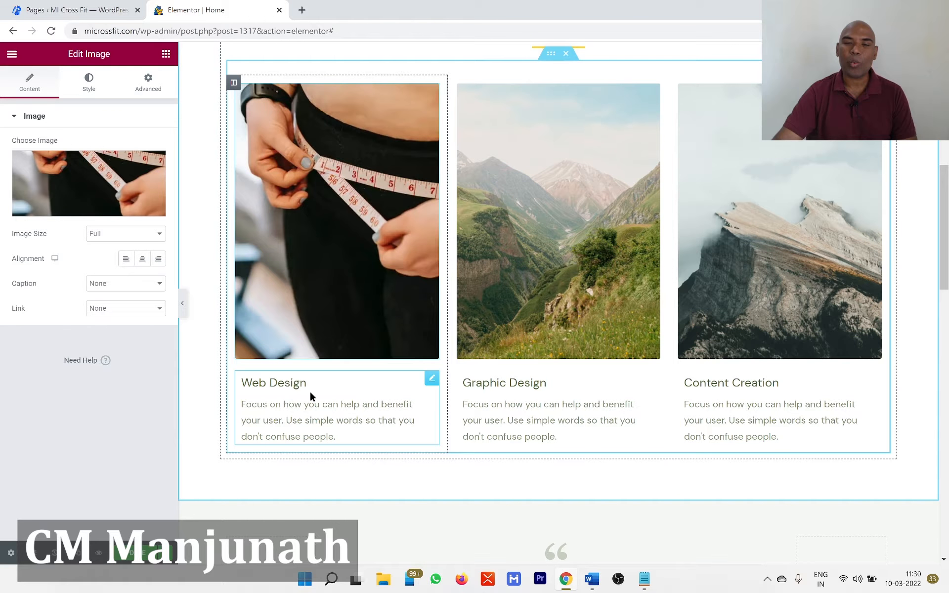
# Change the Web Design image box's title to "Weight Loss", copied from the OUR SERVICES list in the Word document.
pyautogui.hotkey('alt', 'Tab')
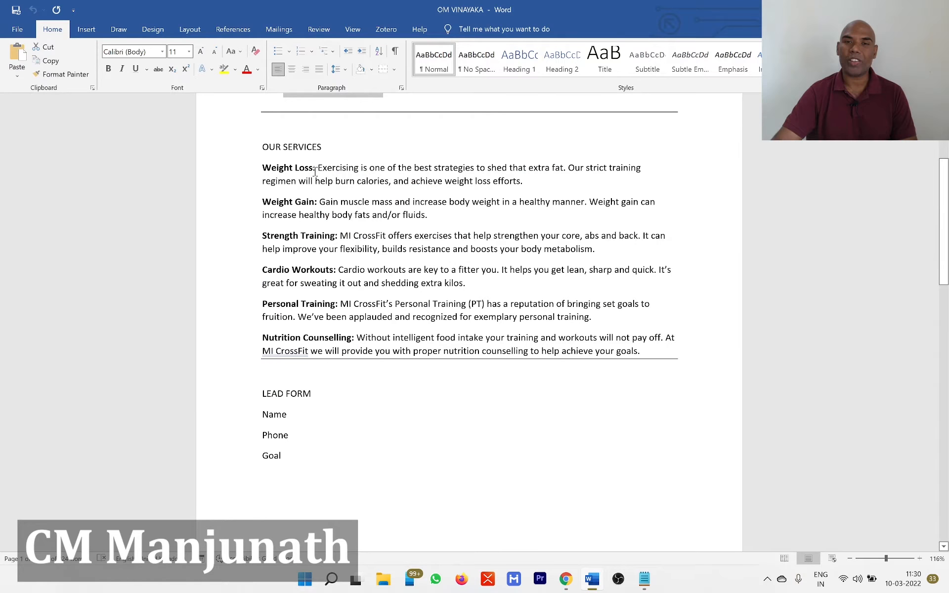
pyautogui.hotkey('alt', 'Tab')
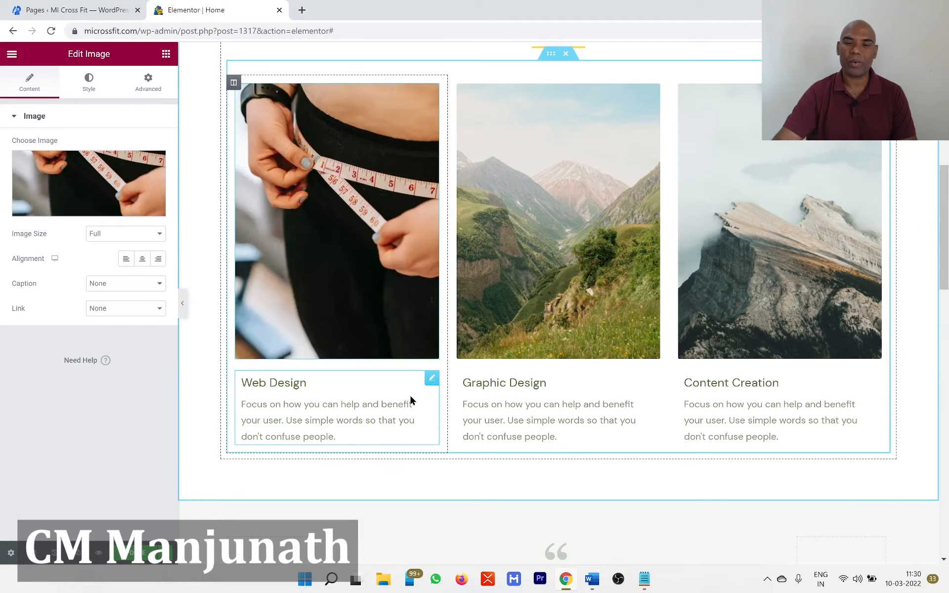
pyautogui.click(431, 385)
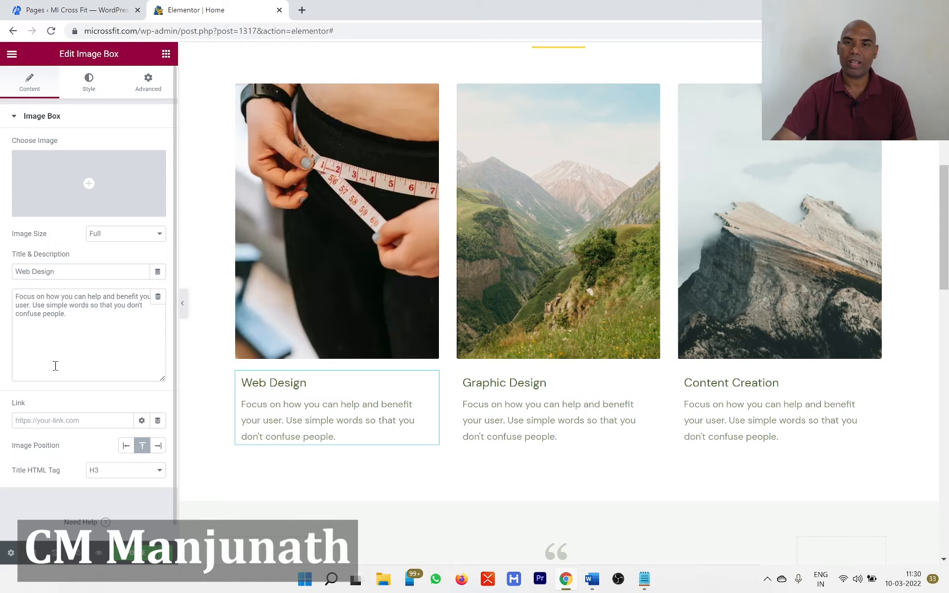
pyautogui.hotkey('alt', 'Tab')
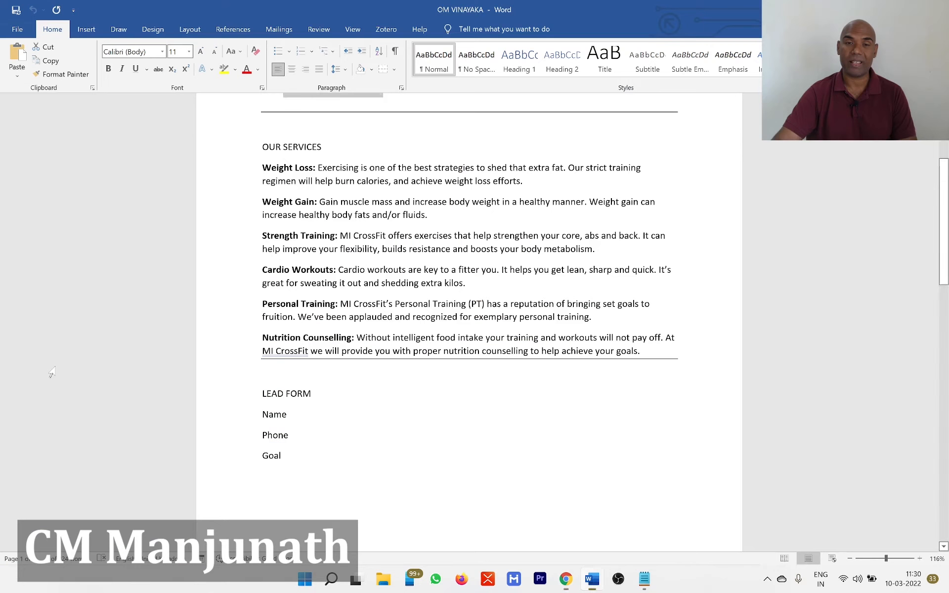
pyautogui.click(287, 170)
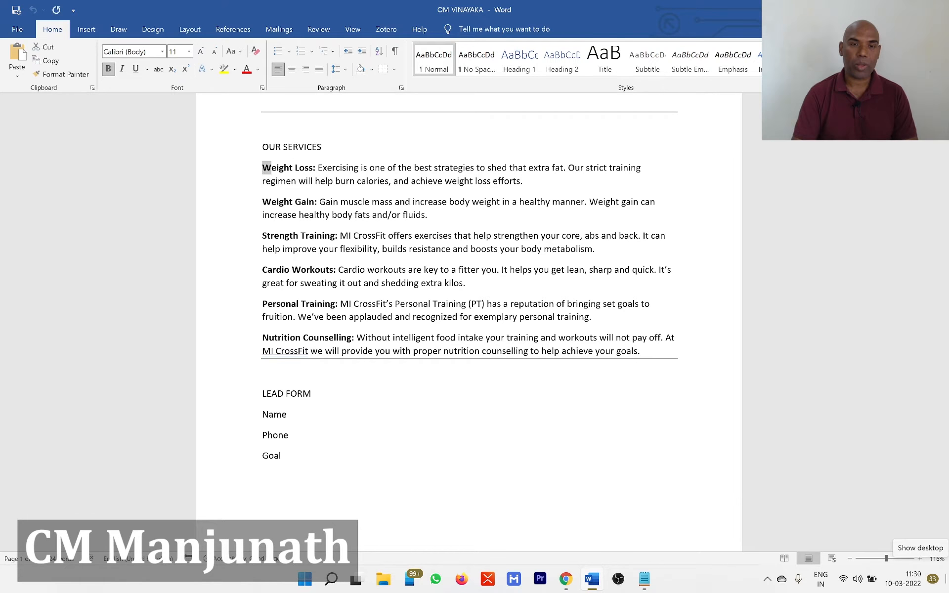
pyautogui.hotkey('shift', 'Right')
pyautogui.hotkey('shift', 'Right')
pyautogui.hotkey('shift', 'Right')
pyautogui.hotkey('shift', 'Right')
pyautogui.hotkey('shift', 'Right')
pyautogui.hotkey('shift', 'Right')
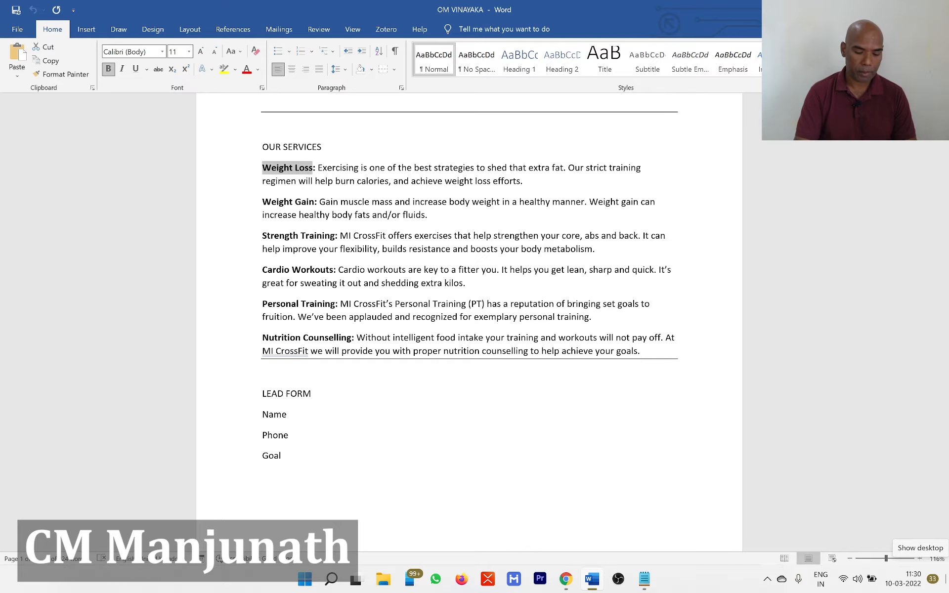
pyautogui.hotkey('alt', 'Tab')
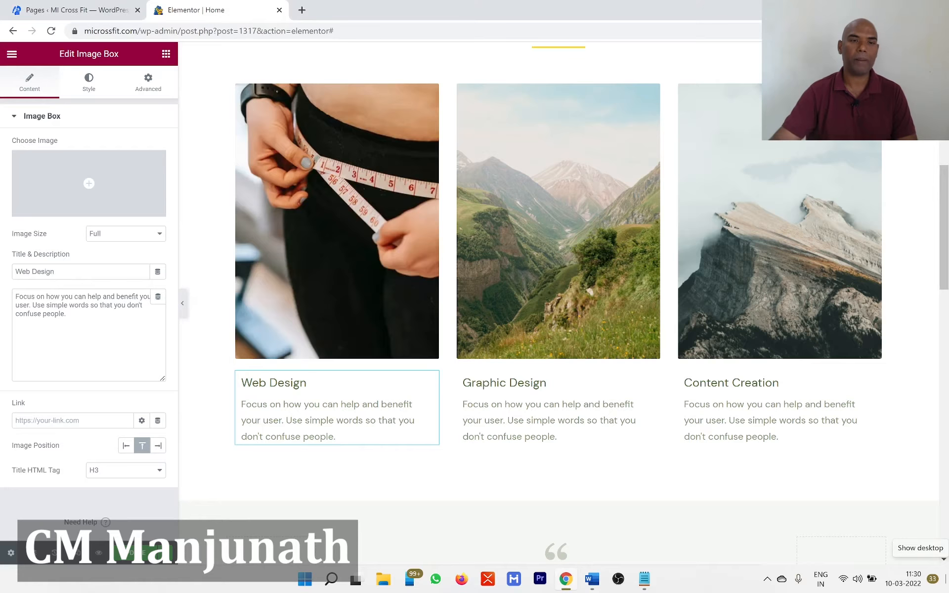
pyautogui.tripleClick(63, 268)
pyautogui.write('Weight Loss')
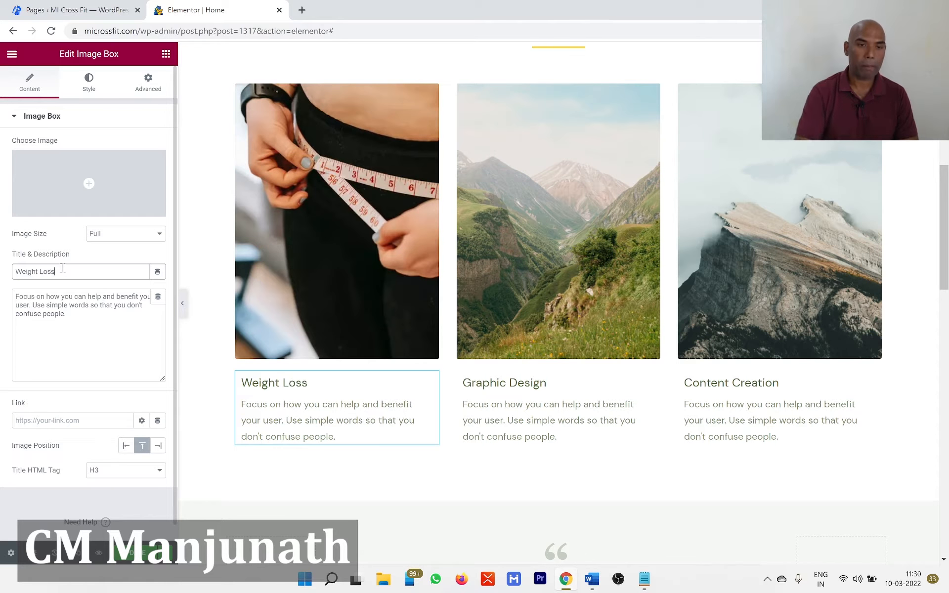
# Replace the Weight Loss box's description with the Word document's plain text beginning "Exercising is one of the best strategies to shed that extra fat.".
pyautogui.hotkey('alt', 'Tab')
pyautogui.moveTo(317, 167); pyautogui.dragTo(520, 182)
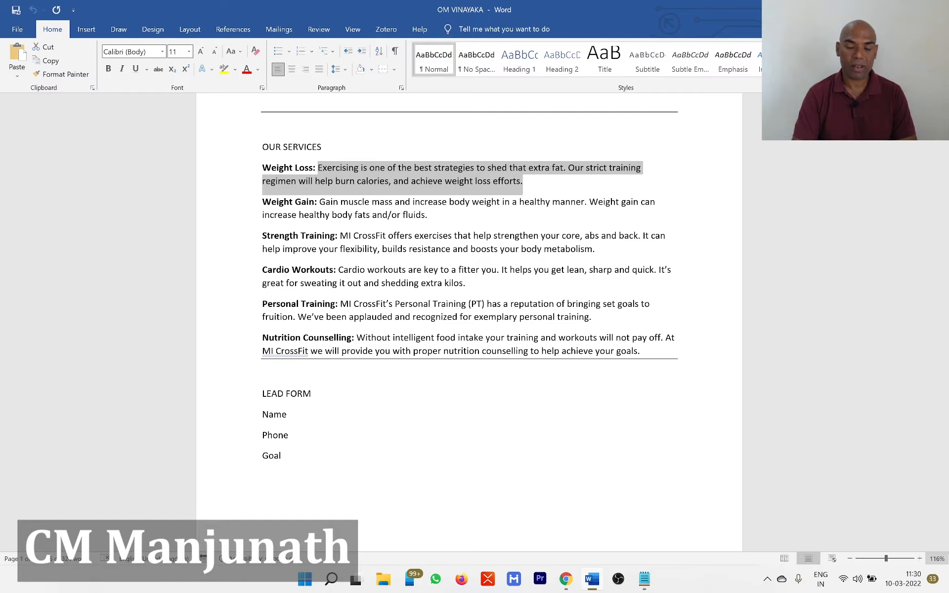
pyautogui.hotkey('alt', 'Tab')
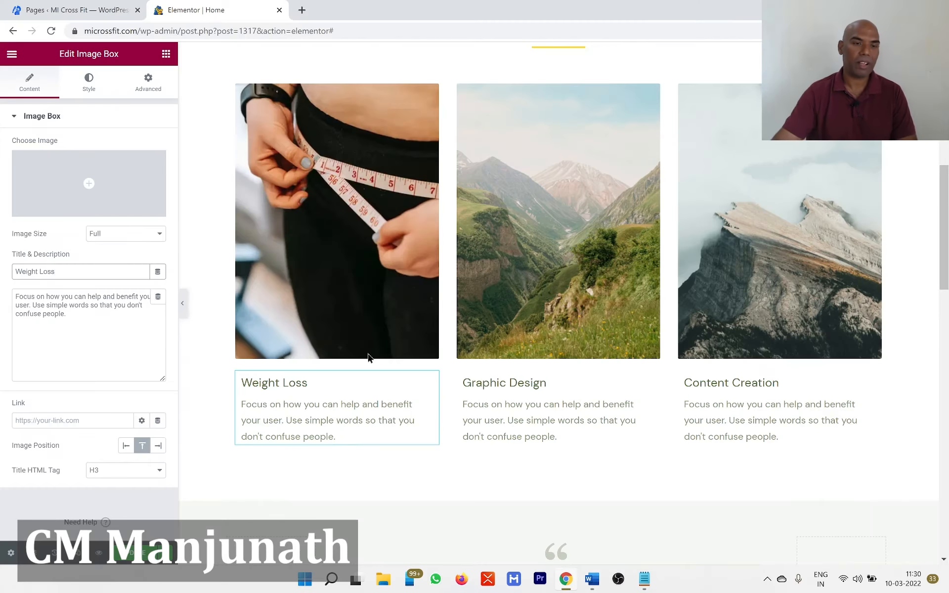
pyautogui.tripleClick(76, 305)
pyautogui.rightClick(68, 312)
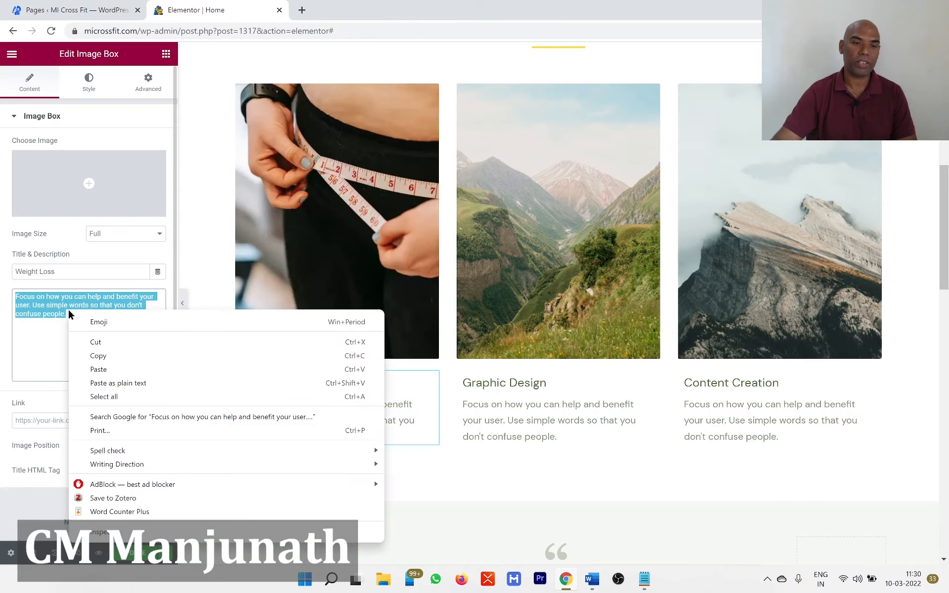
pyautogui.click(107, 382)
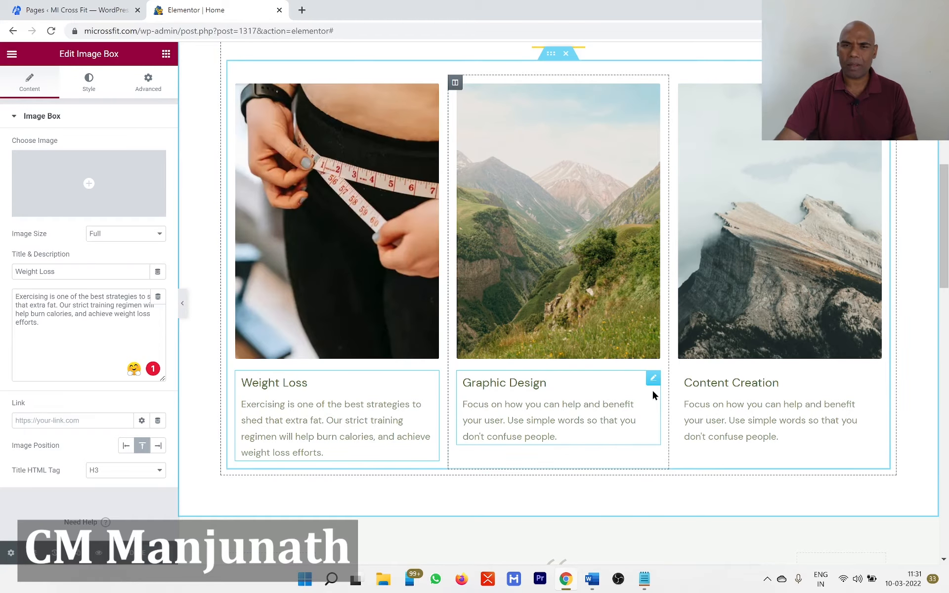
# Compare the remaining services listed in the Word document with the Graphic Design and Content Creation columns on the page.
pyautogui.hotkey('alt', 'Tab')
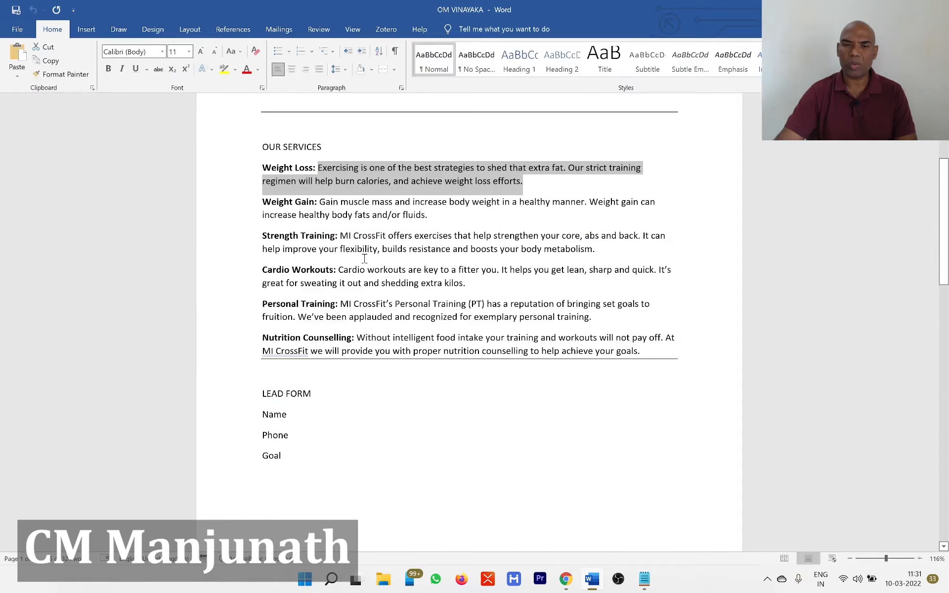
pyautogui.hotkey('alt', 'Tab')
pyautogui.scroll(3, 491, 447)
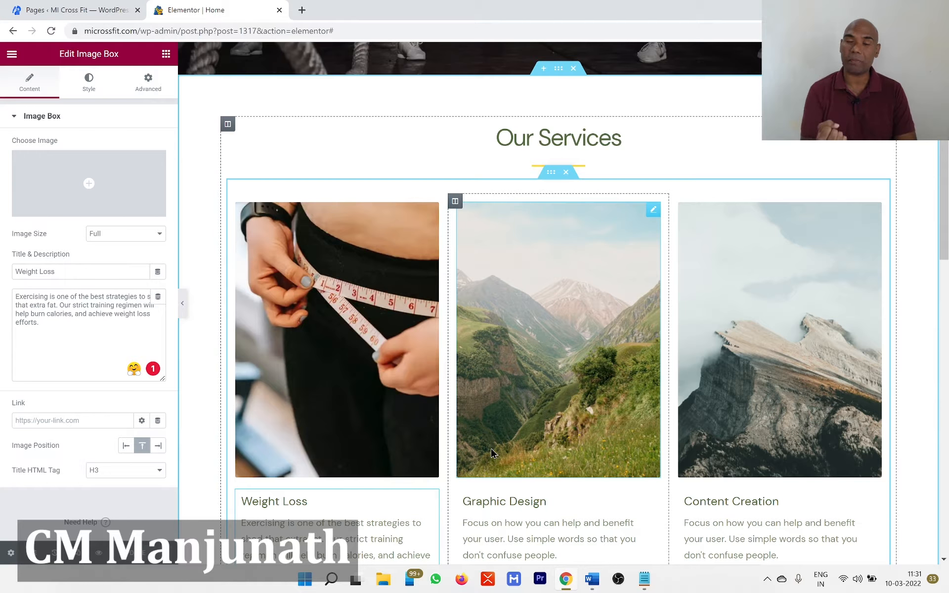
pyautogui.scroll(-1, 491, 449)
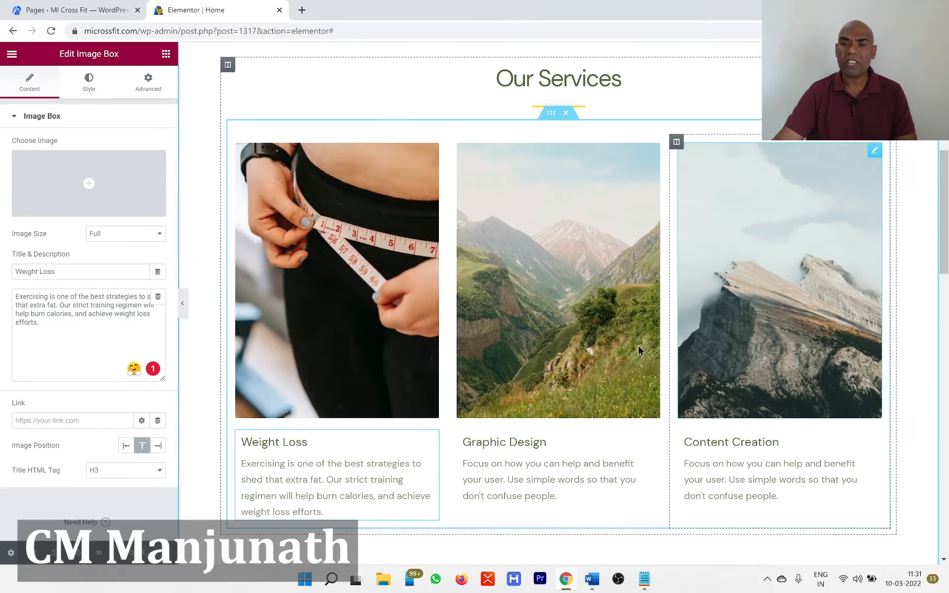
# Duplicate the Our Services inner section containing the Weight Loss, Graphic Design and Content Creation columns.
pyautogui.rightClick(552, 116)
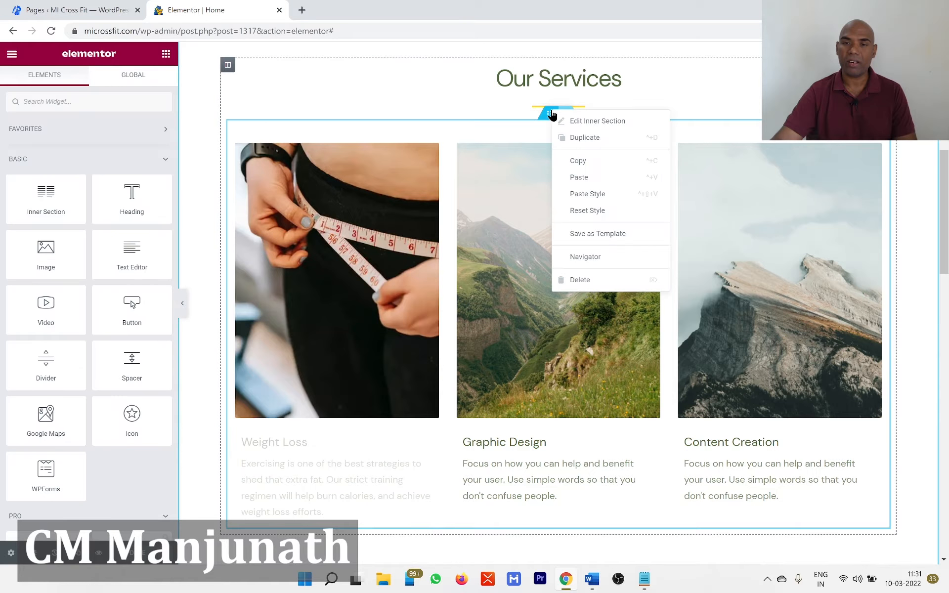
pyautogui.click(580, 139)
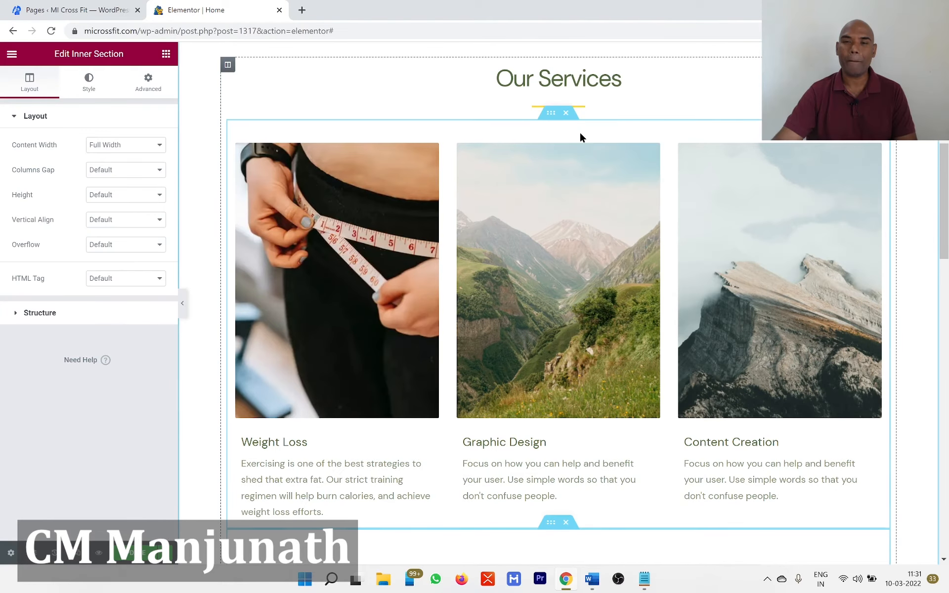
pyautogui.scroll(-5, 596, 218)
pyautogui.scroll(-3, 816, 310)
pyautogui.scroll(6, 791, 396)
pyautogui.scroll(-3, 766, 472)
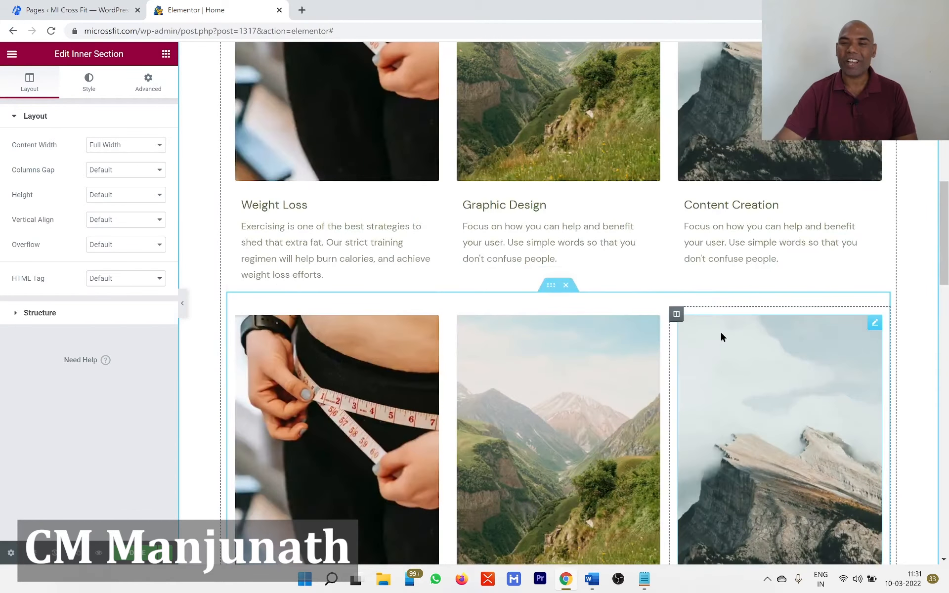
# Compare the duplicated row of three service columns with the original row above it.
pyautogui.scroll(7, 719, 330)
pyautogui.scroll(-5, 720, 331)
pyautogui.scroll(-5, 720, 331)
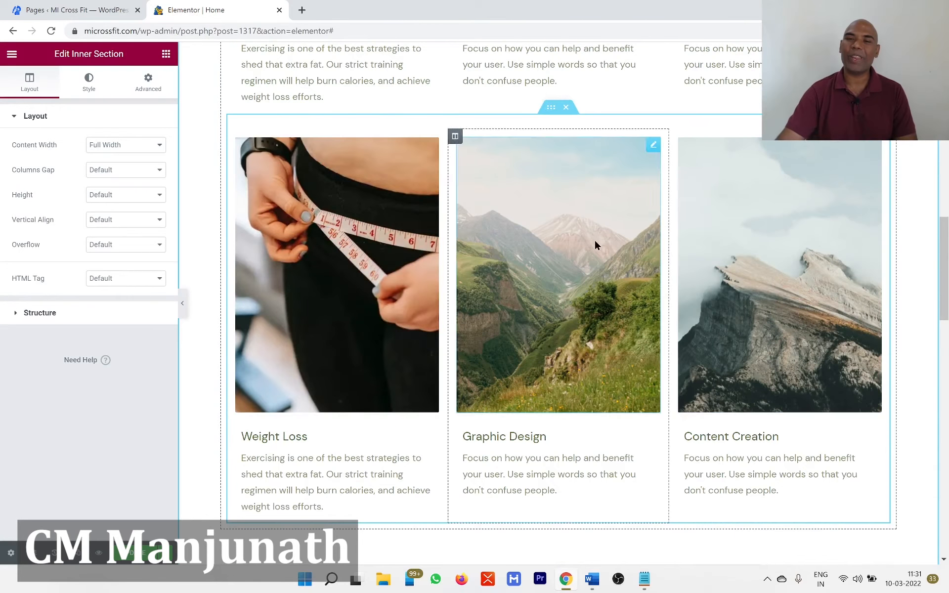
pyautogui.scroll(8, 773, 292)
pyautogui.scroll(-7, 606, 266)
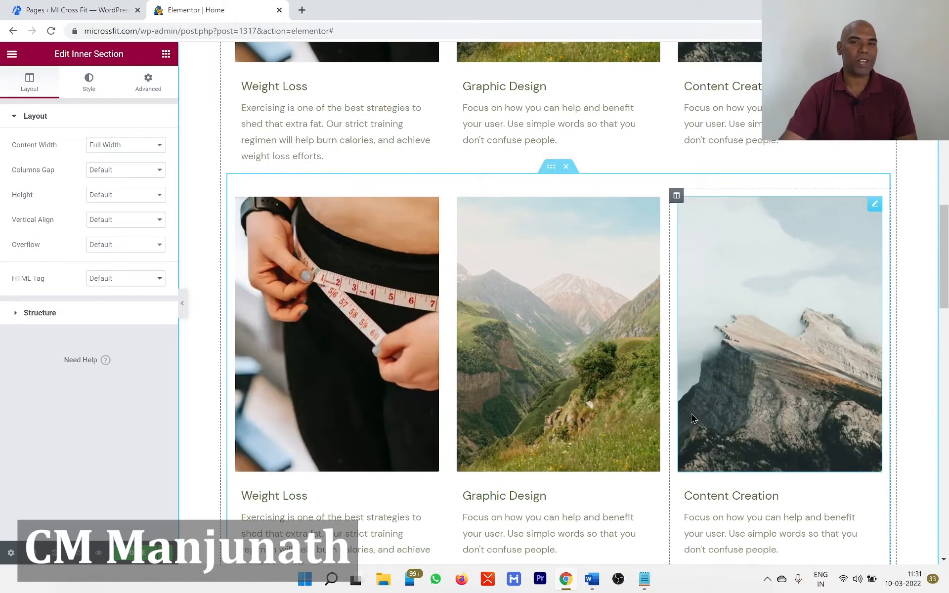
pyautogui.scroll(-1, 468, 383)
pyautogui.scroll(-2, 468, 383)
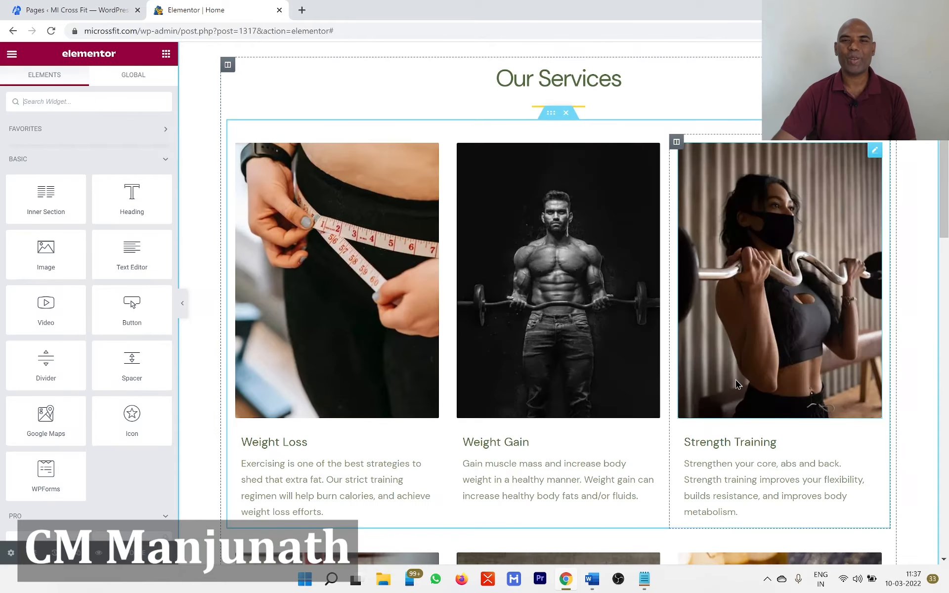
# Review the images, titles and descriptions across both rows of Our Services, from Weight Loss to Nutrition Counselling.
pyautogui.scroll(2, 735, 384)
pyautogui.scroll(-2, 735, 384)
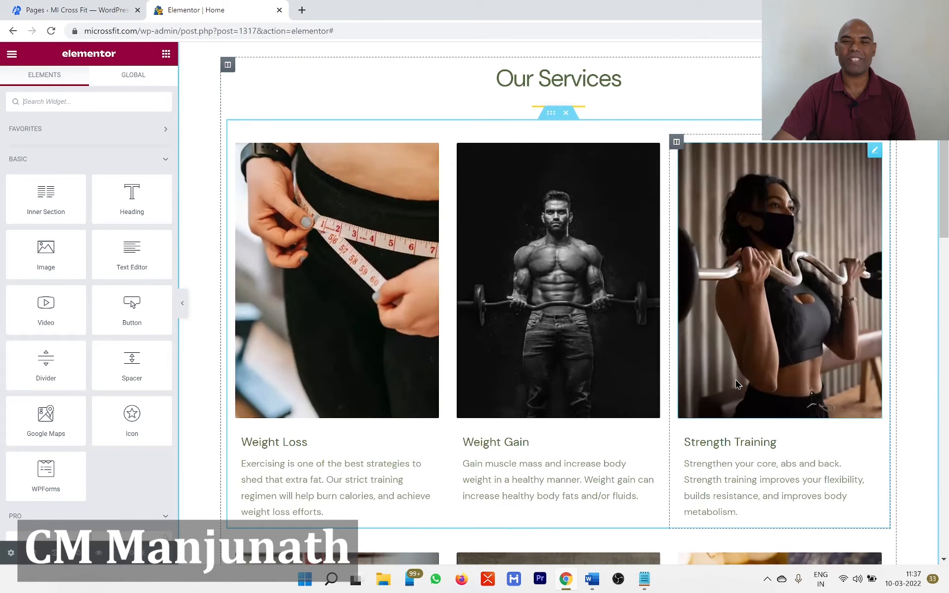
pyautogui.scroll(-1, 449, 187)
pyautogui.scroll(-2, 654, 385)
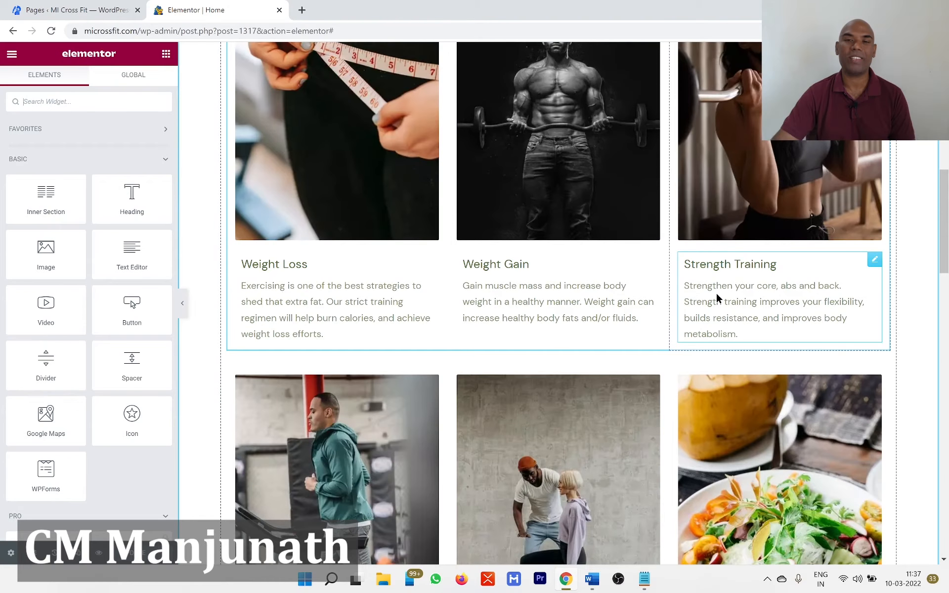
pyautogui.scroll(-5, 718, 298)
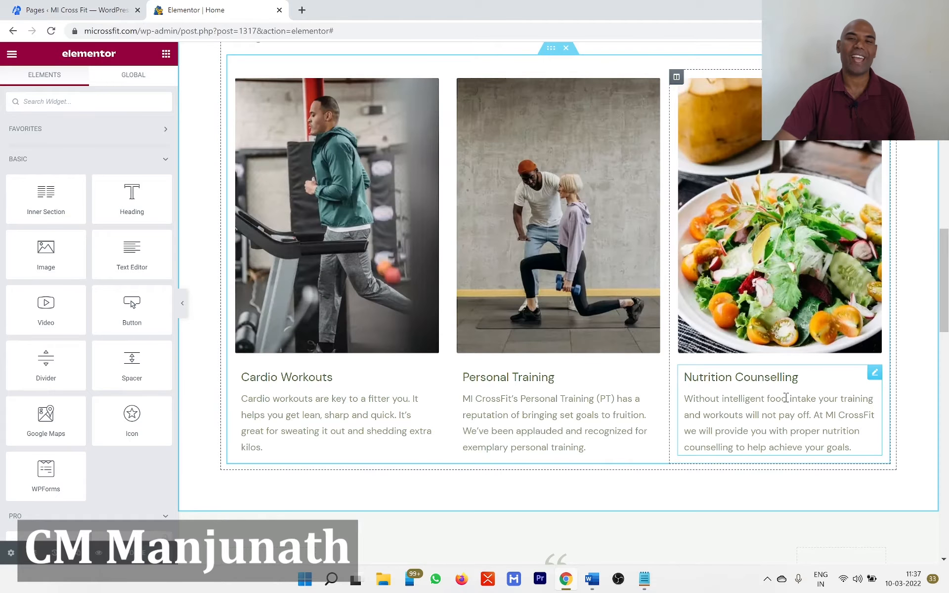
pyautogui.scroll(8, 786, 398)
pyautogui.scroll(-4, 788, 403)
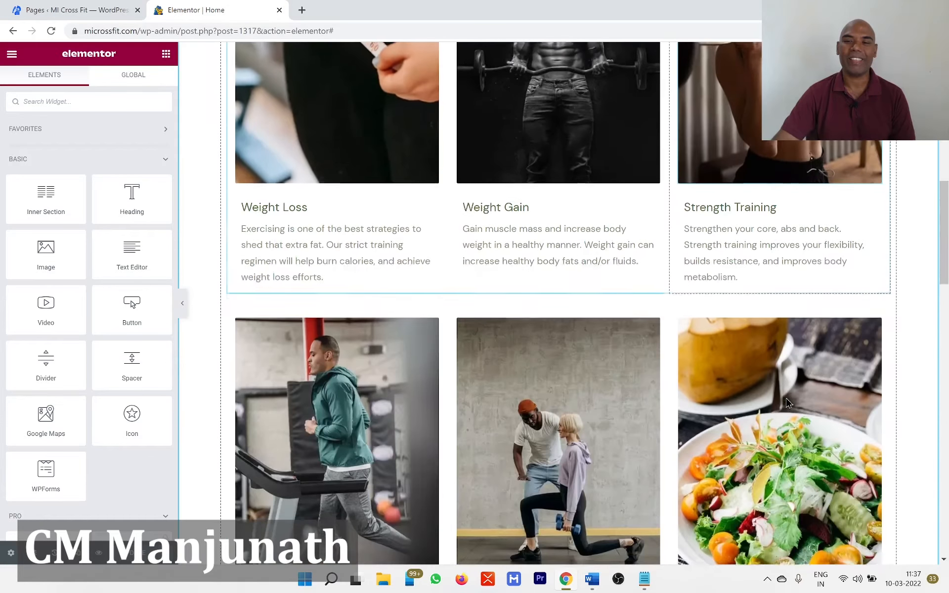
pyautogui.scroll(-7, 789, 403)
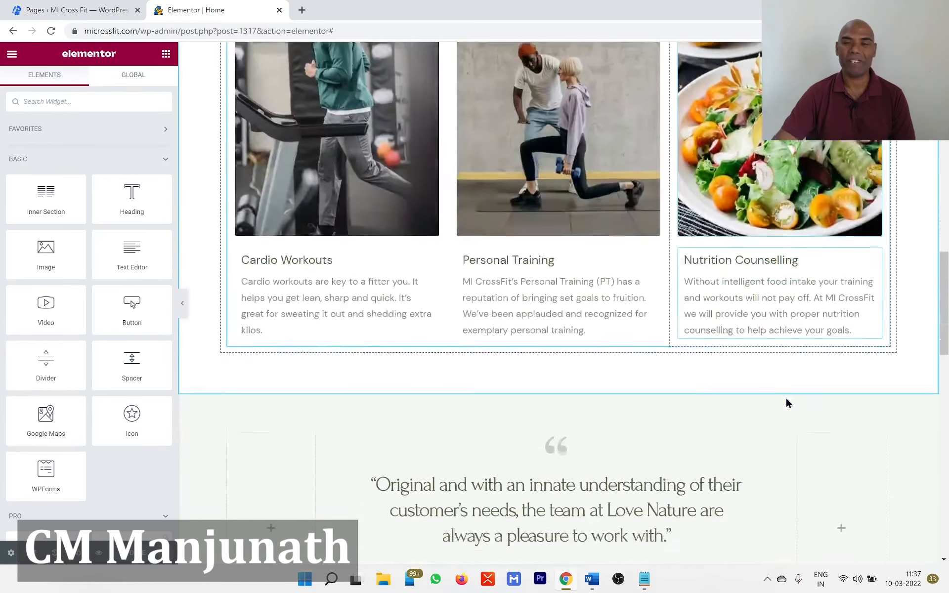
# Move the testimonial quote section further down the page so that About Us directly follows Our Services.
pyautogui.scroll(-6, 789, 402)
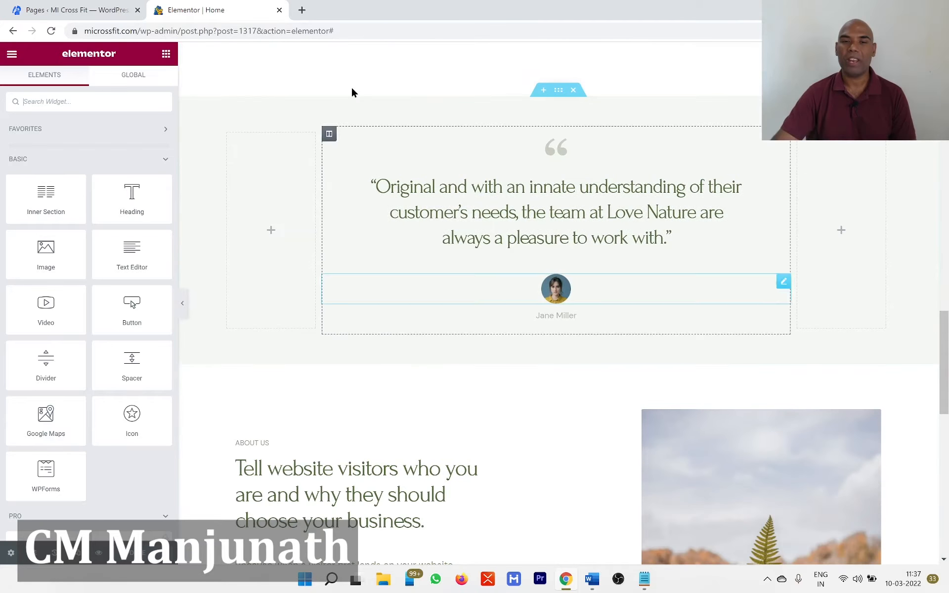
pyautogui.click(557, 91)
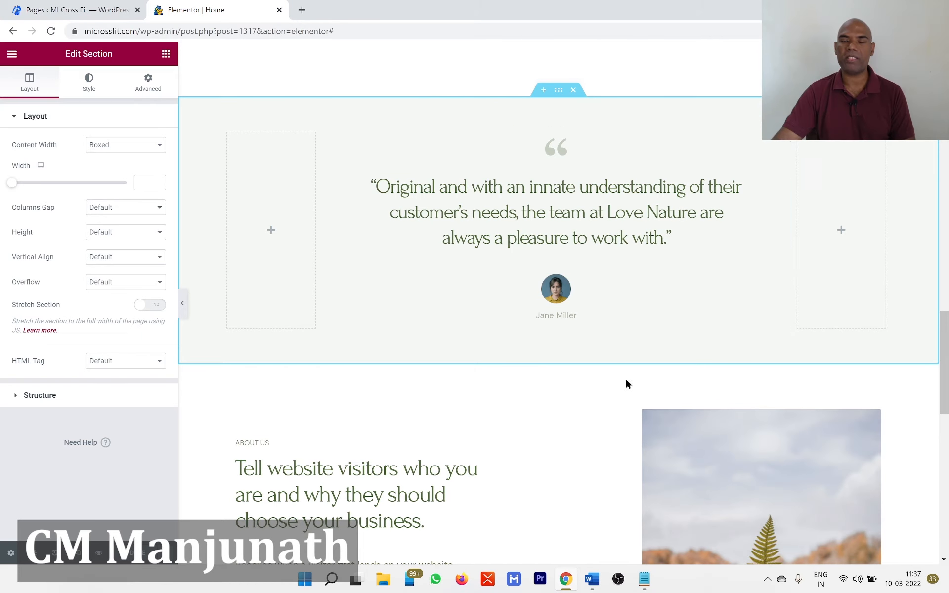
pyautogui.moveTo(559, 90); pyautogui.dragTo(581, 378)
pyautogui.scroll(3, 761, 376)
pyautogui.scroll(8, 761, 382)
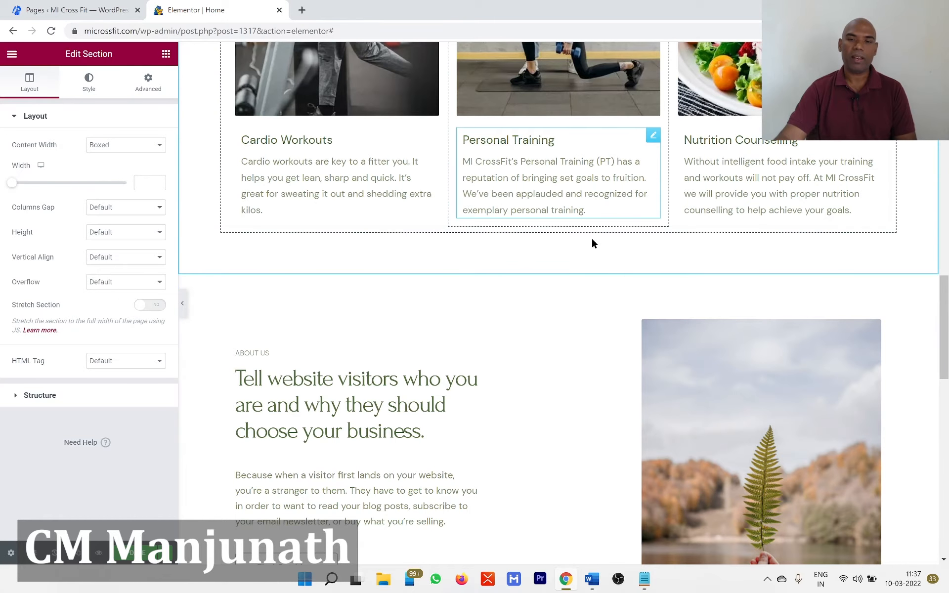
# Browse the template library's page and block designs for a new section above the About Us section.
pyautogui.scroll(3, 592, 240)
pyautogui.scroll(-2, 621, 403)
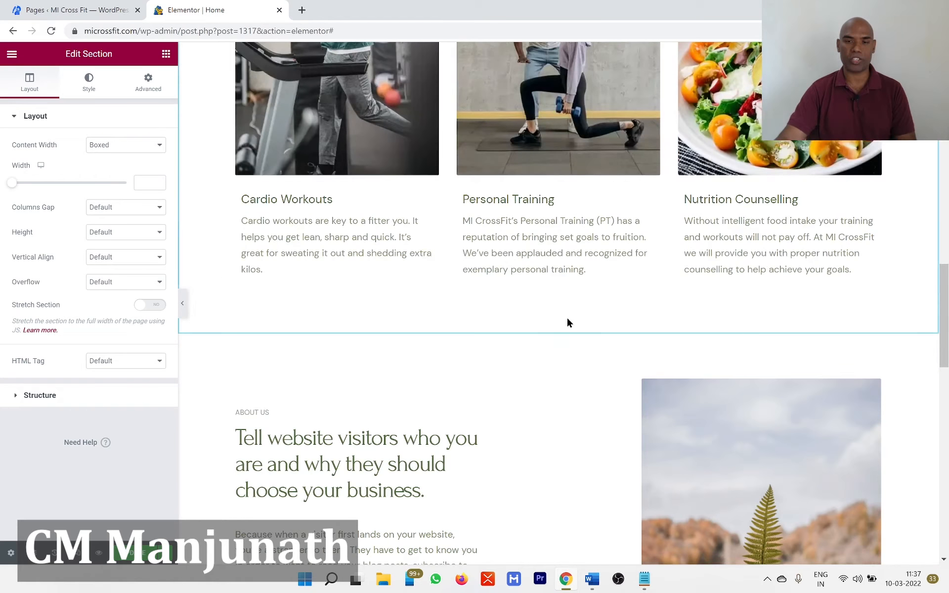
pyautogui.click(540, 329)
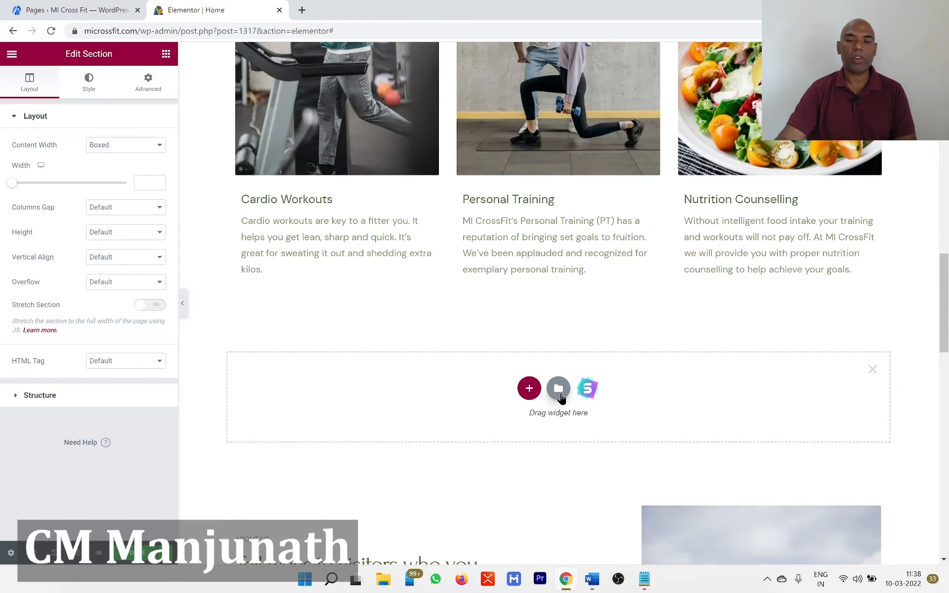
pyautogui.click(560, 394)
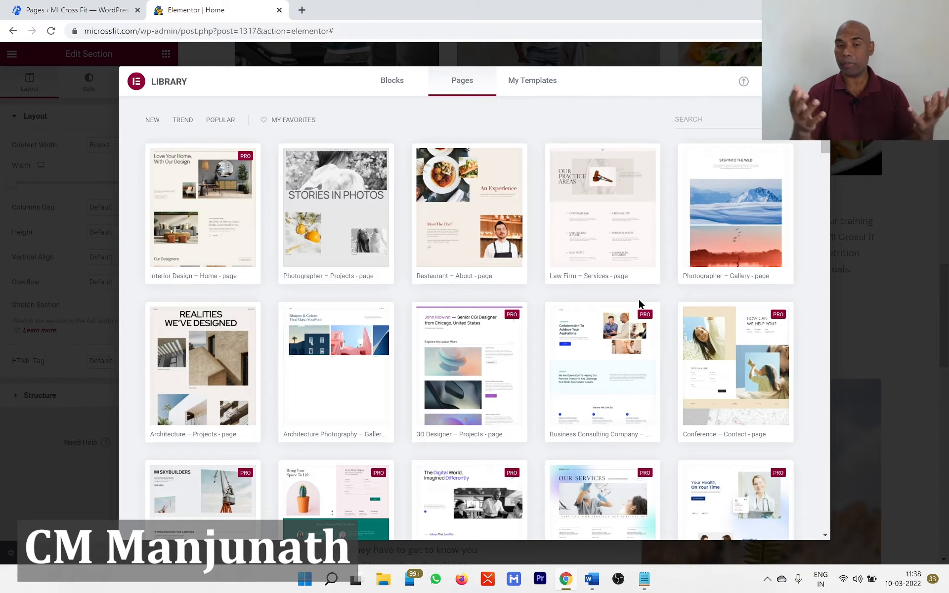
pyautogui.scroll(-15, 677, 302)
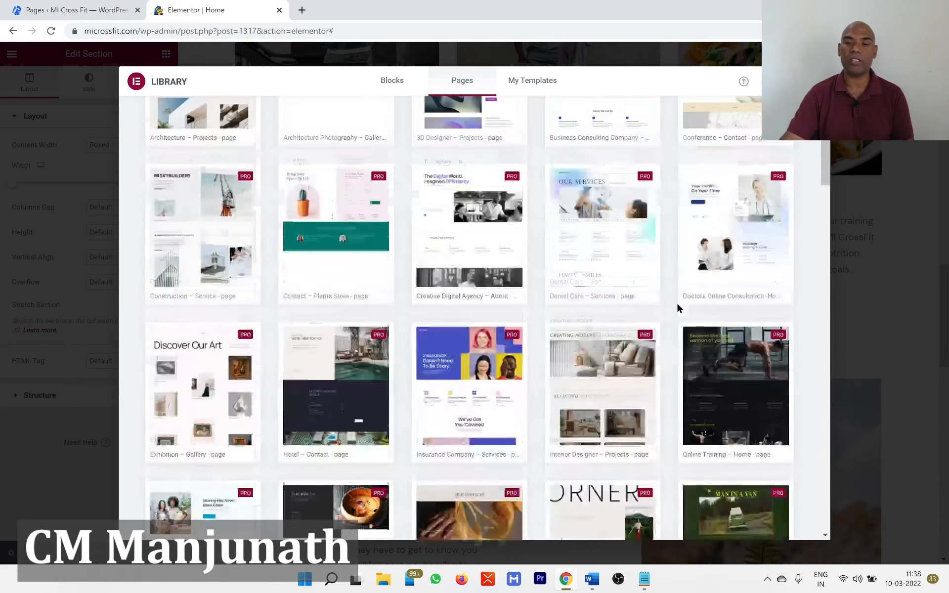
pyautogui.scroll(10, 696, 463)
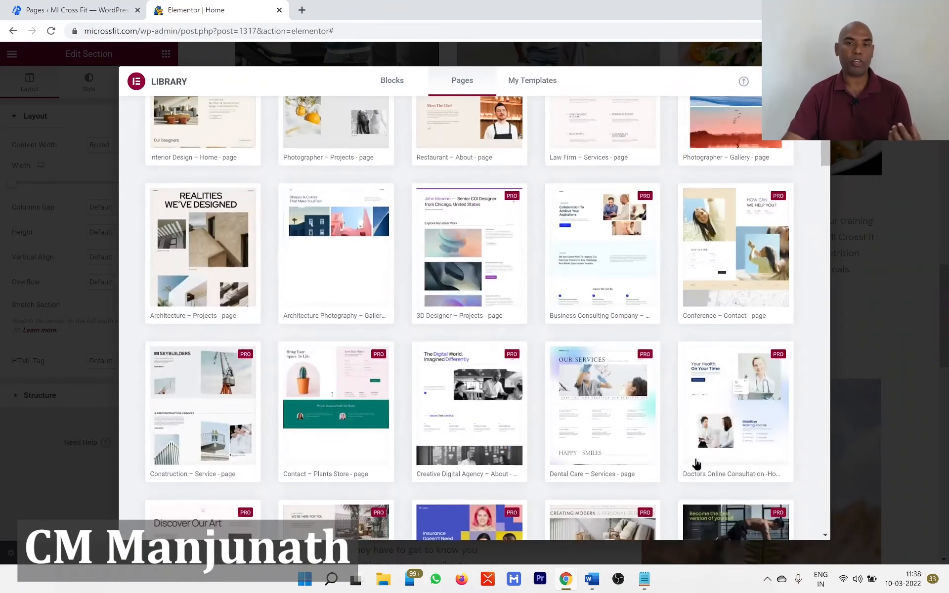
pyautogui.click(532, 80)
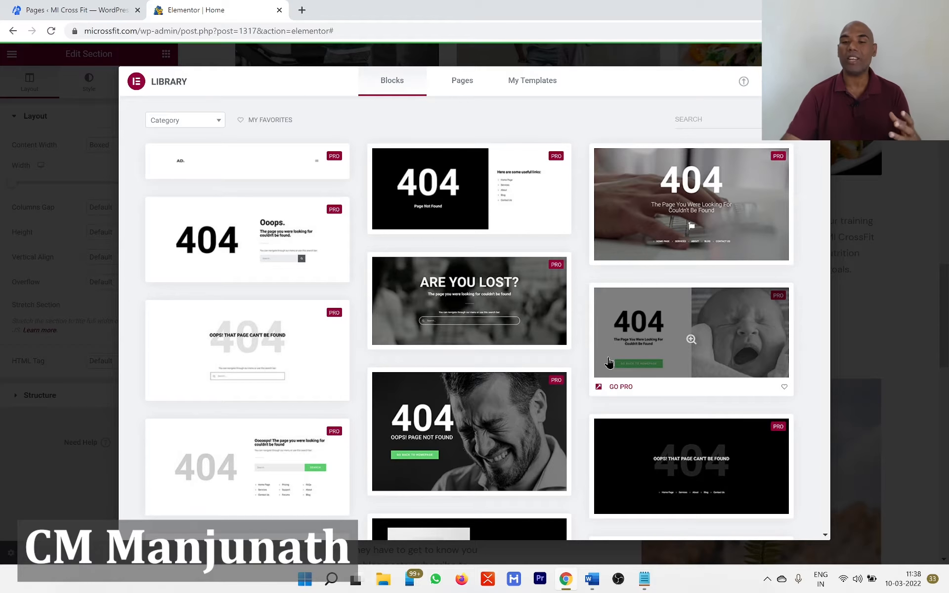
pyautogui.scroll(-10, 608, 362)
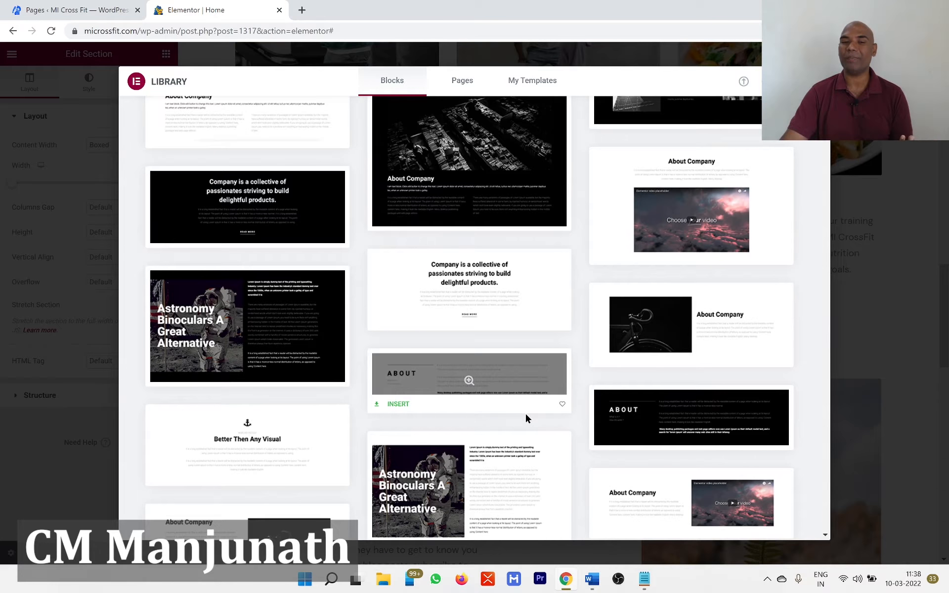
# Try to insert the black Astronomy Binoculars block template from the library.
pyautogui.click(249, 338)
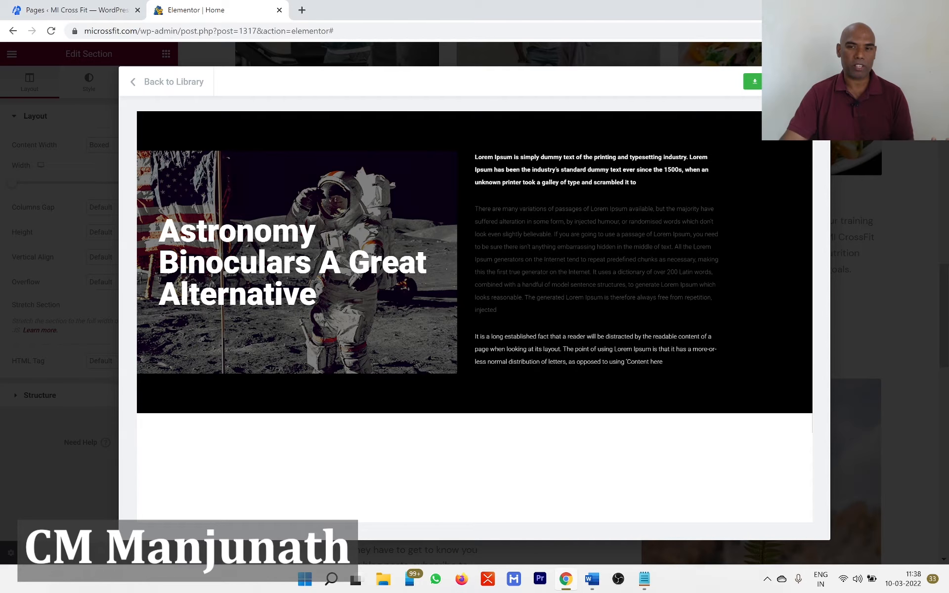
pyautogui.click(770, 81)
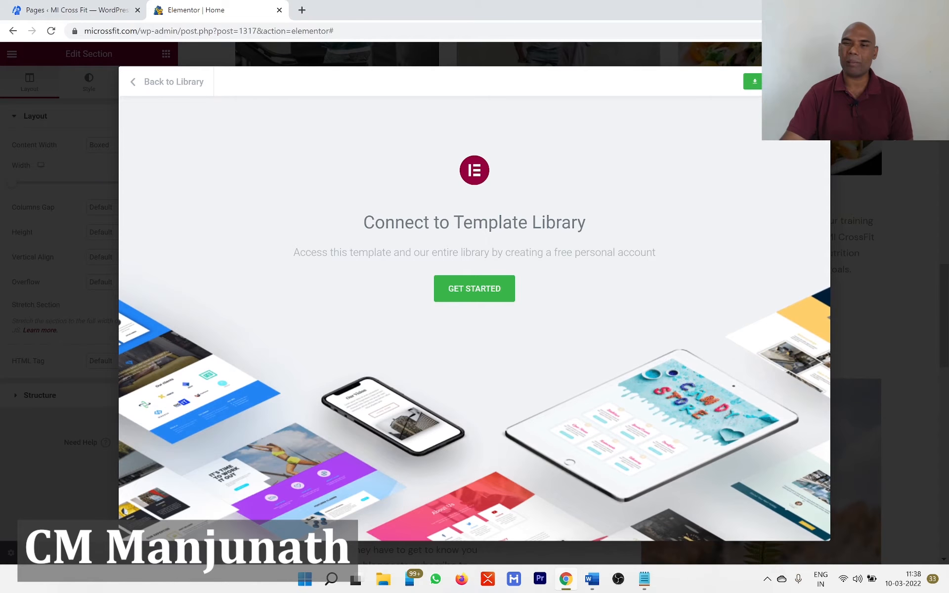
pyautogui.click(815, 82)
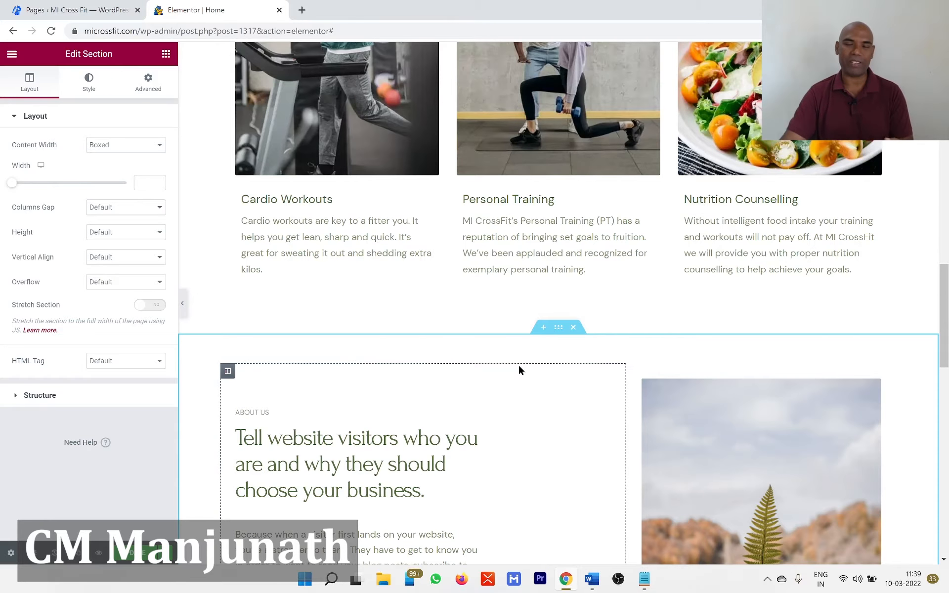
# Add a new single-column section between the services section and the About Us section.
pyautogui.click(542, 328)
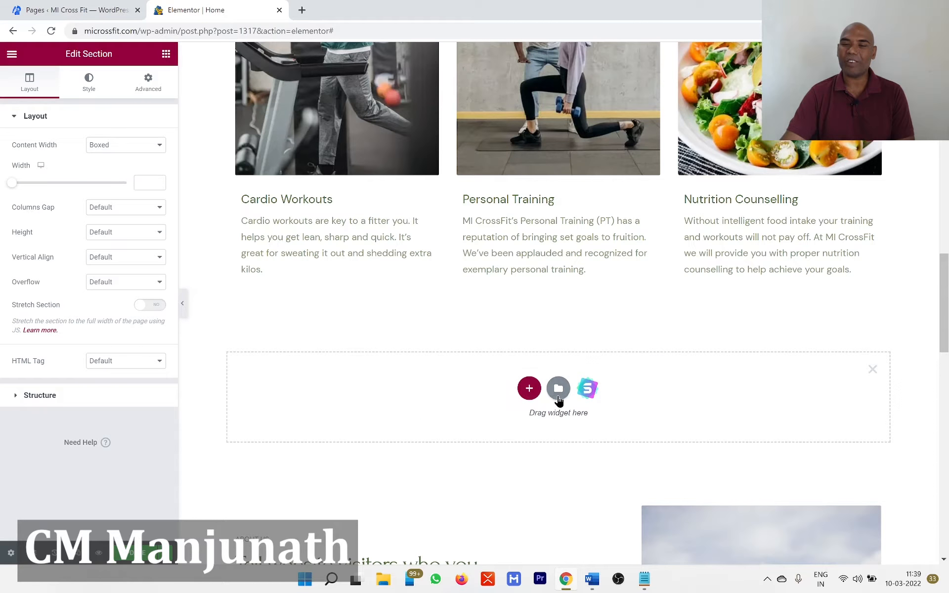
pyautogui.click(528, 390)
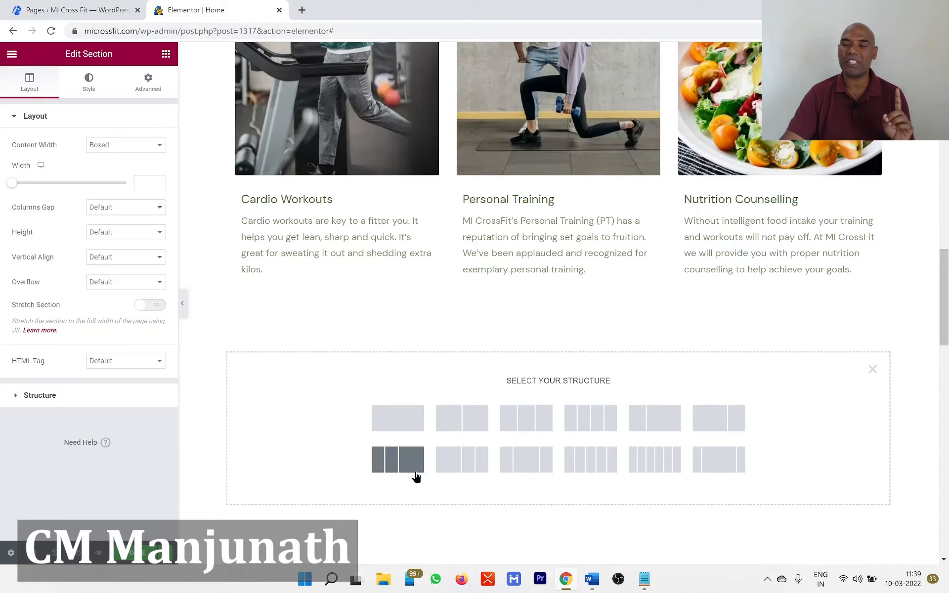
pyautogui.scroll(15, 710, 416)
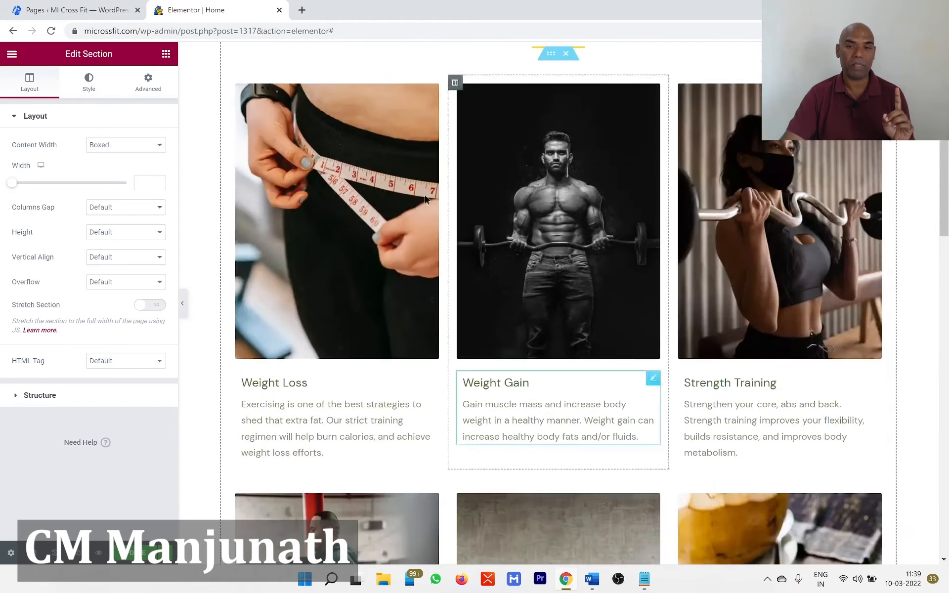
pyautogui.scroll(4, 578, 269)
pyautogui.scroll(-19, 661, 341)
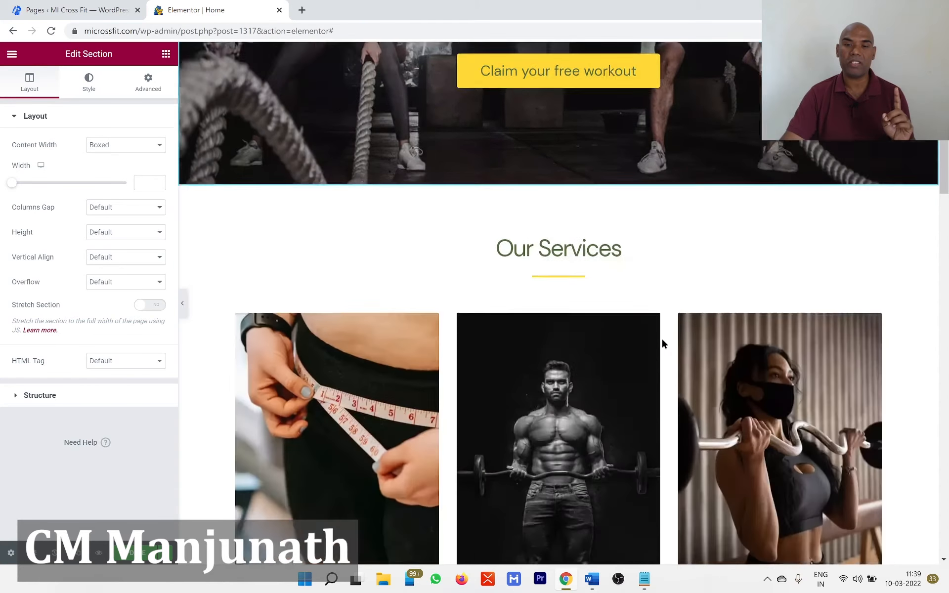
pyautogui.scroll(-4, 663, 344)
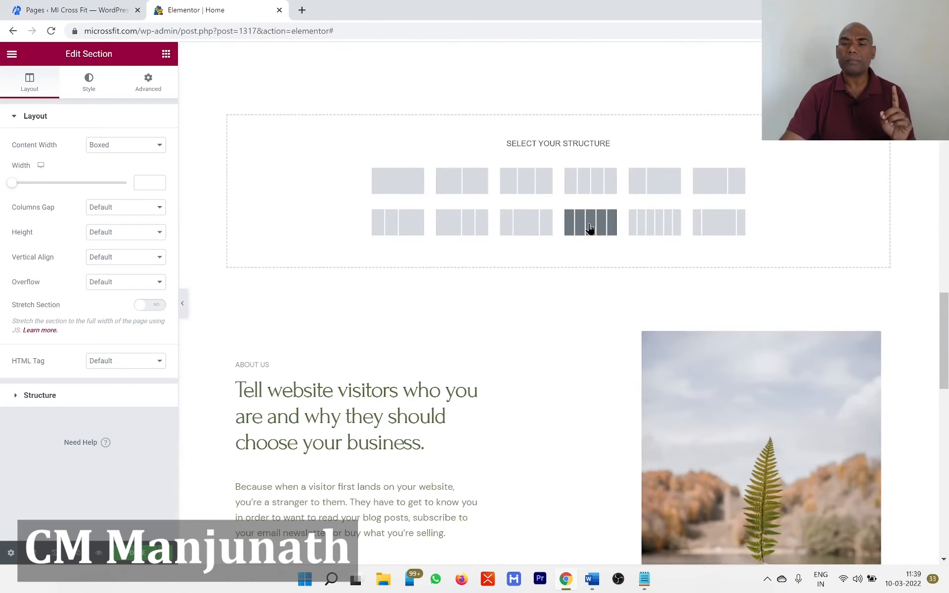
pyautogui.scroll(3, 589, 277)
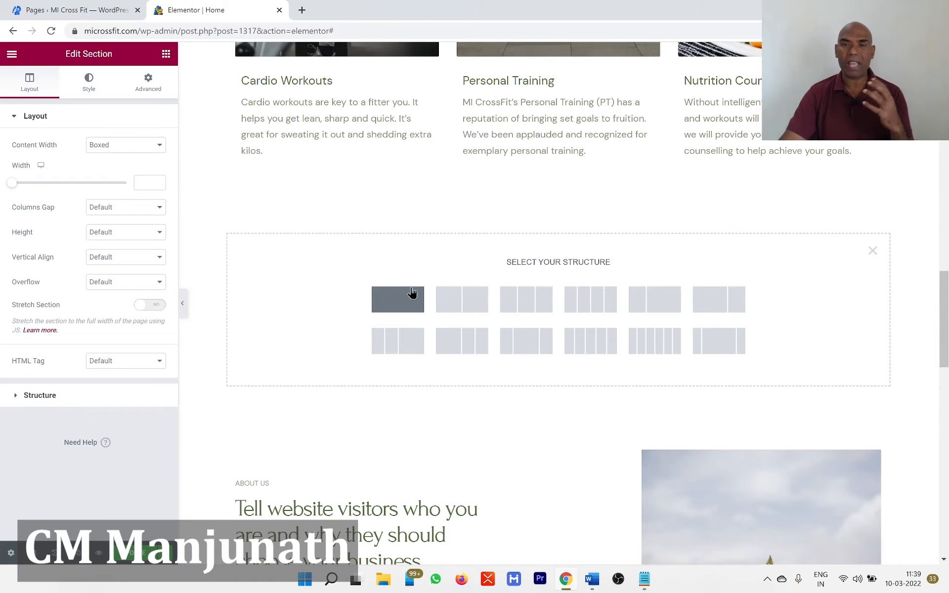
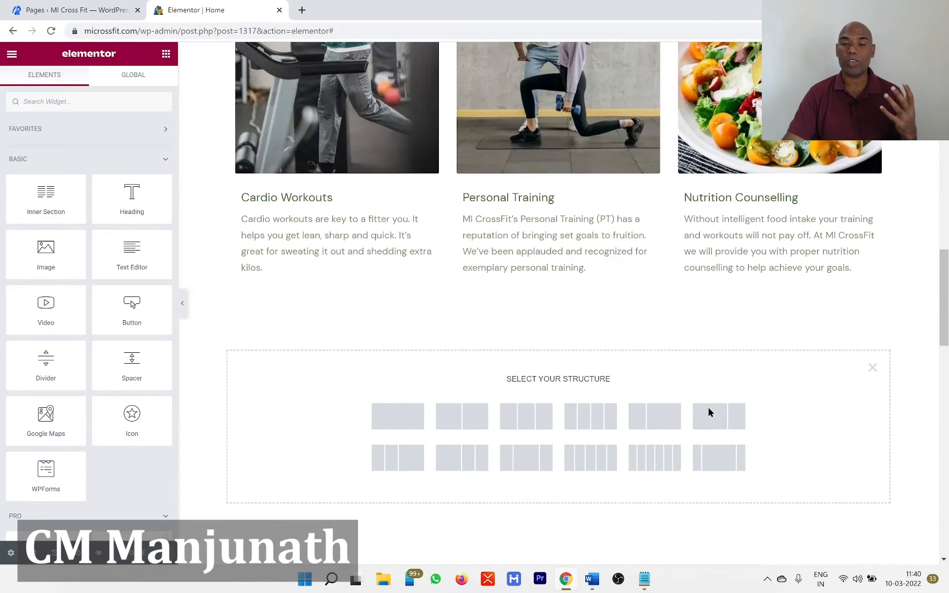
pyautogui.click(387, 420)
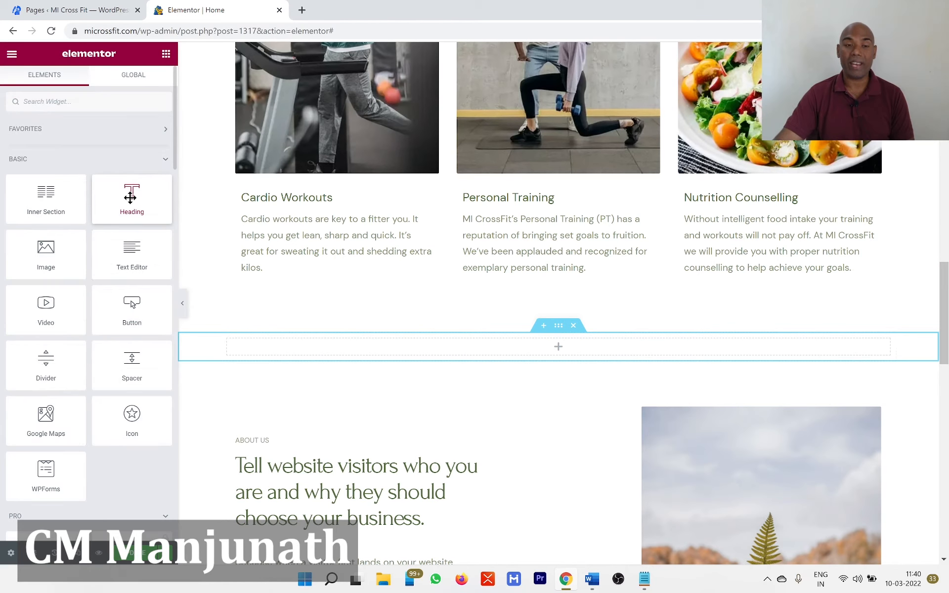
# Place a Heading widget in the new section with the title "Let us know your goals".
pyautogui.moveTo(130, 197)
pyautogui.mouseDown()
pyautogui.moveTo(130, 224)
pyautogui.moveTo(251, 278)
pyautogui.moveTo(127, 210)
pyautogui.mouseUp()
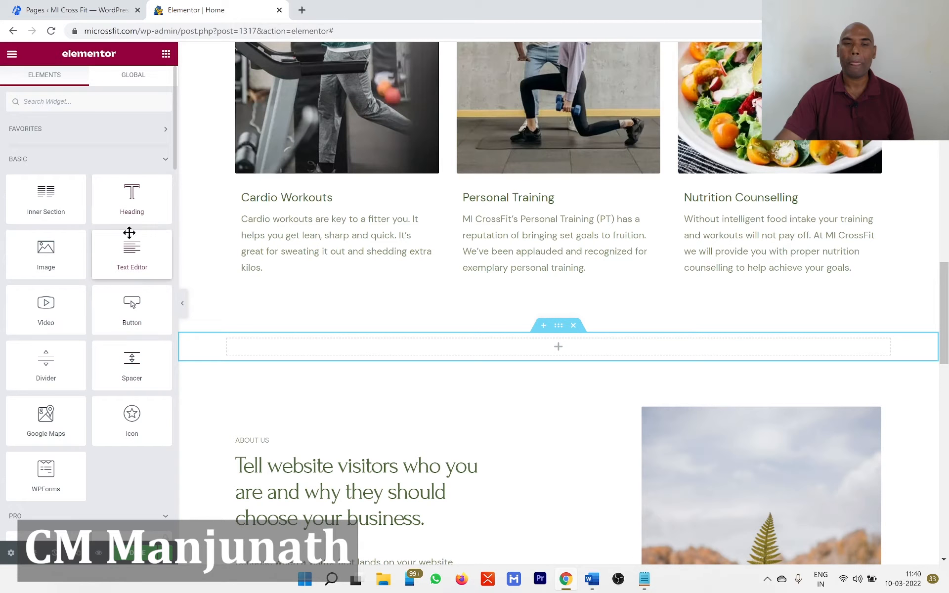
pyautogui.moveTo(138, 202); pyautogui.dragTo(559, 352)
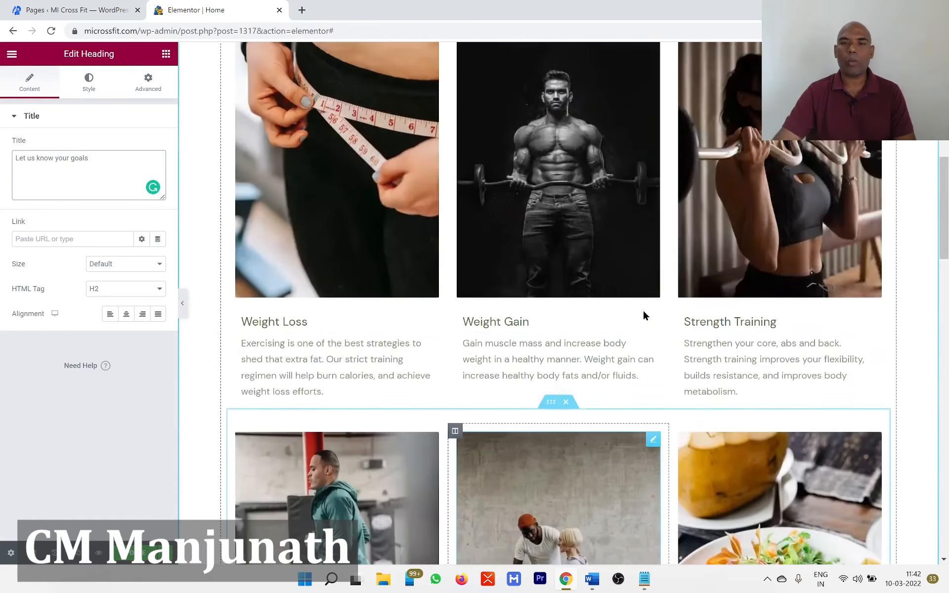
# Copy the "Our Services" heading's style onto the "Let us know your goals" heading.
pyautogui.scroll(6, 643, 315)
pyautogui.scroll(-1, 644, 313)
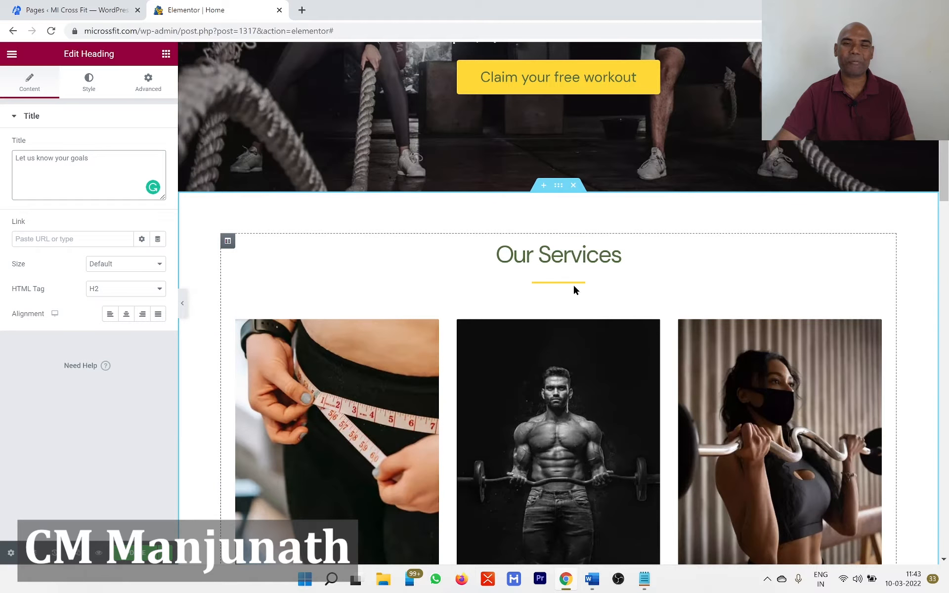
pyautogui.scroll(-15, 574, 290)
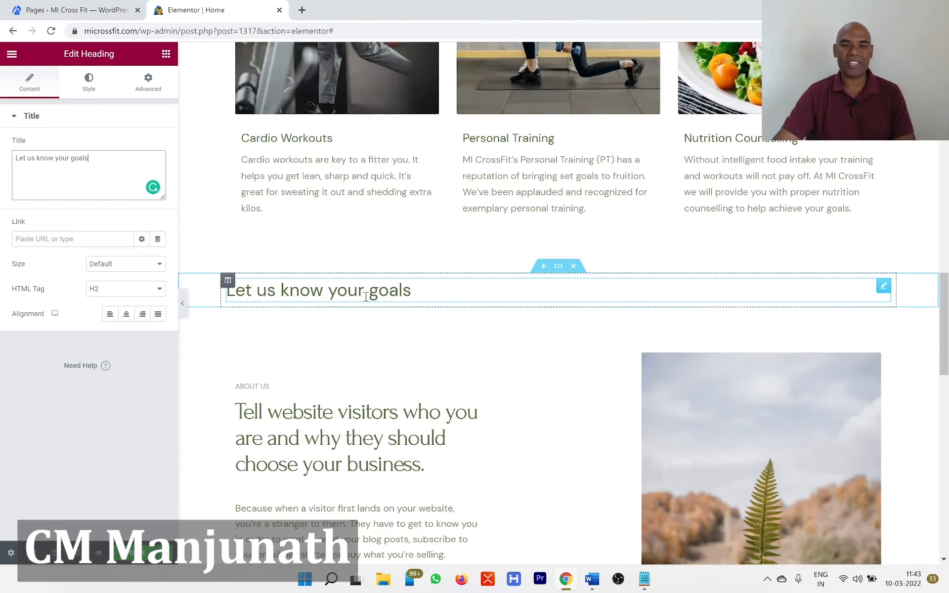
pyautogui.scroll(15, 389, 297)
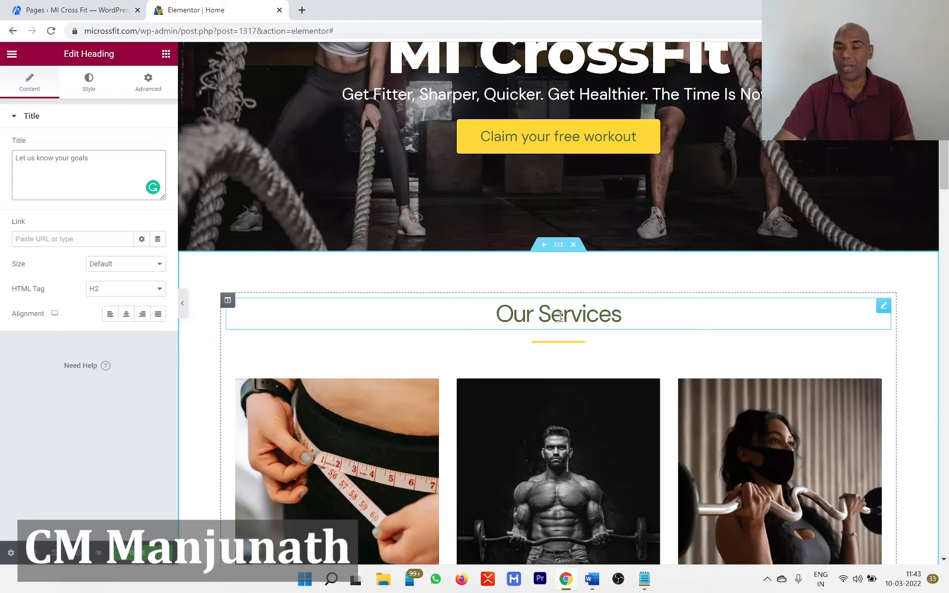
pyautogui.rightClick(883, 308)
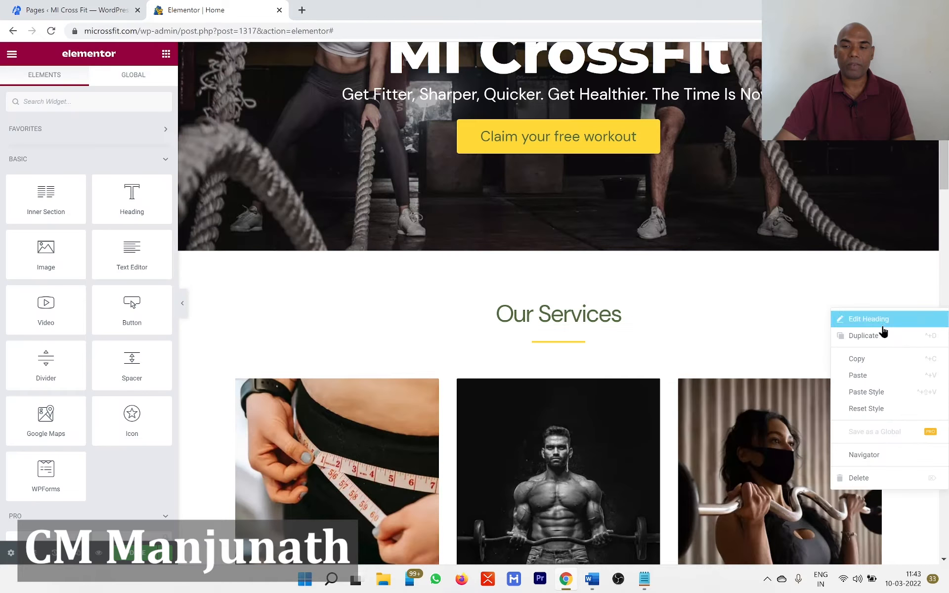
pyautogui.click(883, 363)
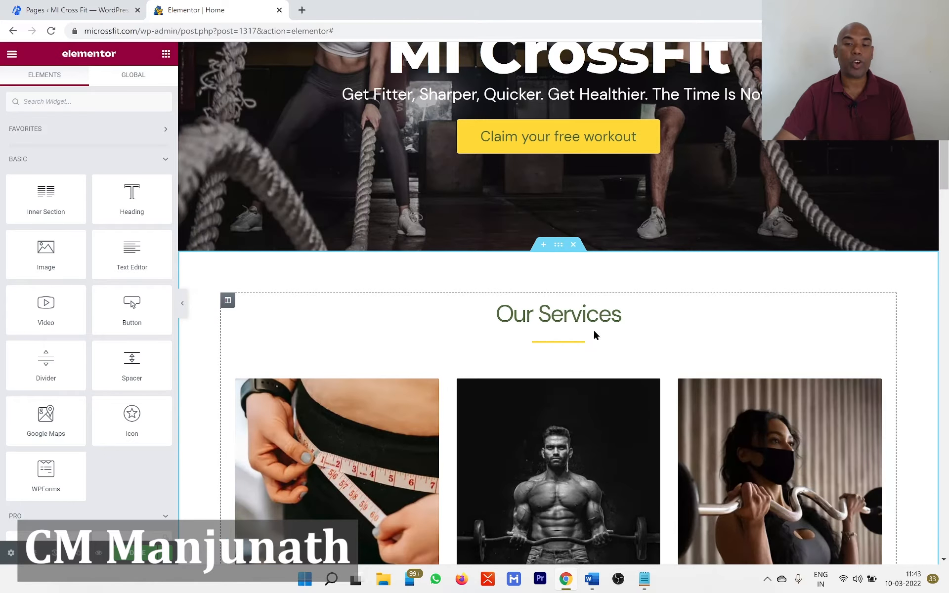
pyautogui.scroll(-15, 600, 329)
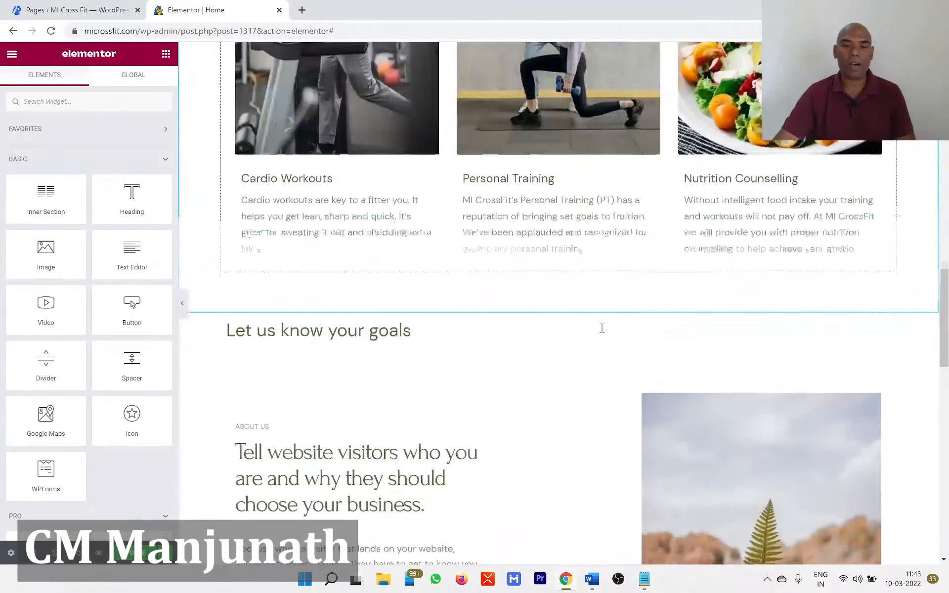
pyautogui.click(357, 178)
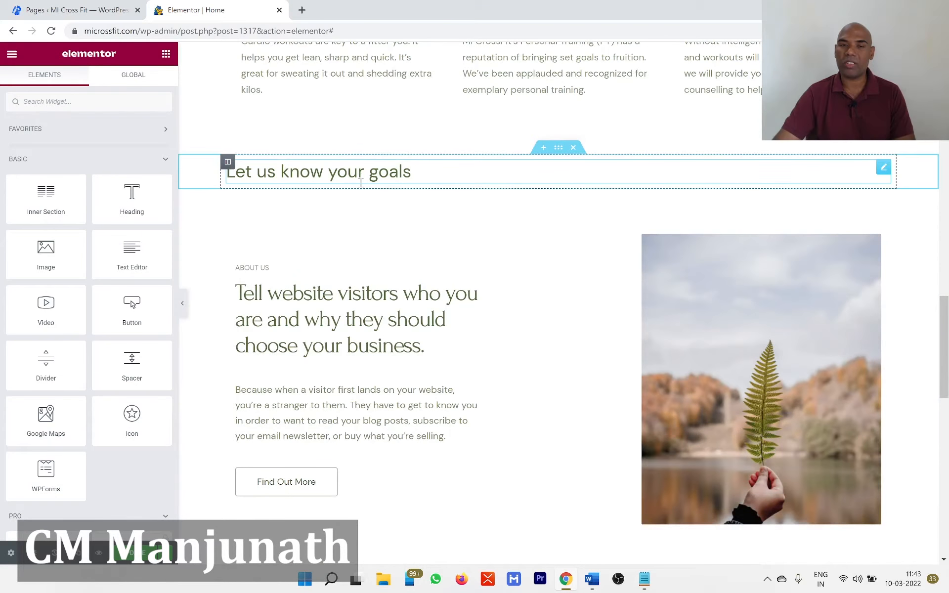
pyautogui.rightClick(881, 171)
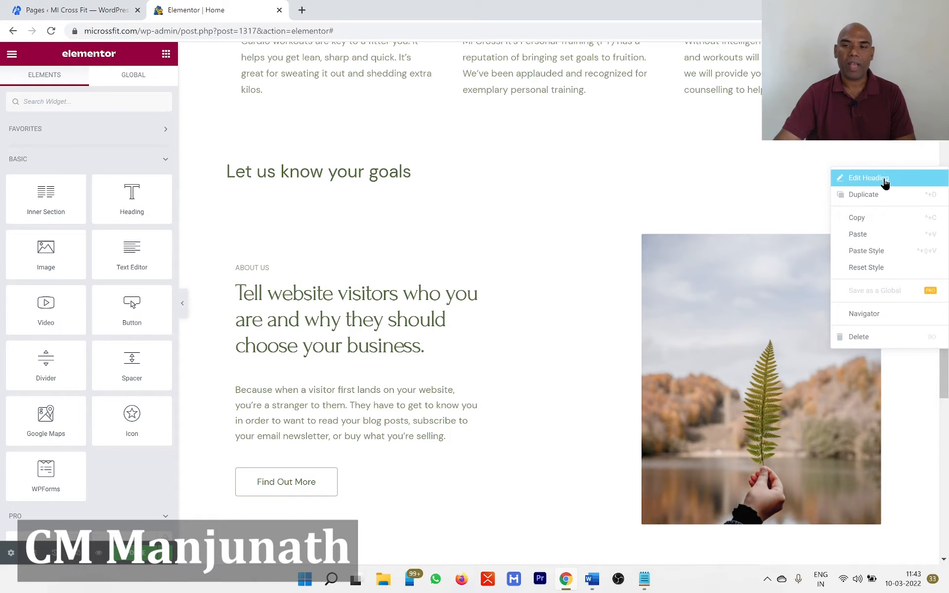
pyautogui.click(887, 255)
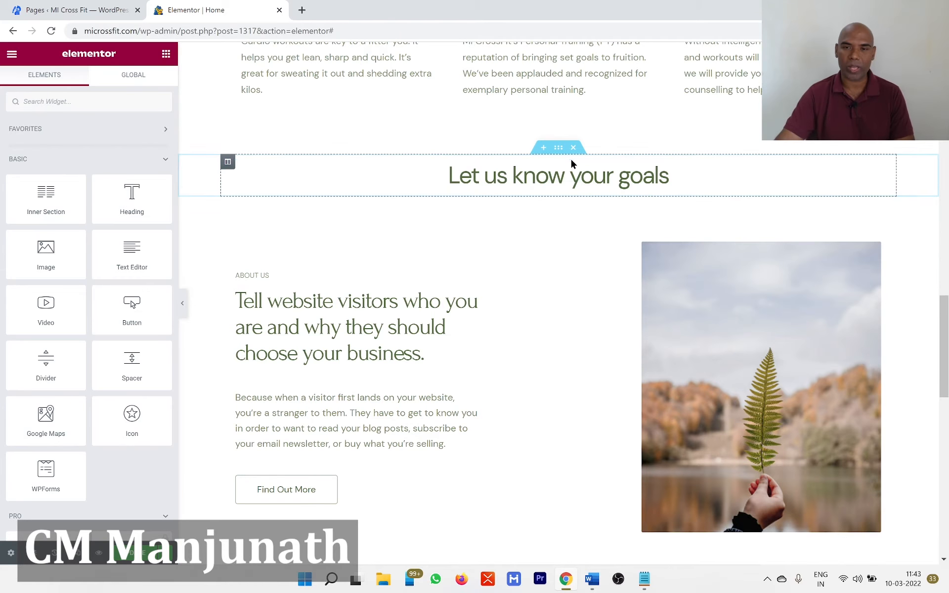
# Duplicate the yellow divider under "Our Services" and move the copy beneath the "Let us know your goals" heading.
pyautogui.scroll(4, 660, 212)
pyautogui.scroll(14, 659, 213)
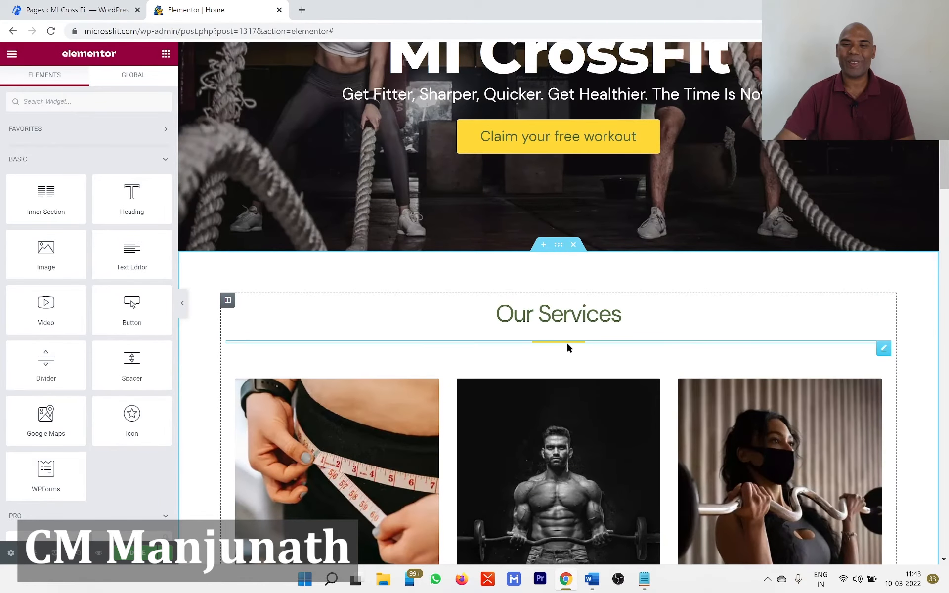
pyautogui.rightClick(883, 350)
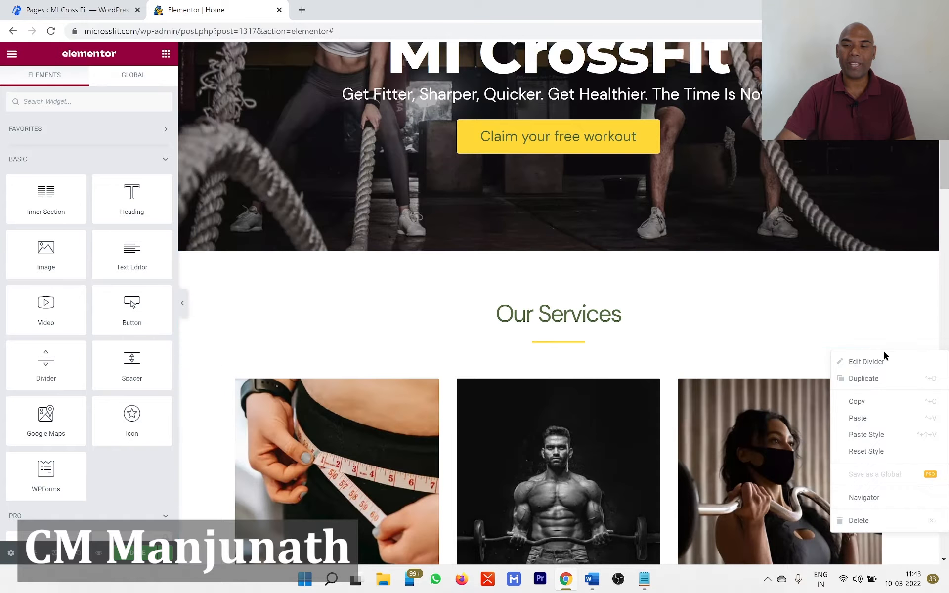
pyautogui.click(880, 379)
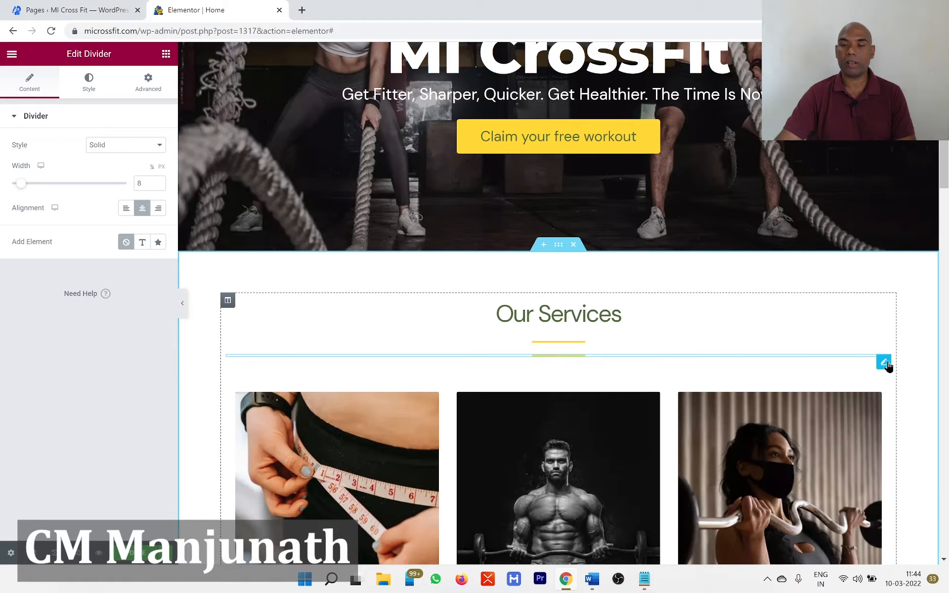
pyautogui.moveTo(888, 367); pyautogui.dragTo(882, 247)
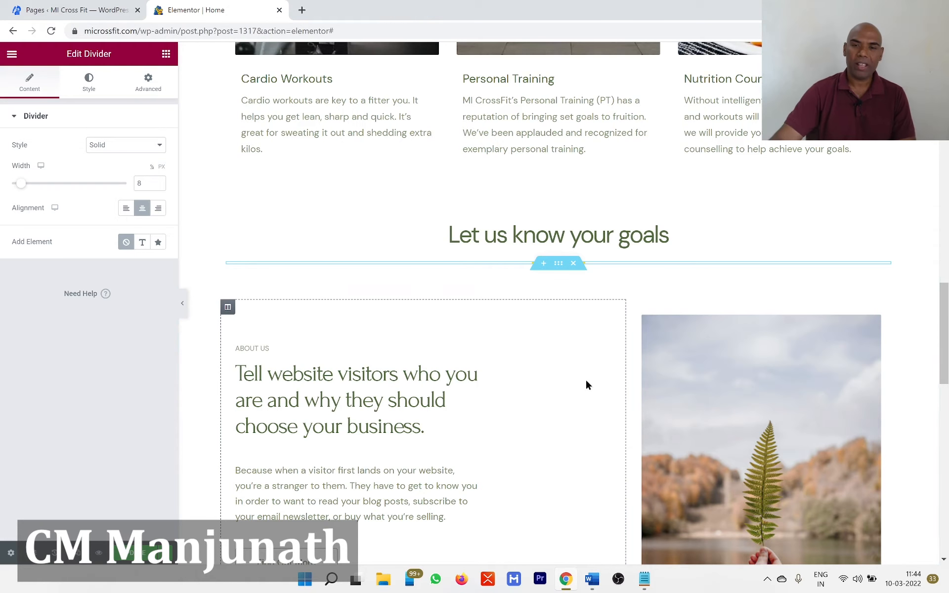
pyautogui.scroll(15, 568, 294)
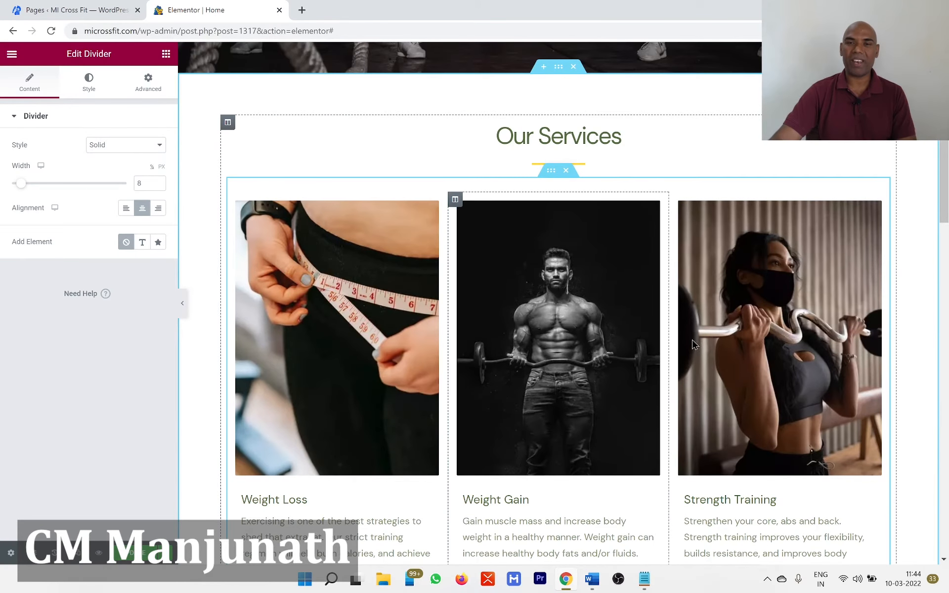
pyautogui.scroll(-10, 701, 344)
pyautogui.scroll(-8, 703, 349)
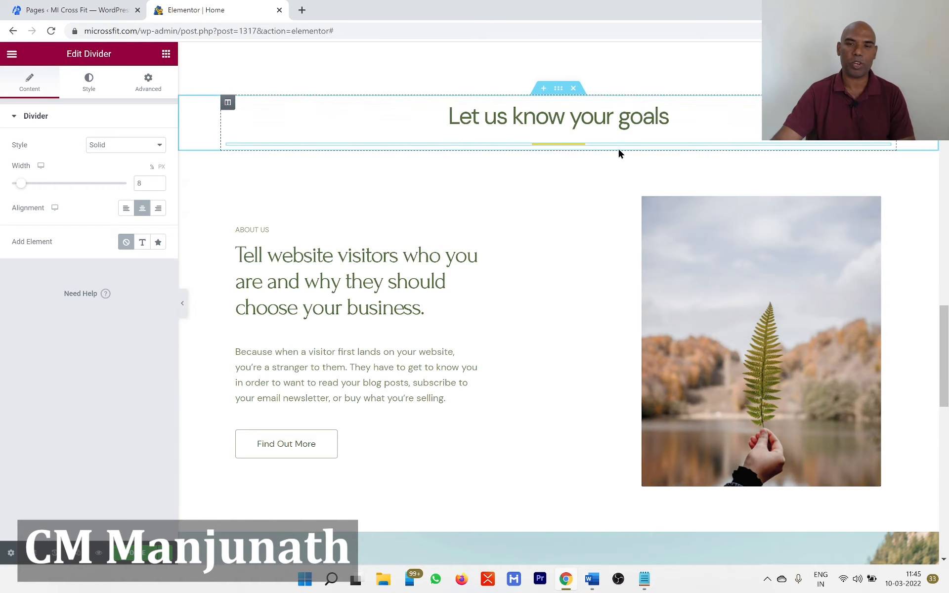
# Add a two-column Inner Section beneath the divider under the "Let us know your goals" heading.
pyautogui.click(559, 90)
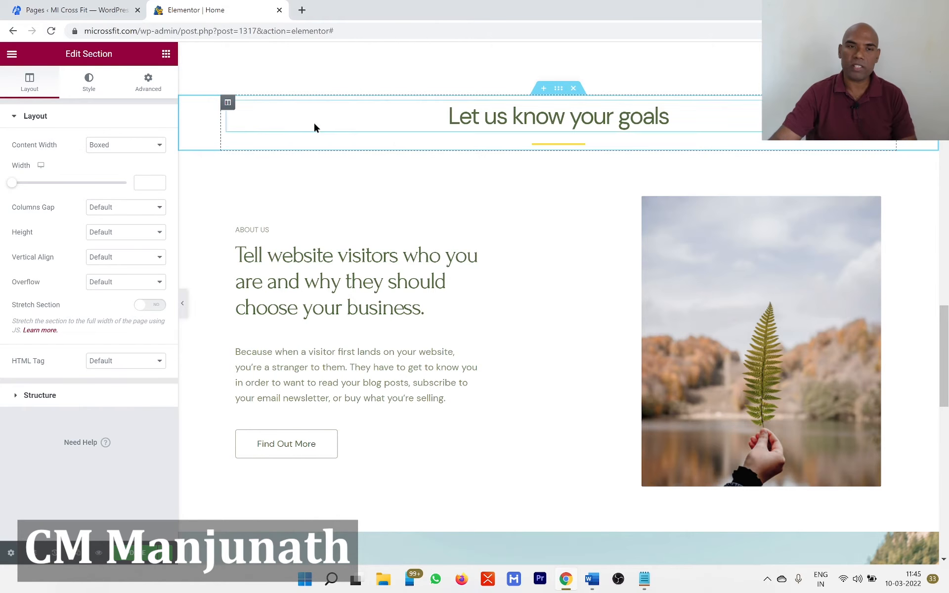
pyautogui.click(165, 56)
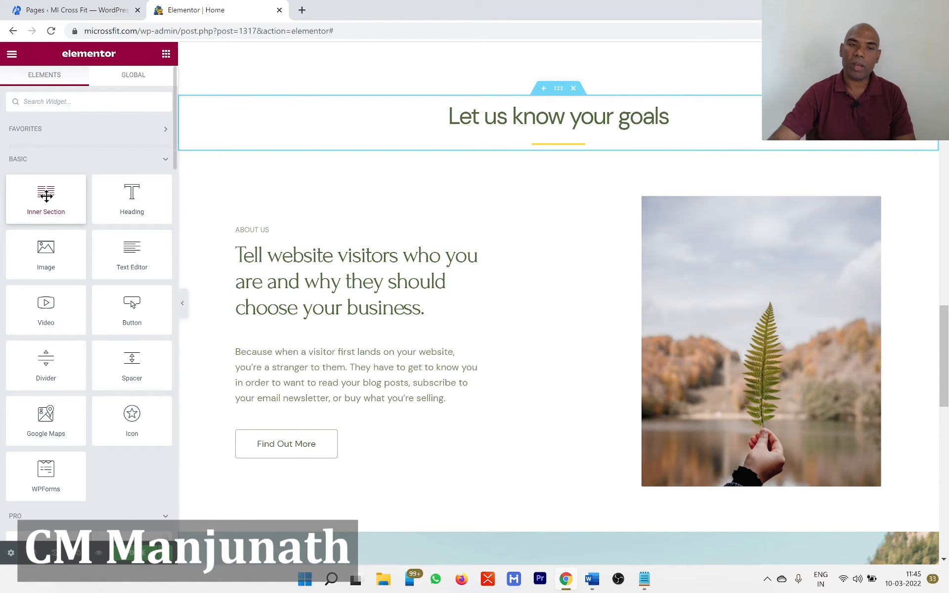
pyautogui.moveTo(46, 205); pyautogui.dragTo(603, 155)
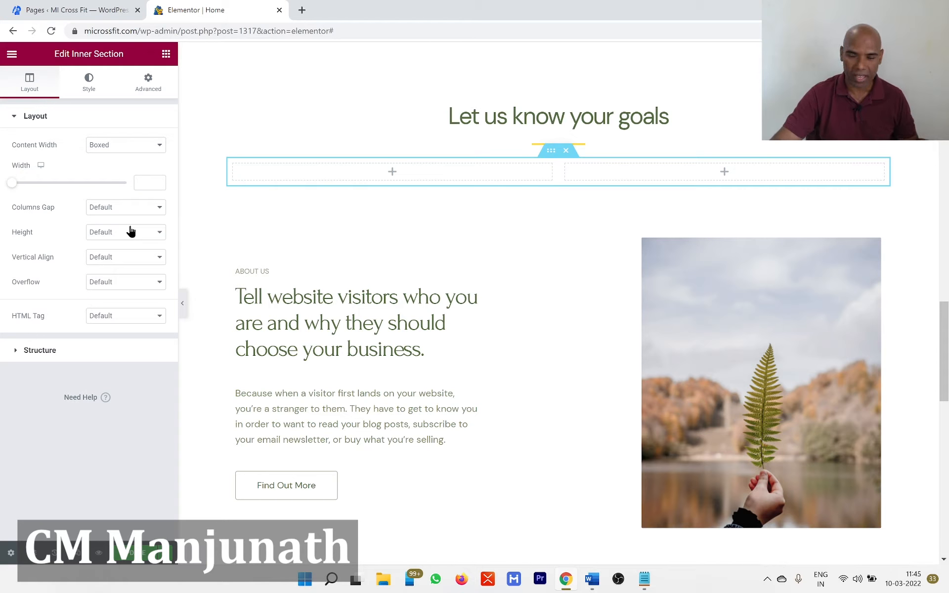
# Place an Image widget in the first column of the inner section and open its image selection.
pyautogui.click(393, 173)
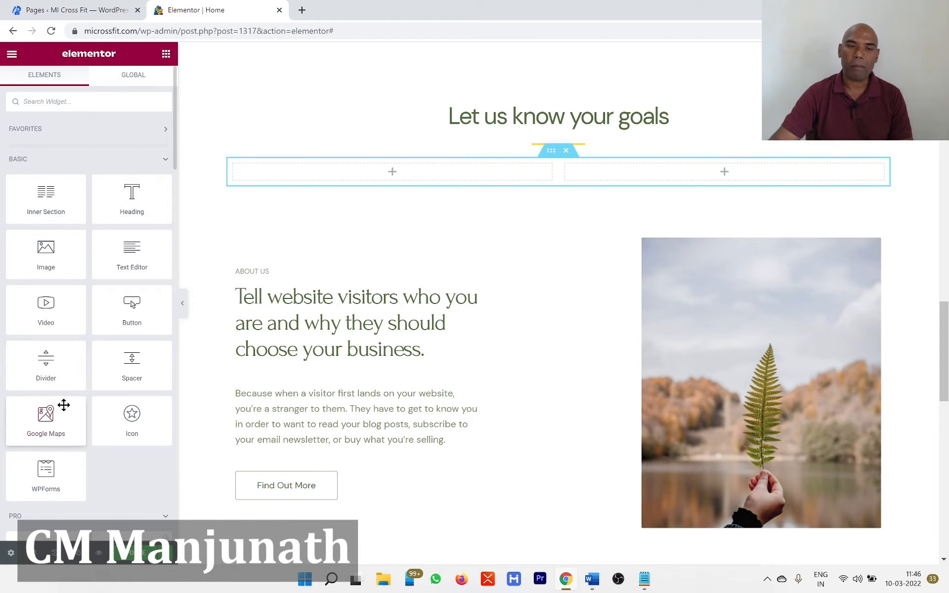
pyautogui.moveTo(52, 273); pyautogui.dragTo(432, 169)
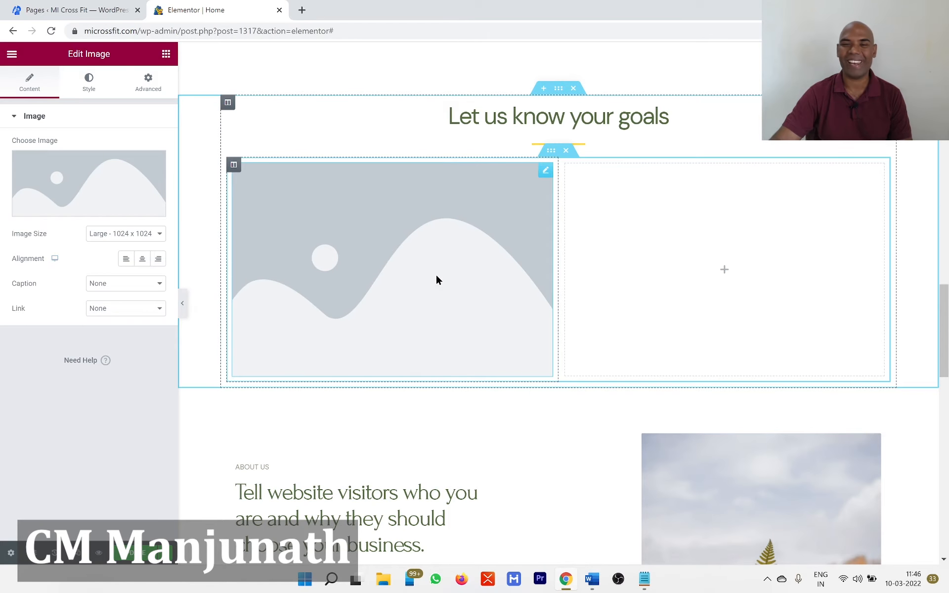
pyautogui.click(69, 186)
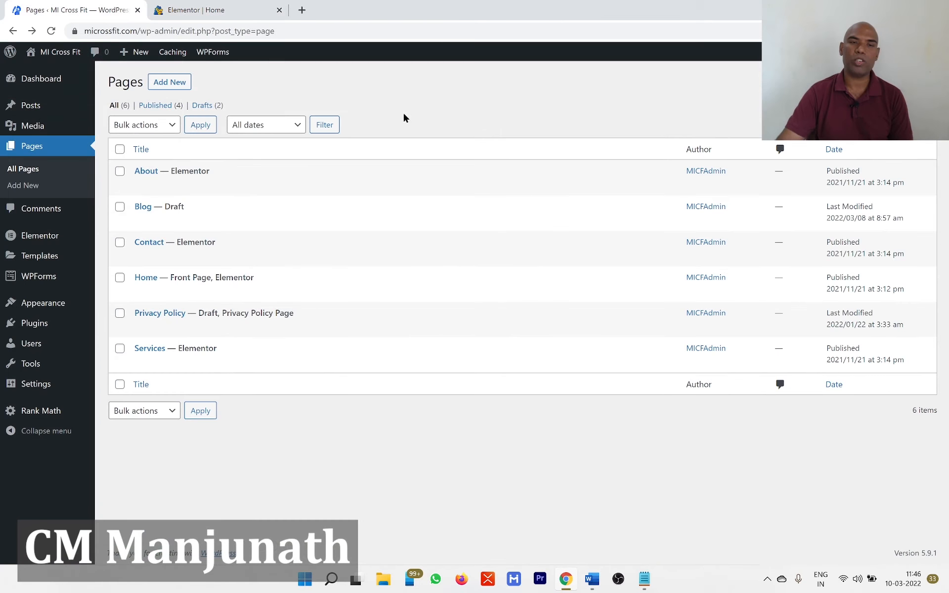
# Open the WordPress Add Plugins page and list "Contact Form 7" and "WP Forms" under "Plugins for Contact form:" in Notepad.
pyautogui.click(44, 325)
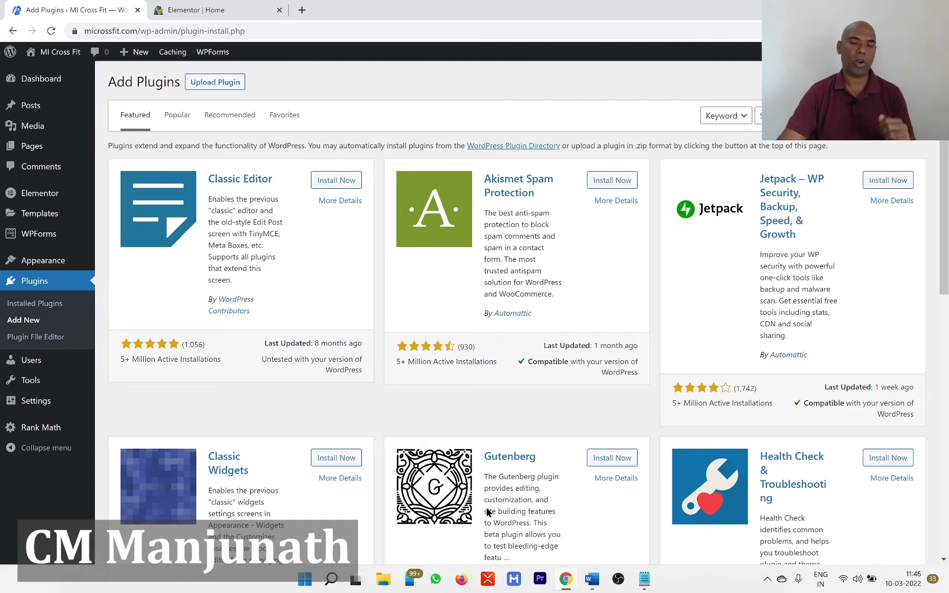
pyautogui.click(641, 581)
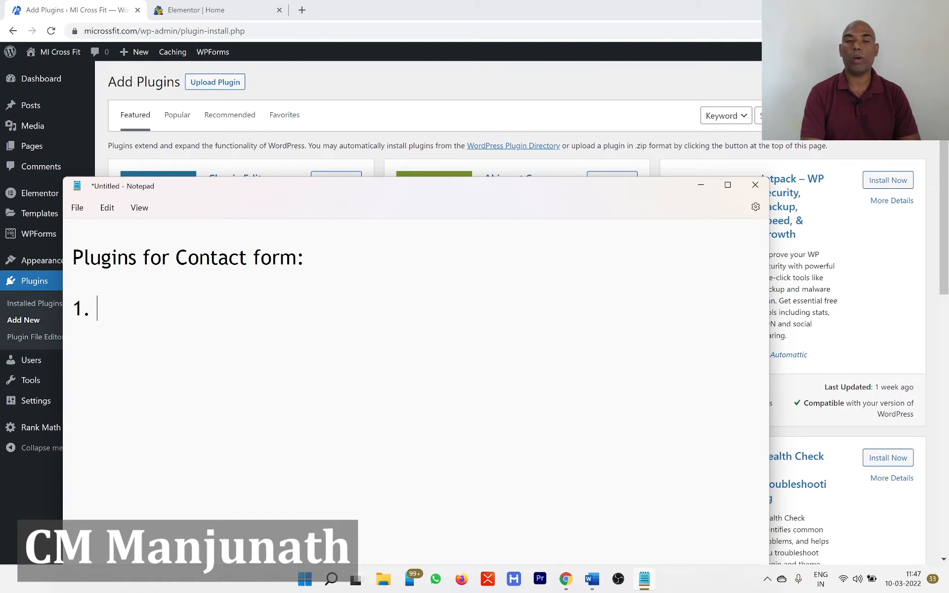
pyautogui.write('Contact Form 7')
pyautogui.press('Return')
pyautogui.write('2. WP Forms')
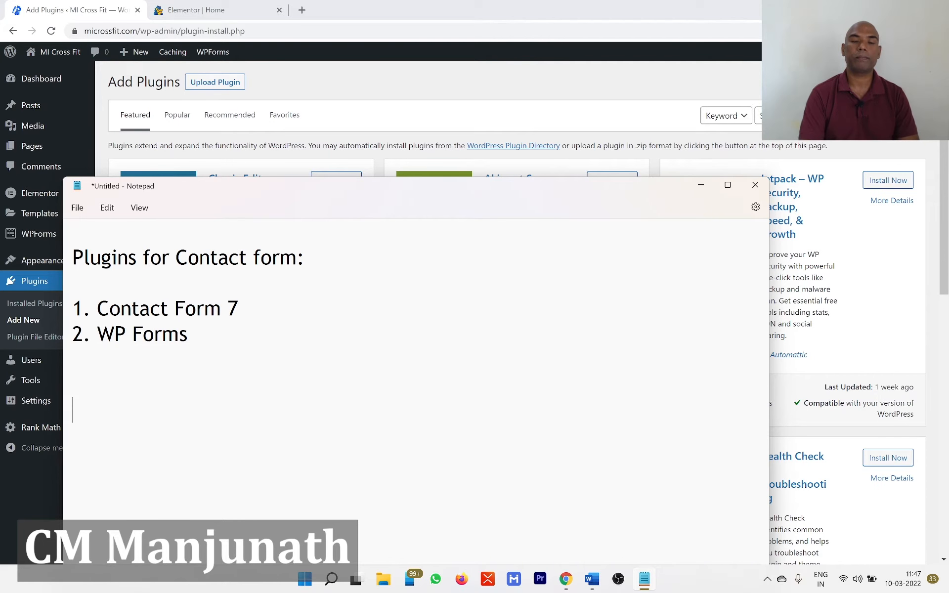
pyautogui.hotkey('alt', 'Tab')
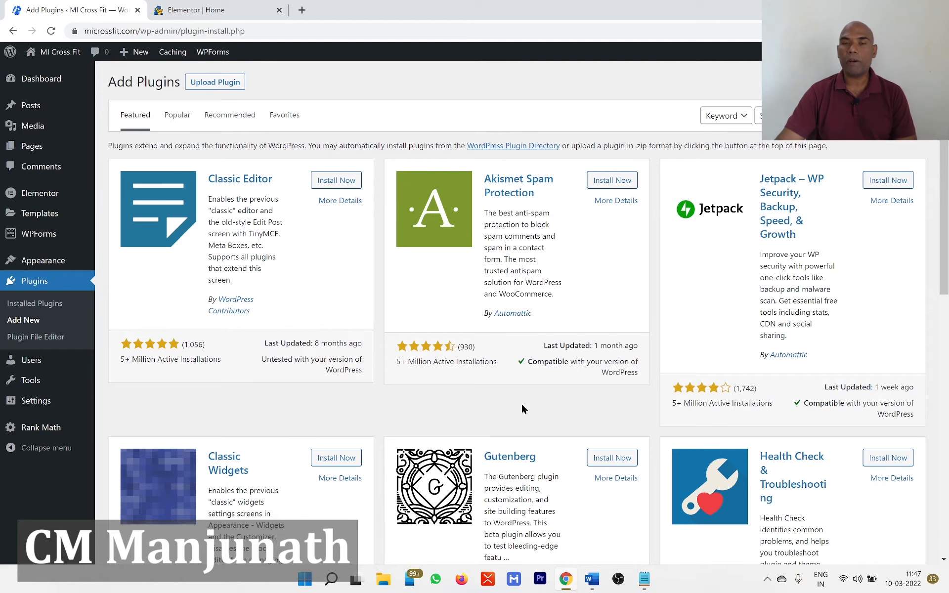
# Create a new form in WPForms from the Blank Form template.
pyautogui.moveTo(48, 241)
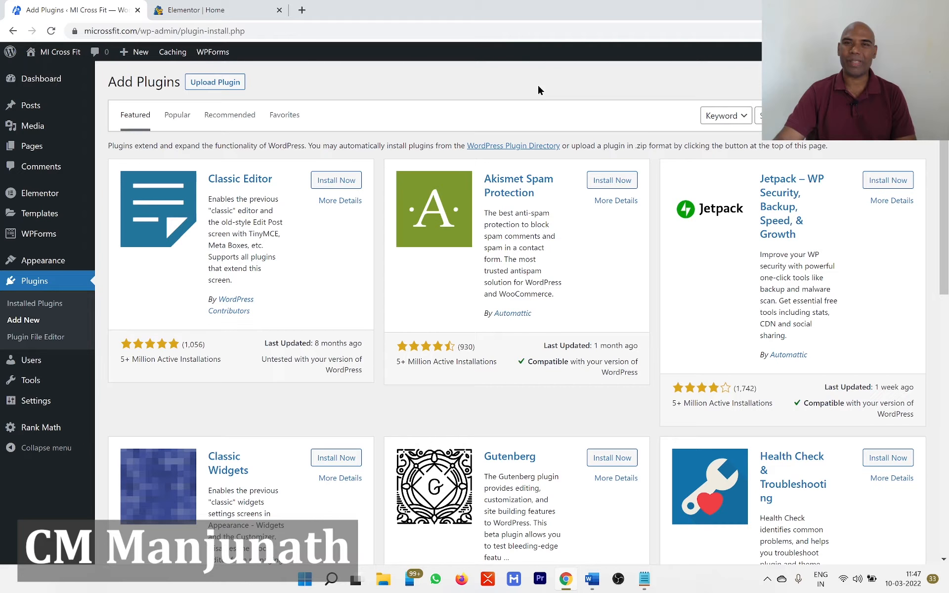
pyautogui.click(43, 243)
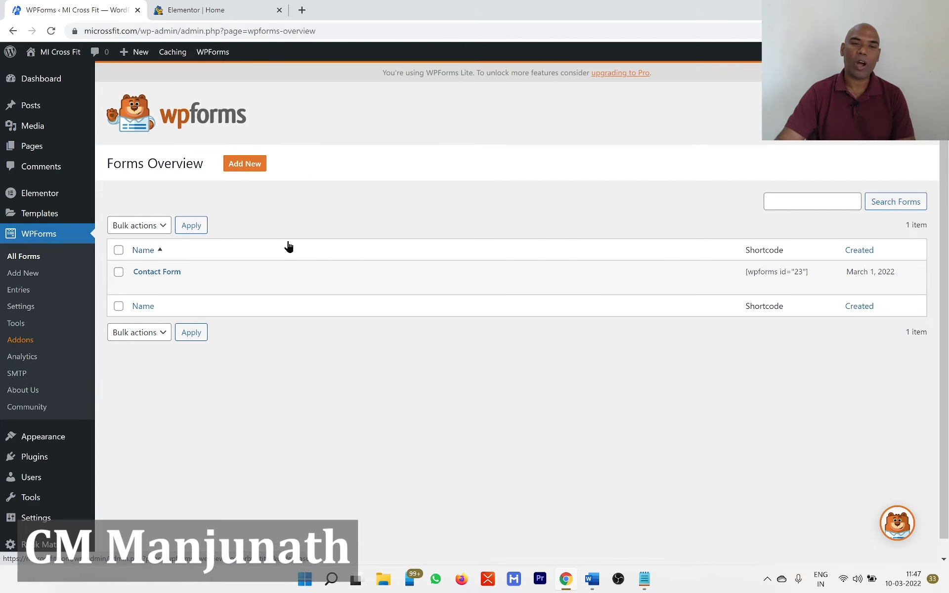
pyautogui.click(247, 167)
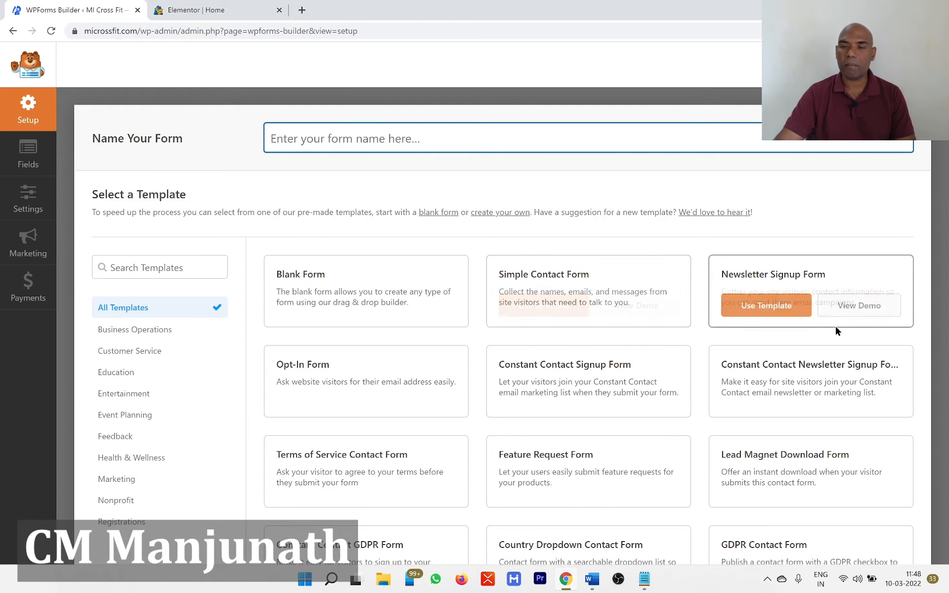
pyautogui.moveTo(317, 300)
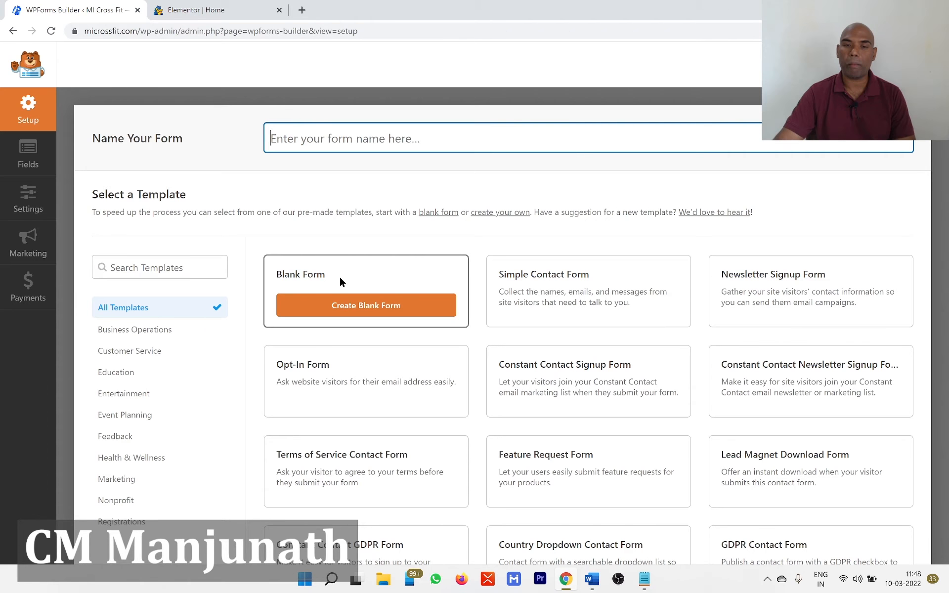
pyautogui.click(375, 310)
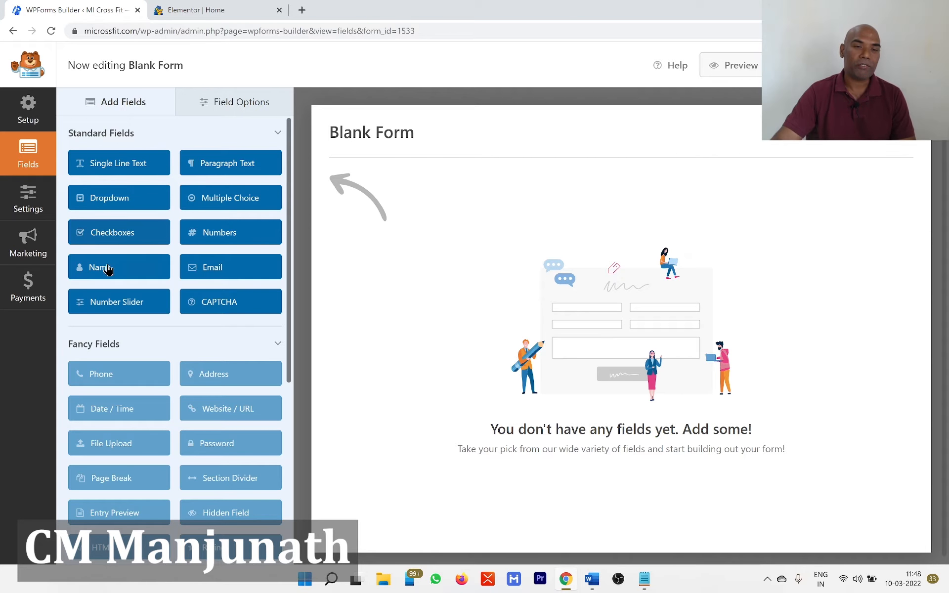
# Add a Name field to the blank form and set its format to Simple.
pyautogui.moveTo(104, 269); pyautogui.dragTo(425, 183)
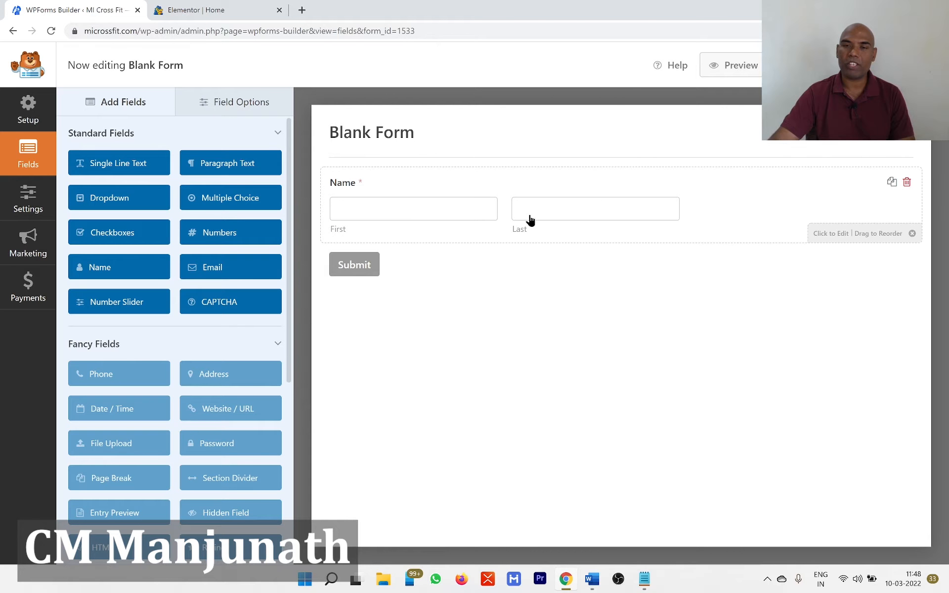
pyautogui.click(465, 213)
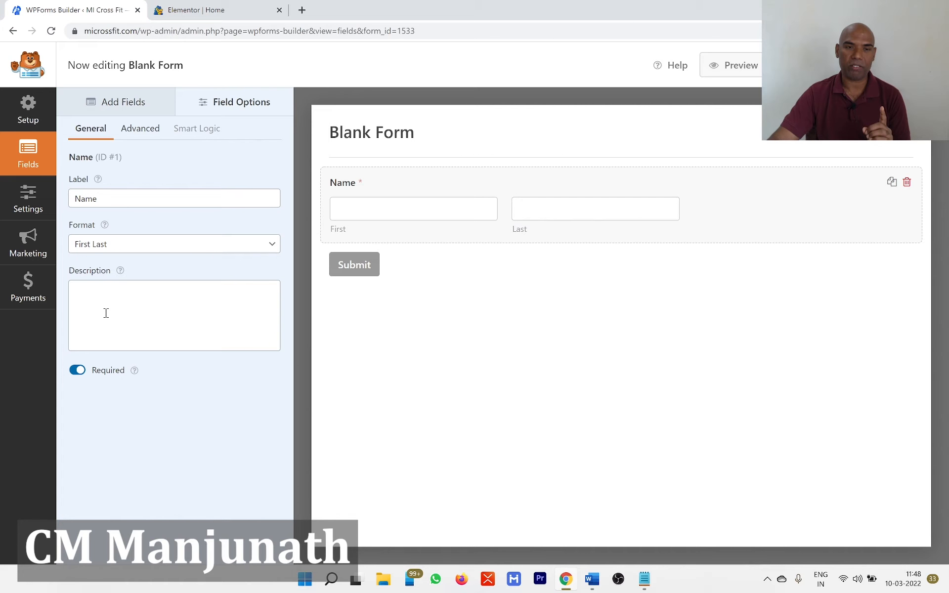
pyautogui.click(111, 245)
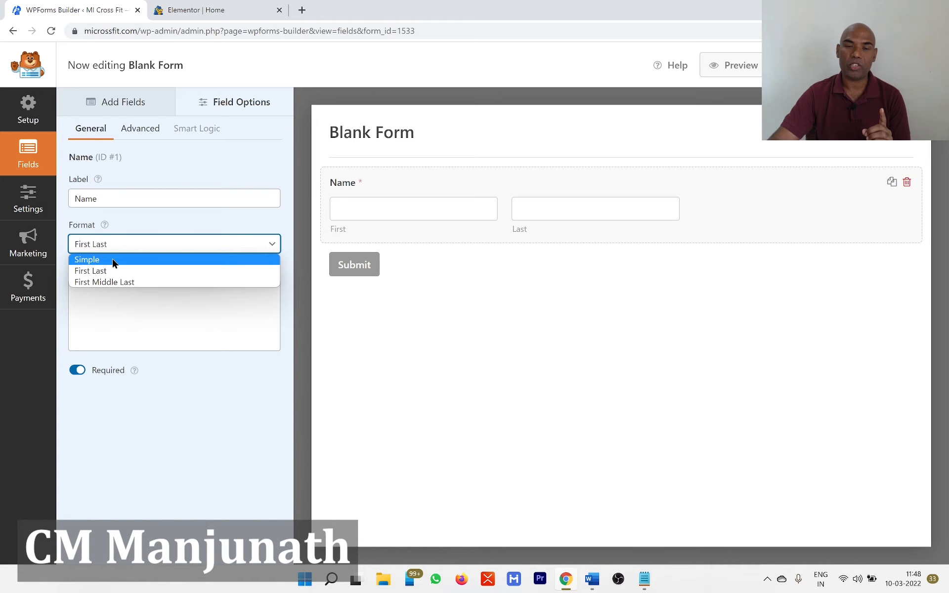
pyautogui.click(113, 261)
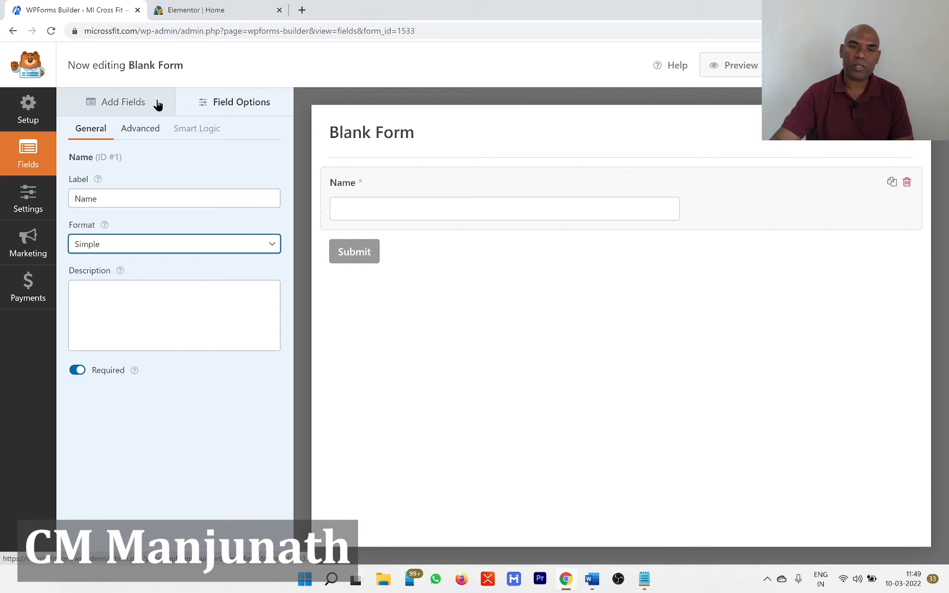
# Add a Numbers field below Name, label it "Phone" and make it required.
pyautogui.click(130, 107)
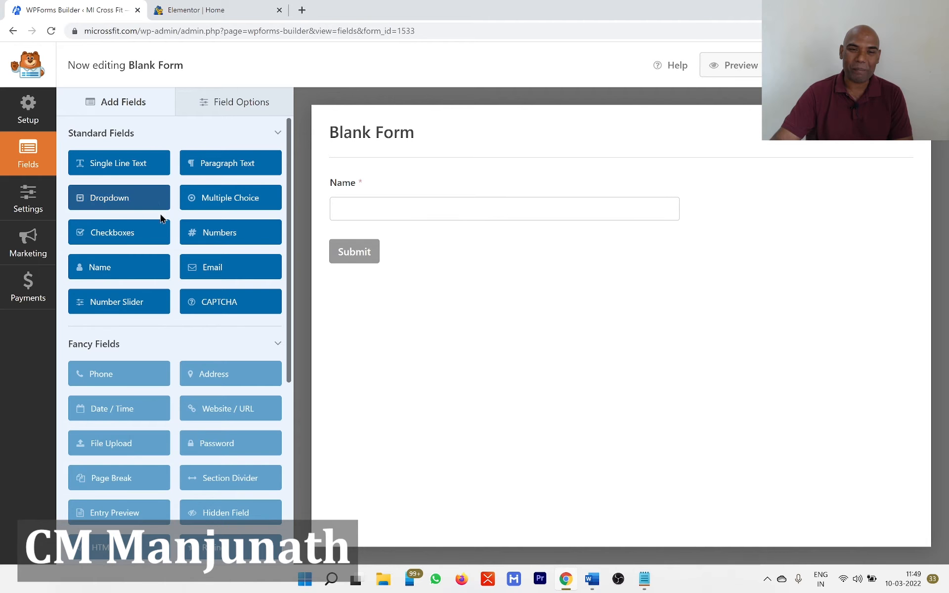
pyautogui.moveTo(233, 233); pyautogui.dragTo(390, 243)
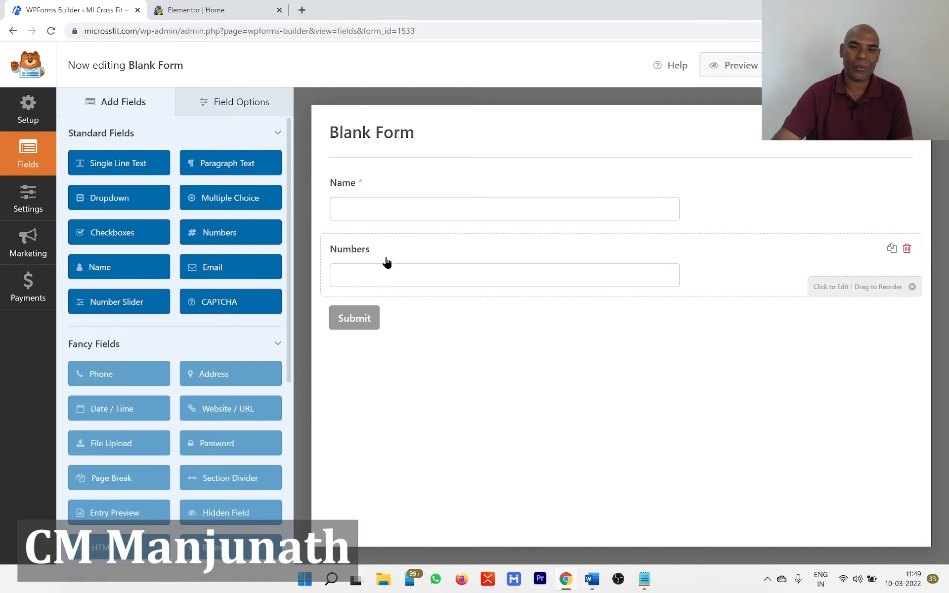
pyautogui.click(386, 275)
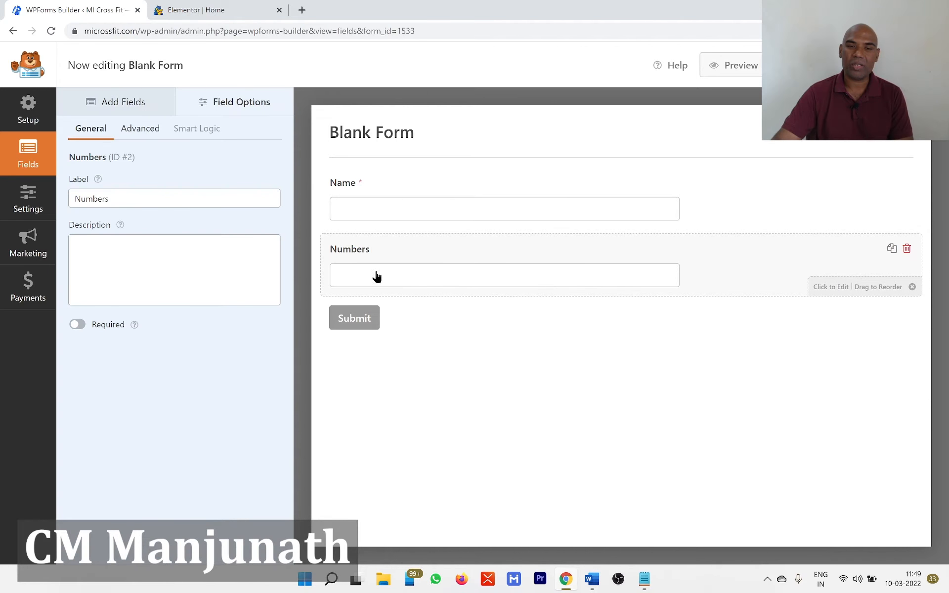
pyautogui.click(150, 201)
pyautogui.hotkey('ctrl', 'a')
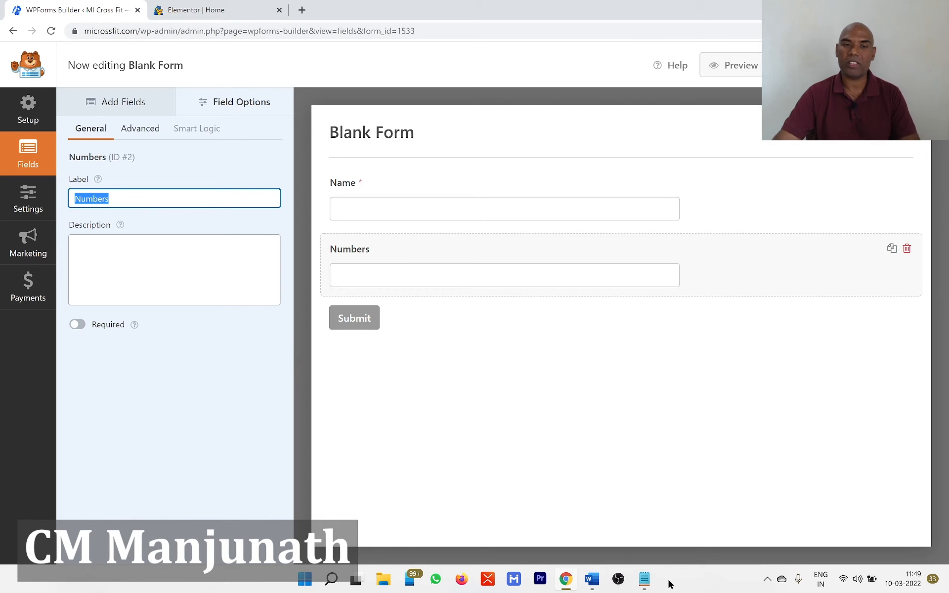
pyautogui.write('Phone')
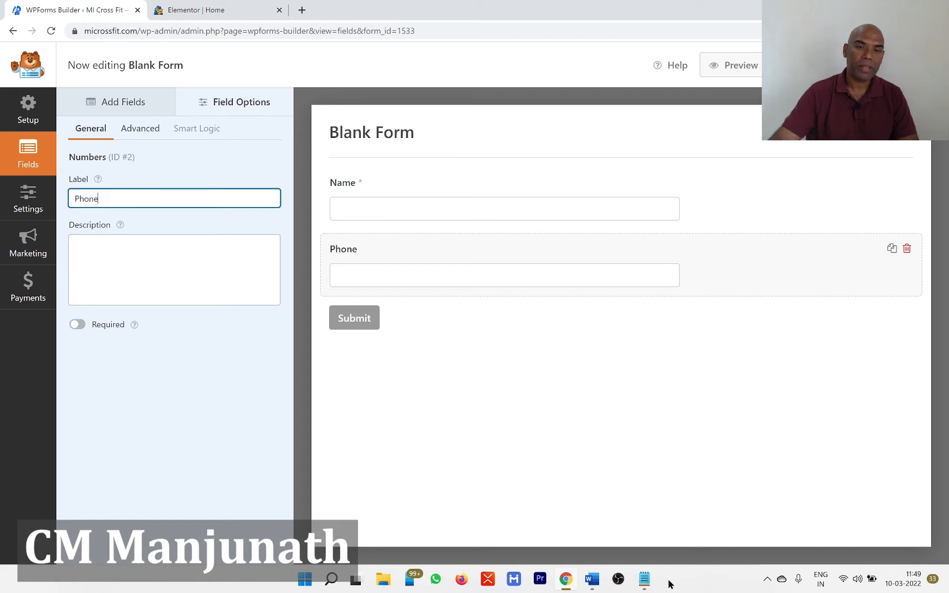
pyautogui.click(78, 327)
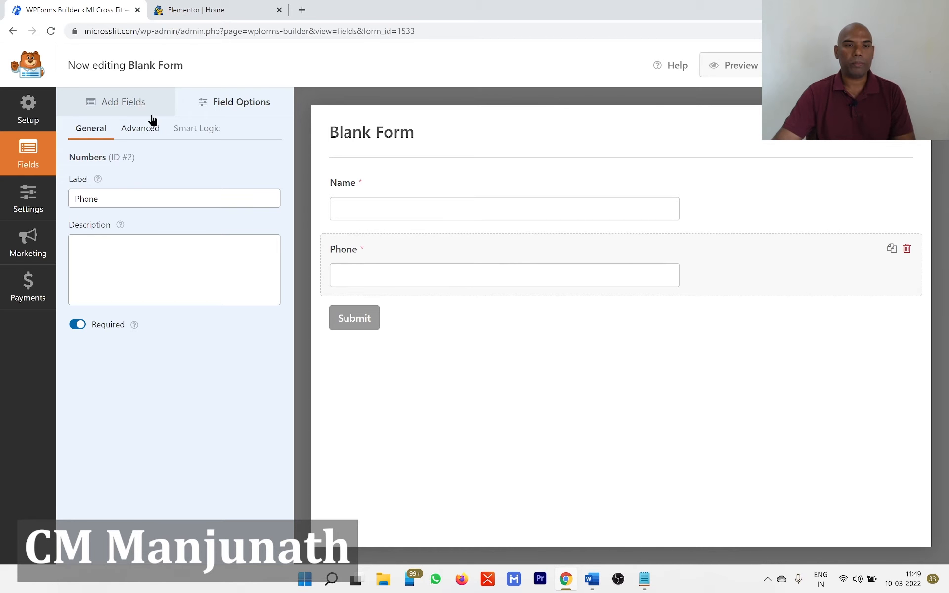
# Add a Single Line Text field below Phone and label it "What is your goal?".
pyautogui.click(142, 104)
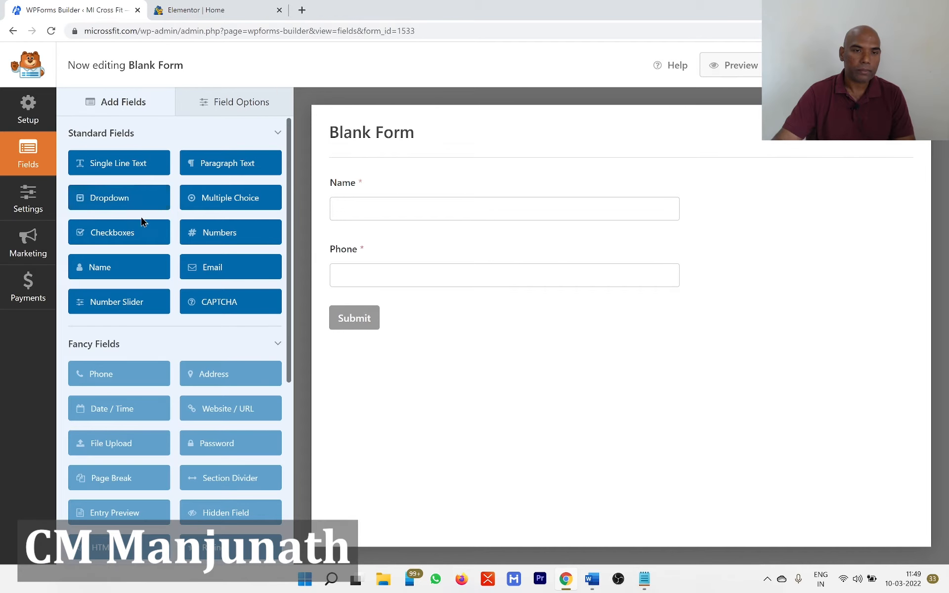
pyautogui.moveTo(137, 171); pyautogui.dragTo(443, 313)
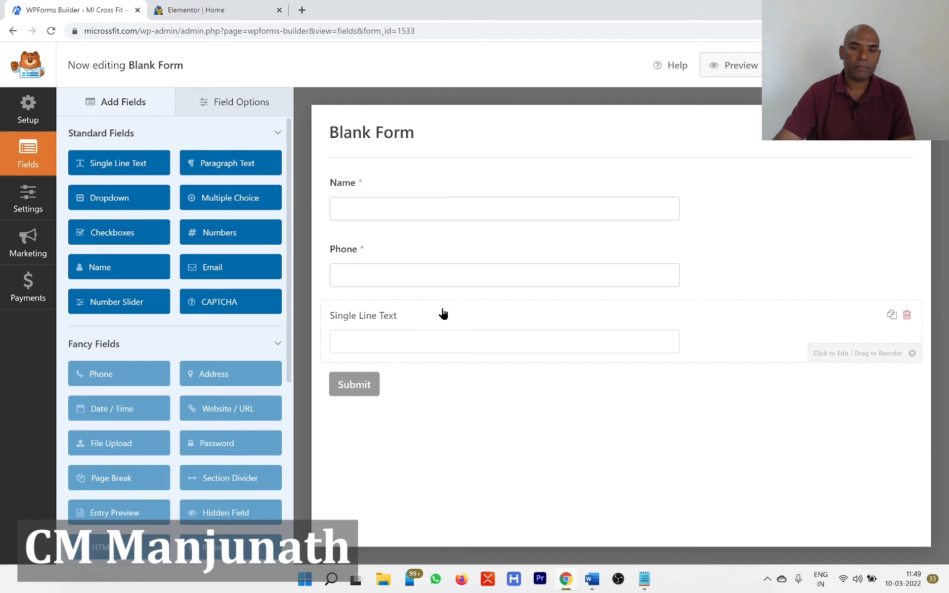
pyautogui.click(390, 330)
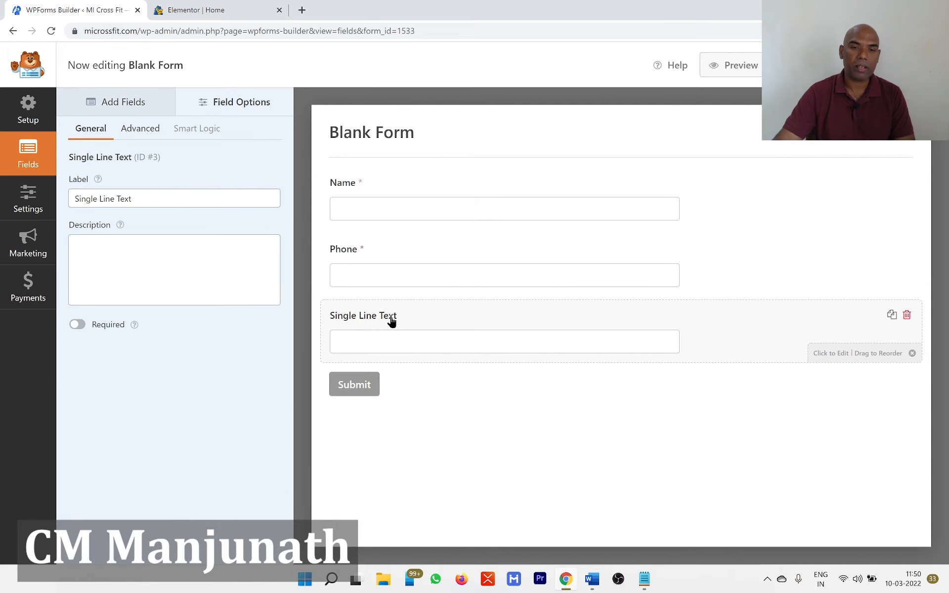
pyautogui.moveTo(180, 194); pyautogui.dragTo(72, 194)
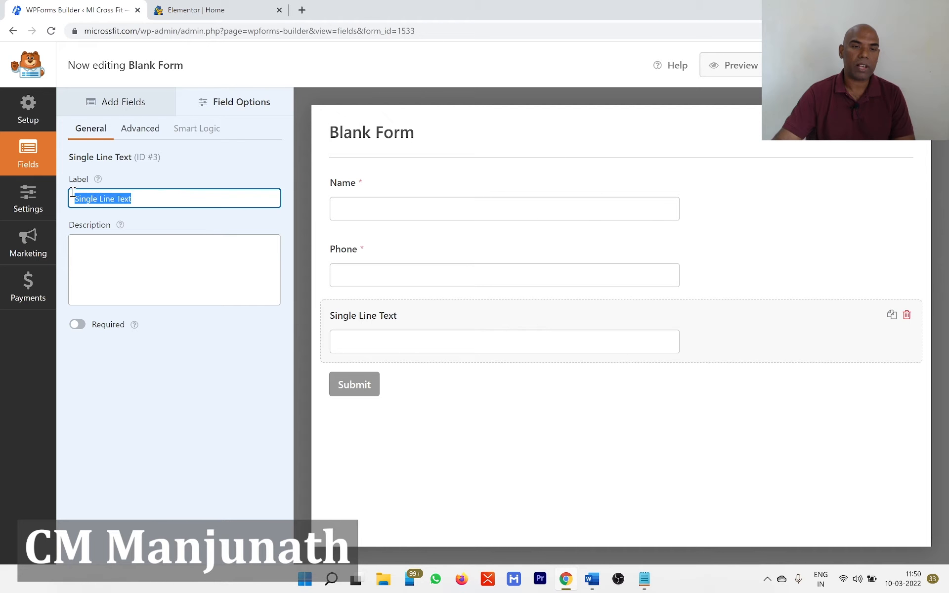
pyautogui.write('What is you')
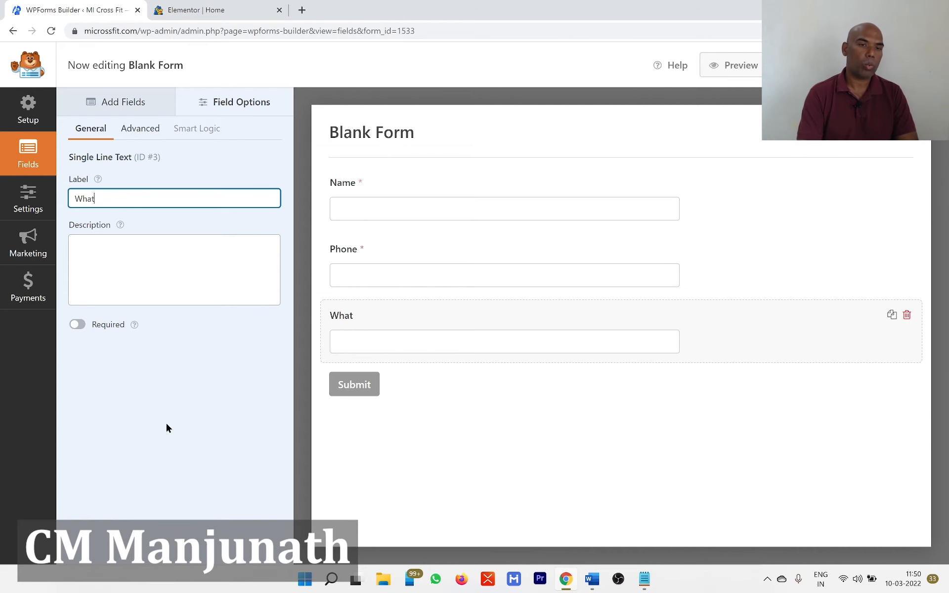
pyautogui.write('r goal?')
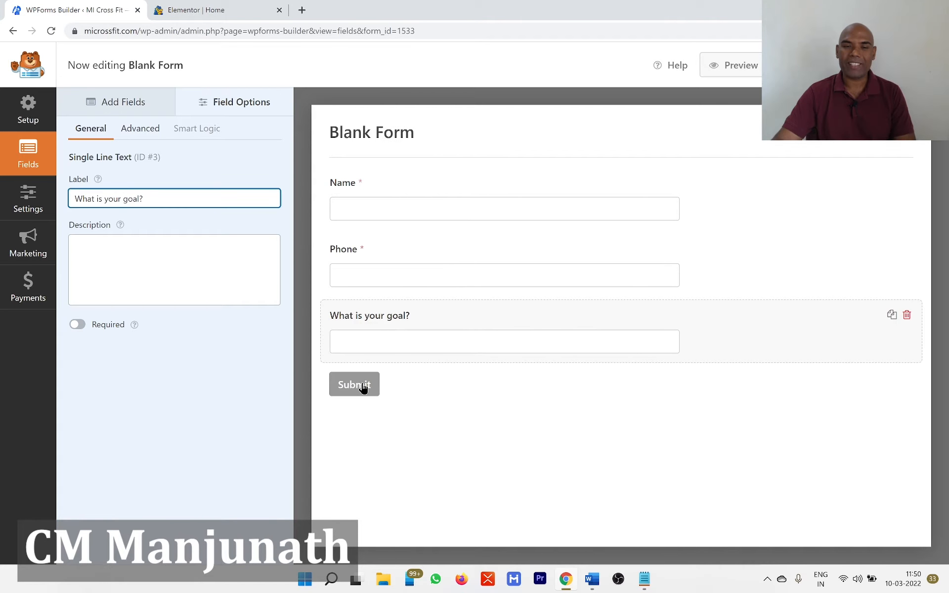
# Rename the form as "Goals Lead Form" in its general settings.
pyautogui.click(357, 388)
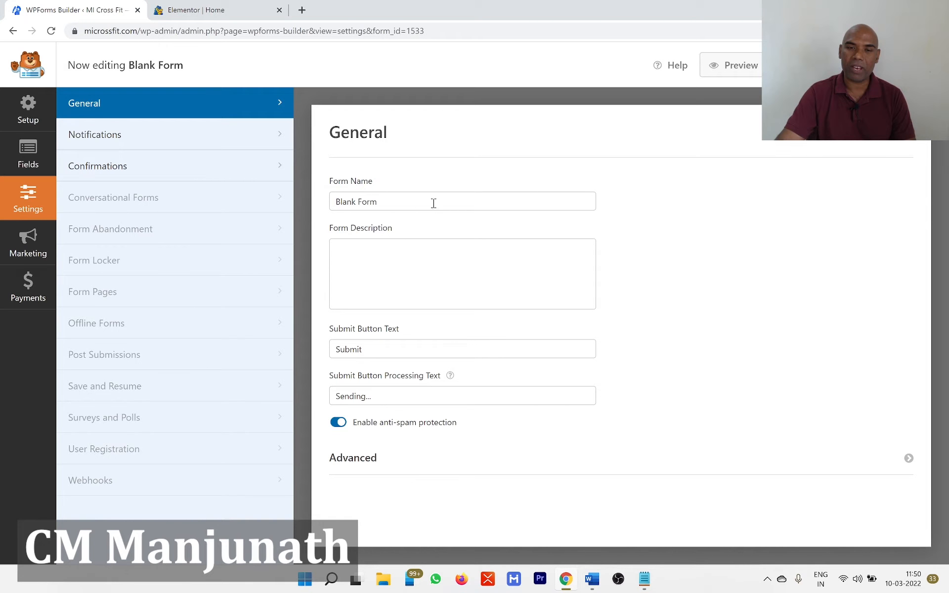
pyautogui.moveTo(431, 208); pyautogui.dragTo(316, 213)
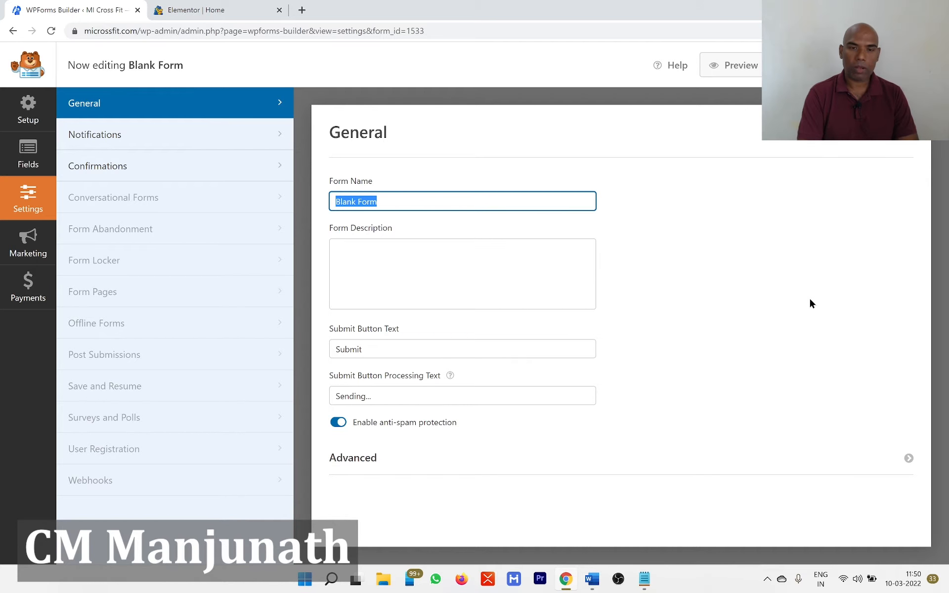
pyautogui.write('Goals Lead F')
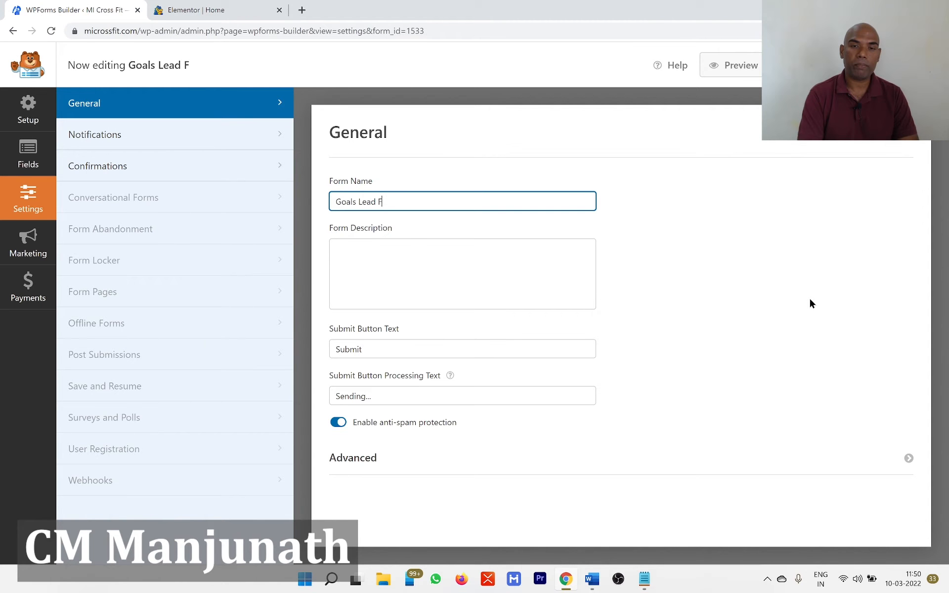
pyautogui.write('orm')
pyautogui.press('Tab')
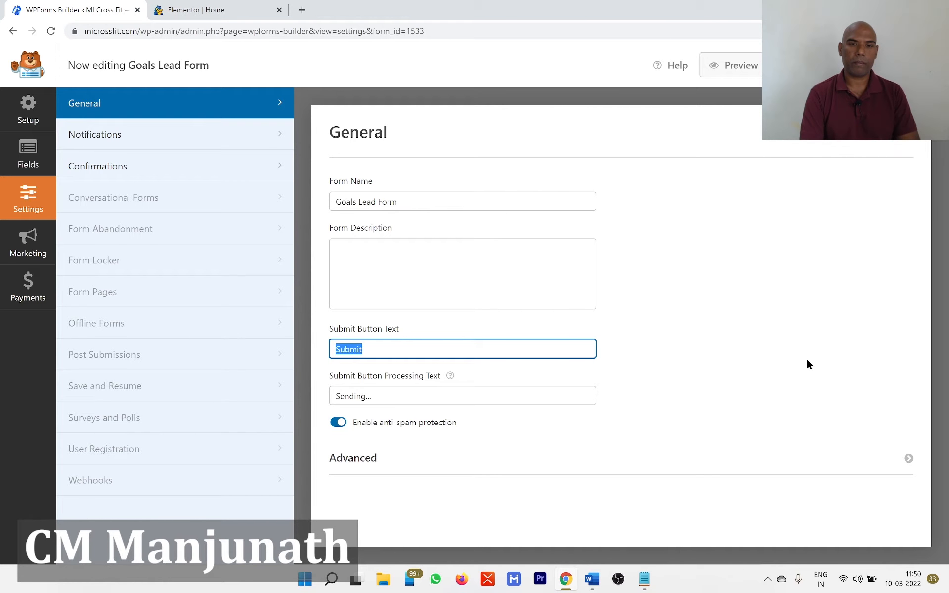
# Set the form's submit button text to "Get Started Now" and save the form.
pyautogui.write('Get Started Now')
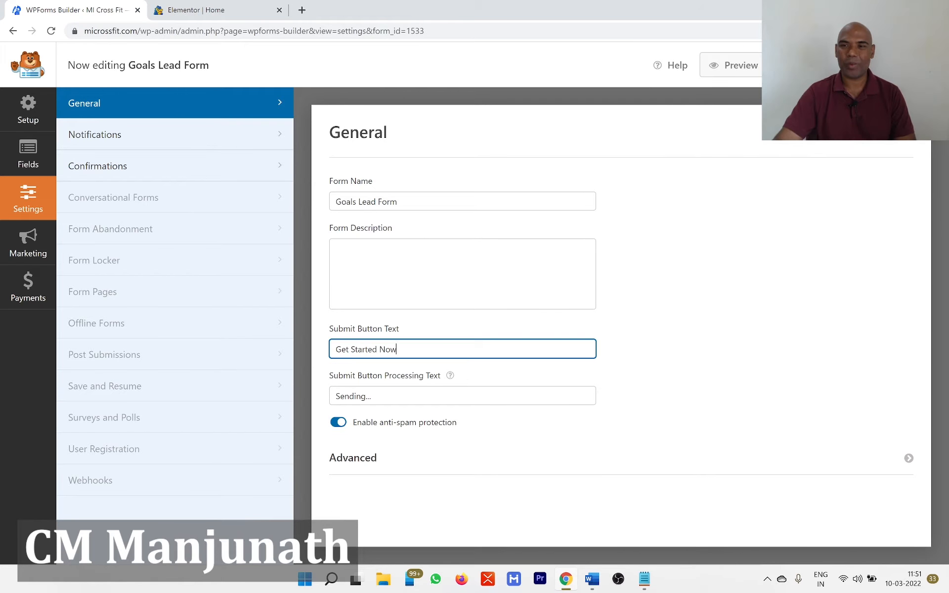
pyautogui.click(872, 65)
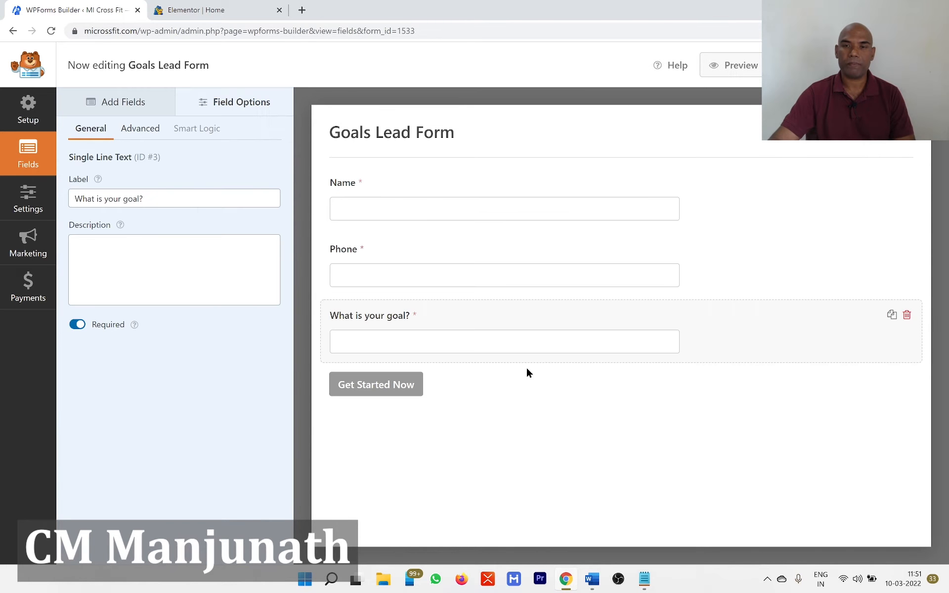
pyautogui.click(873, 65)
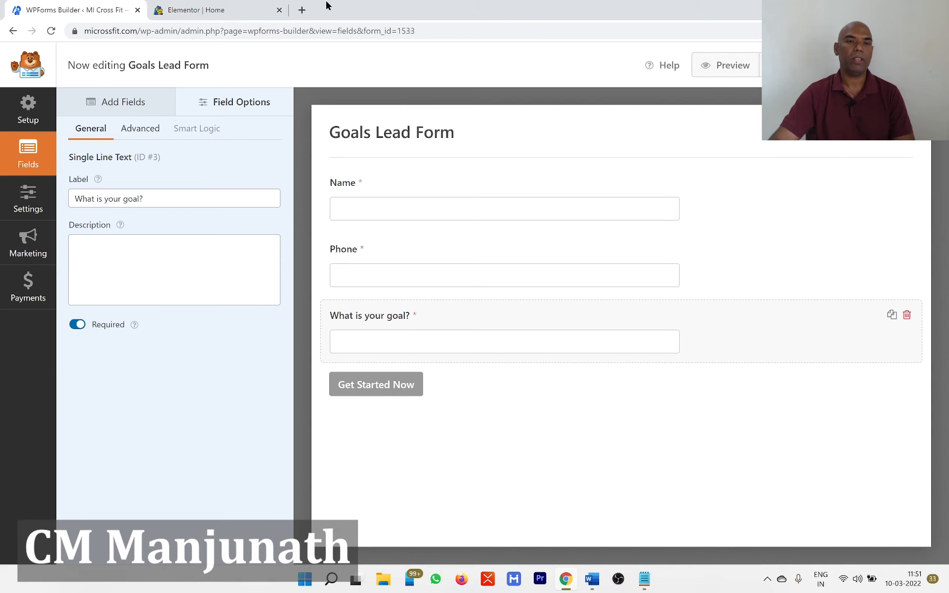
# Switch to the Elementor home page and add a WPForms widget showing Goals Lead Form in the empty column beside the weightlifter image.
pyautogui.click(207, 10)
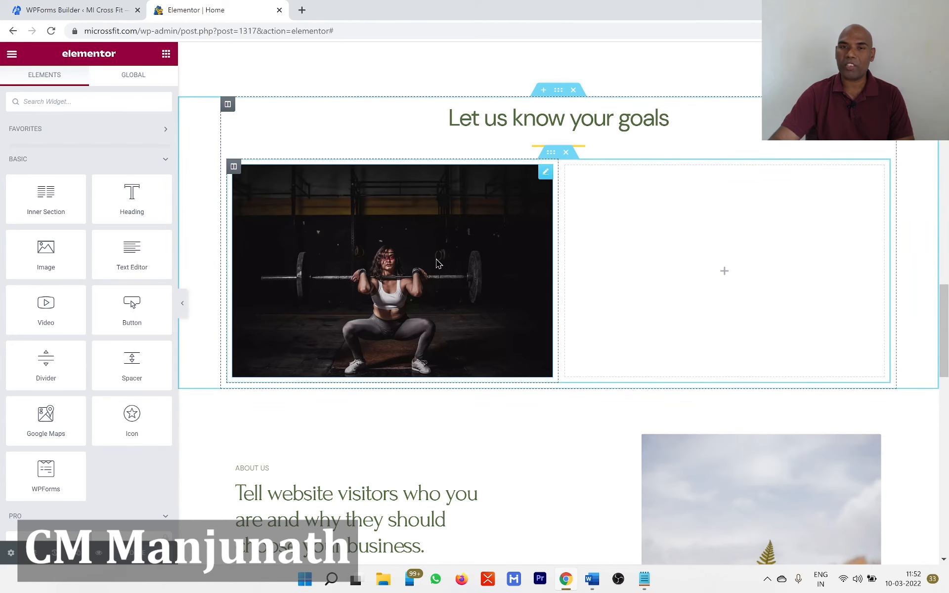
pyautogui.moveTo(46, 477); pyautogui.dragTo(720, 294)
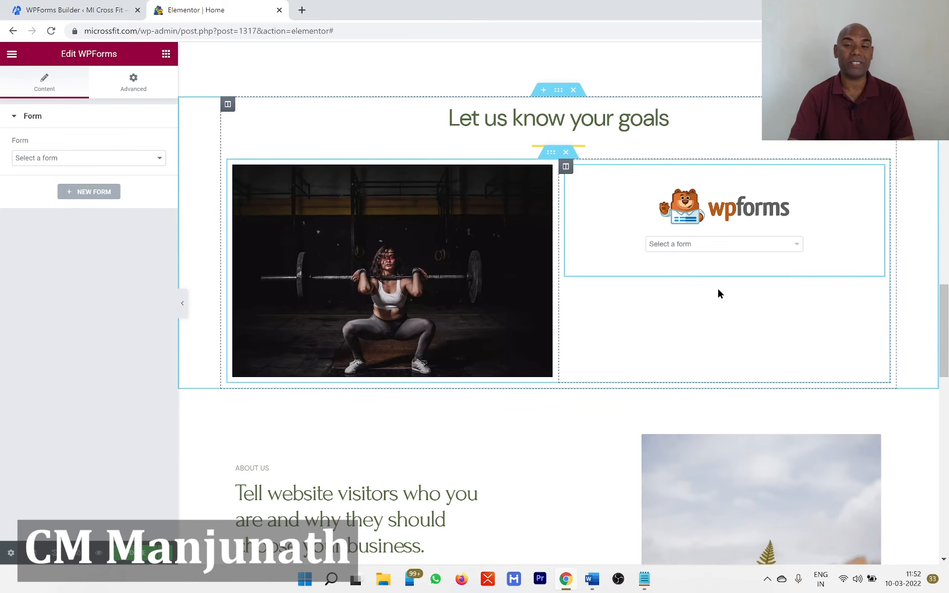
pyautogui.click(707, 249)
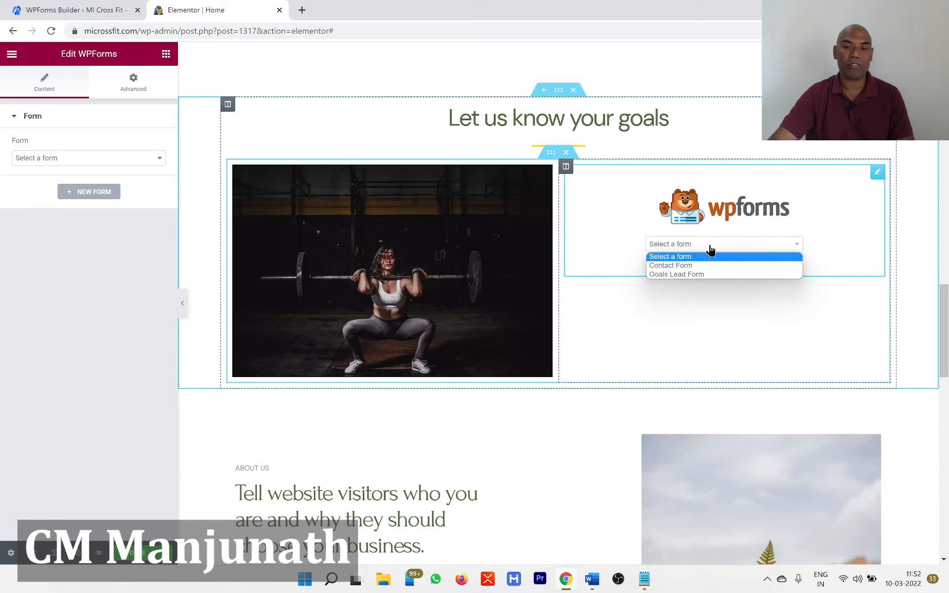
pyautogui.click(714, 275)
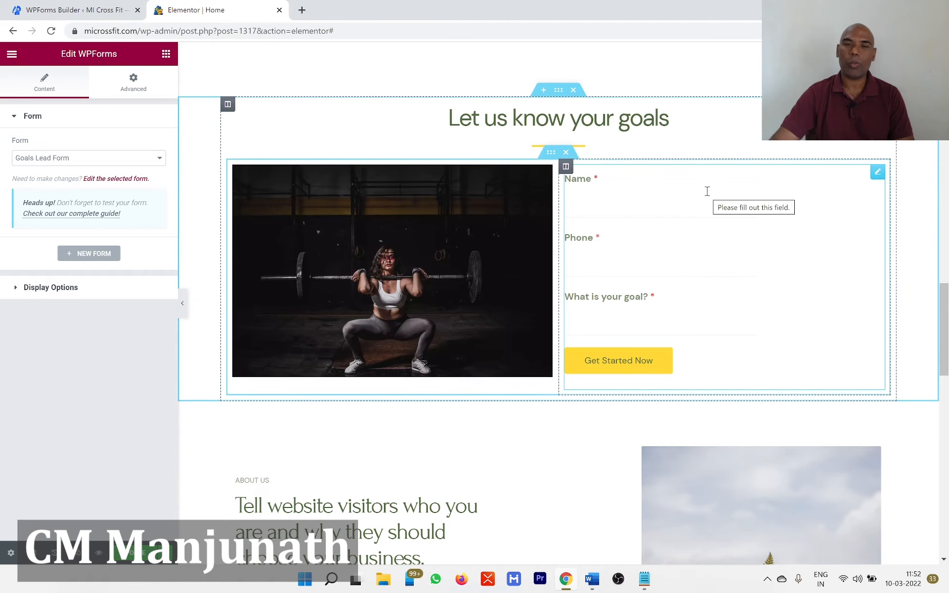
# Copy the background colour code of the testimonial quote section near the end of the page.
pyautogui.scroll(-8, 708, 192)
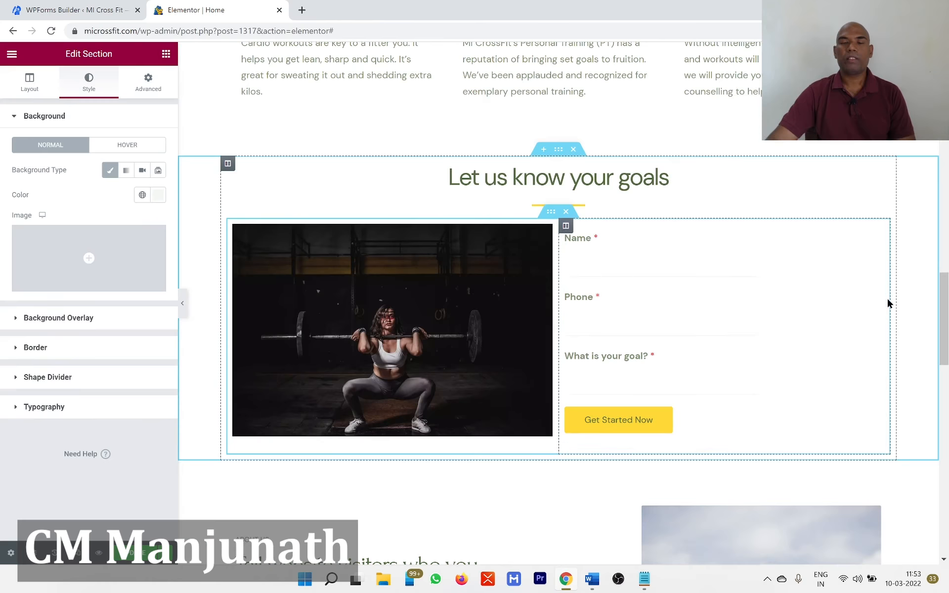
pyautogui.scroll(-10, 883, 406)
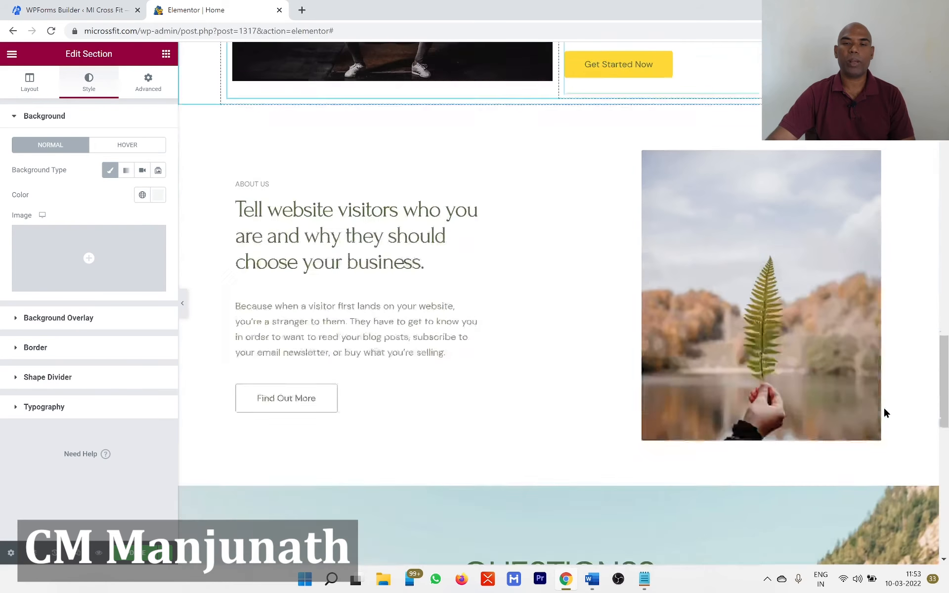
pyautogui.scroll(-10, 883, 406)
pyautogui.scroll(3, 632, 307)
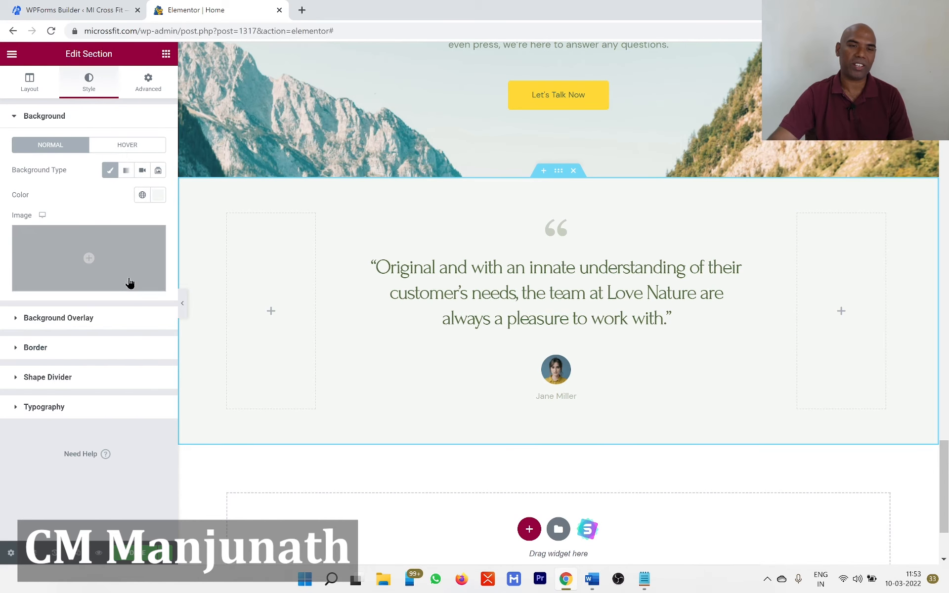
pyautogui.click(158, 195)
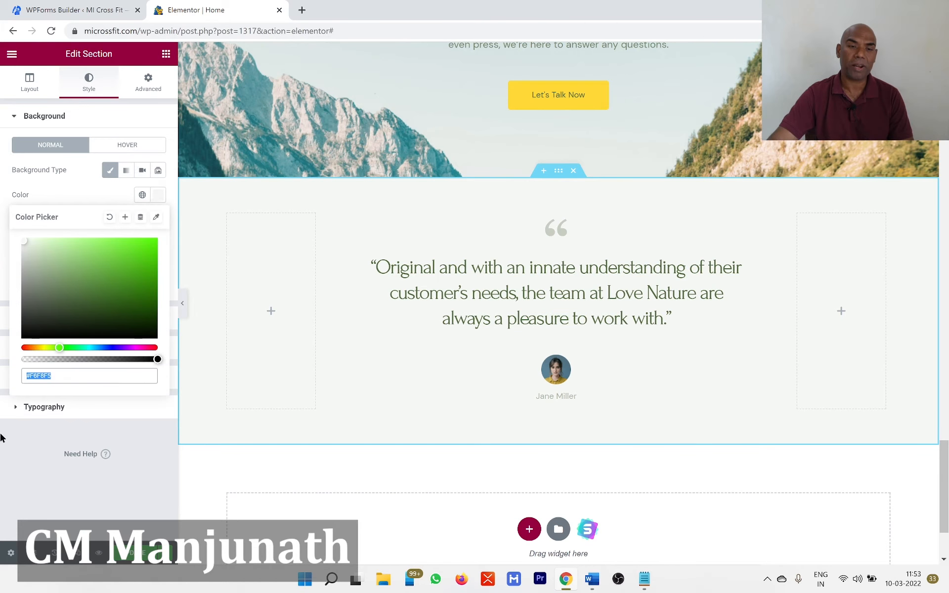
pyautogui.rightClick(37, 378)
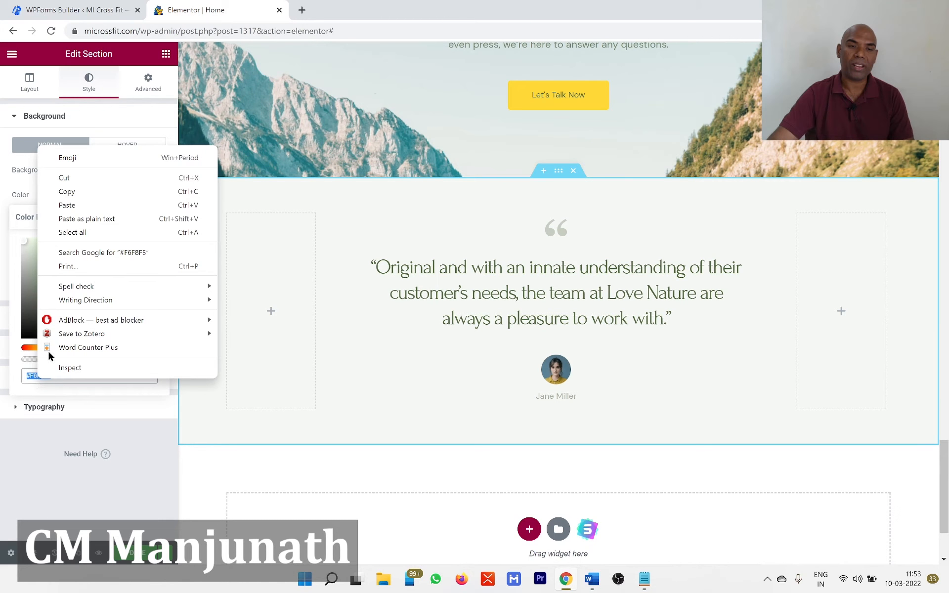
pyautogui.click(106, 192)
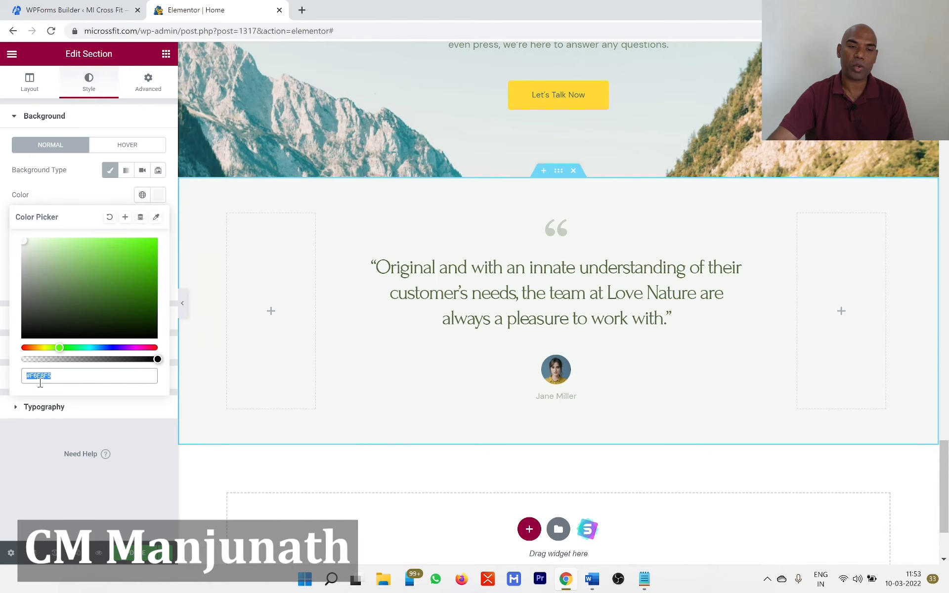
pyautogui.click(133, 469)
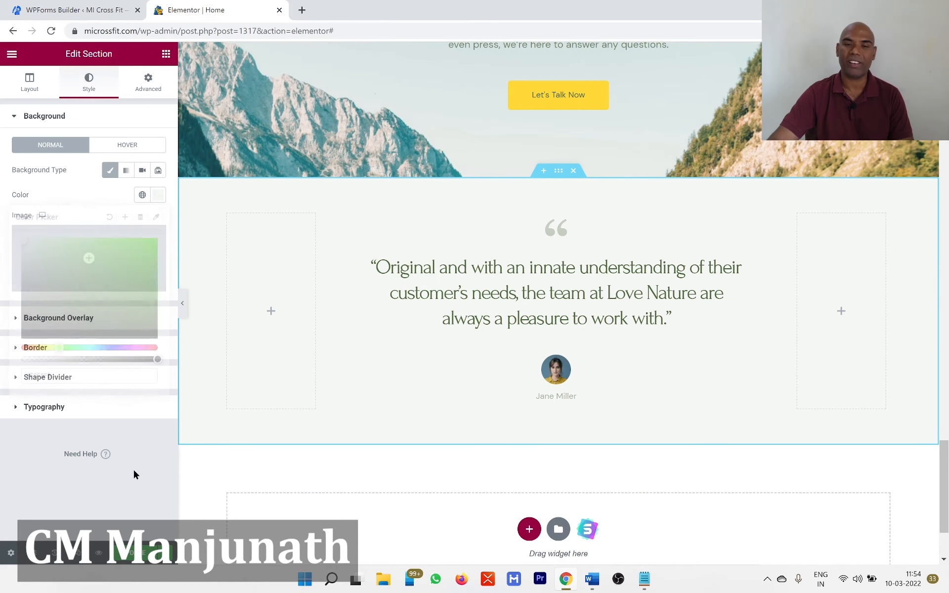
# Give the "Let us know your goals" section a Classic background in colour #F6F8F5 and update the page.
pyautogui.scroll(8, 447, 414)
pyautogui.scroll(10, 447, 420)
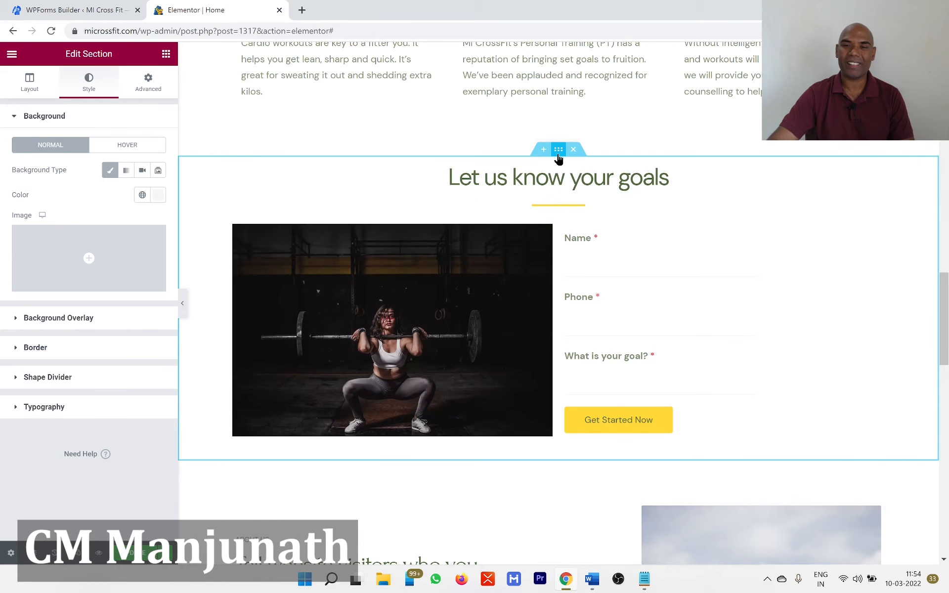
pyautogui.click(558, 149)
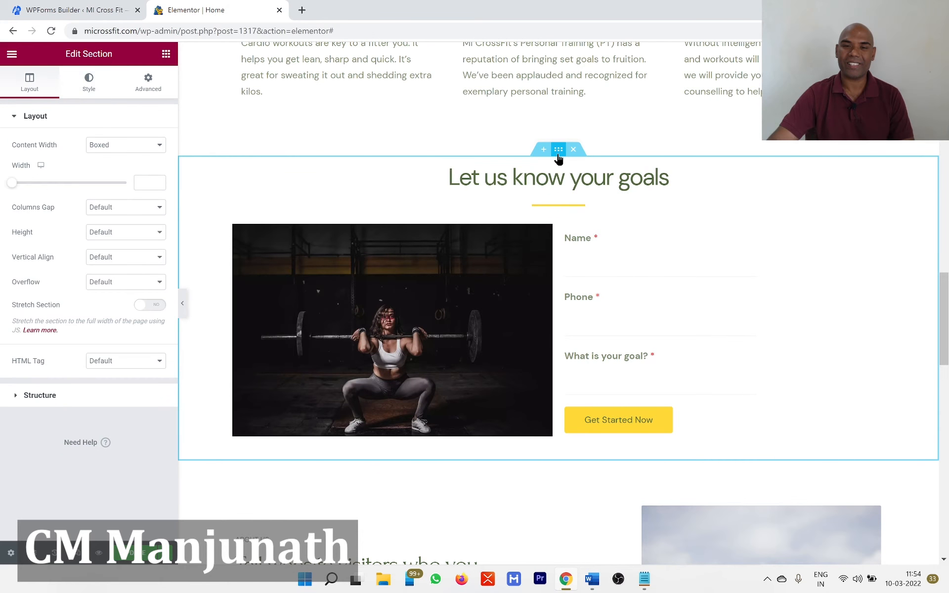
pyautogui.click(89, 85)
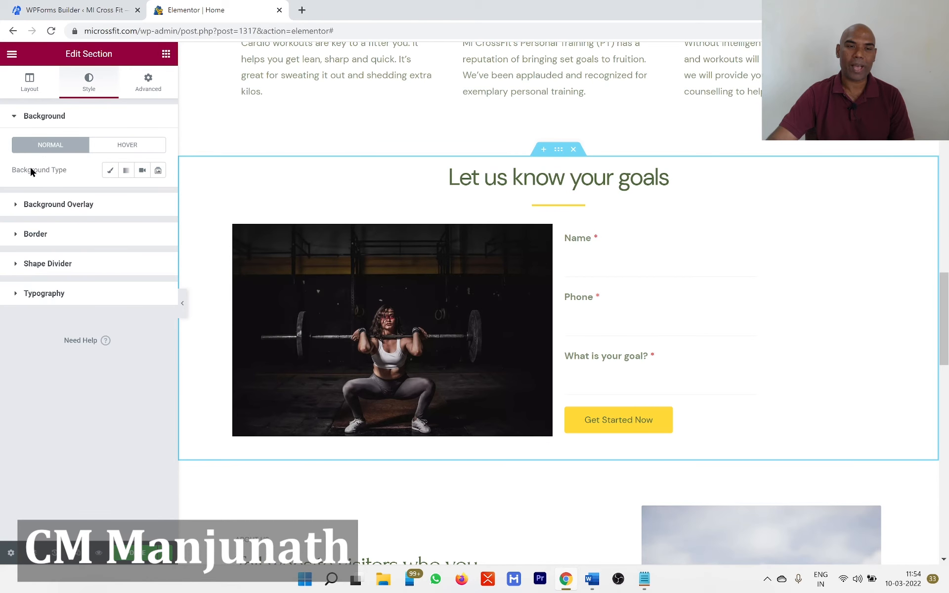
pyautogui.click(106, 172)
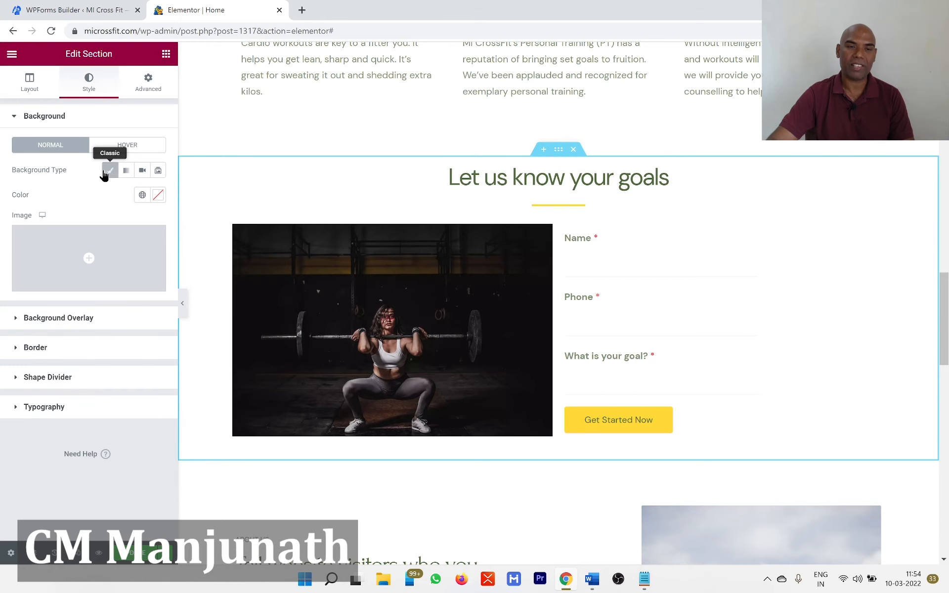
pyautogui.click(154, 198)
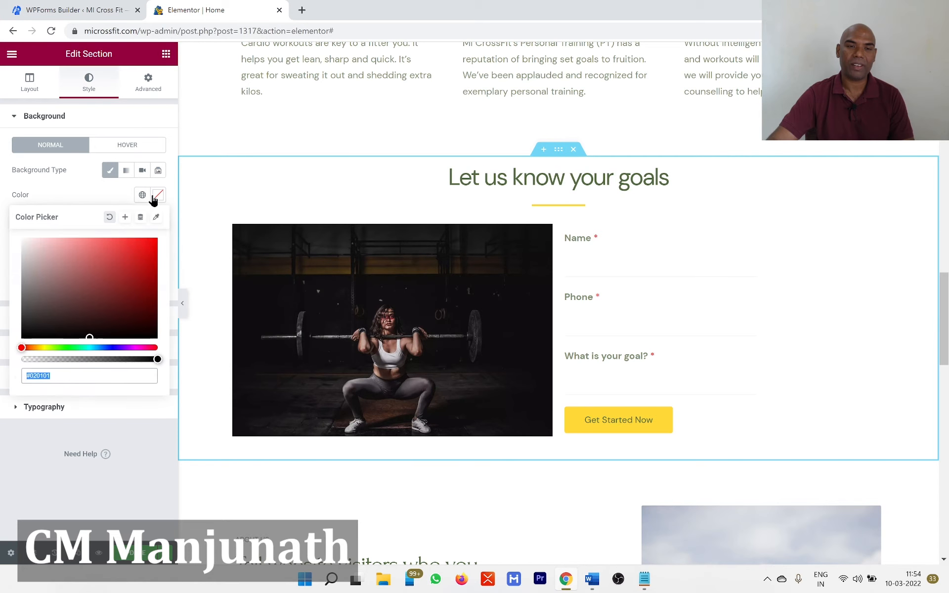
pyautogui.rightClick(33, 378)
pyautogui.click(94, 202)
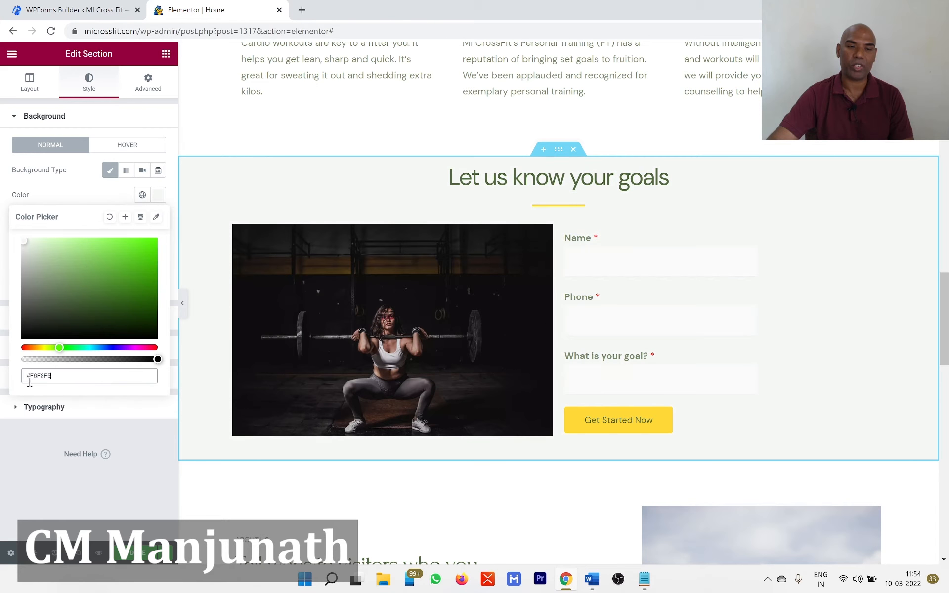
pyautogui.click(138, 554)
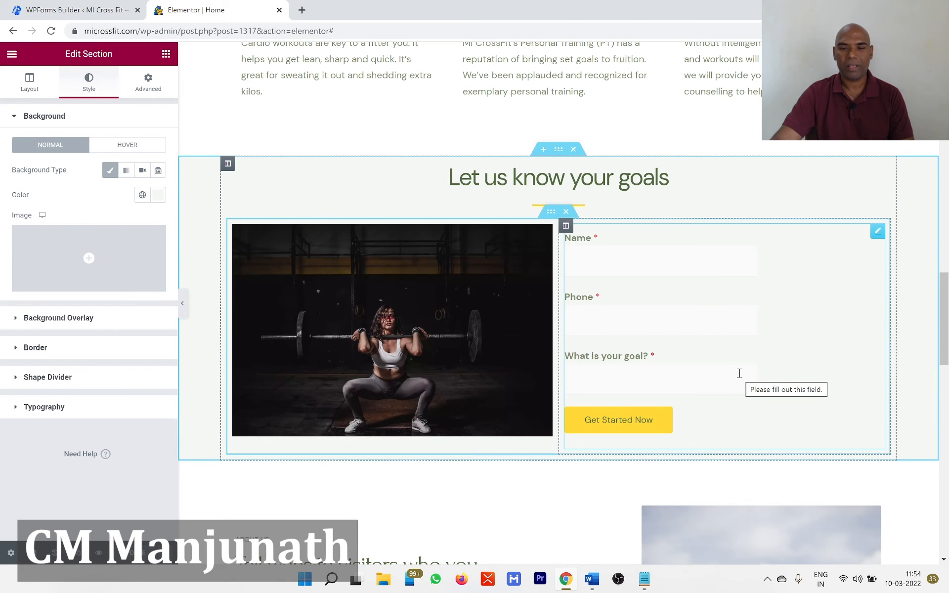
# Compare the spacing of the goals and "Our Services" sections, and check the padding settings of "Our Services".
pyautogui.scroll(-3, 740, 372)
pyautogui.scroll(5, 740, 372)
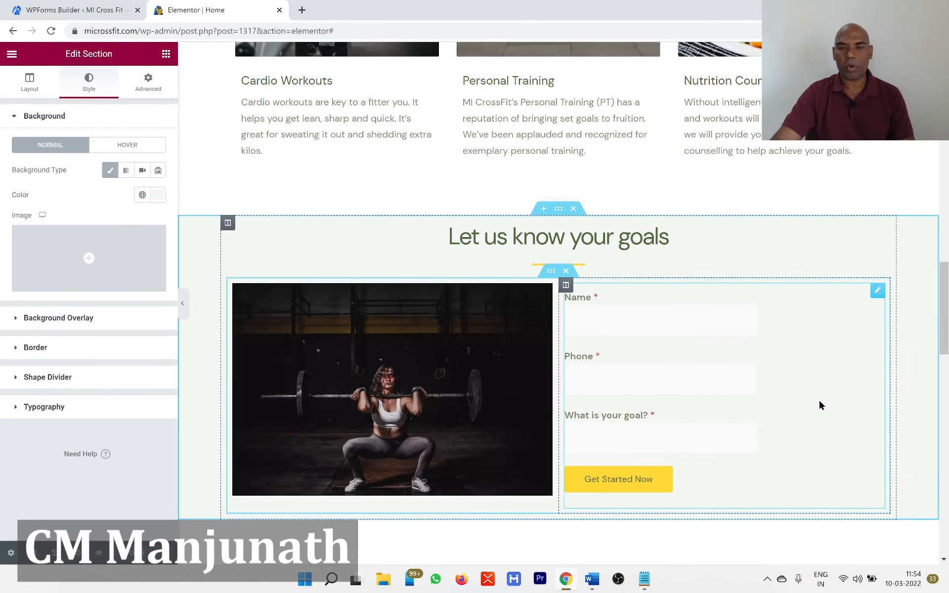
pyautogui.scroll(10, 819, 401)
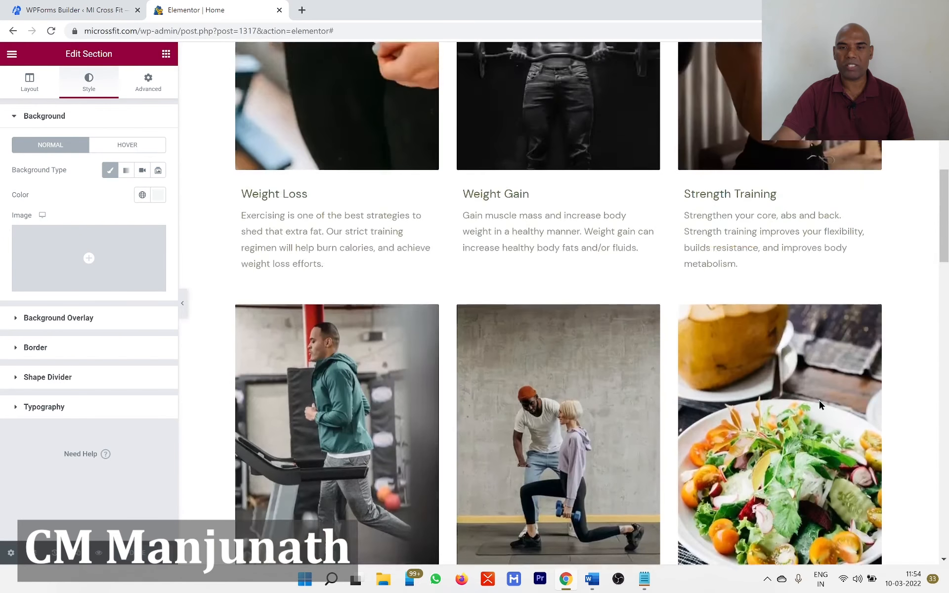
pyautogui.scroll(1, 819, 401)
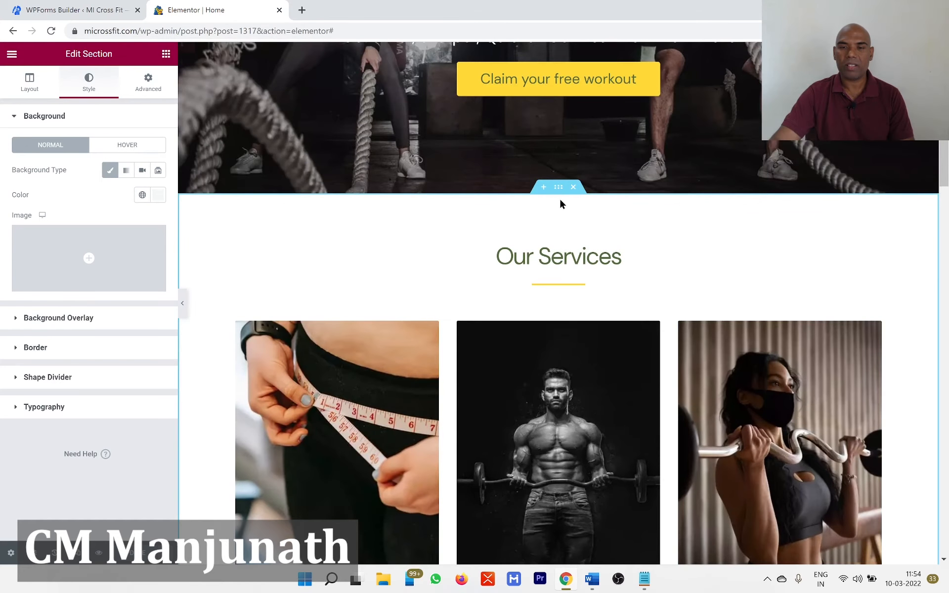
pyautogui.scroll(-12, 561, 213)
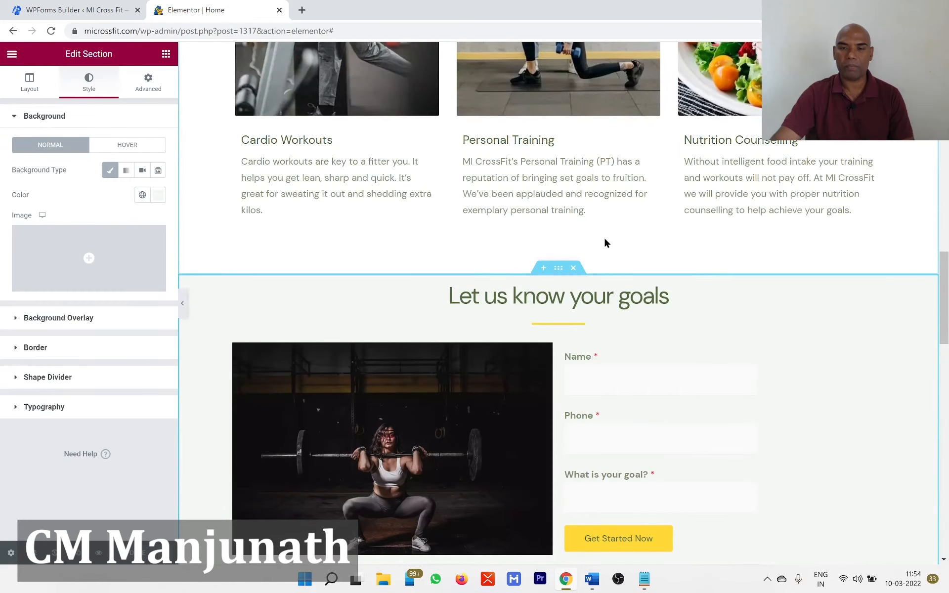
pyautogui.scroll(-3, 648, 349)
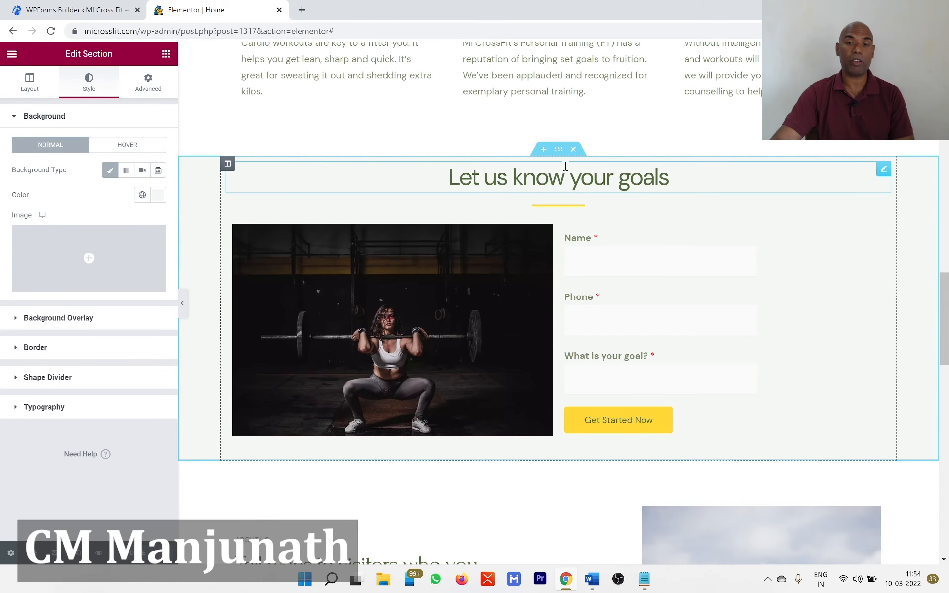
pyautogui.scroll(15, 634, 353)
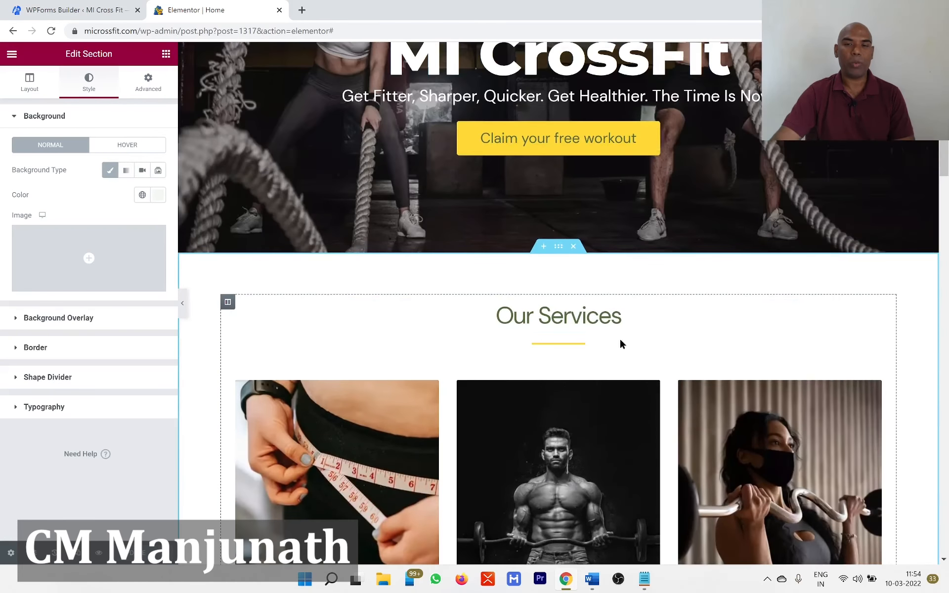
pyautogui.click(559, 249)
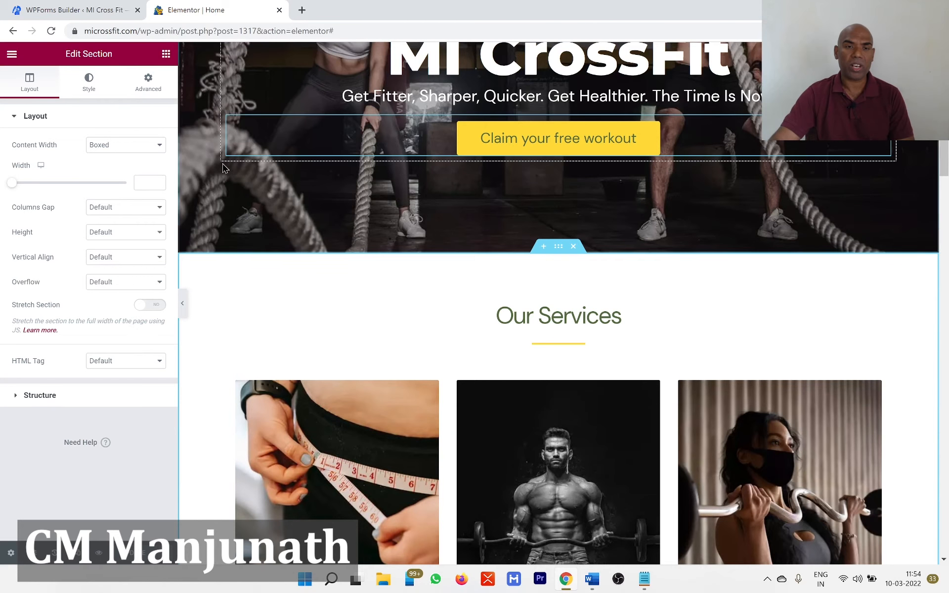
pyautogui.click(157, 93)
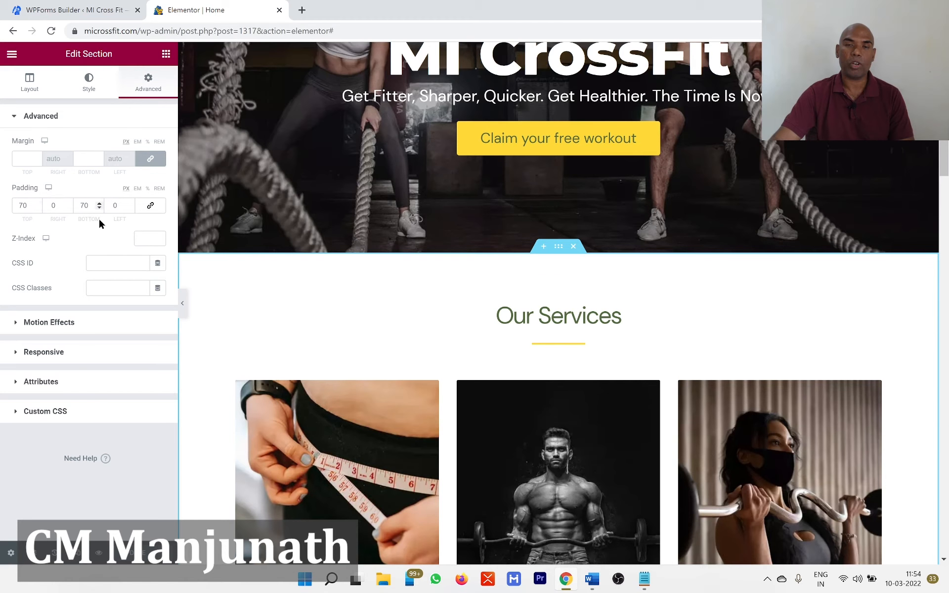
# Unlink the padding values of the "Let us know your goals" section and set its top and bottom padding to 70 px.
pyautogui.scroll(-20, 593, 343)
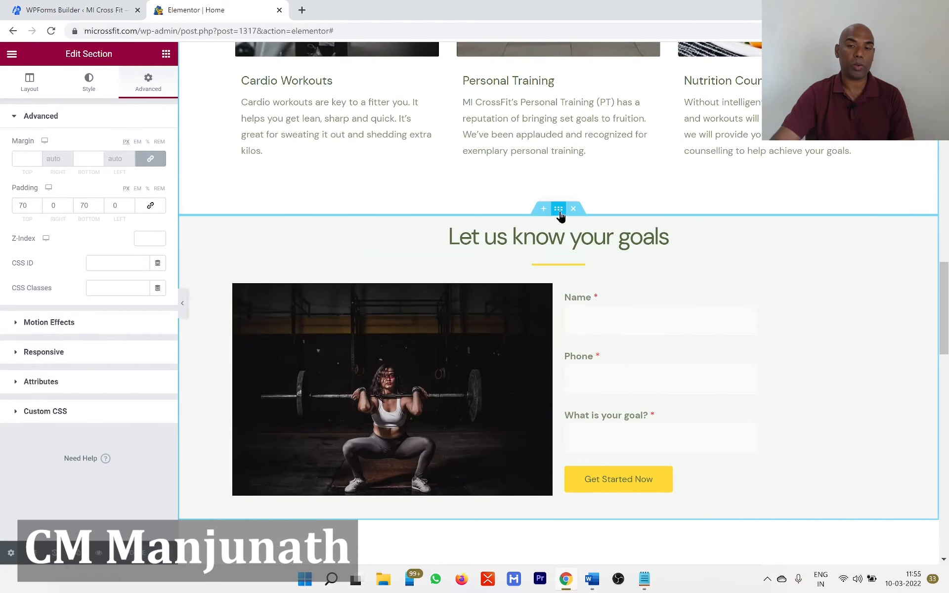
pyautogui.click(558, 211)
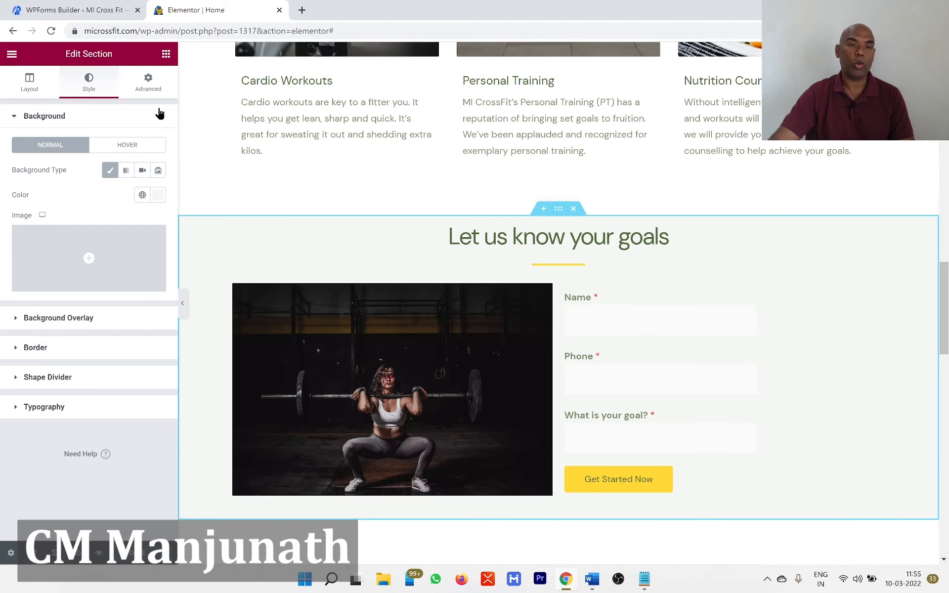
pyautogui.click(151, 89)
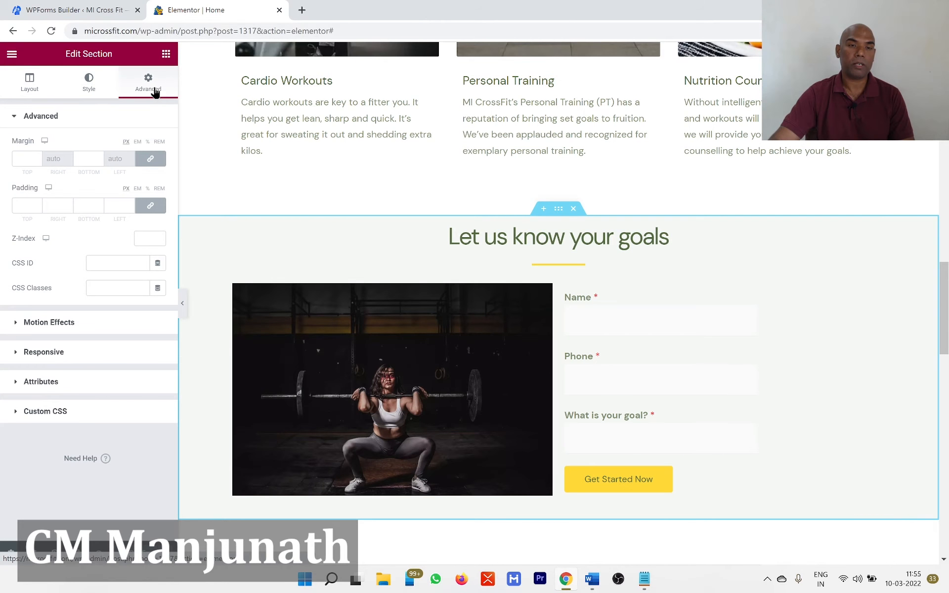
pyautogui.click(154, 210)
pyautogui.click(22, 205)
pyautogui.write('70')
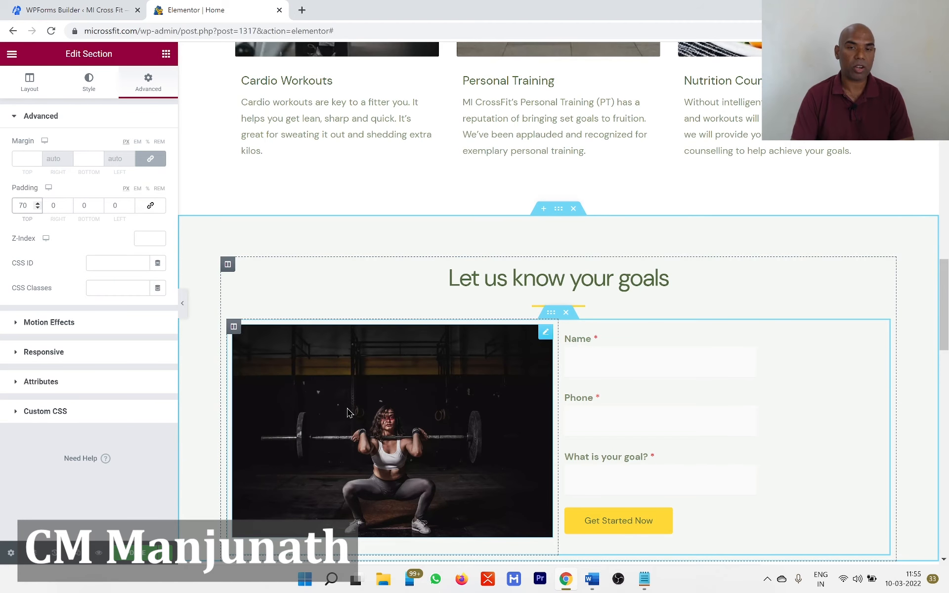
pyautogui.press('Tab')
pyautogui.press('Tab')
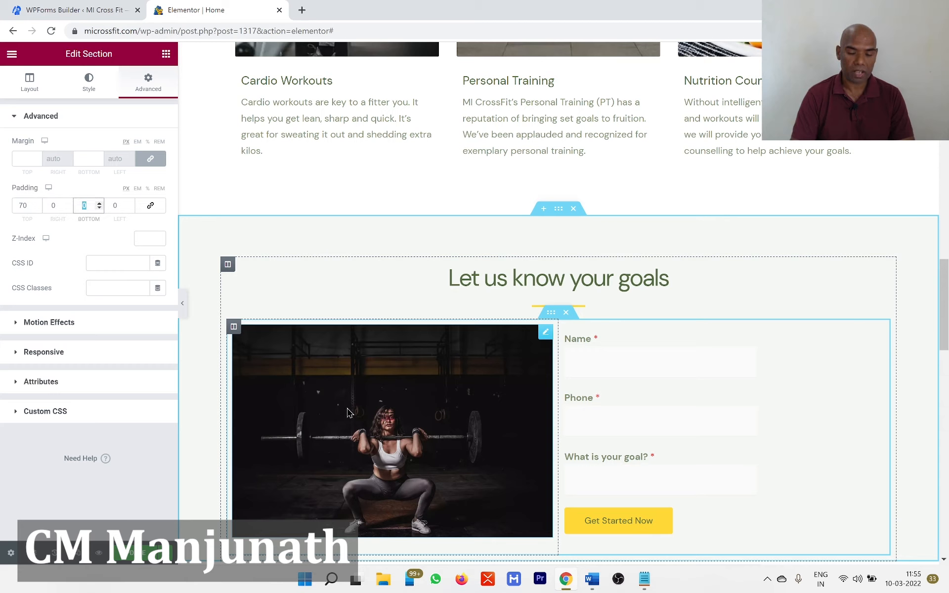
pyautogui.write('70')
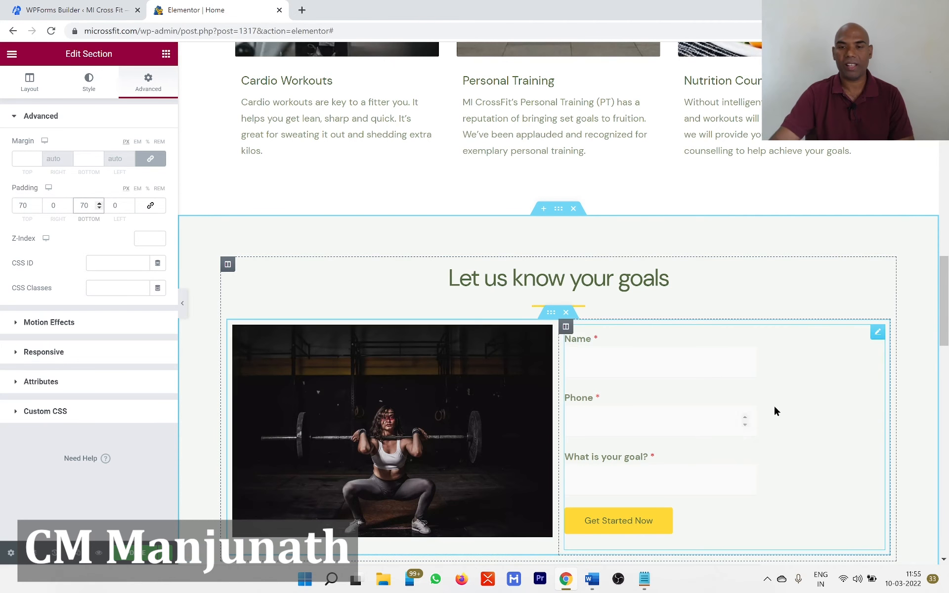
# Check the spacing around the "Let us know your goals" section and update the page.
pyautogui.scroll(-5, 775, 380)
pyautogui.scroll(3, 687, 399)
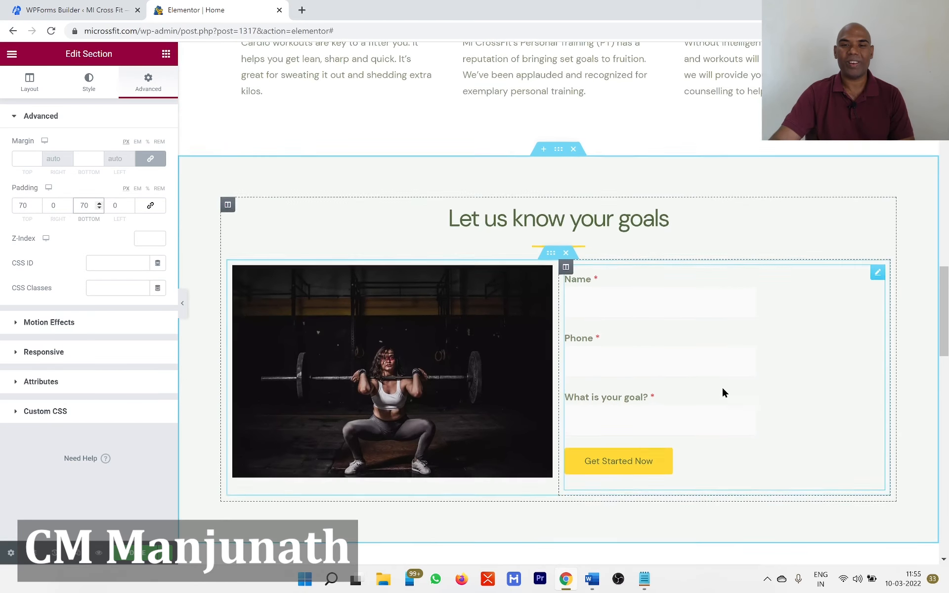
pyautogui.click(121, 560)
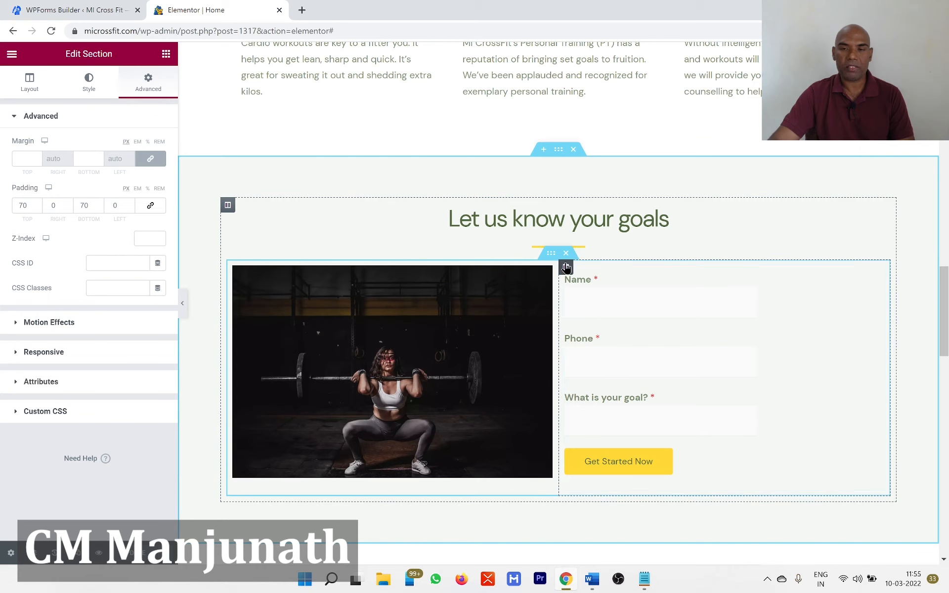
# Unlink the padding values of the column holding the form and set its right and left padding to 30 px.
pyautogui.click(566, 269)
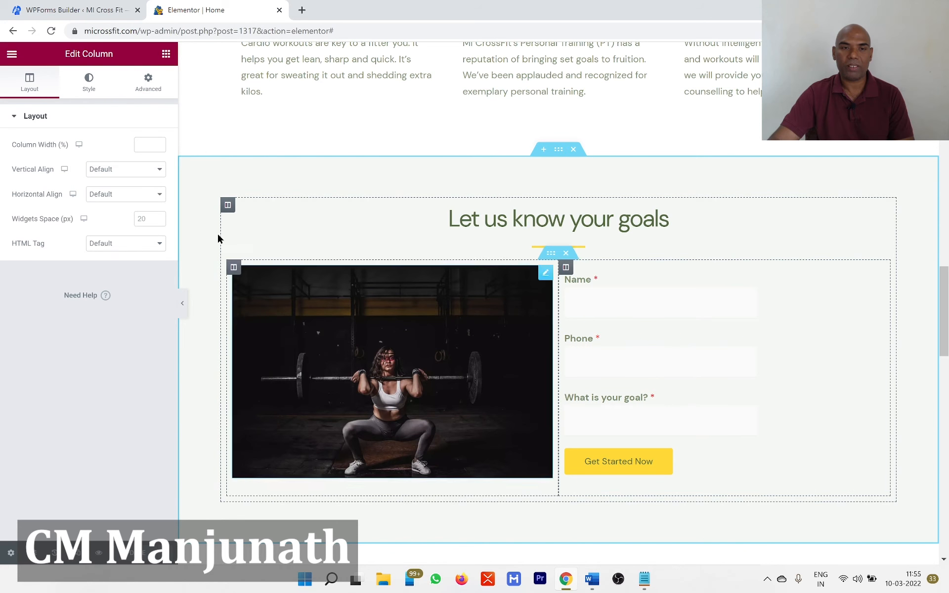
pyautogui.click(150, 85)
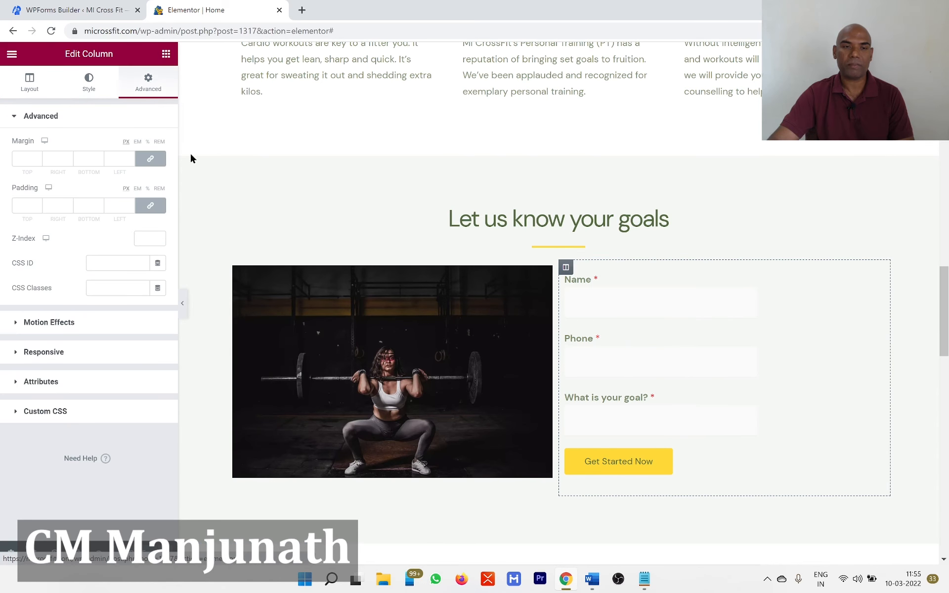
pyautogui.click(150, 205)
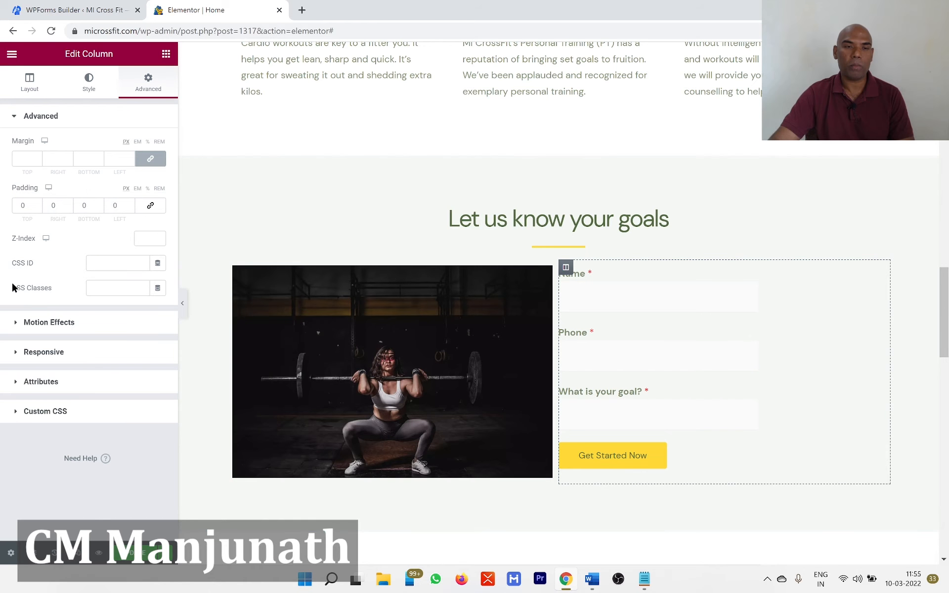
pyautogui.click(48, 207)
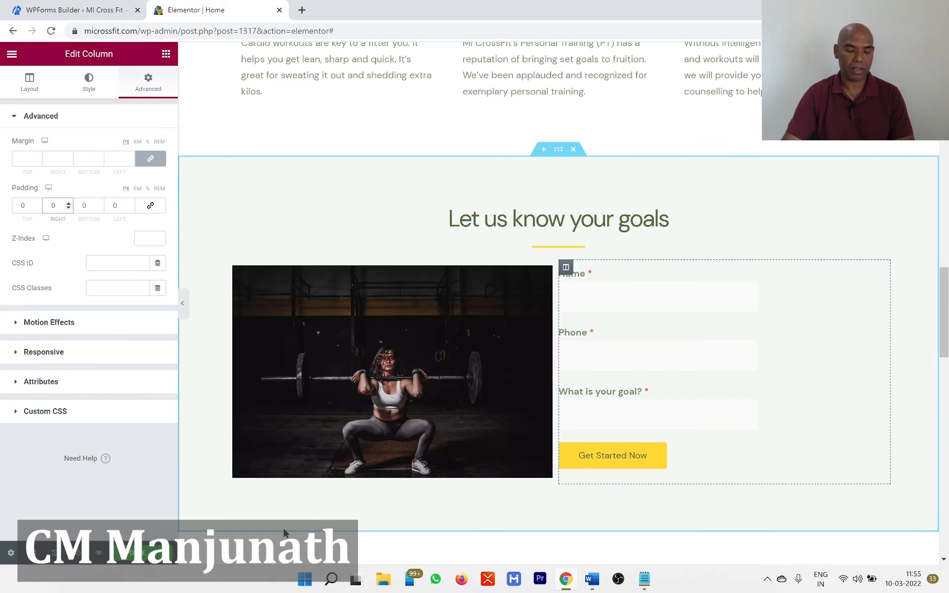
pyautogui.write('3')
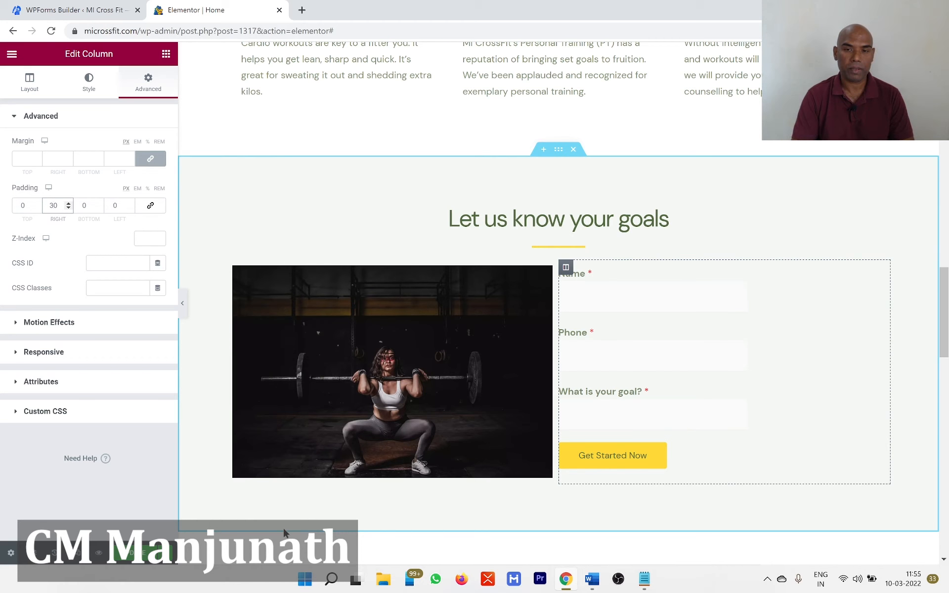
pyautogui.press('Tab')
pyautogui.press('Tab')
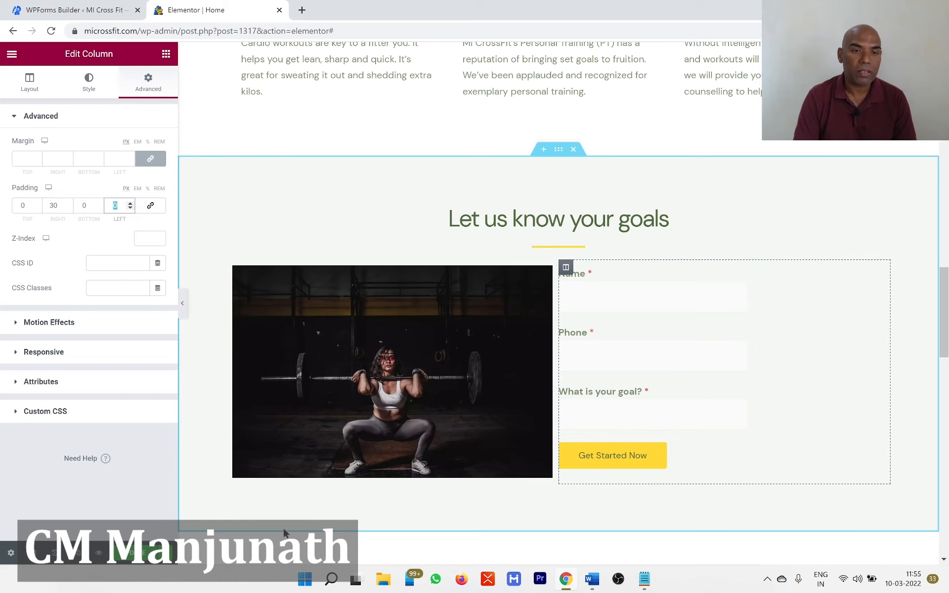
pyautogui.write('30')
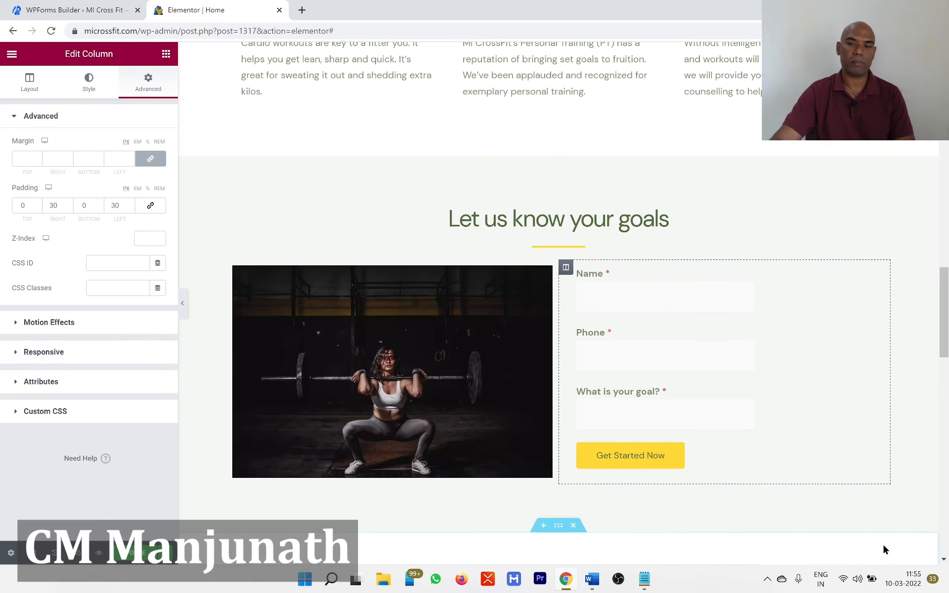
pyautogui.scroll(-3, 858, 452)
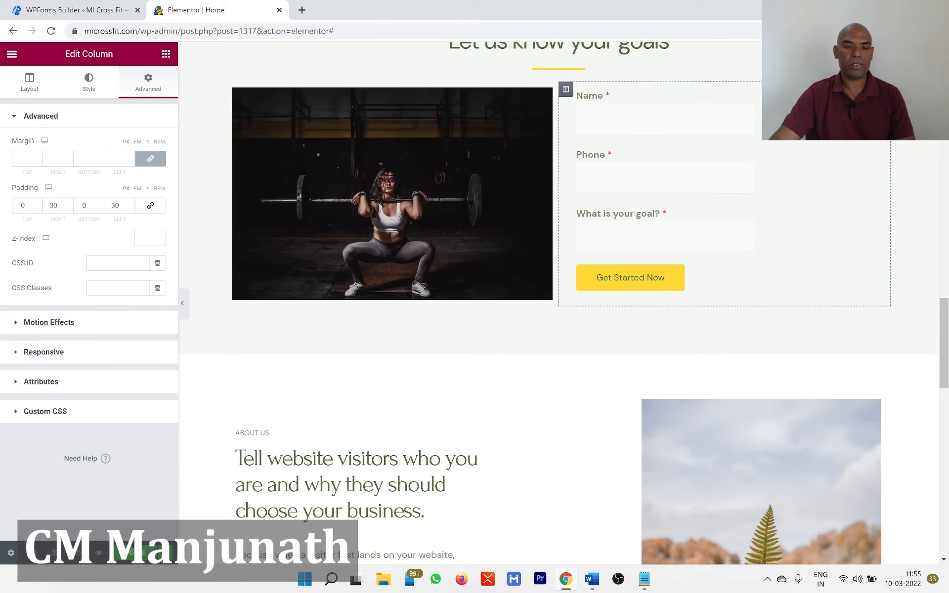
pyautogui.scroll(3, 513, 484)
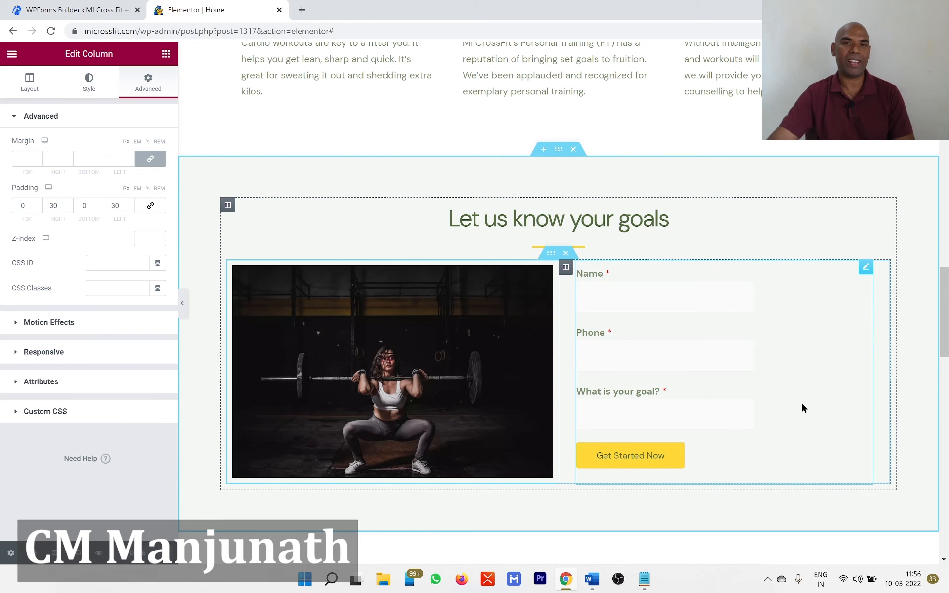
# Open the body text of the About Us section below the goals section for editing.
pyautogui.scroll(-2, 802, 405)
pyautogui.scroll(-2, 801, 405)
pyautogui.scroll(-3, 801, 402)
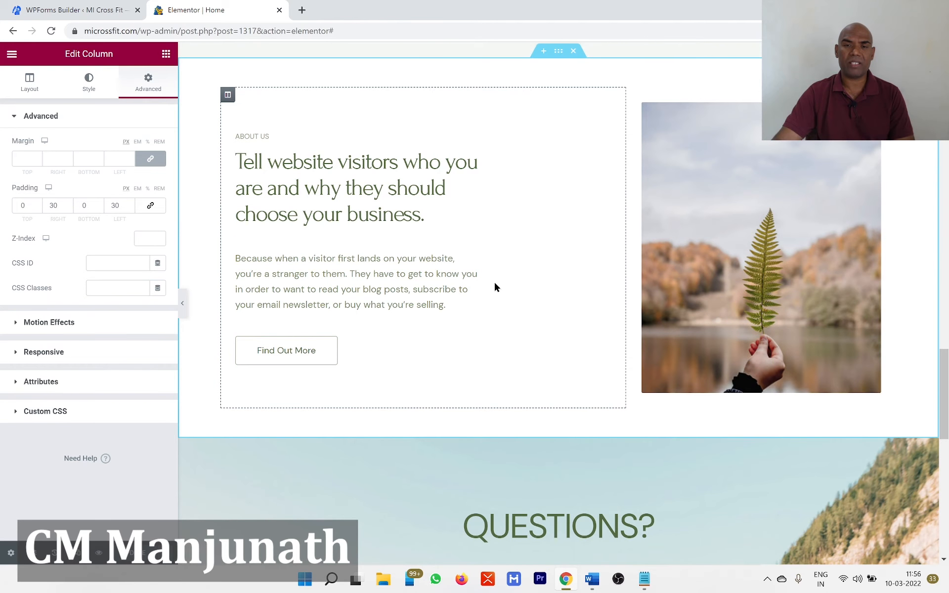
pyautogui.scroll(3, 496, 287)
pyautogui.scroll(-2, 496, 286)
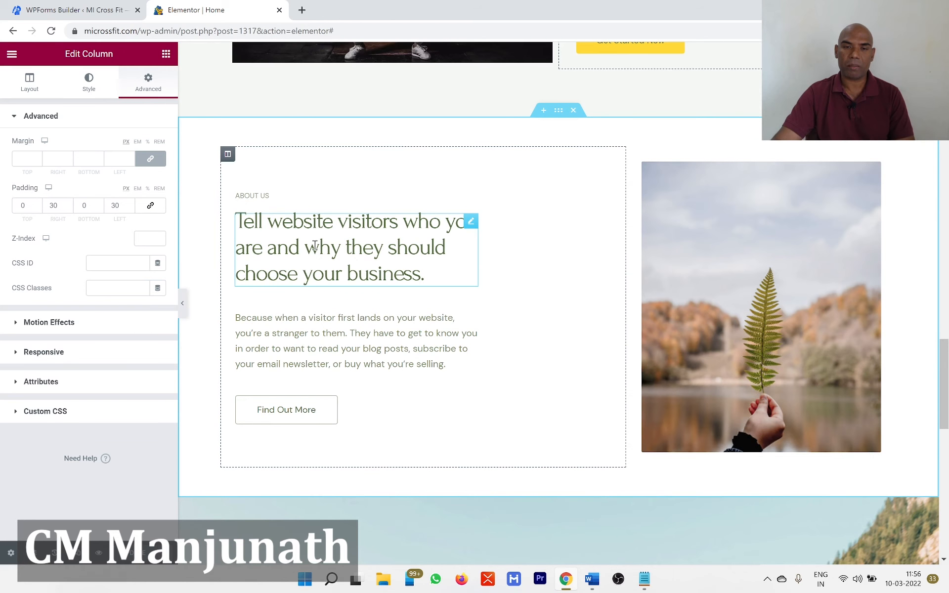
pyautogui.click(467, 231)
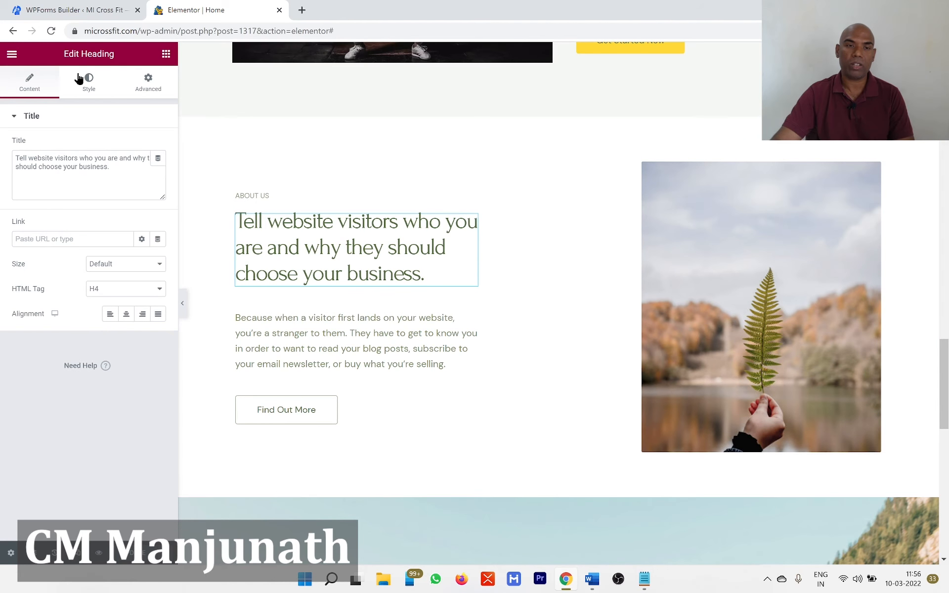
pyautogui.click(318, 318)
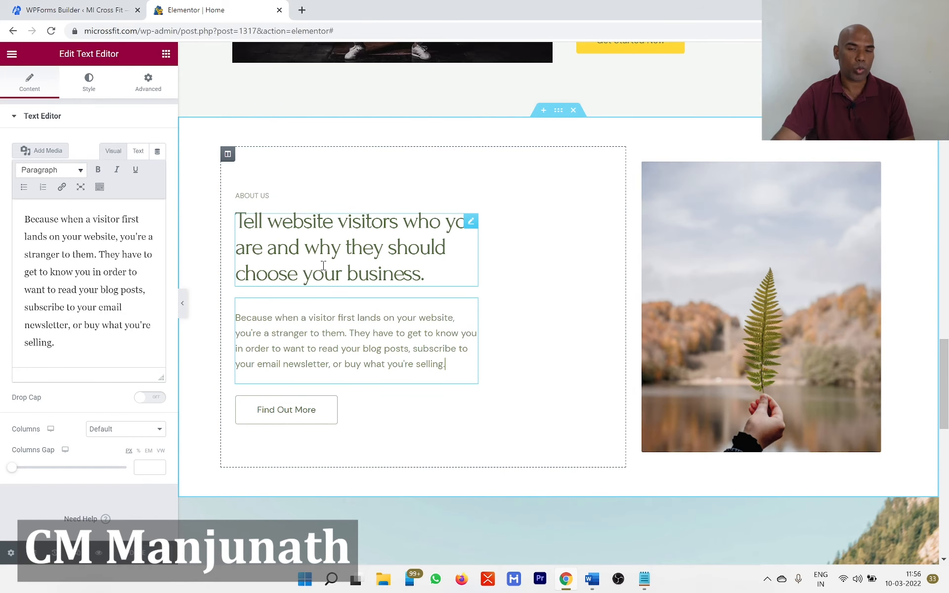
# Switch to the OM VINAYAKA document in Word and select the two MI CrossFit paragraphs under ABOUT.
pyautogui.hotkey('alt', 'Tab')
pyautogui.press('Tab')
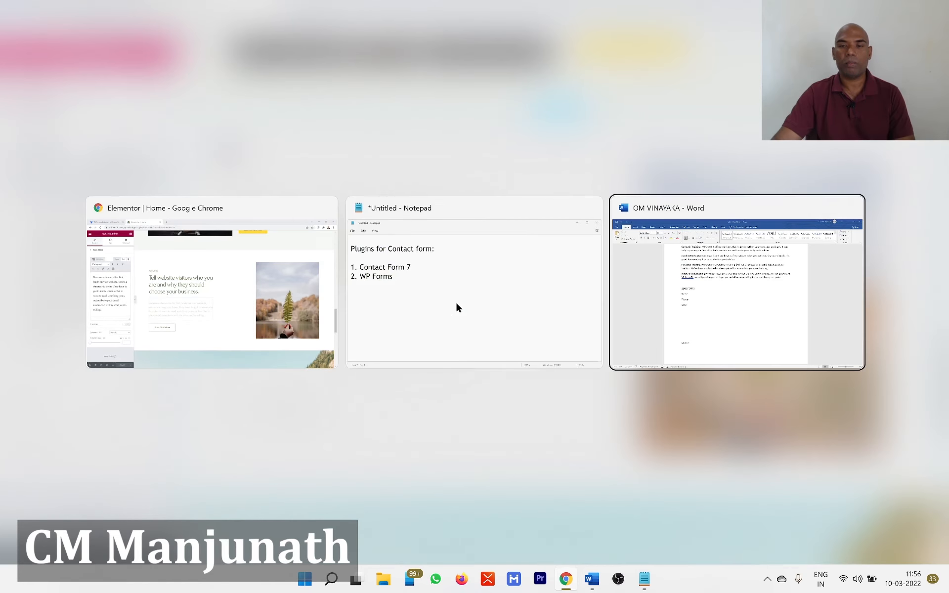
pyautogui.scroll(-9, 374, 316)
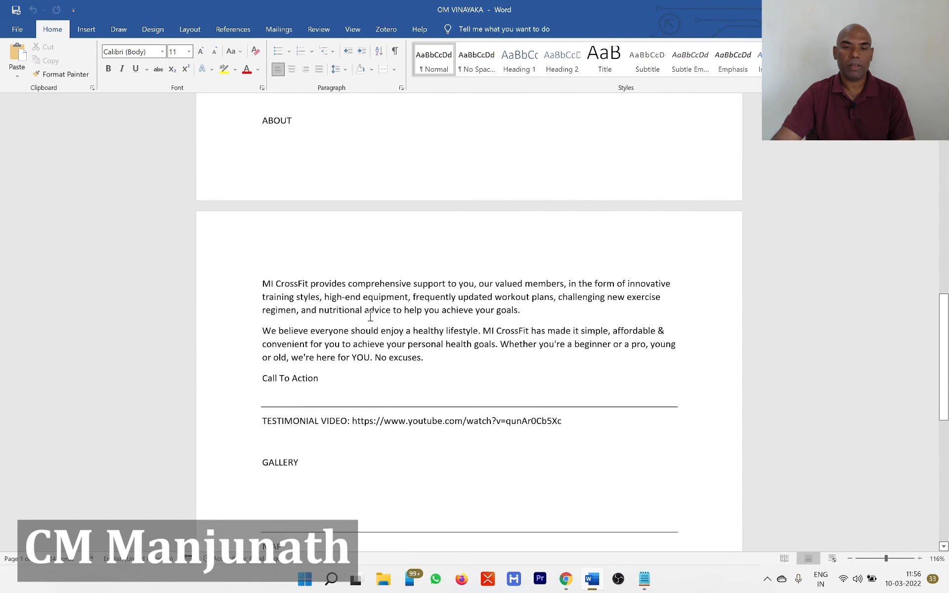
pyautogui.moveTo(257, 264); pyautogui.dragTo(442, 352)
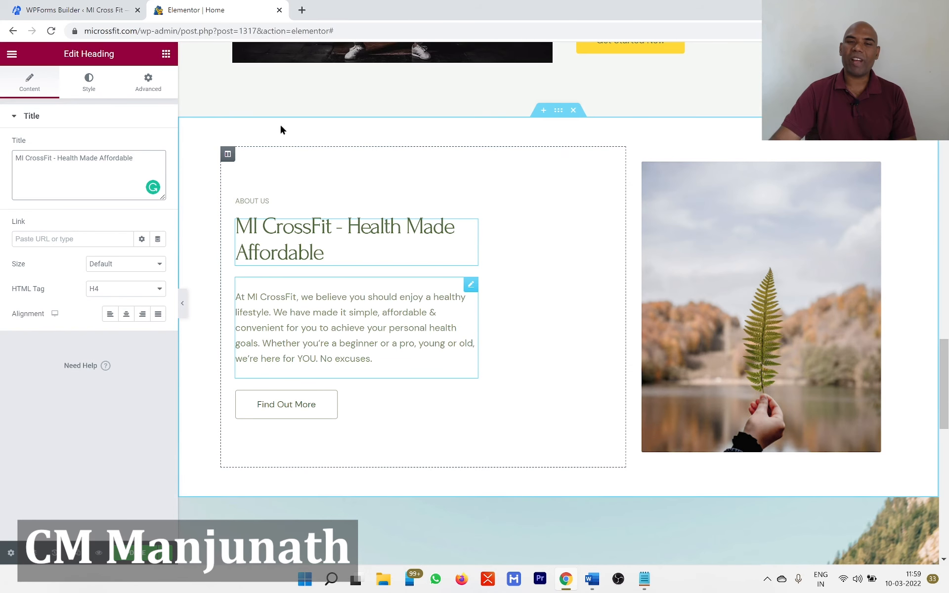
# Update the page in Elementor and delete the fern image from the About Us section.
pyautogui.click(134, 562)
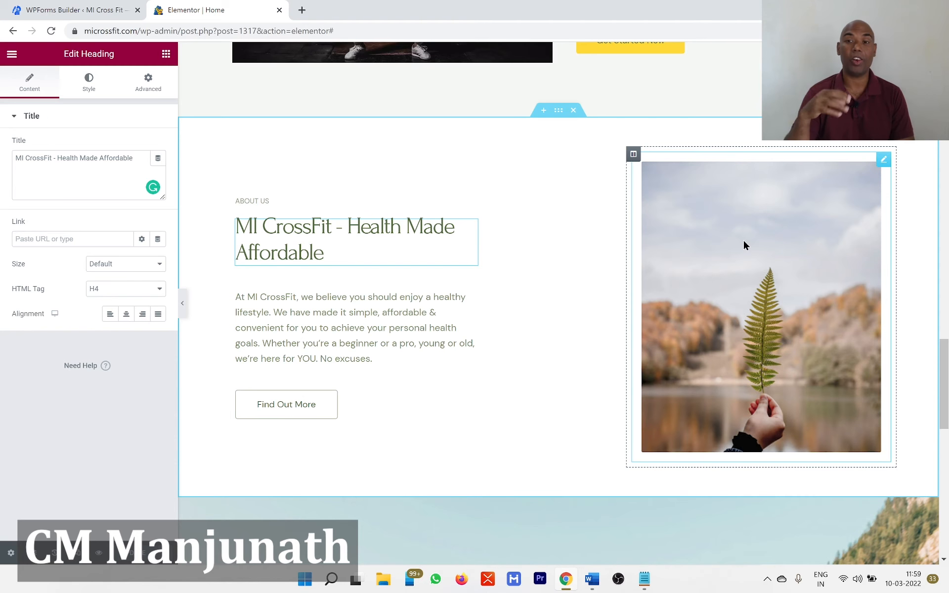
pyautogui.rightClick(885, 163)
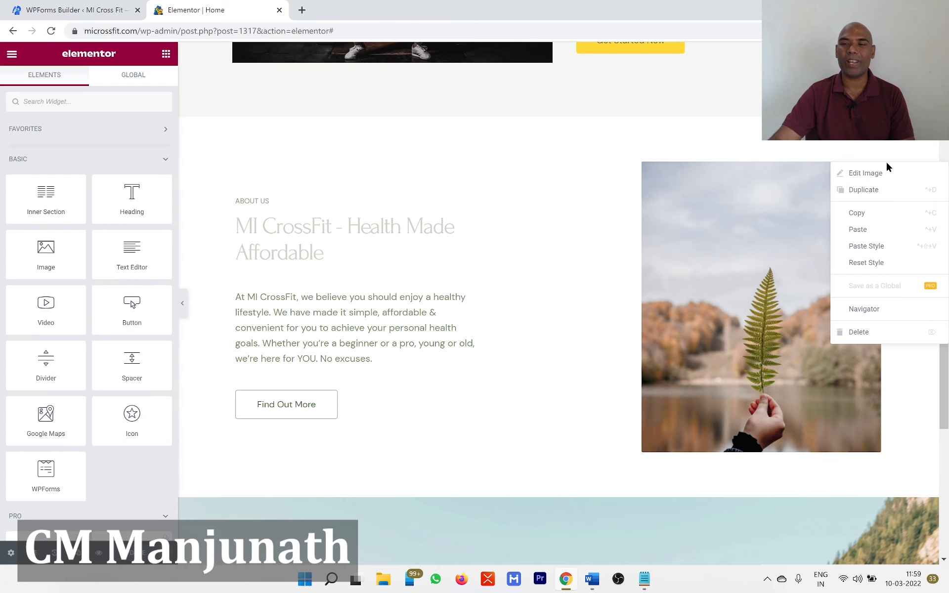
pyautogui.click(867, 332)
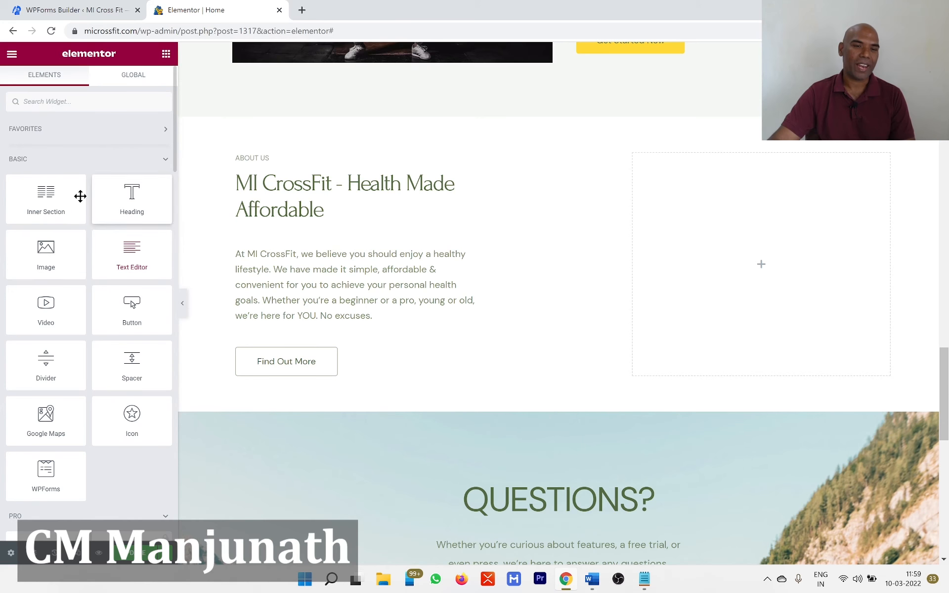
# Add an Image Carousel widget to the empty column of the About Us section and open its settings.
pyautogui.scroll(-10, 83, 347)
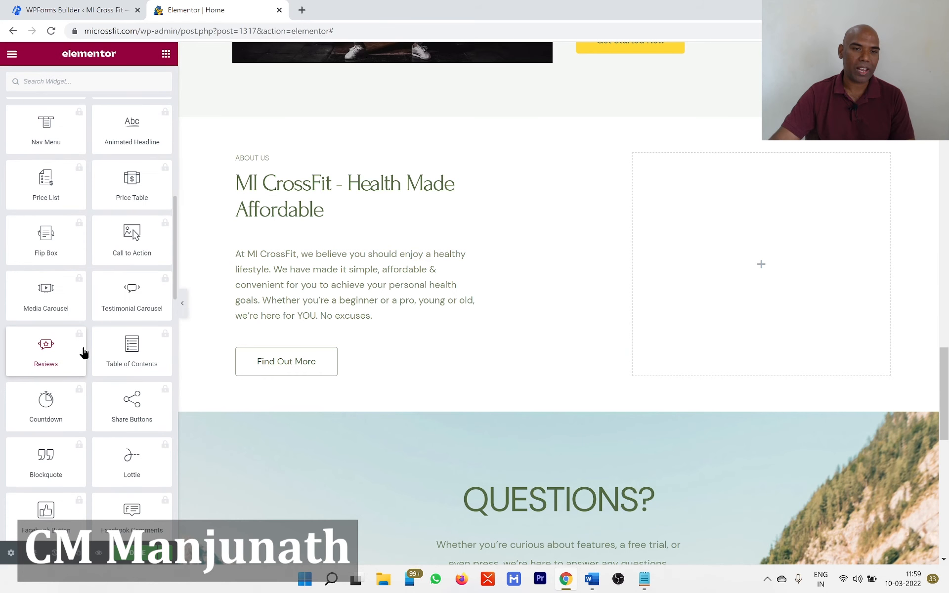
pyautogui.scroll(-12, 83, 350)
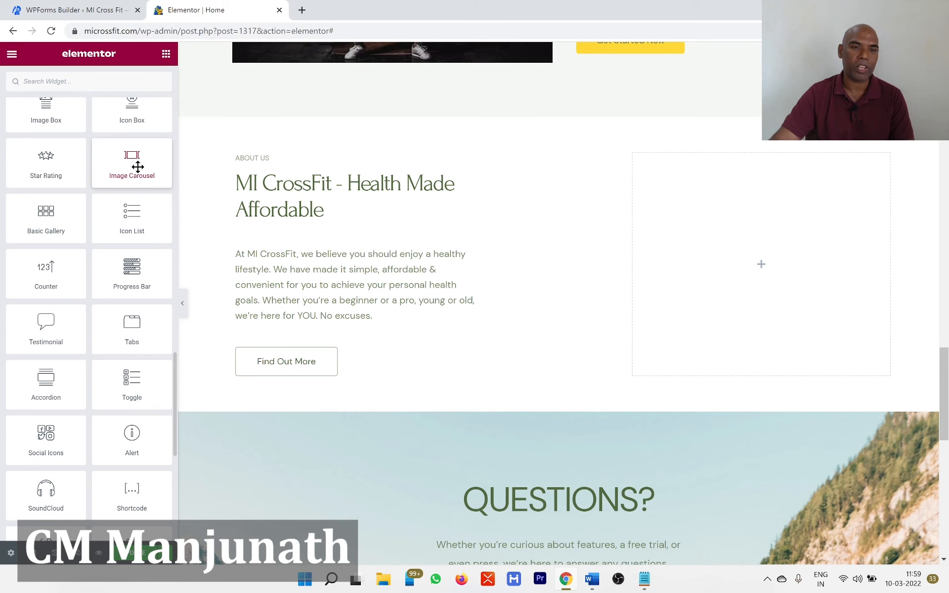
pyautogui.moveTo(117, 159); pyautogui.dragTo(746, 254)
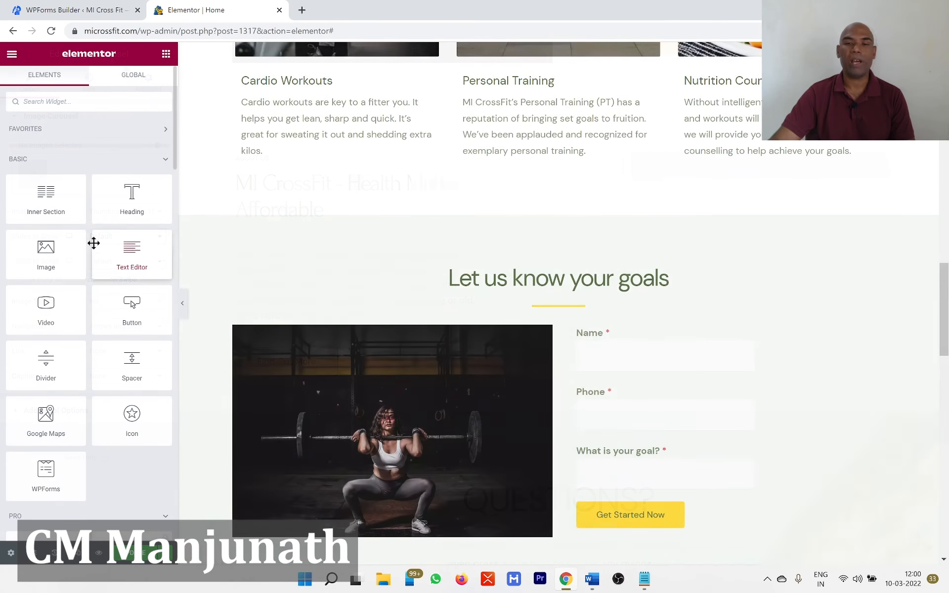
pyautogui.scroll(-6, 739, 334)
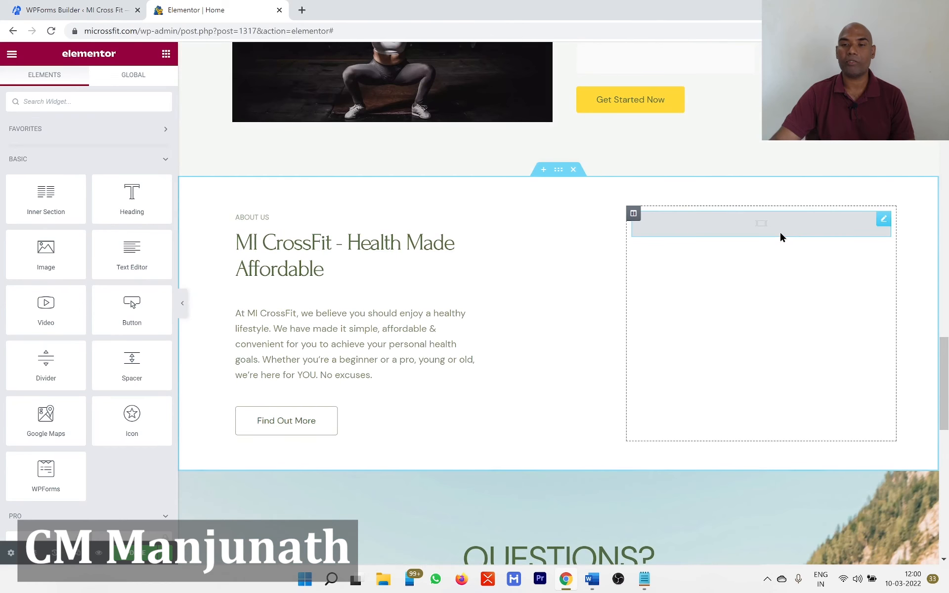
pyautogui.click(780, 231)
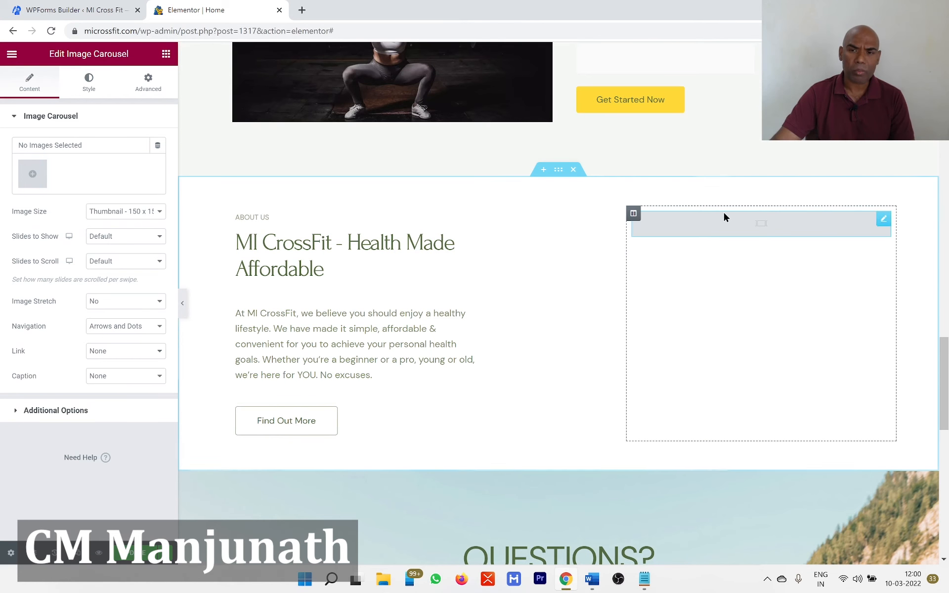
# Create a gallery from the first four gym interior photos in the media library and insert it into the carousel.
pyautogui.click(27, 179)
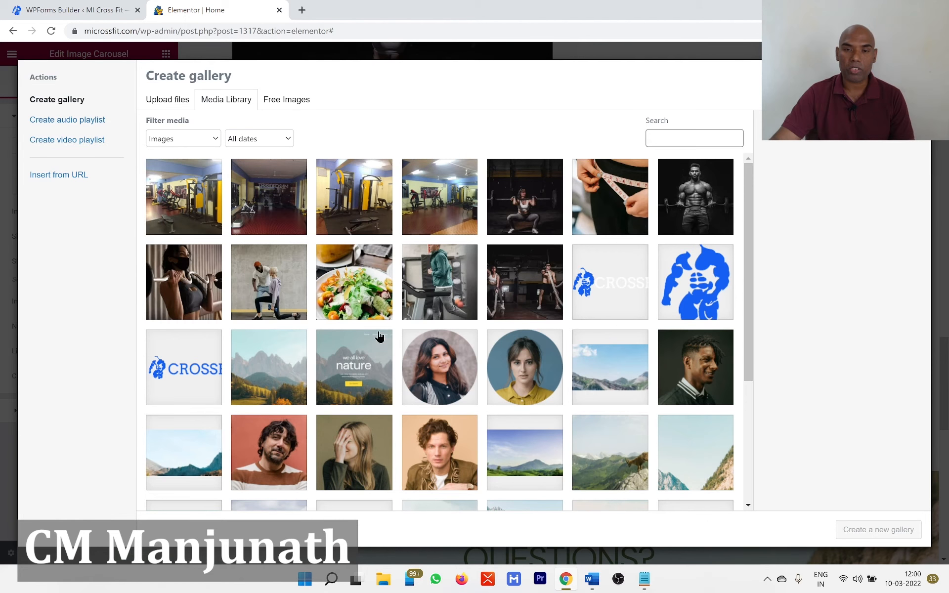
pyautogui.click(202, 208)
pyautogui.click(290, 216)
pyautogui.click(331, 217)
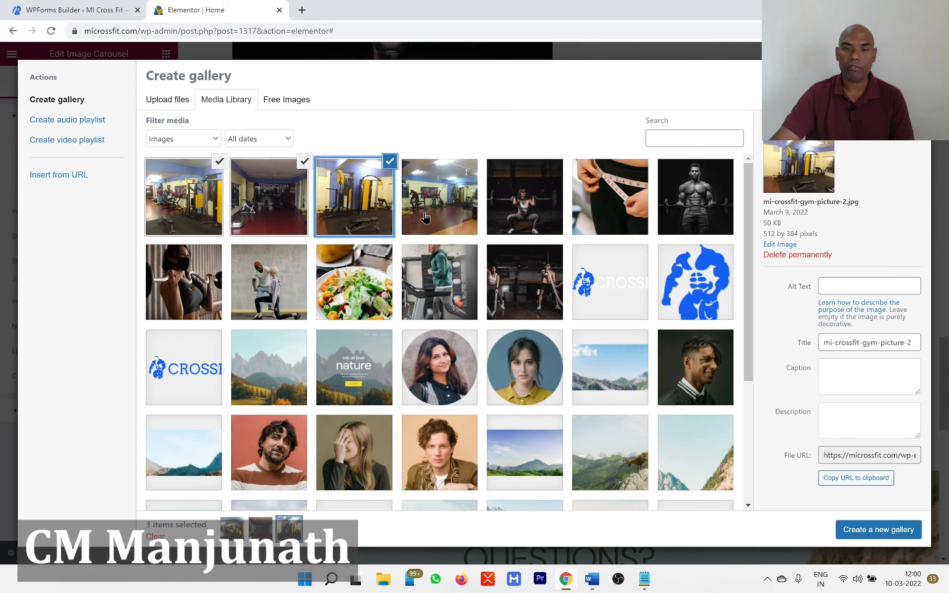
pyautogui.click(425, 219)
pyautogui.click(858, 529)
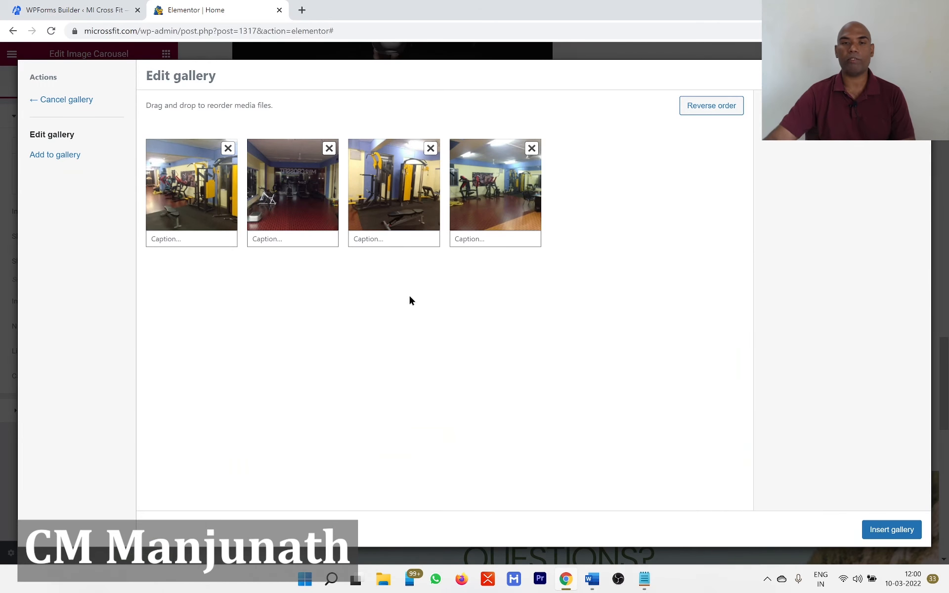
pyautogui.click(909, 532)
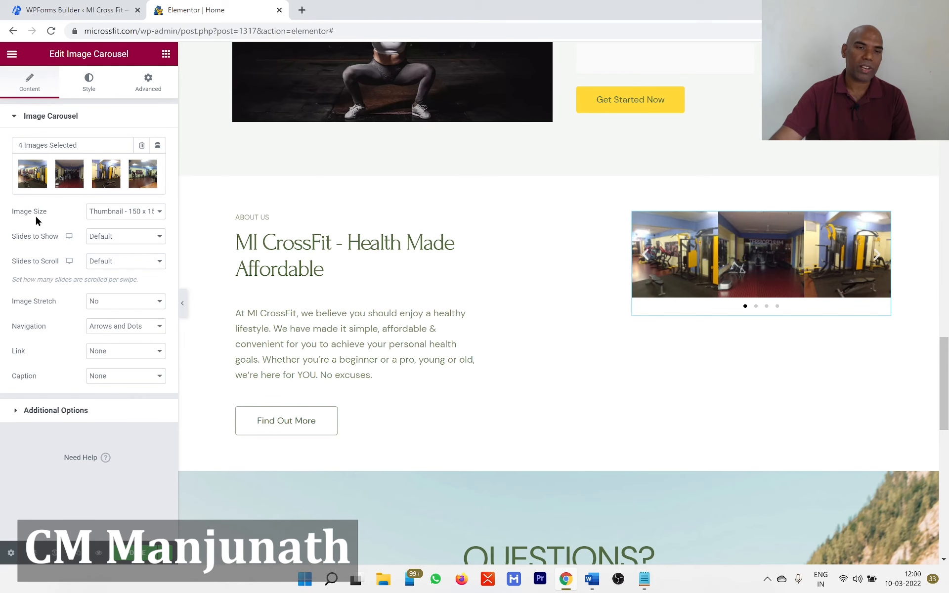
# Set the carousel's image size to Large - 1024 x 1024 with 1 slide to show, and update the page.
pyautogui.click(127, 213)
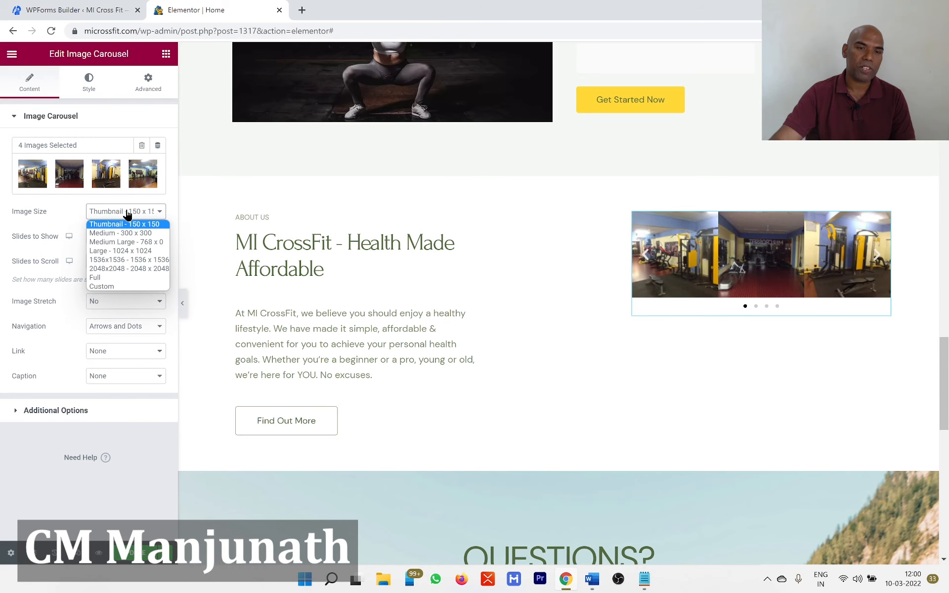
pyautogui.click(127, 250)
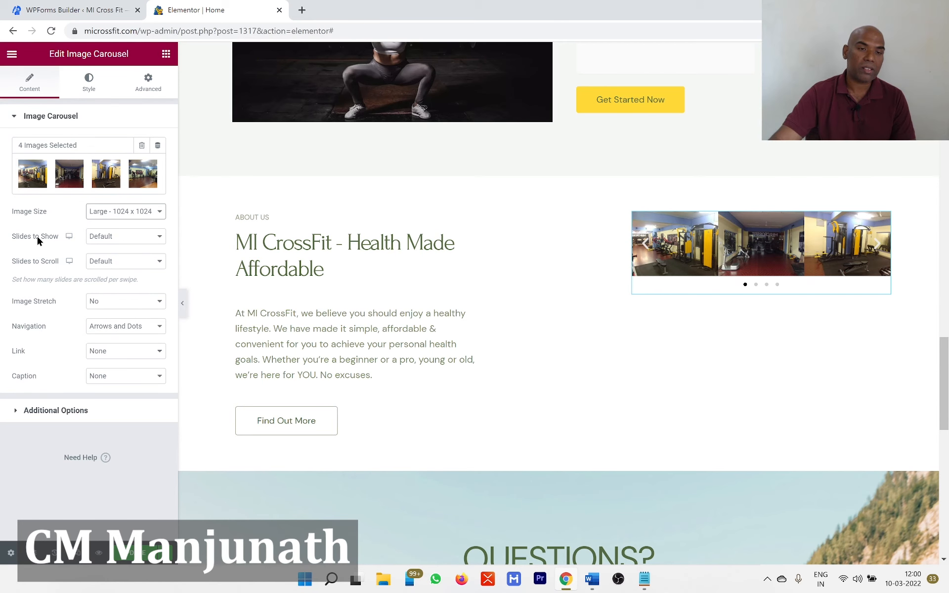
pyautogui.click(112, 240)
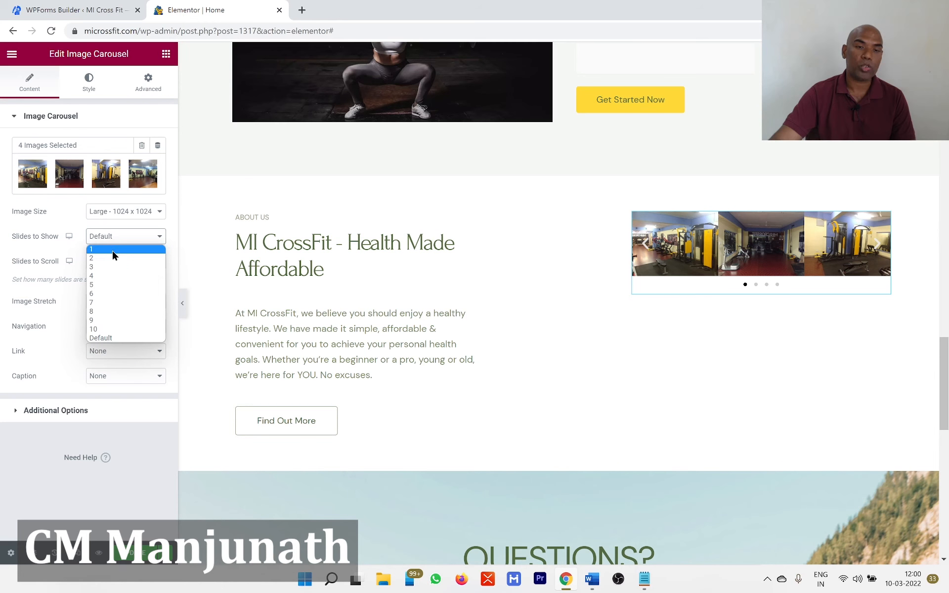
pyautogui.click(113, 250)
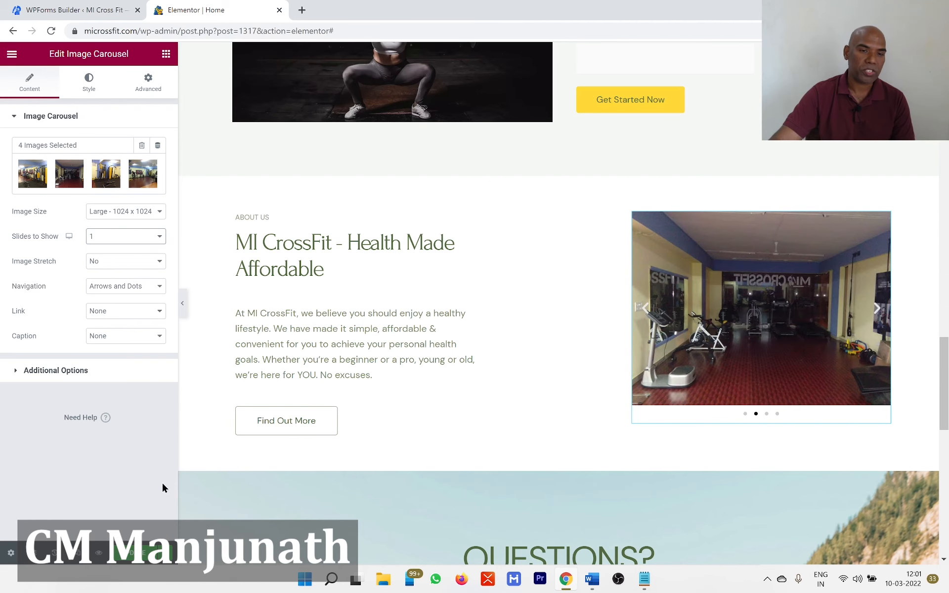
pyautogui.click(136, 562)
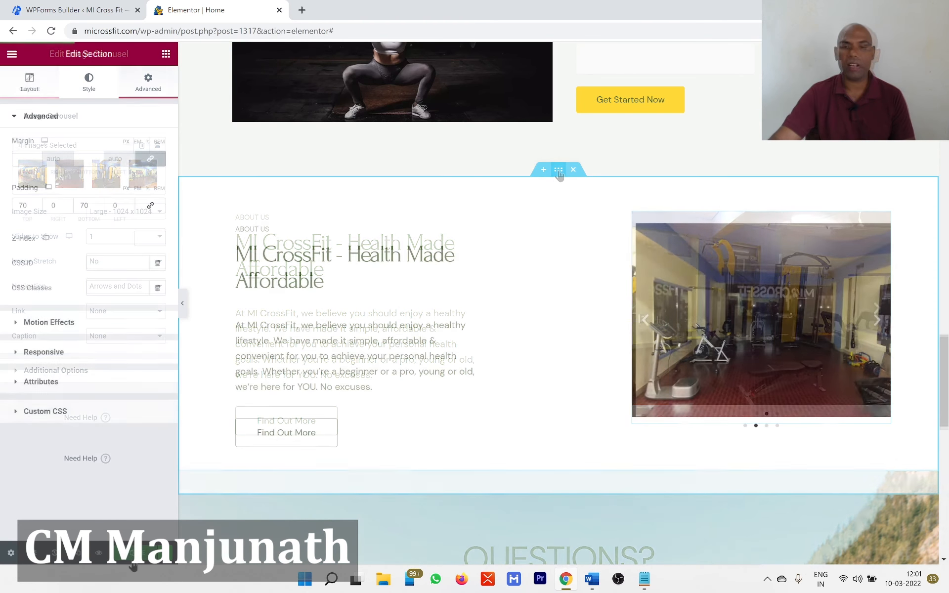
# Review the home page from the hero banner to the Questions section and check the Word document for the content that follows About Us.
pyautogui.scroll(5, 679, 461)
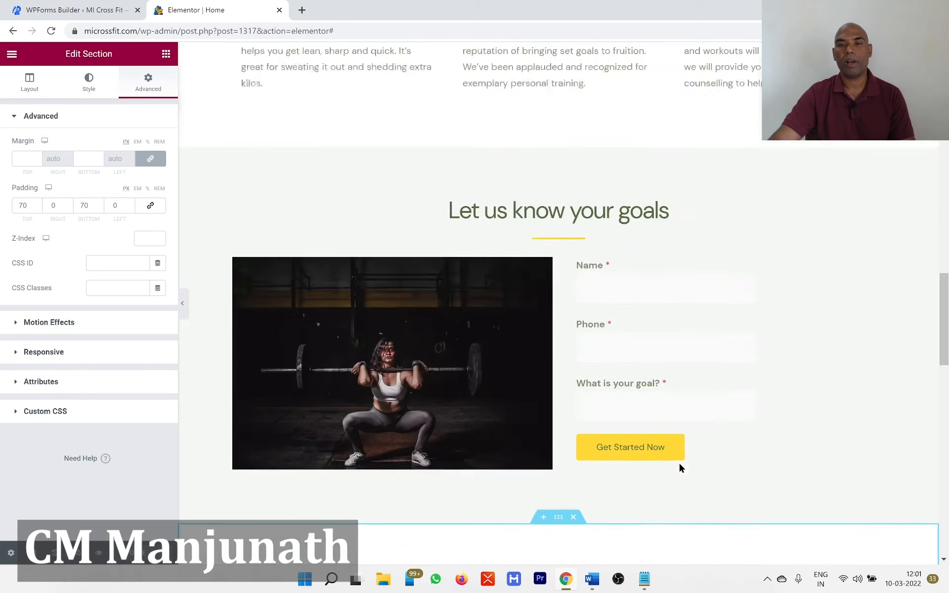
pyautogui.scroll(15, 680, 467)
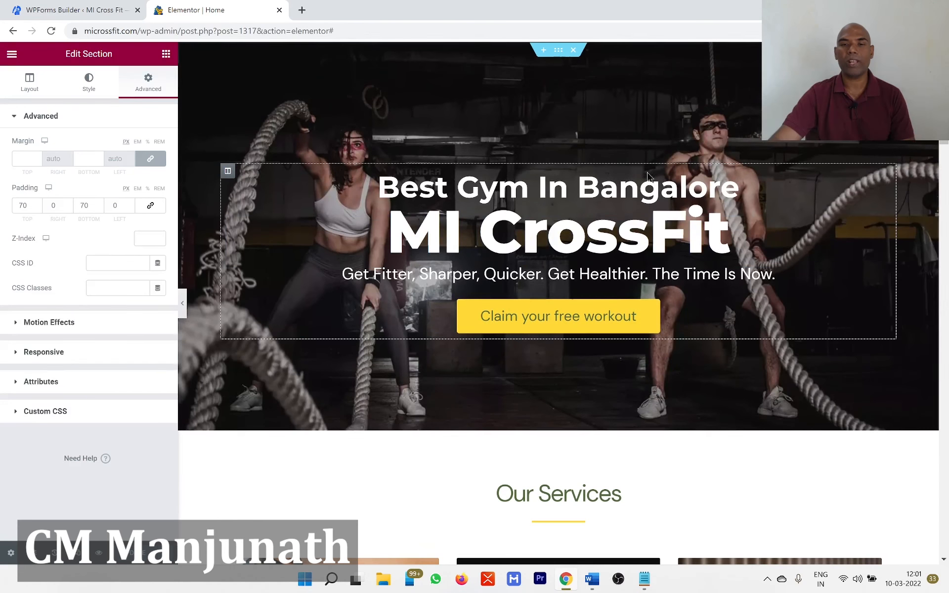
pyautogui.scroll(-15, 663, 274)
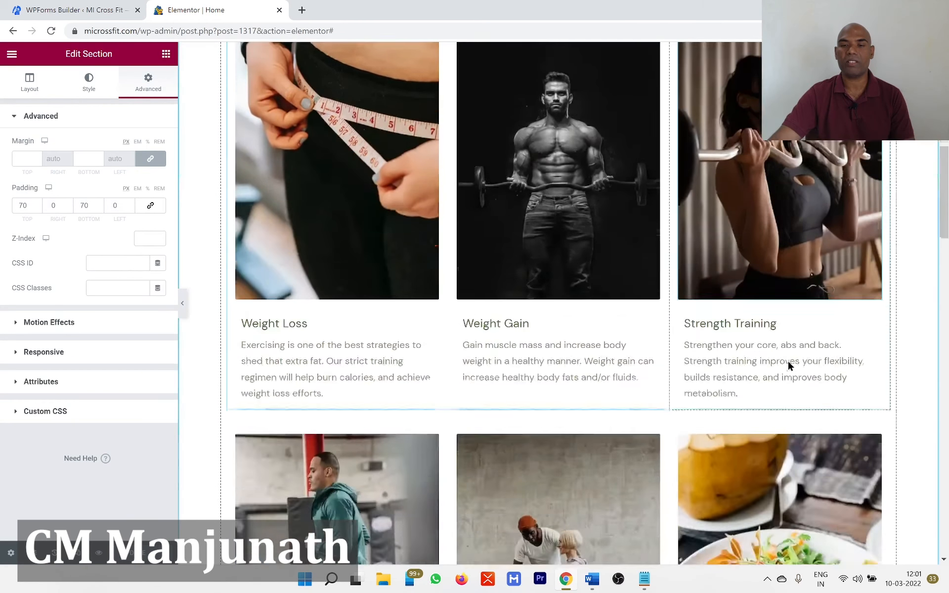
pyautogui.scroll(-3, 722, 376)
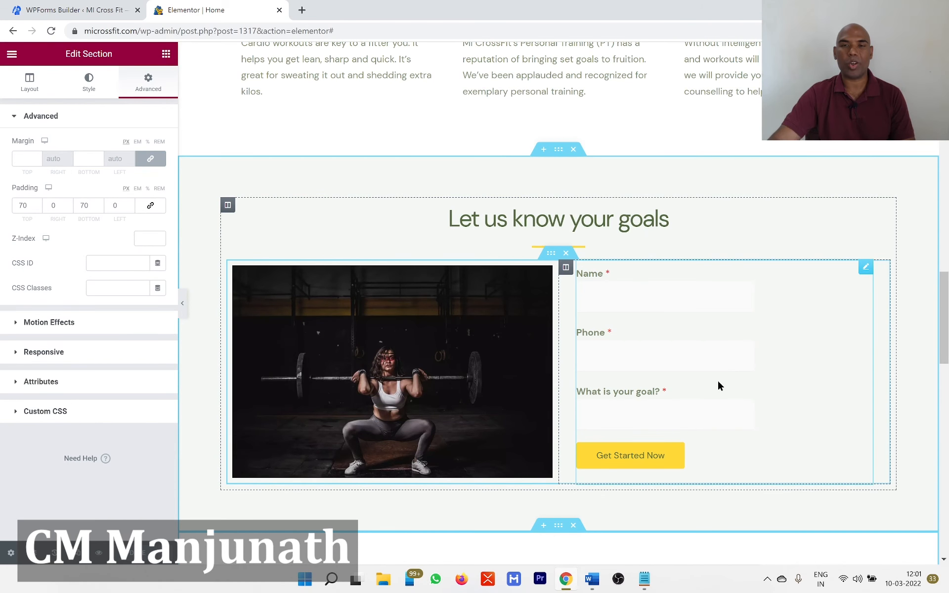
pyautogui.scroll(-3, 717, 379)
pyautogui.scroll(-7, 585, 396)
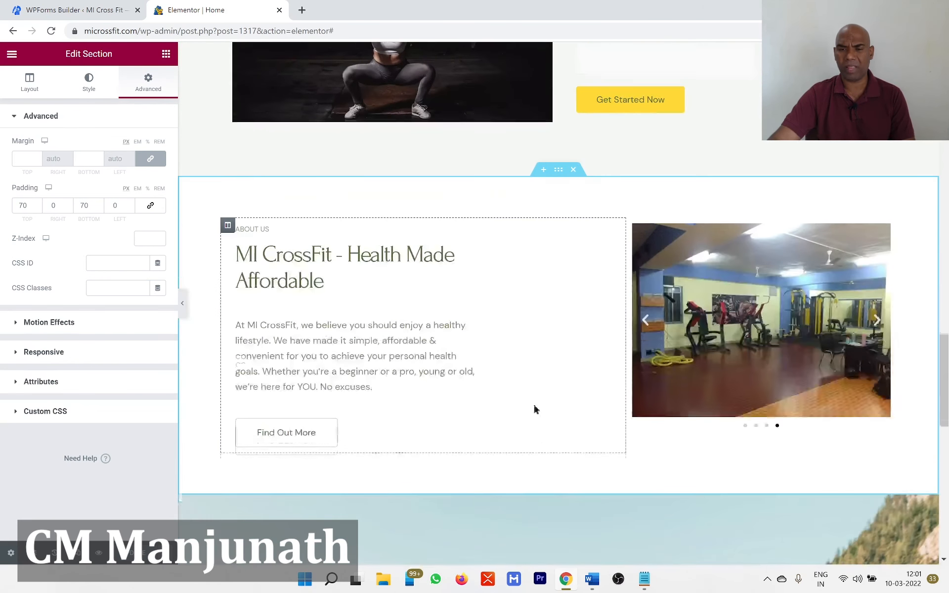
pyautogui.scroll(-3, 581, 401)
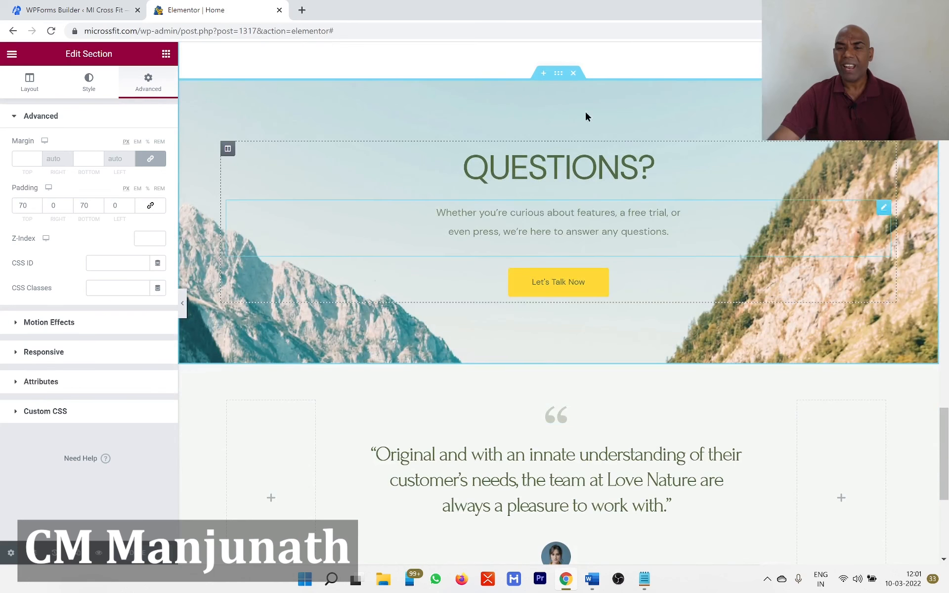
pyautogui.hotkey('alt', 'Tab')
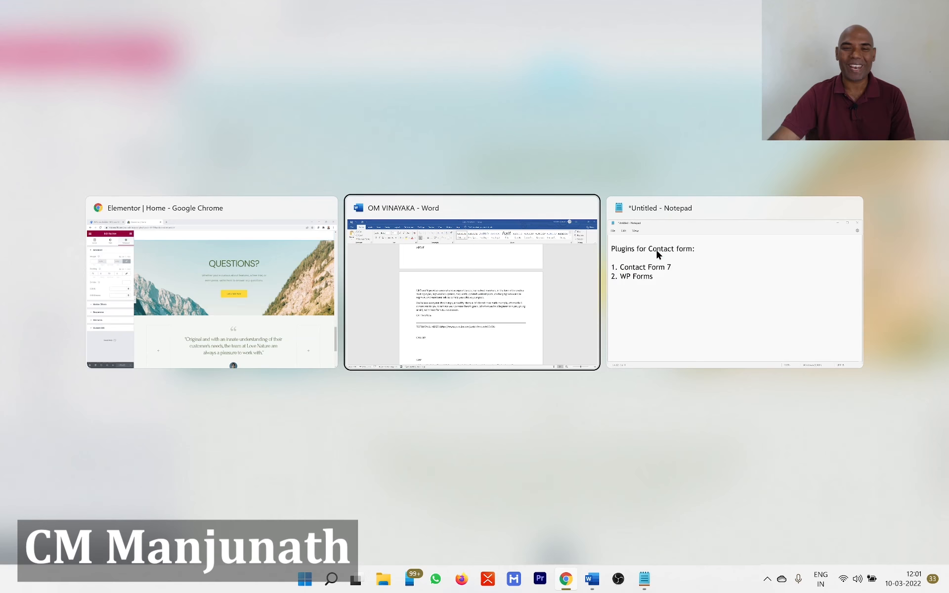
pyautogui.scroll(-4, 517, 382)
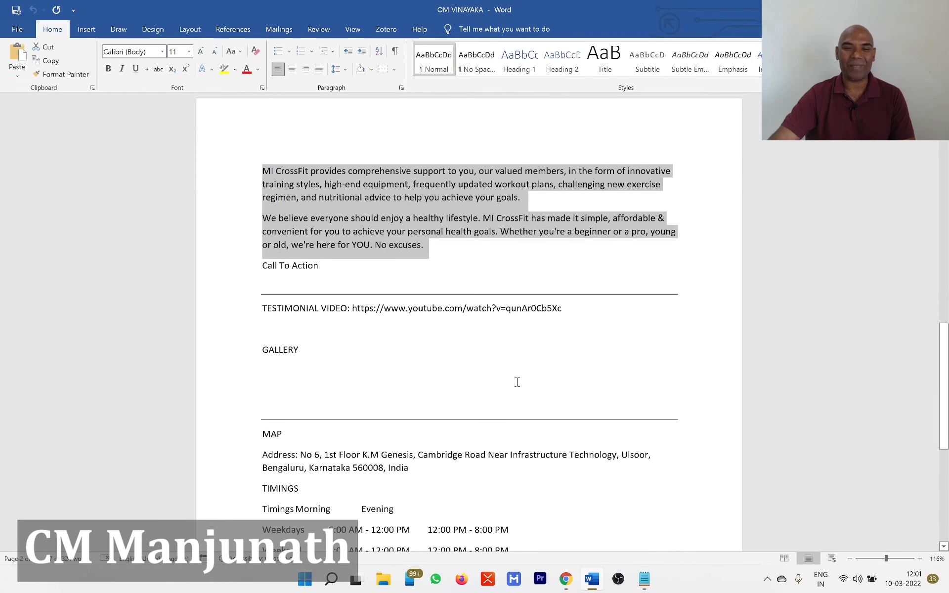
pyautogui.scroll(-1, 517, 382)
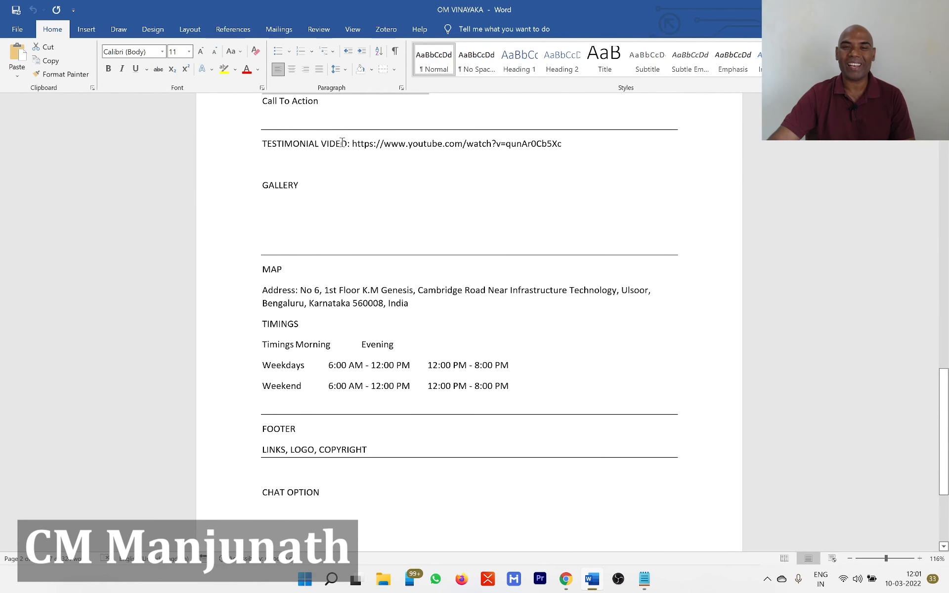
pyautogui.hotkey('alt', 'Tab')
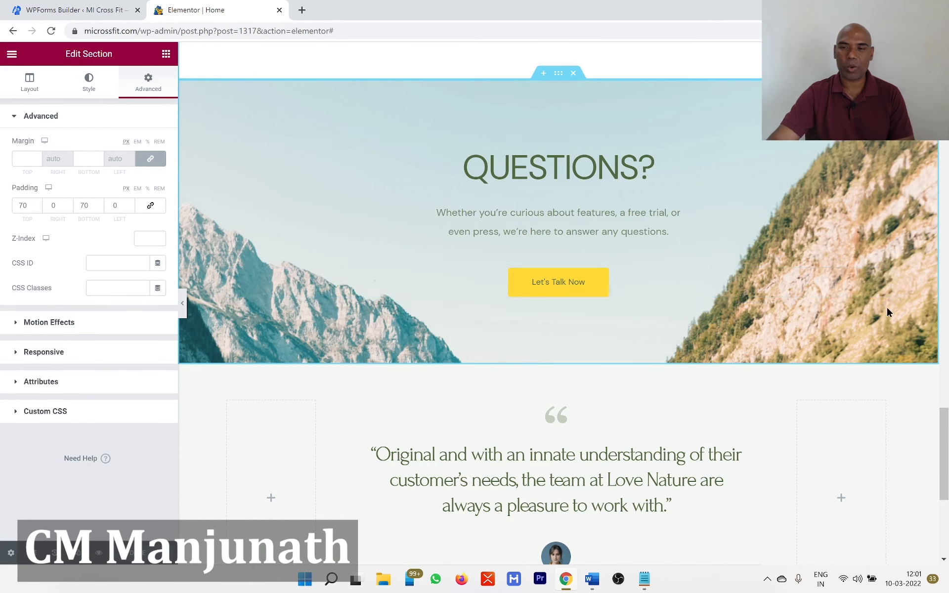
# Delete the heading, text and button from the Questions section and add a second column to it.
pyautogui.rightClick(884, 279)
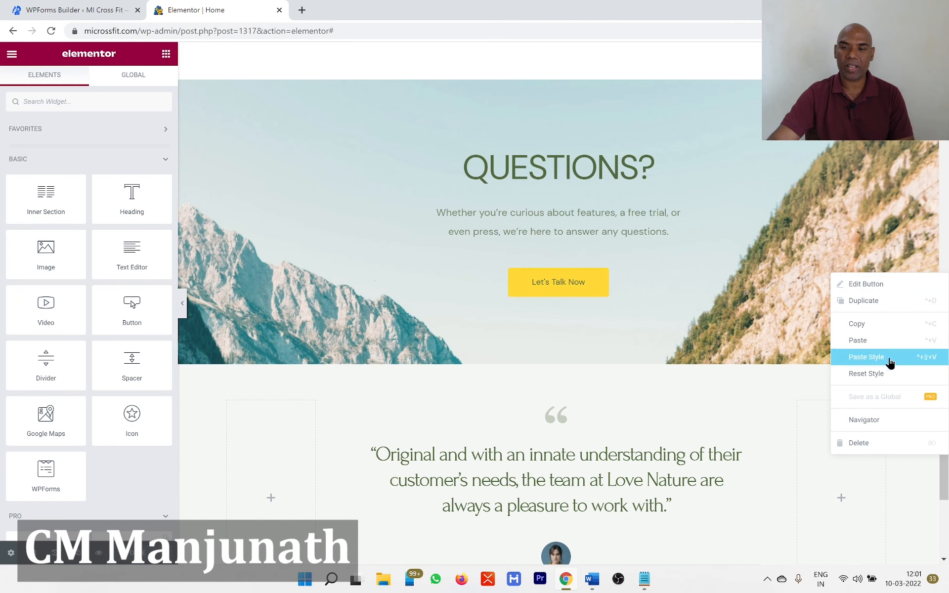
pyautogui.click(883, 443)
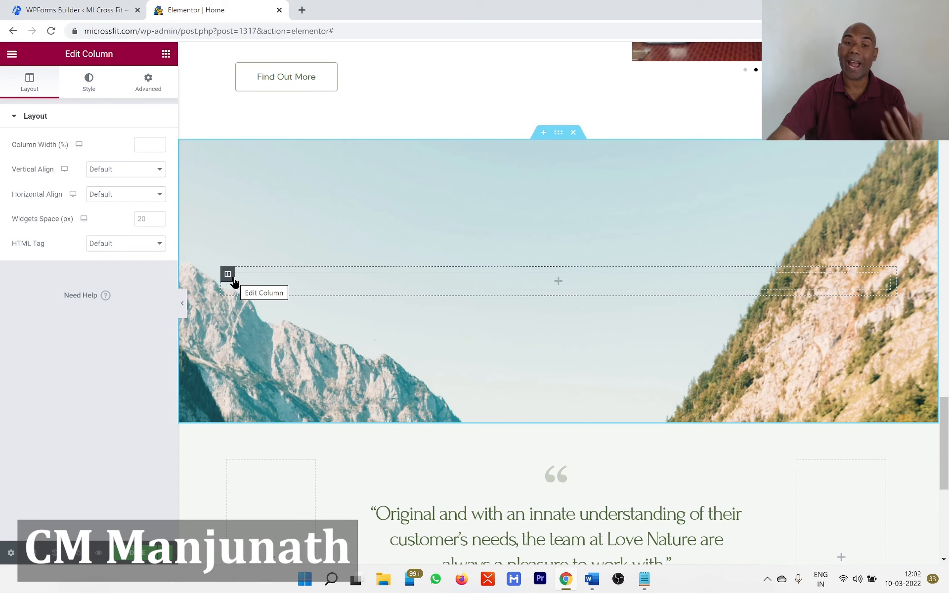
pyautogui.click(229, 276)
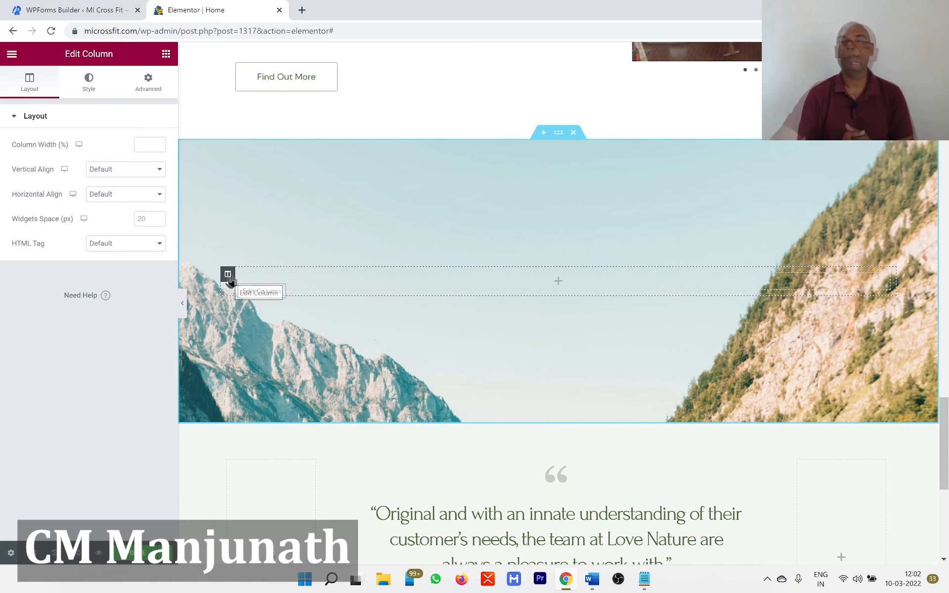
pyautogui.rightClick(229, 280)
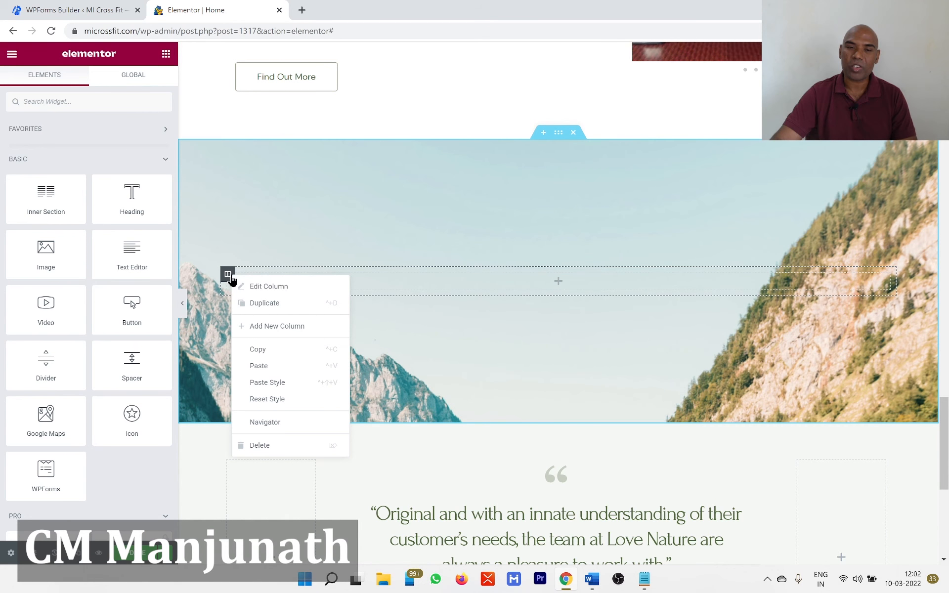
pyautogui.click(258, 335)
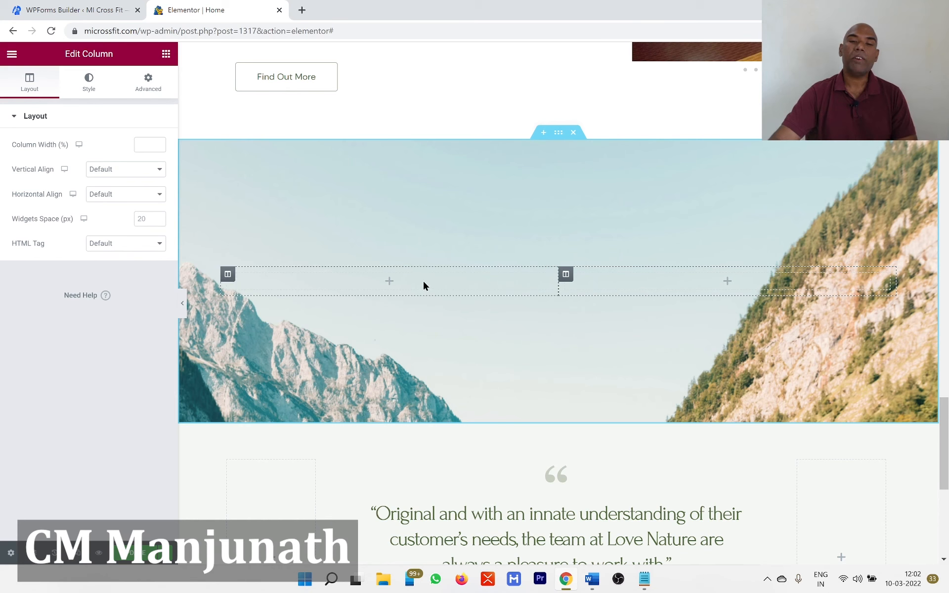
# Add a Video widget to the first column of the mountain-background section and check its source options, keeping YouTube.
pyautogui.click(388, 283)
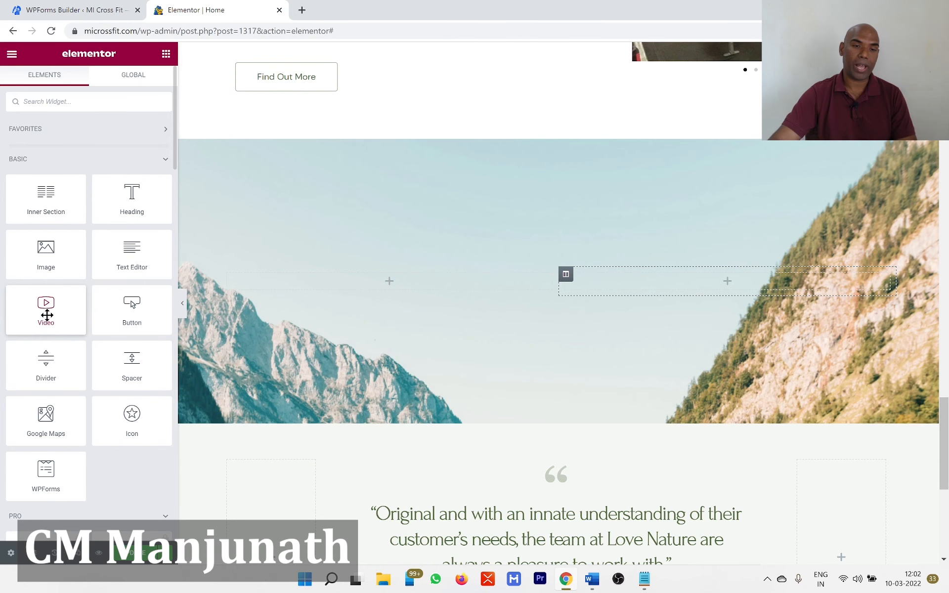
pyautogui.moveTo(39, 308); pyautogui.dragTo(395, 280)
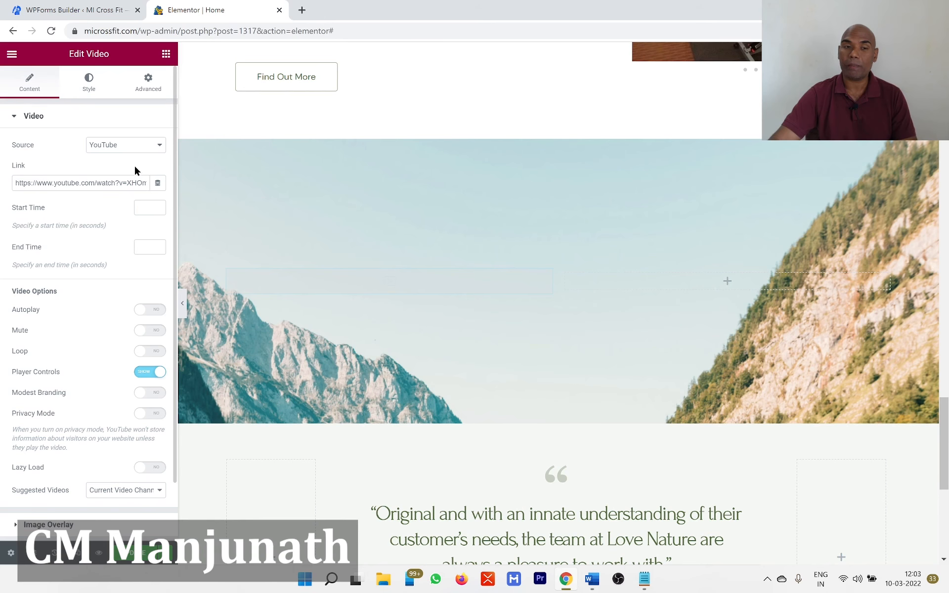
pyautogui.click(126, 146)
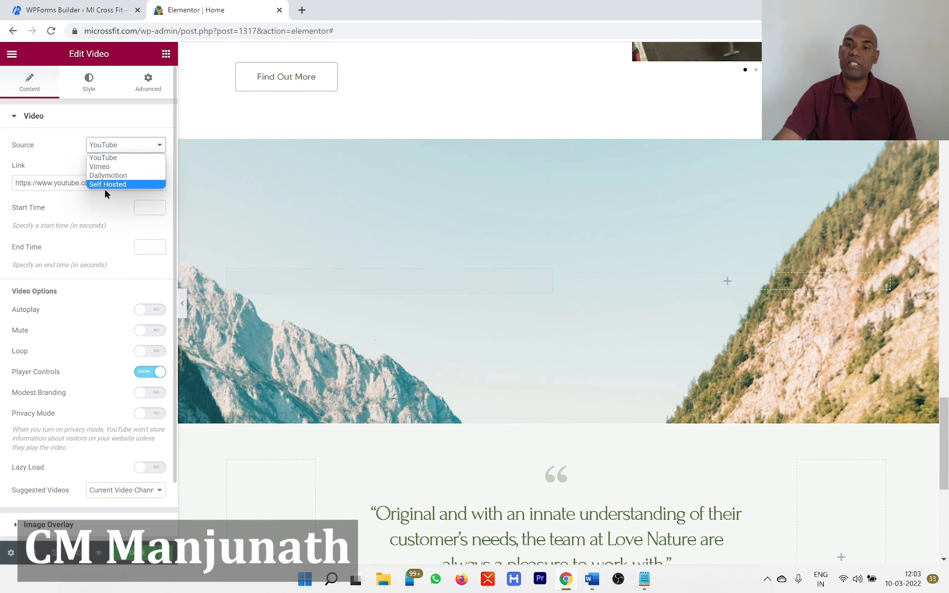
pyautogui.click(58, 121)
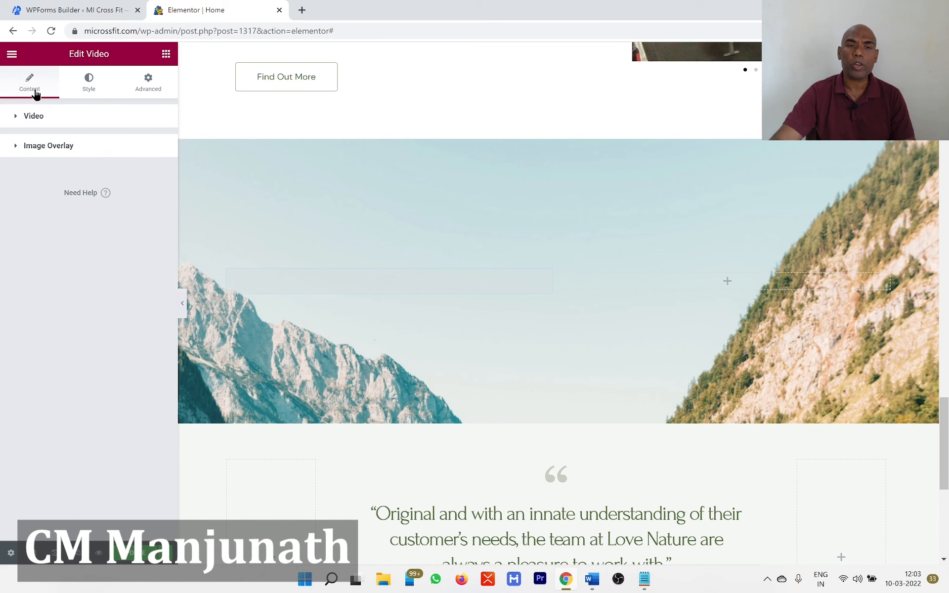
pyautogui.click(11, 121)
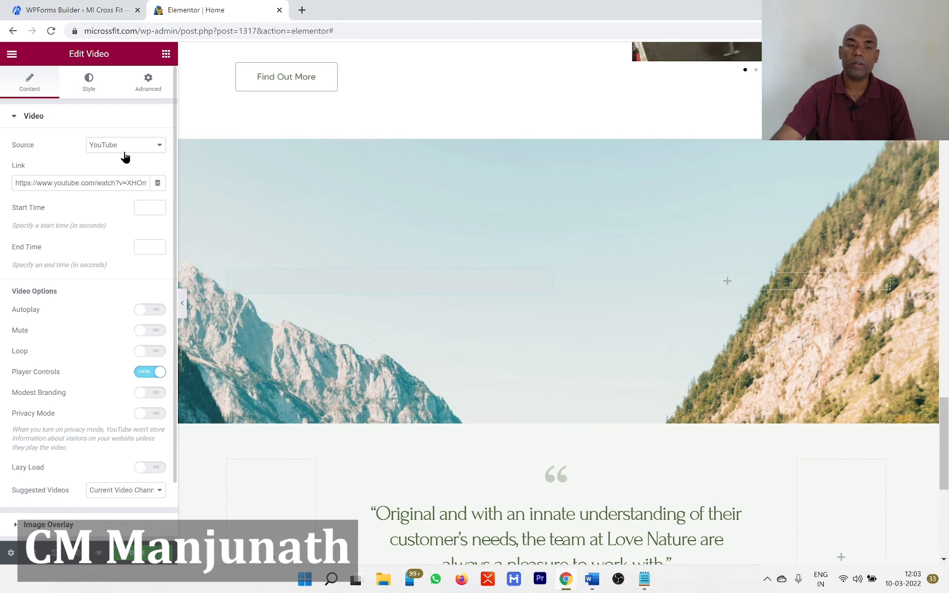
pyautogui.hotkey('alt', 'Tab')
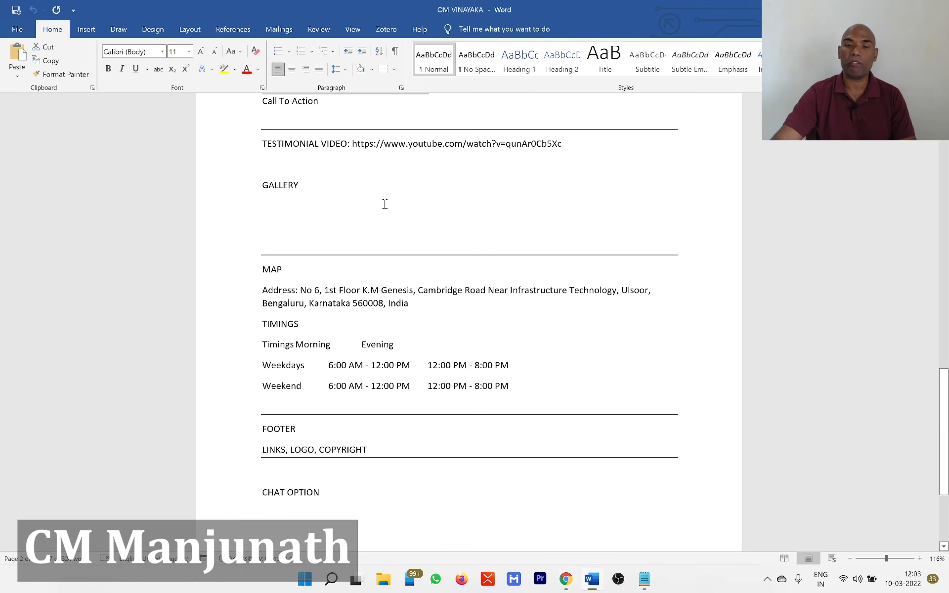
pyautogui.moveTo(352, 143); pyautogui.dragTo(558, 144)
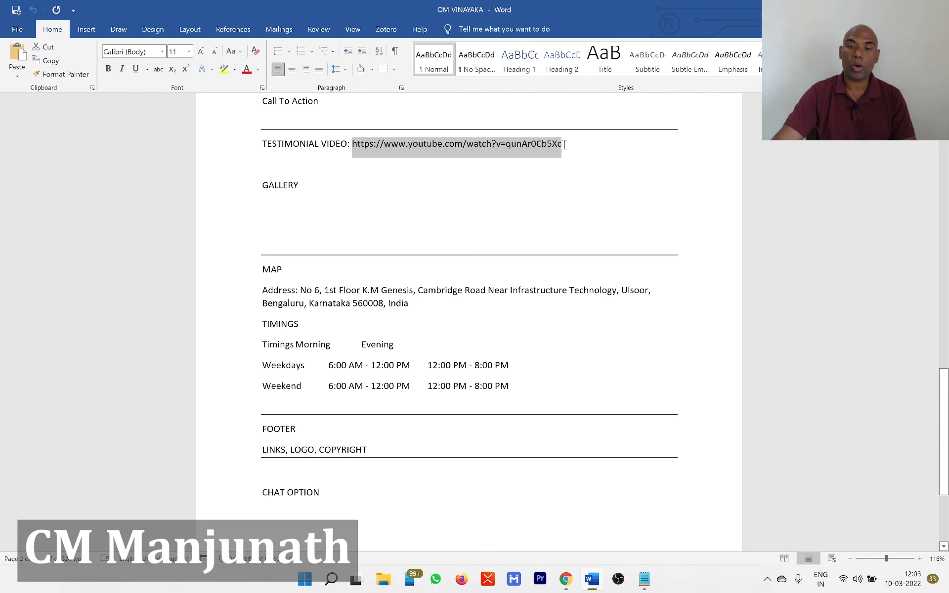
pyautogui.hotkey('alt', 'Tab')
pyautogui.rightClick(69, 182)
pyautogui.click(102, 233)
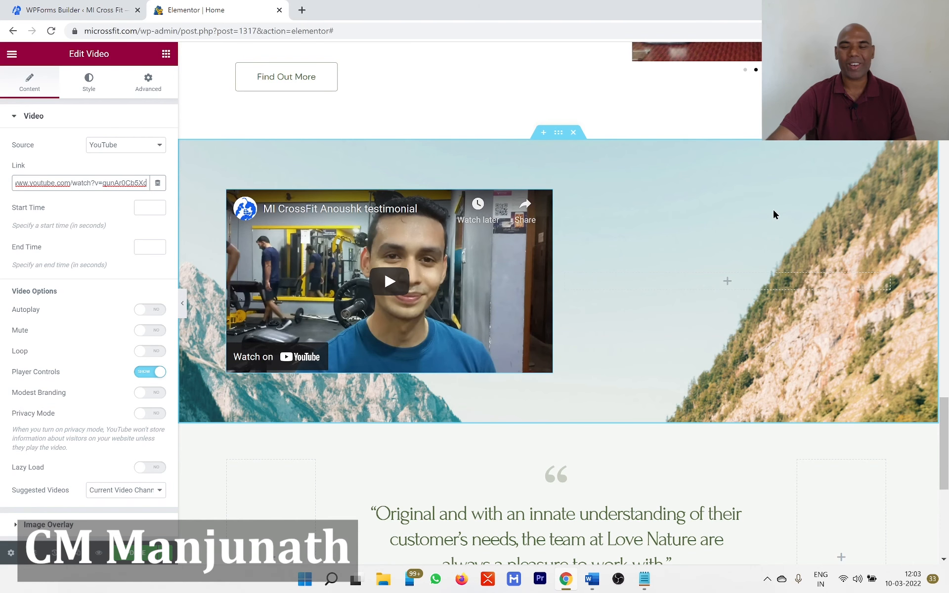
# Move the testimonial quote heading from the section below into the empty column beside the video.
pyautogui.scroll(-2, 692, 470)
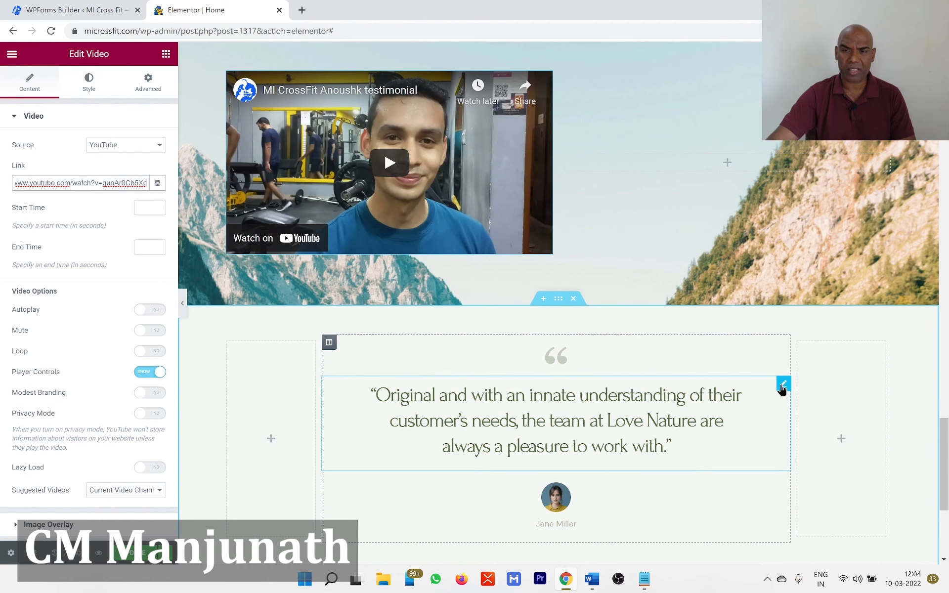
pyautogui.moveTo(782, 389); pyautogui.dragTo(735, 163)
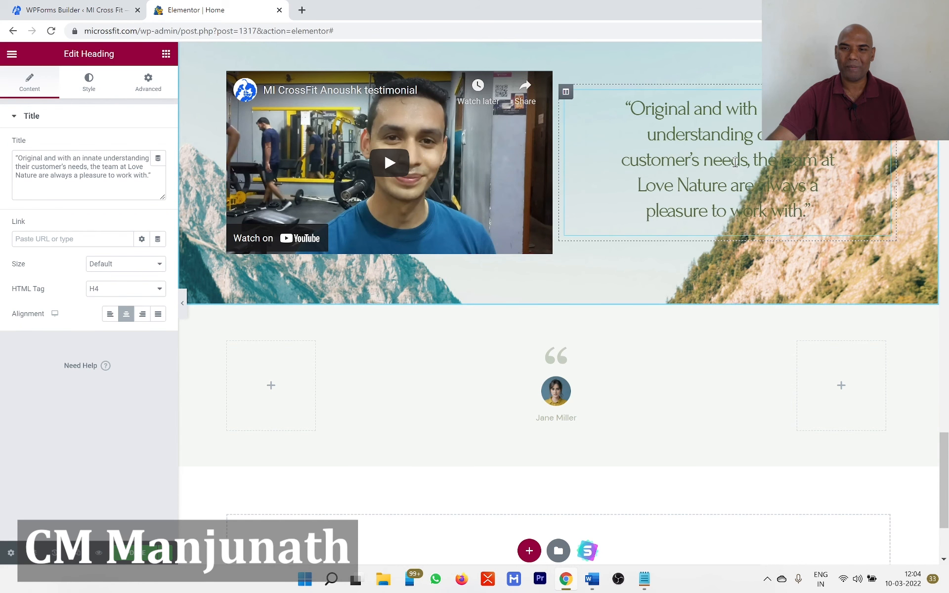
# Give the video section a Classic background overlay in green #7CAE8B and update the page.
pyautogui.scroll(4, 795, 421)
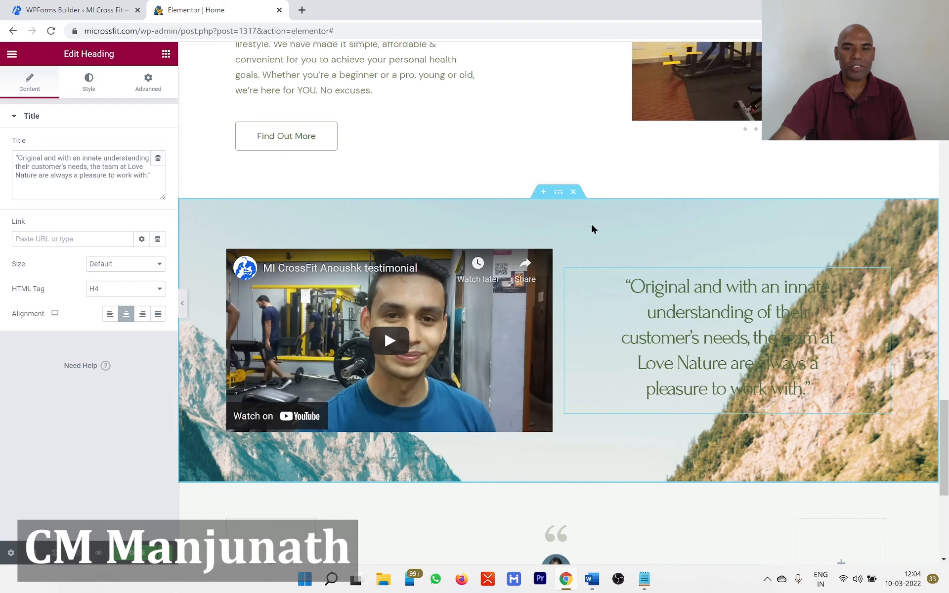
pyautogui.click(558, 192)
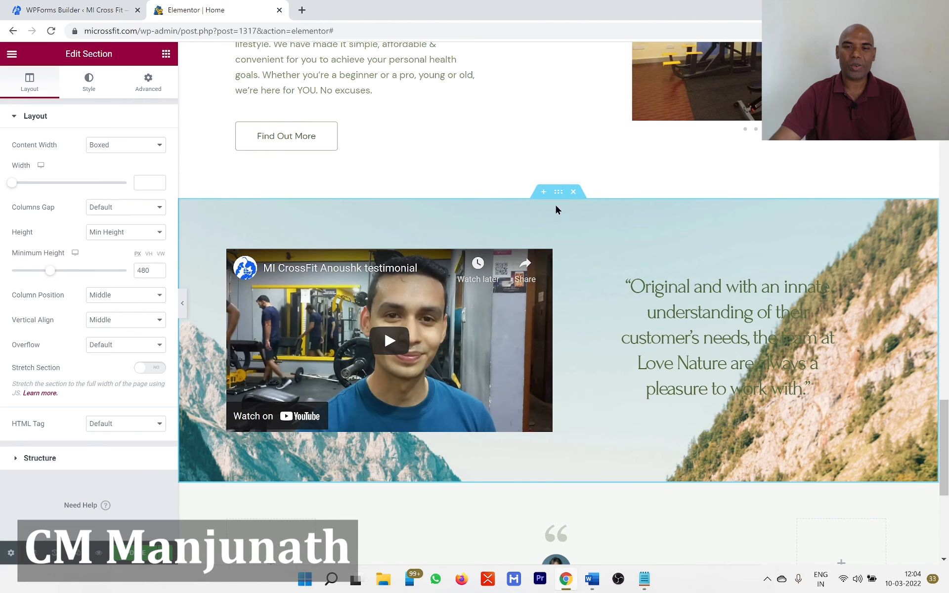
pyautogui.click(81, 80)
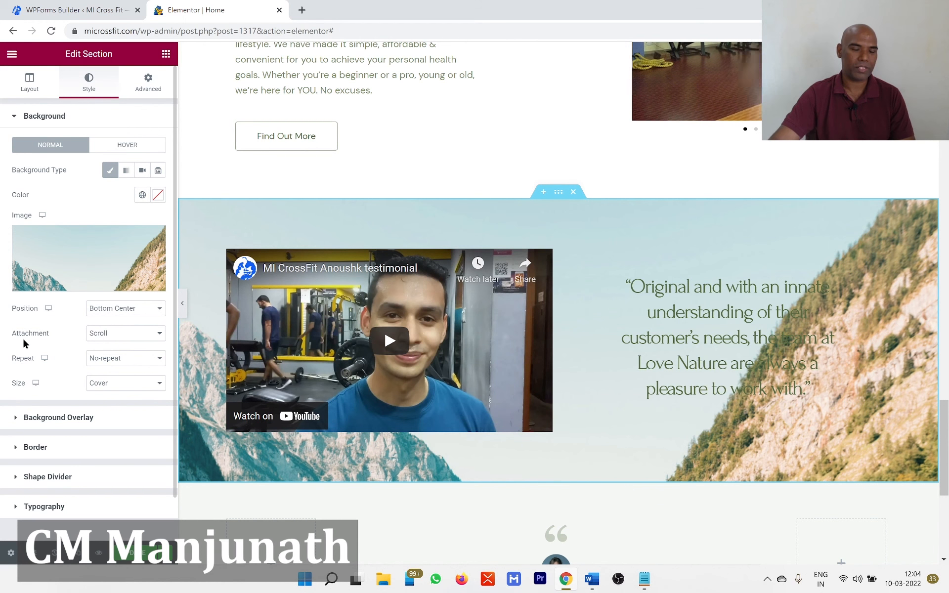
pyautogui.scroll(-1, 53, 381)
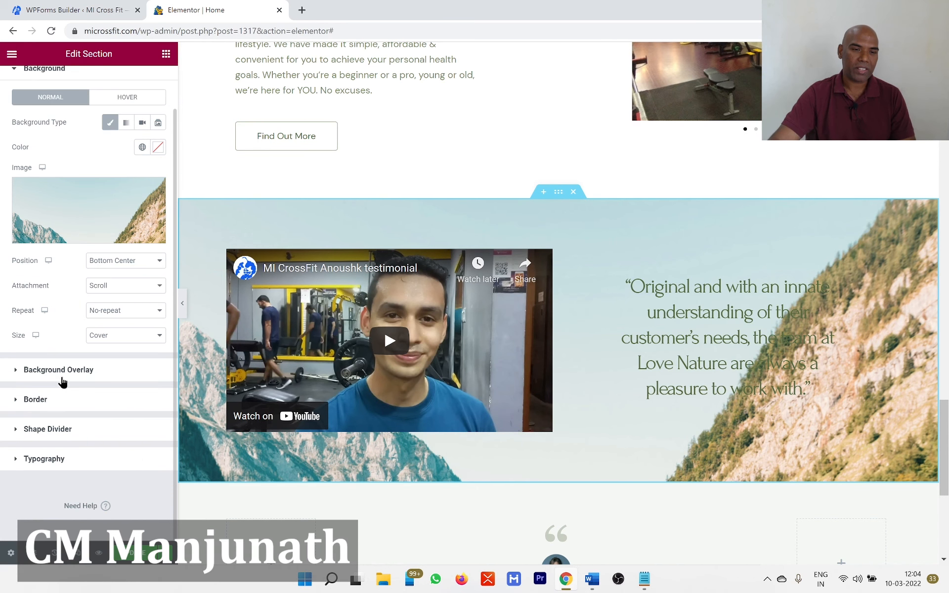
pyautogui.click(51, 370)
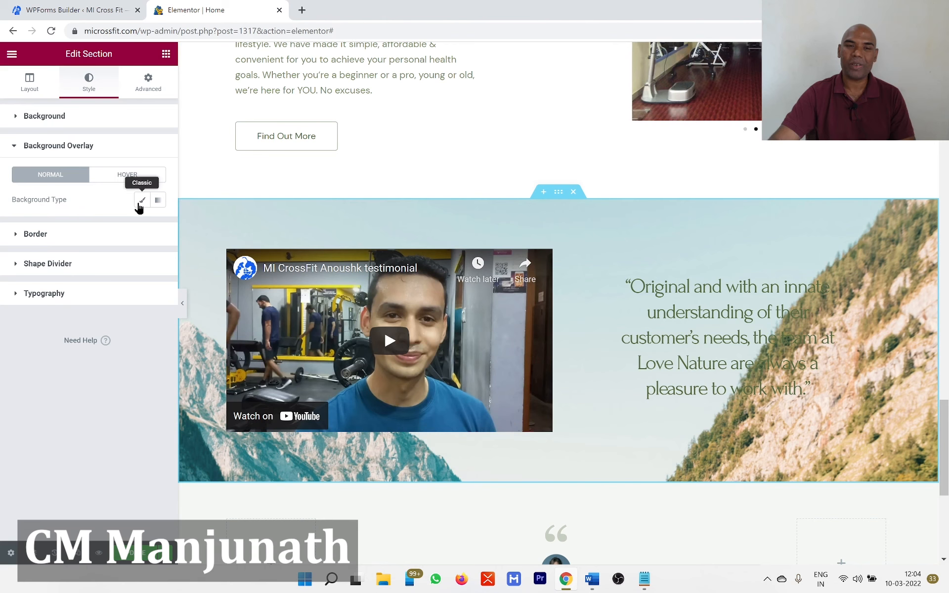
pyautogui.click(142, 200)
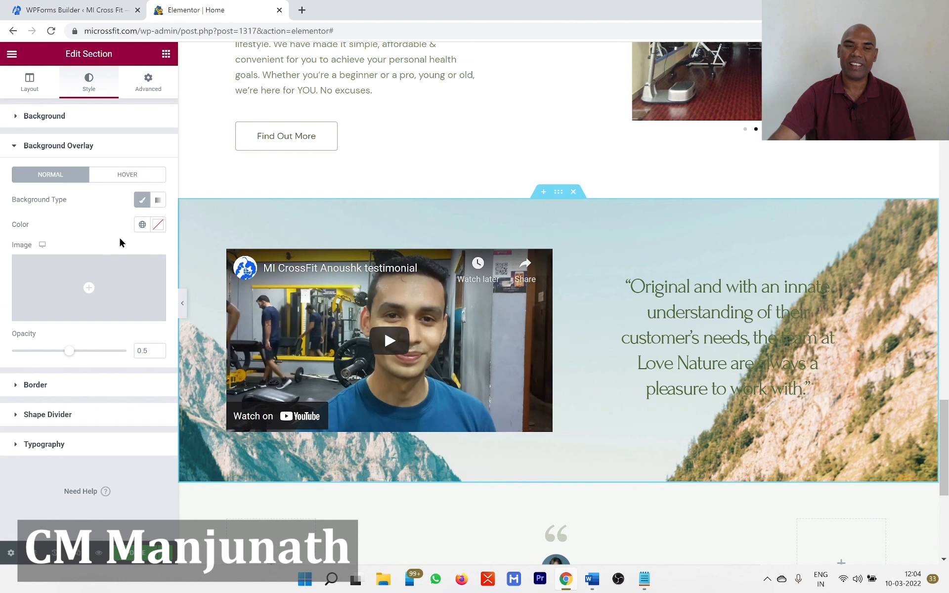
pyautogui.click(158, 225)
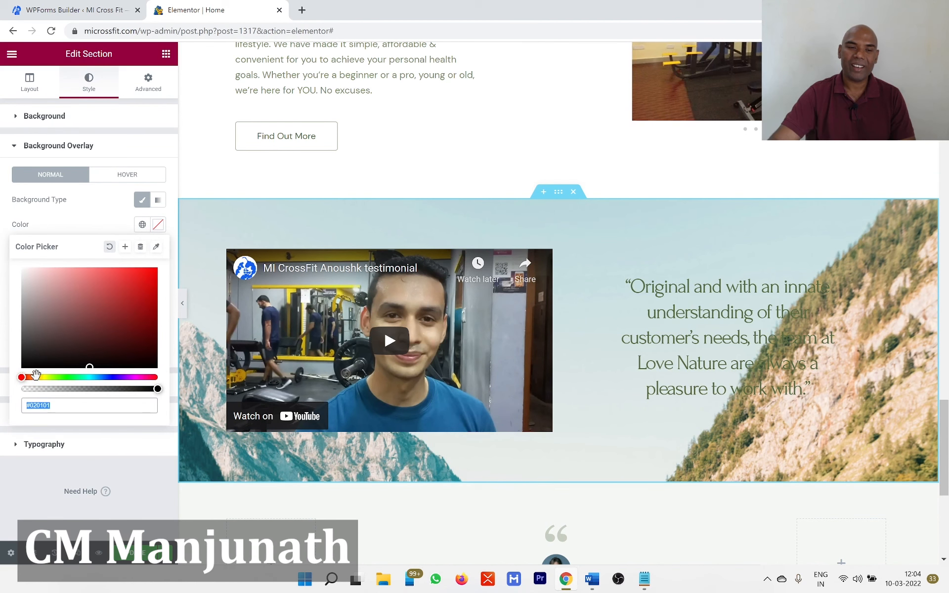
pyautogui.moveTo(19, 378); pyautogui.dragTo(78, 316)
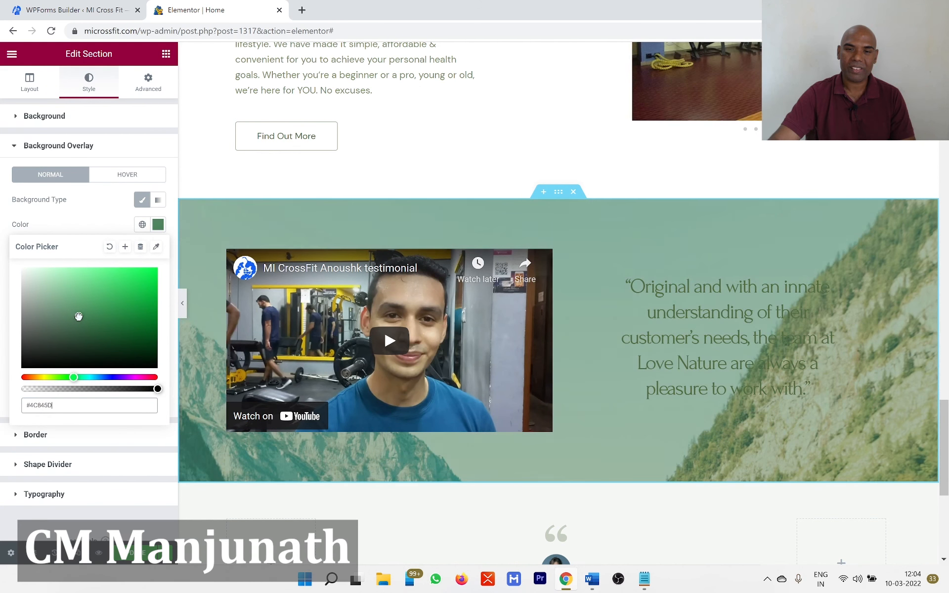
pyautogui.moveTo(79, 320); pyautogui.dragTo(61, 299)
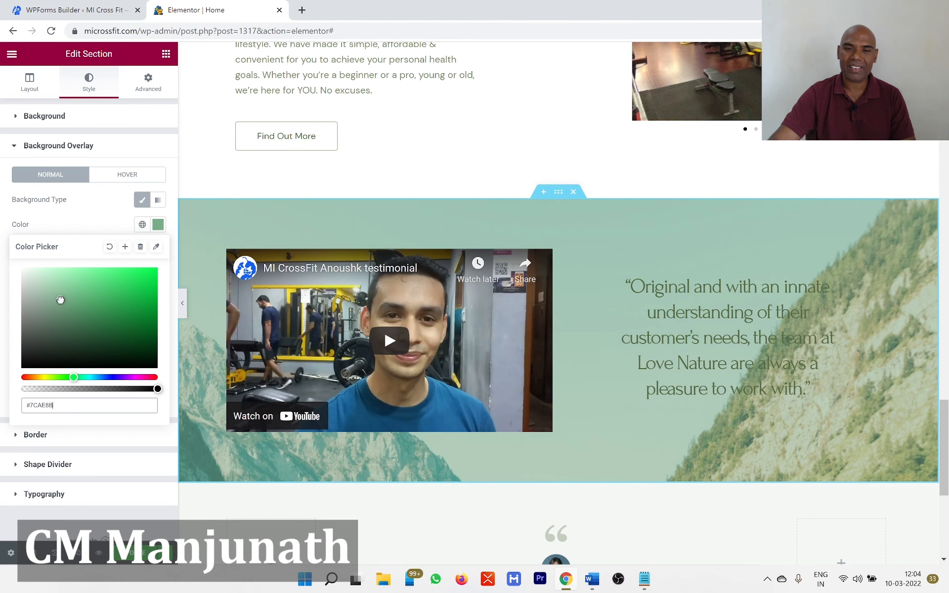
pyautogui.click(129, 558)
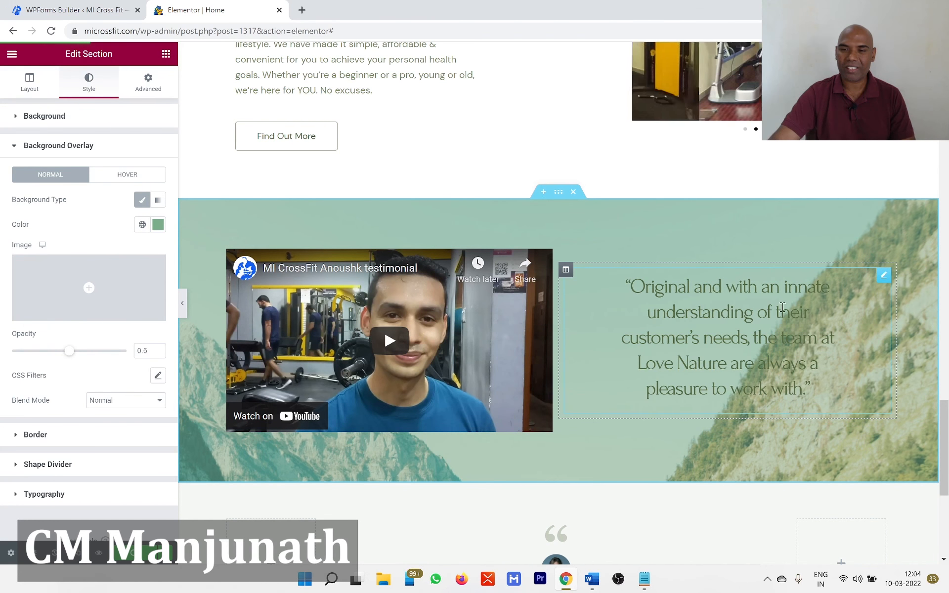
# Set the testimonial quote heading's text color to white #FFFFFF and update the page.
pyautogui.click(884, 277)
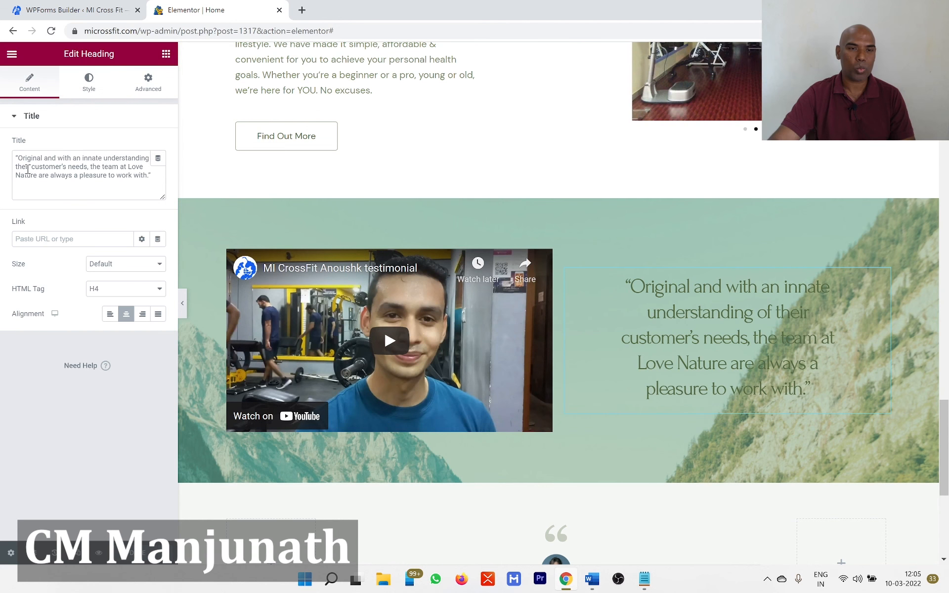
pyautogui.click(89, 81)
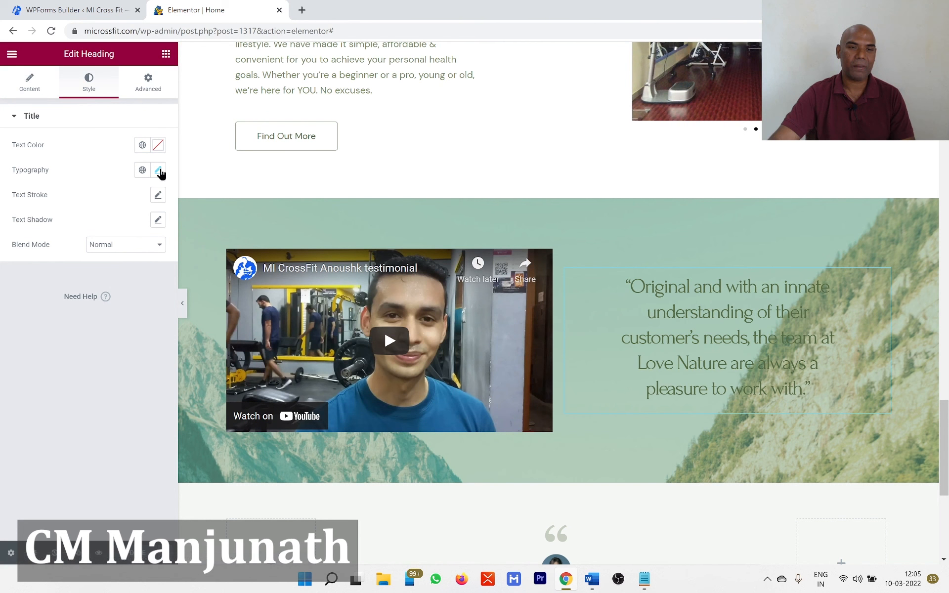
pyautogui.click(158, 147)
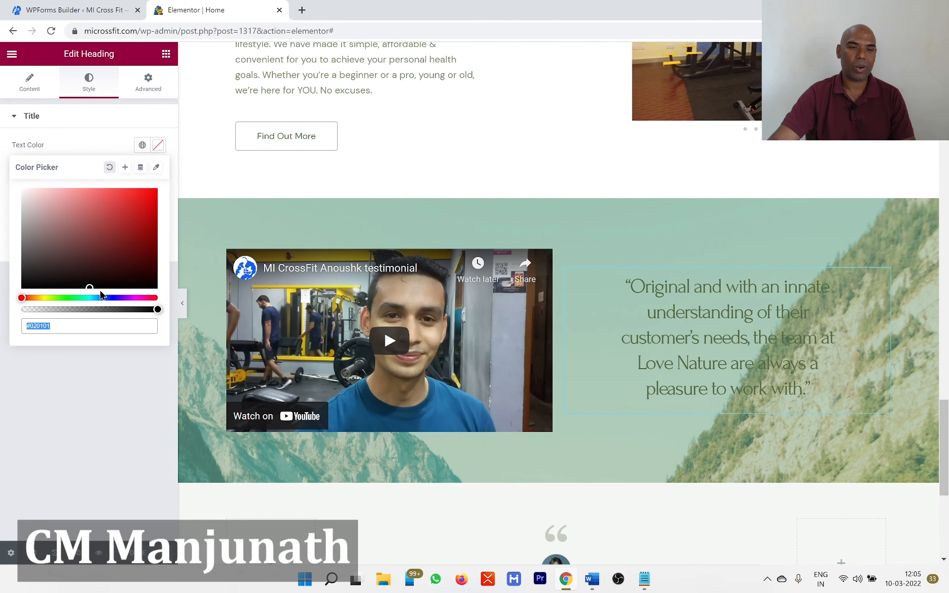
pyautogui.moveTo(87, 286); pyautogui.dragTo(21, 181)
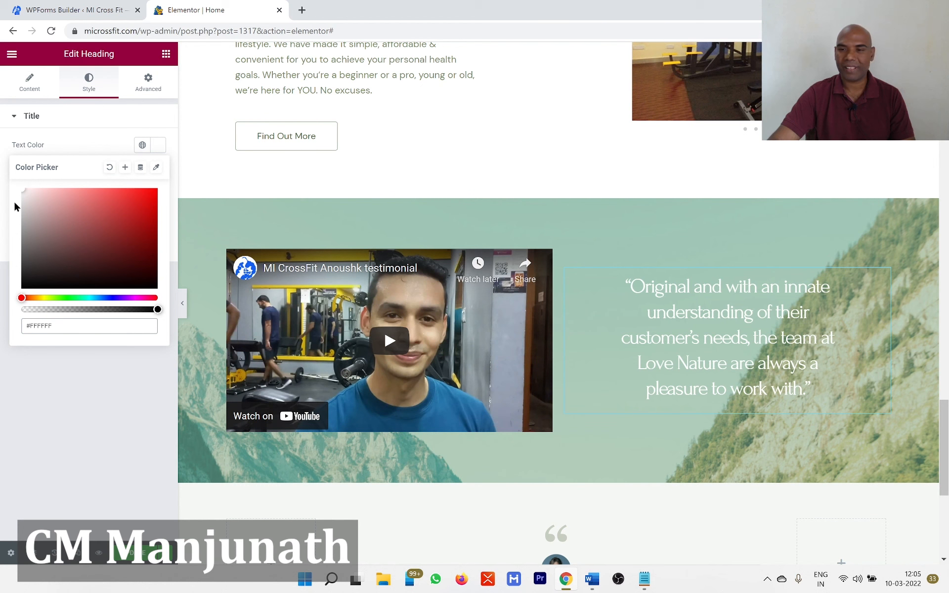
pyautogui.click(122, 558)
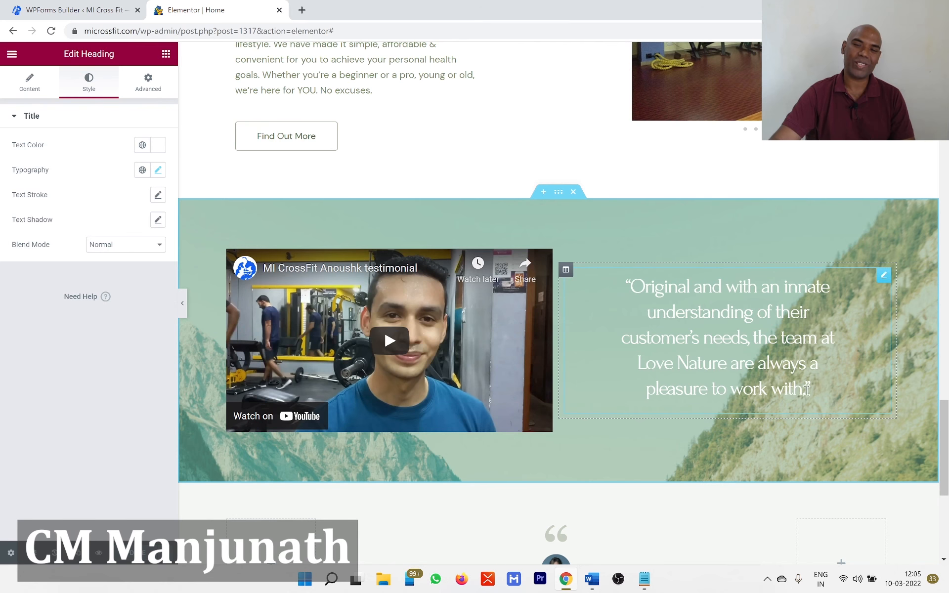
# Move the quote-mark image above the quote and the portrait and name text below it, and delete the emptied section.
pyautogui.scroll(-3, 703, 403)
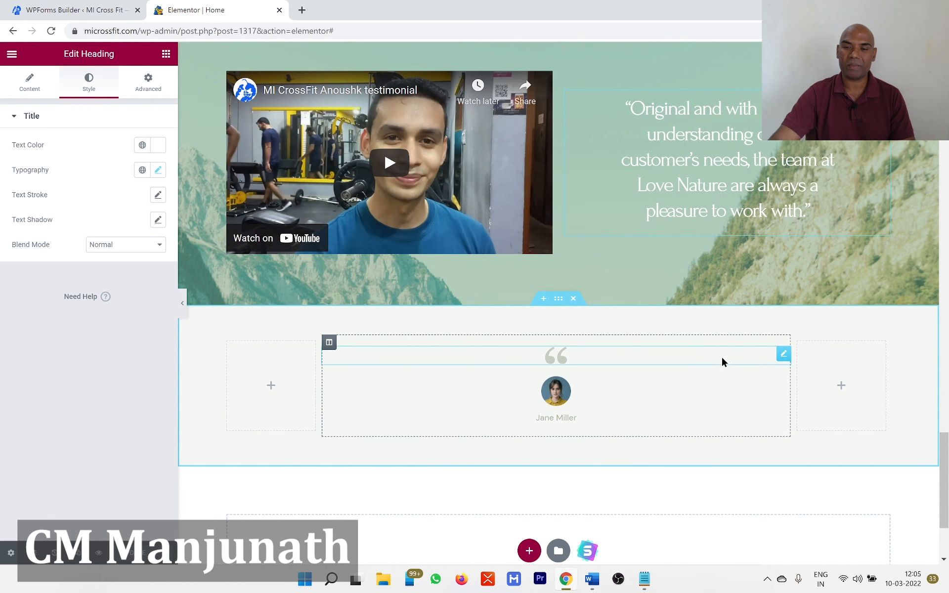
pyautogui.moveTo(780, 361); pyautogui.dragTo(791, 99)
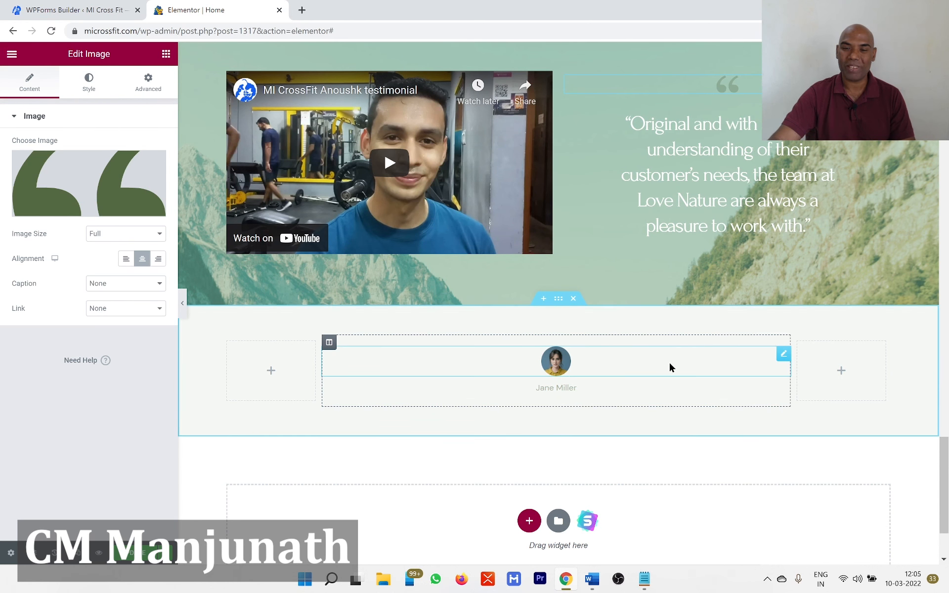
pyautogui.moveTo(783, 361); pyautogui.dragTo(796, 233)
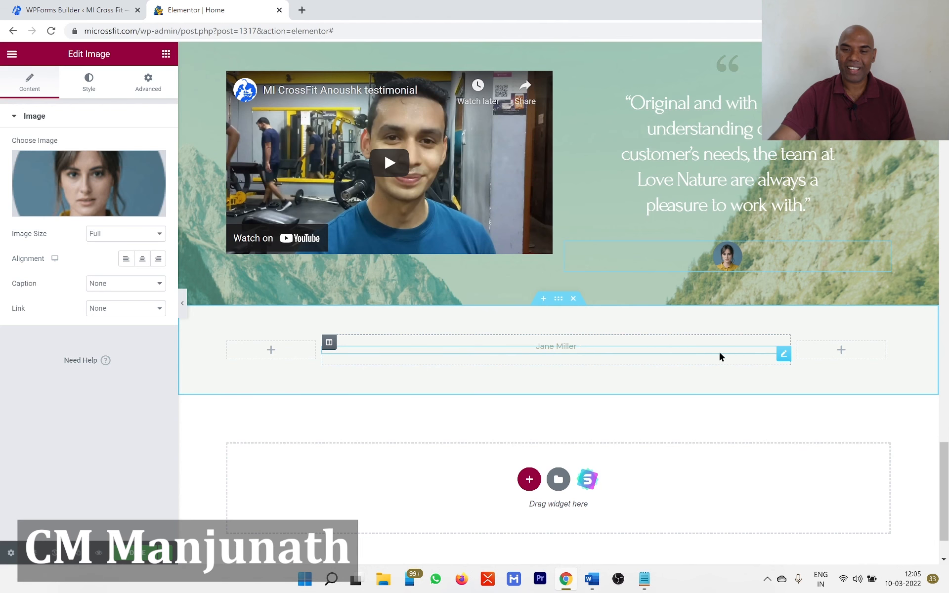
pyautogui.moveTo(784, 354)
pyautogui.mouseDown()
pyautogui.moveTo(801, 250)
pyautogui.moveTo(797, 269)
pyautogui.mouseUp()
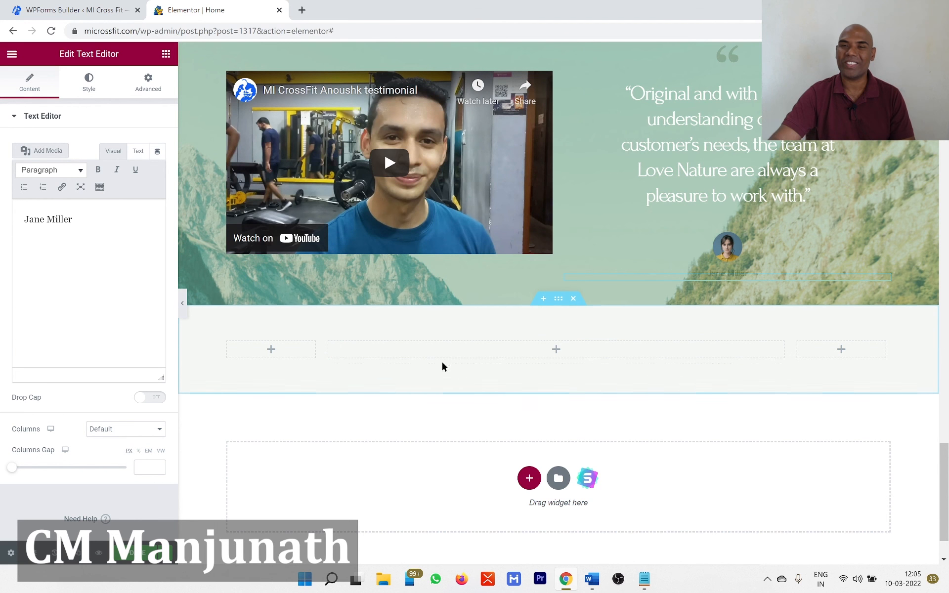
pyautogui.click(573, 303)
pyautogui.scroll(4, 793, 508)
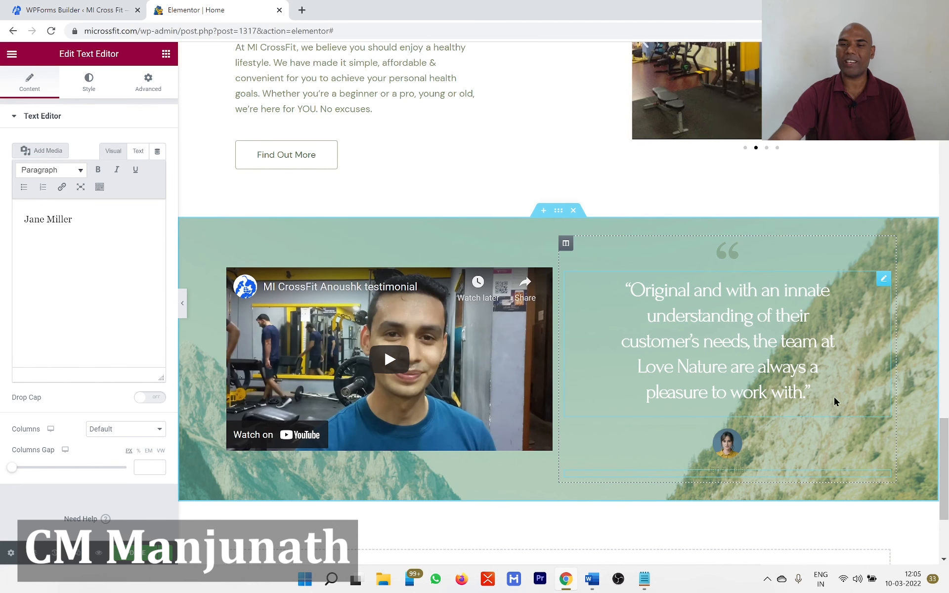
pyautogui.click(757, 237)
pyautogui.scroll(12, 710, 297)
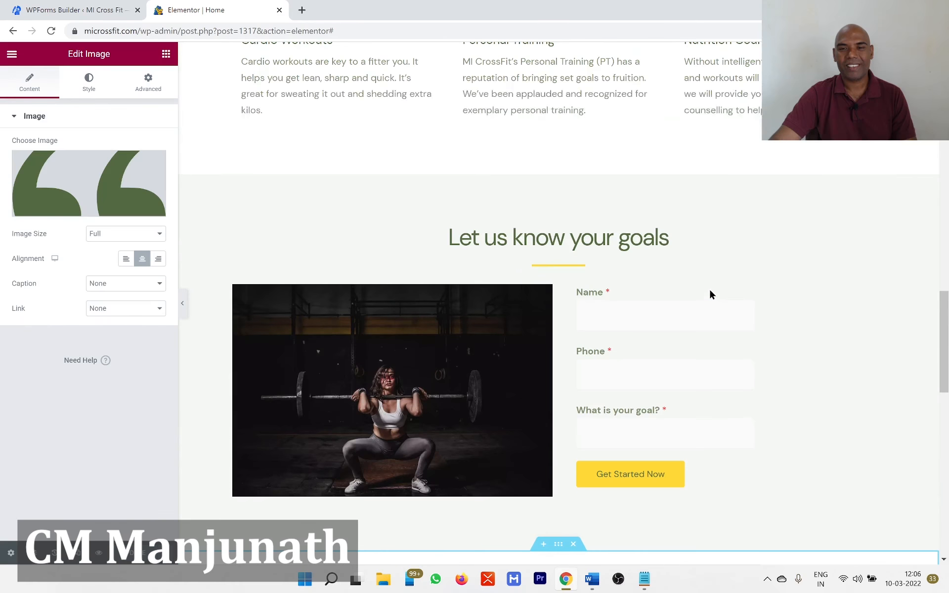
pyautogui.scroll(-14, 709, 296)
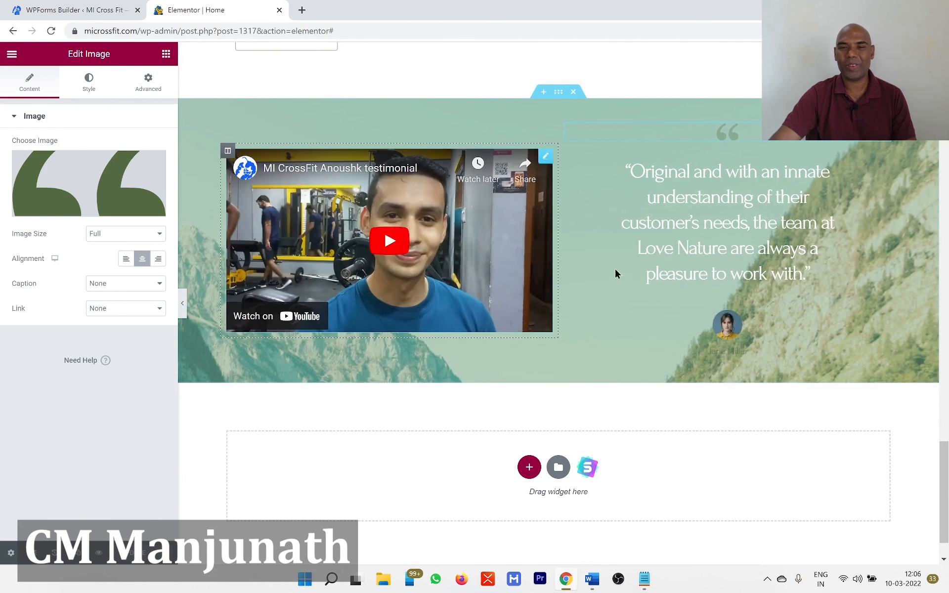
pyautogui.scroll(-1, 621, 334)
pyautogui.hotkey('alt', 'Tab')
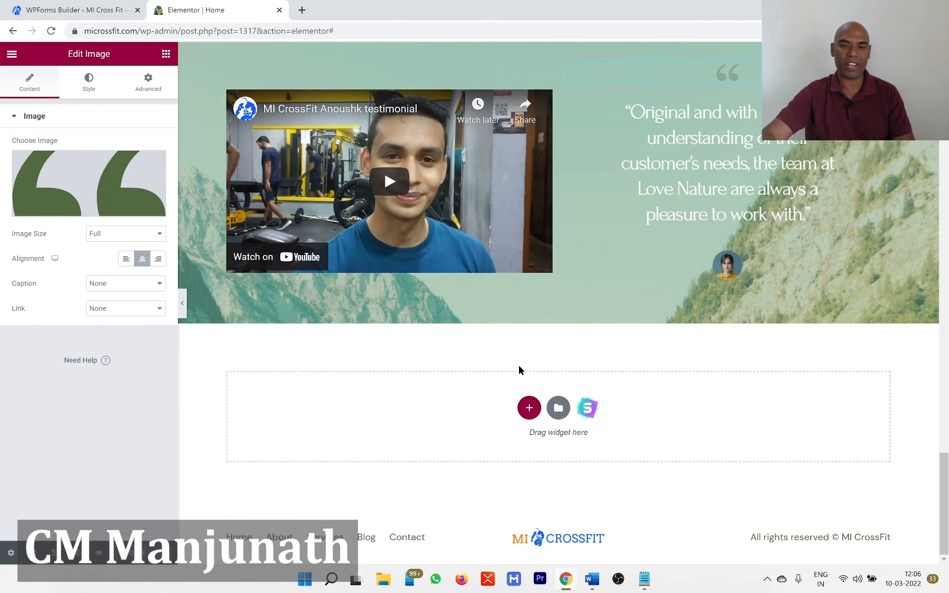
# Add a single-column section below the testimonial section and open its advanced settings.
pyautogui.click(529, 408)
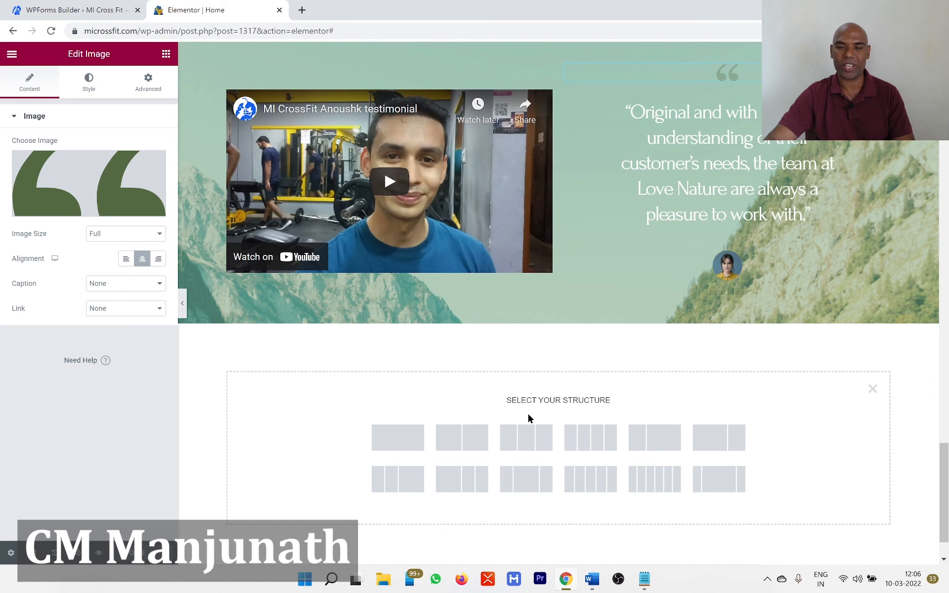
pyautogui.click(394, 448)
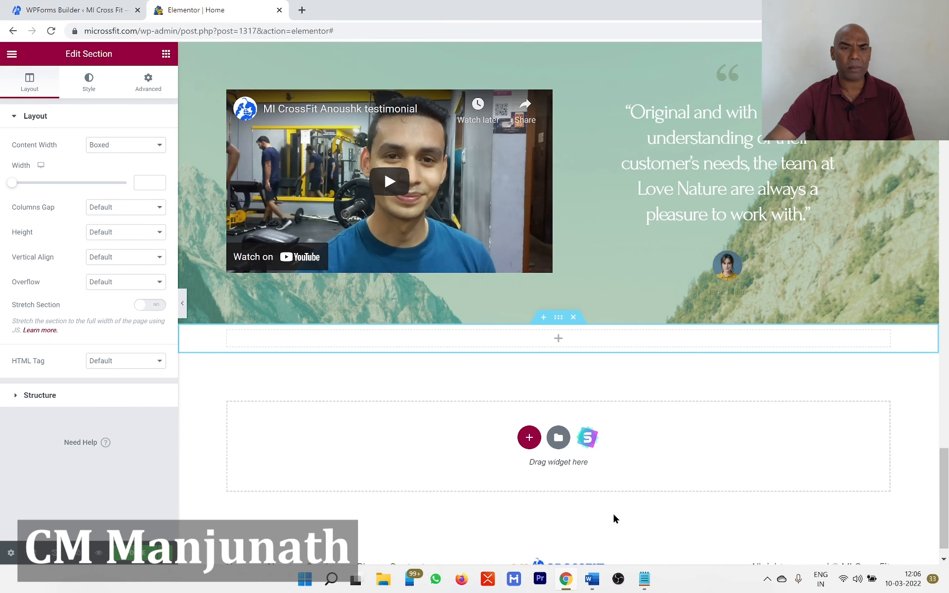
pyautogui.click(148, 82)
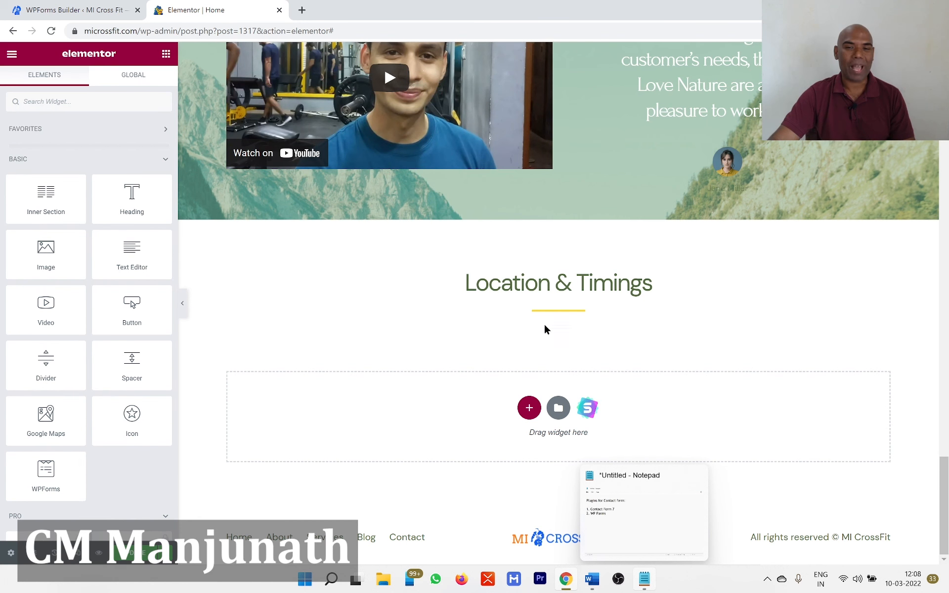
# Add a Google Maps widget below the Location & Timings heading and set its location to "mi crossfit".
pyautogui.moveTo(35, 431); pyautogui.dragTo(637, 287)
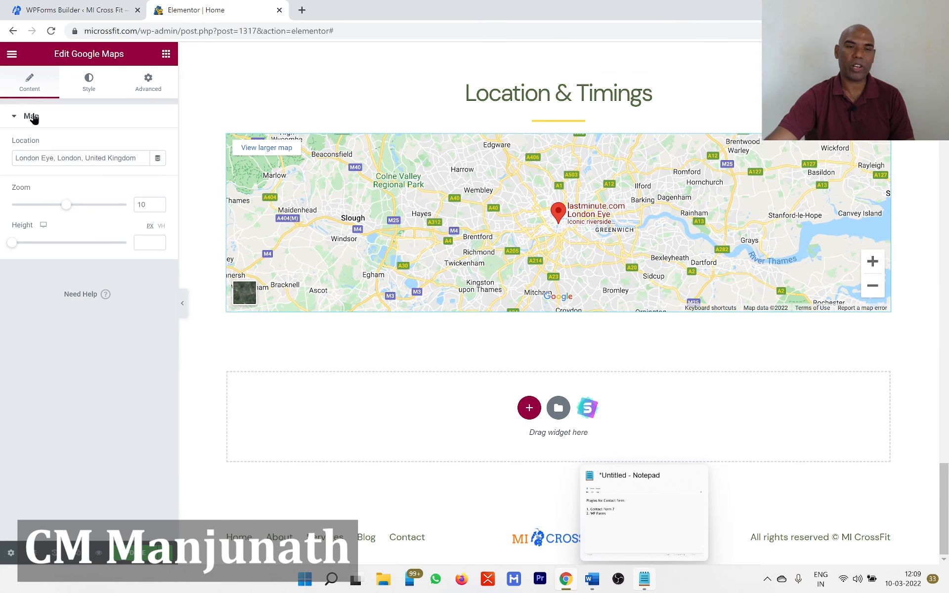
pyautogui.tripleClick(116, 158)
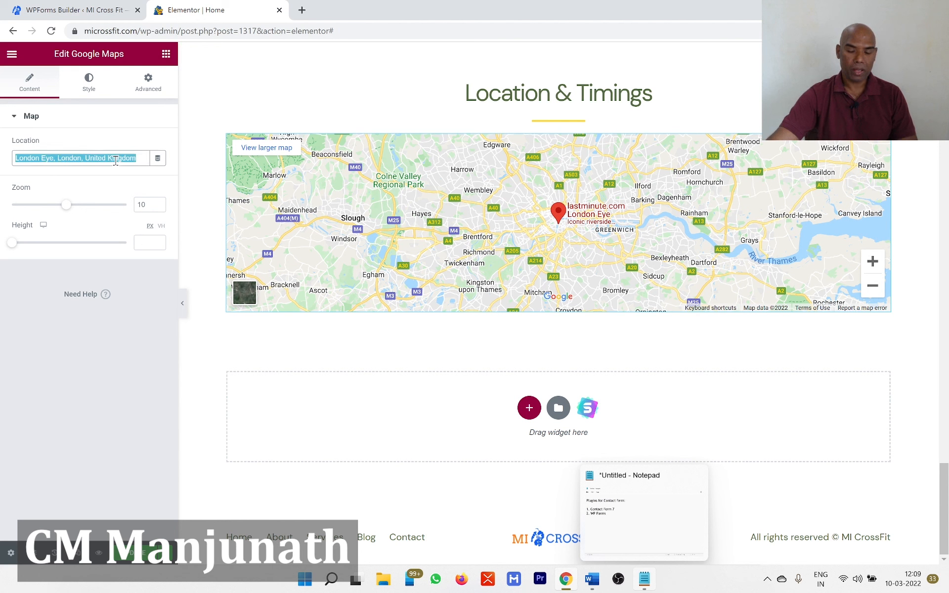
pyautogui.press('BackSpace')
pyautogui.write('mi cros')
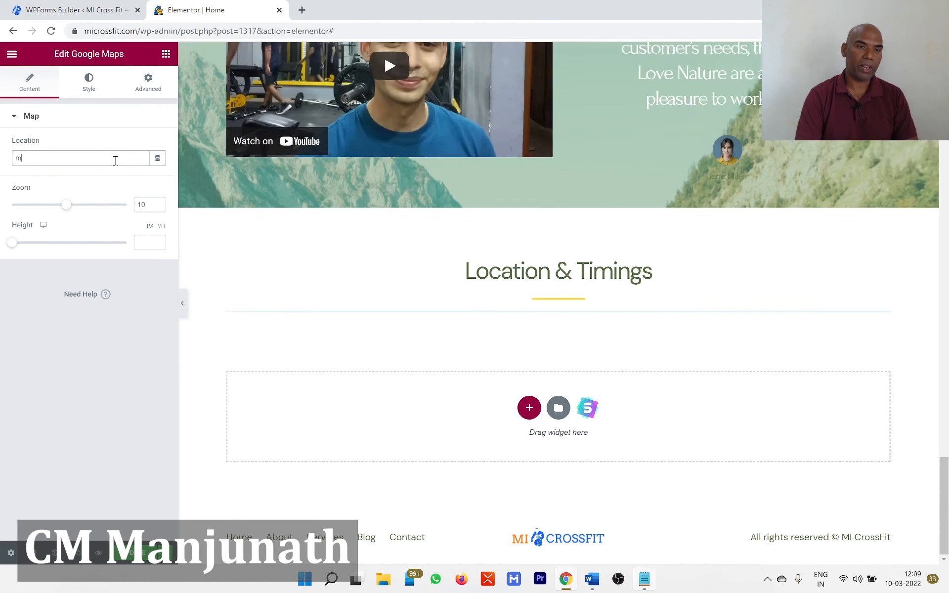
pyautogui.write('sf')
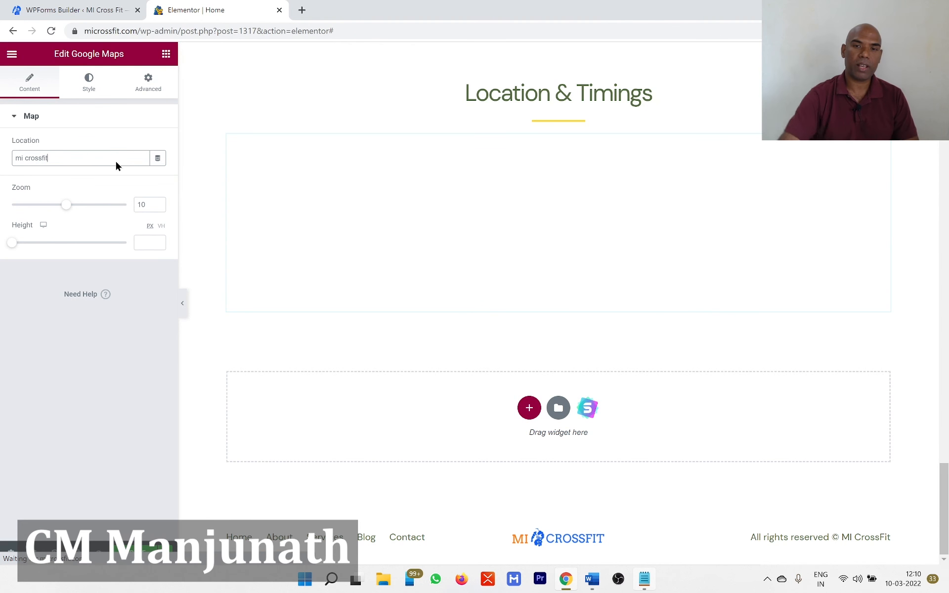
pyautogui.write('it')
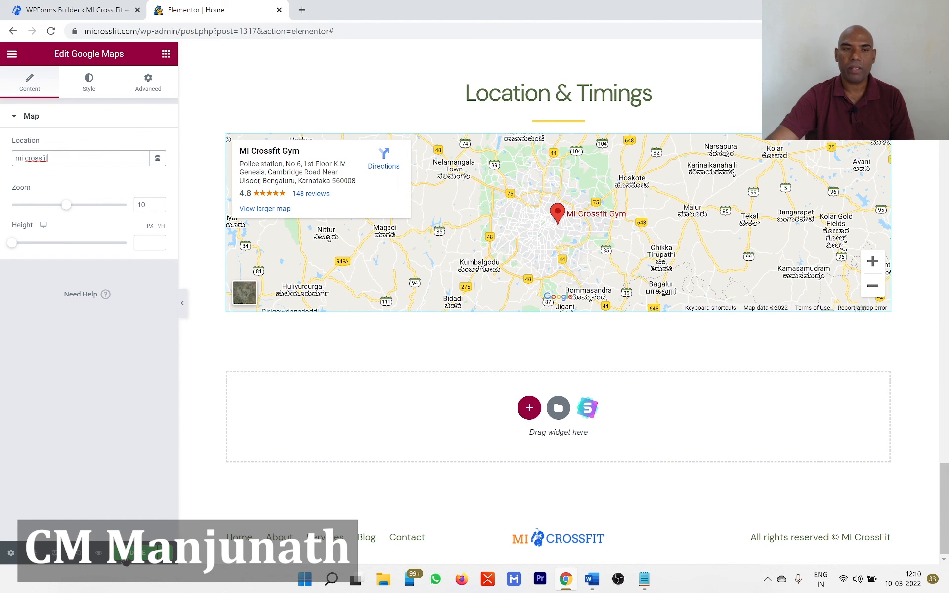
# Set the map's zoom to 15 and its height to 612 px.
pyautogui.moveTo(65, 206); pyautogui.dragTo(97, 254)
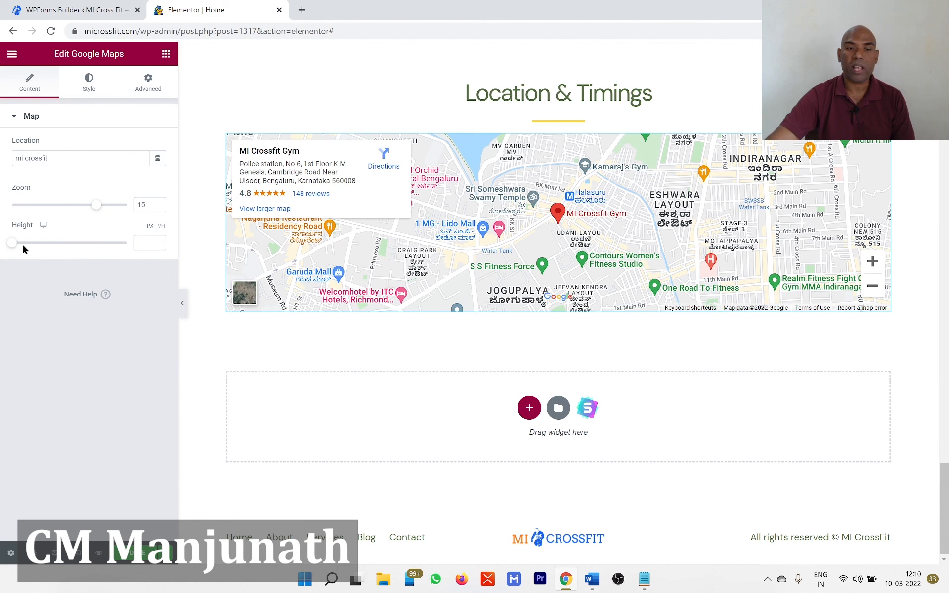
pyautogui.moveTo(11, 245); pyautogui.dragTo(58, 244)
pyautogui.scroll(-1, 722, 440)
pyautogui.scroll(2, 593, 382)
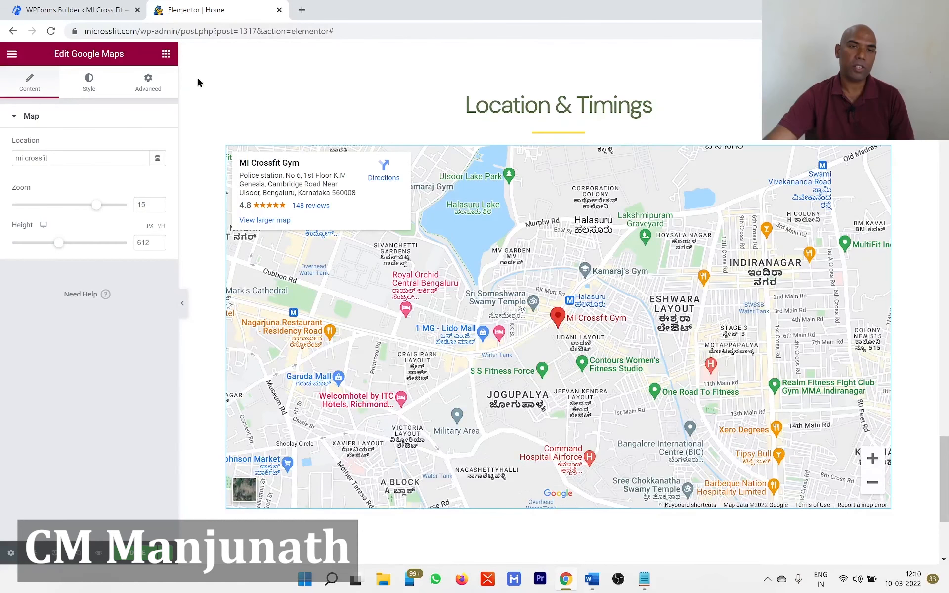
# Add a Text Editor widget below the map reading "Weekdays: 6:00 am to 8:00 pm" and "Weekends: 6:00 am to 8:00 pm".
pyautogui.click(166, 58)
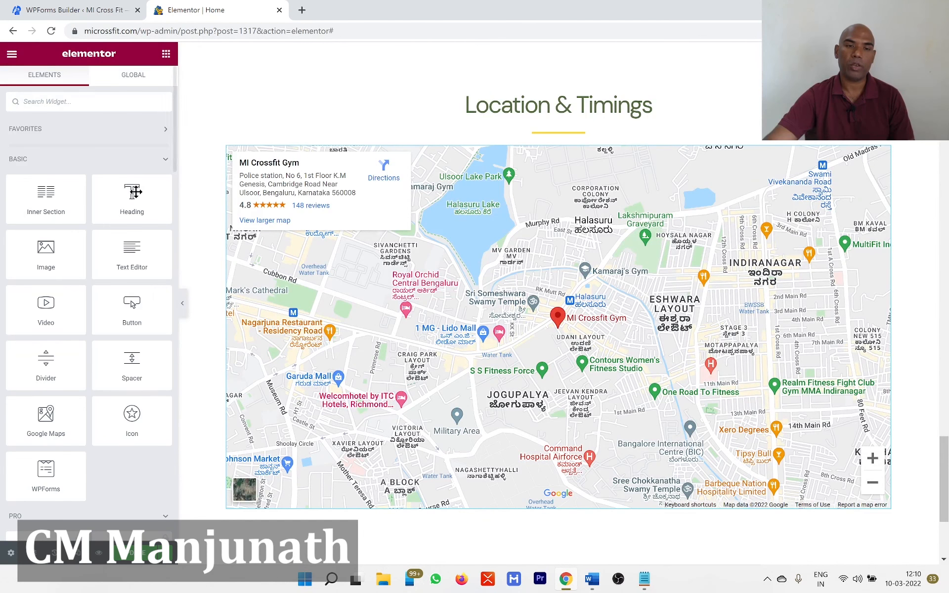
pyautogui.scroll(-3, 195, 118)
pyautogui.moveTo(130, 247); pyautogui.dragTo(548, 330)
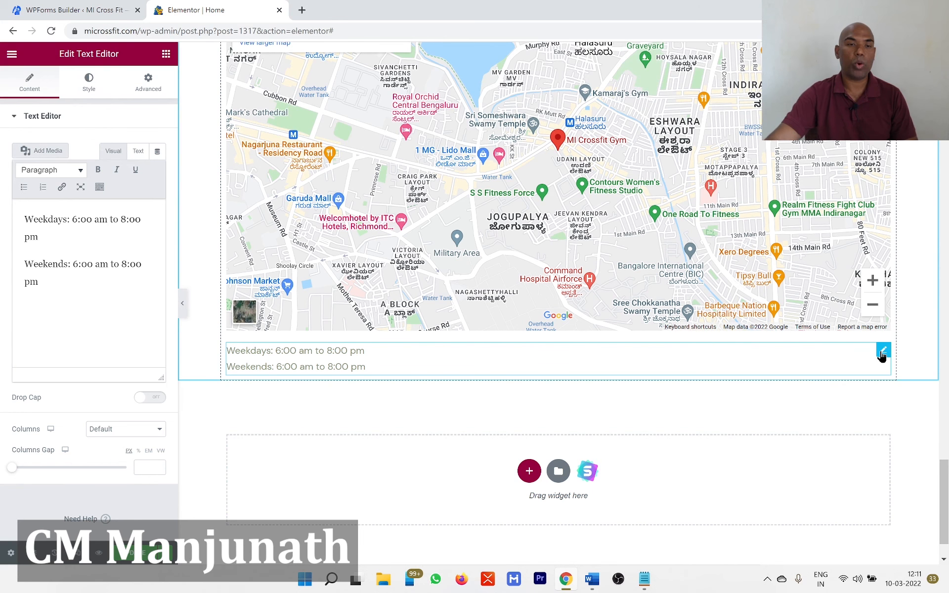
# Center the timings text and set its typography to size 35 px and weight 800.
pyautogui.click(87, 81)
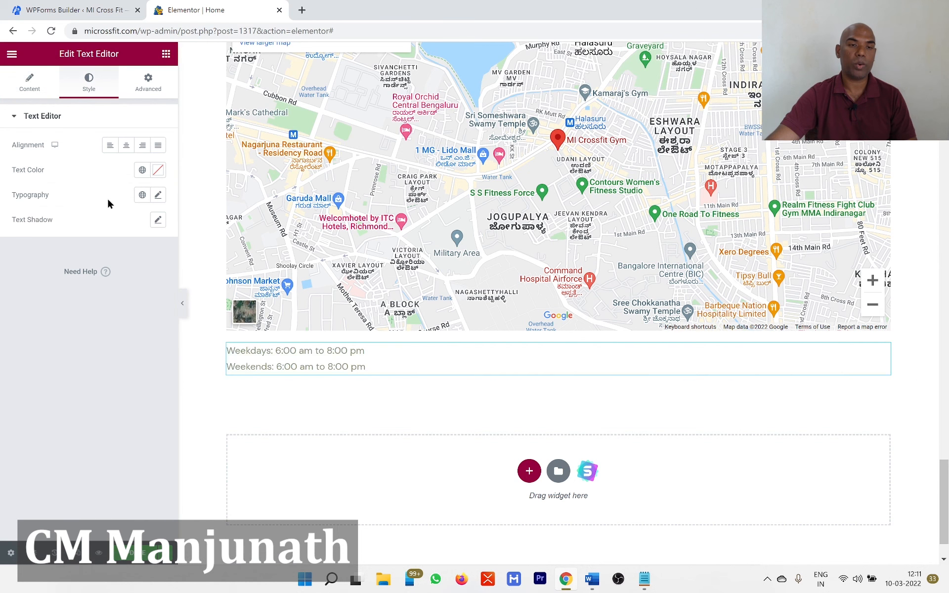
pyautogui.click(126, 145)
pyautogui.click(158, 196)
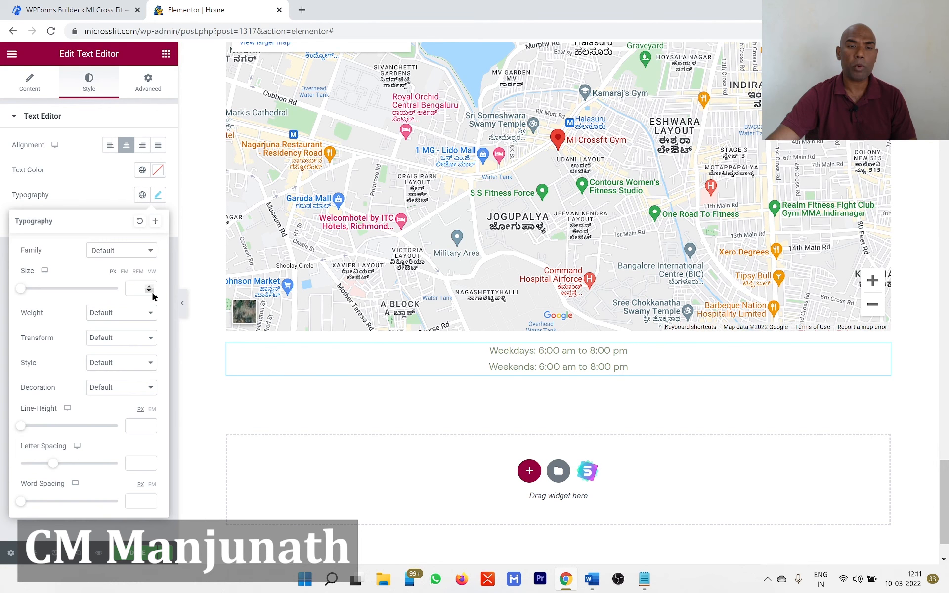
pyautogui.moveTo(21, 292); pyautogui.dragTo(36, 295)
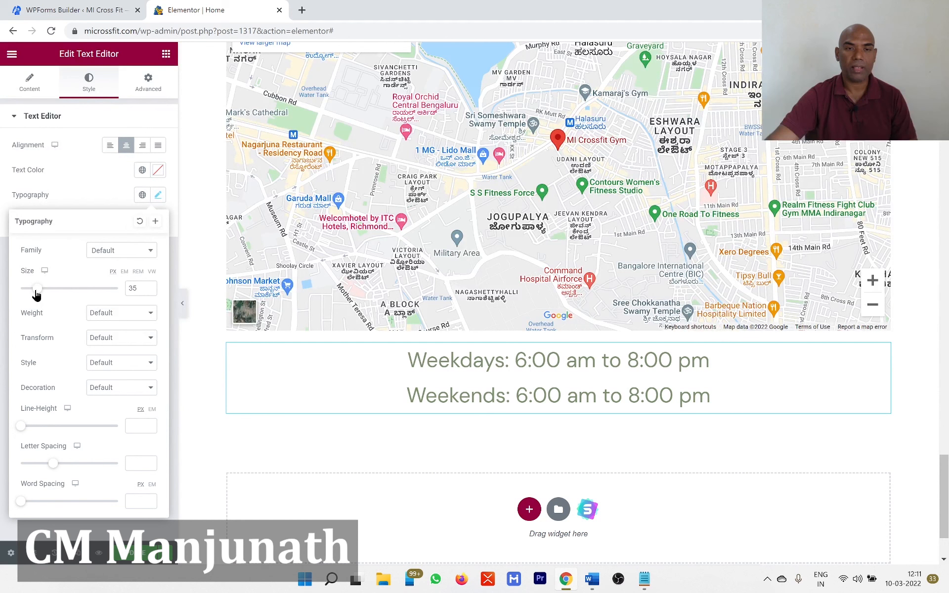
pyautogui.click(94, 314)
pyautogui.click(101, 391)
pyautogui.press('8')
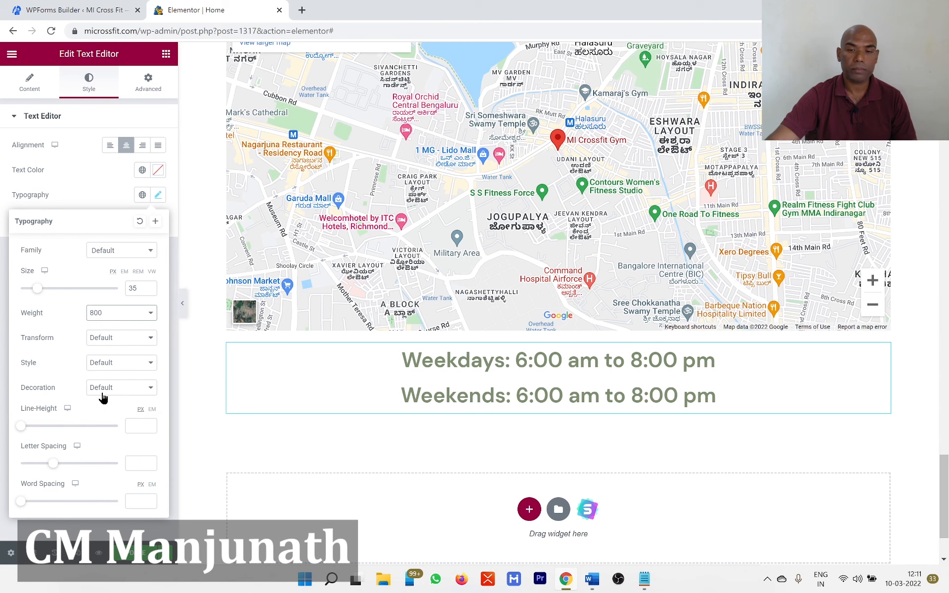
pyautogui.scroll(5, 608, 435)
pyautogui.scroll(-7, 608, 435)
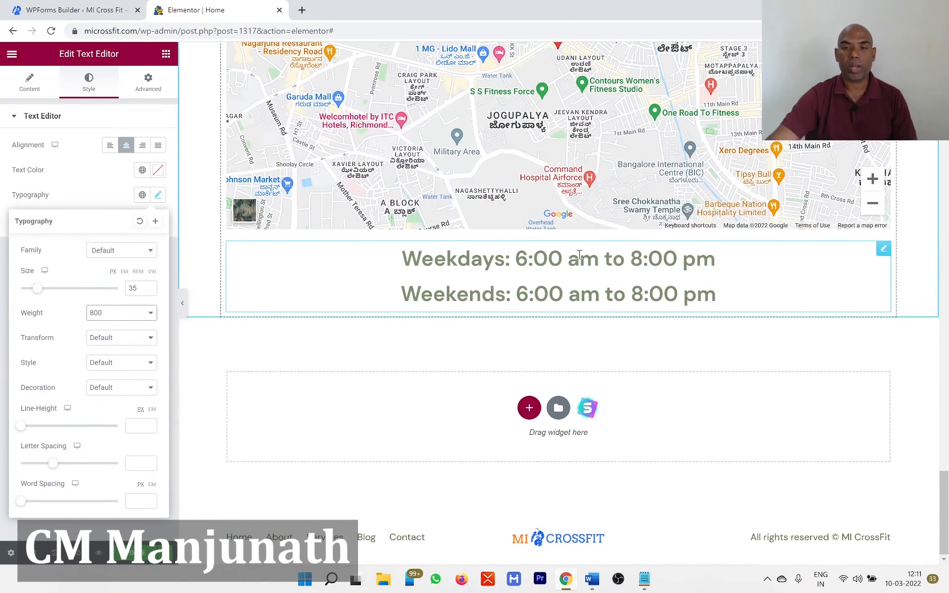
# Unlink the timings text's padding values and set the top and bottom padding to 30 px.
pyautogui.click(882, 252)
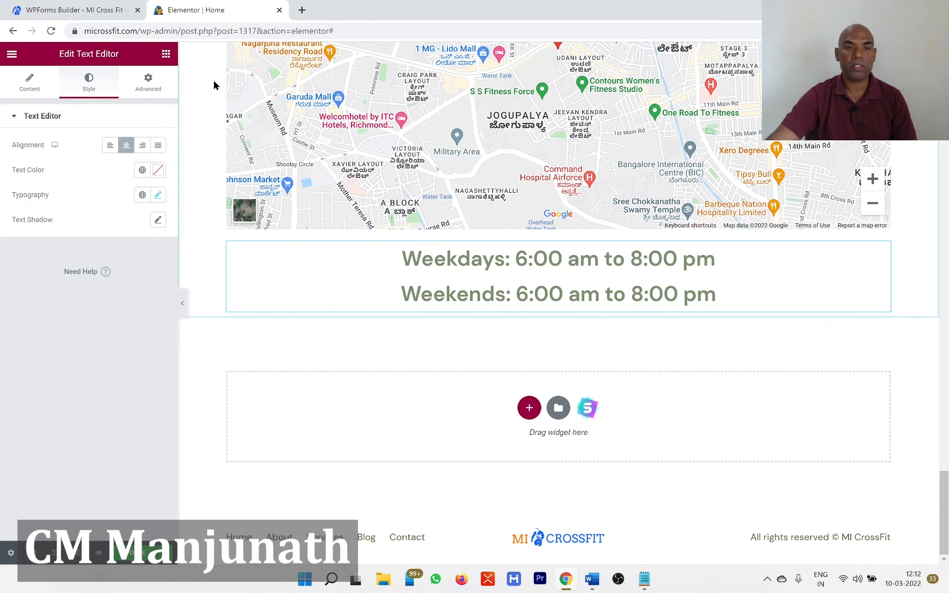
pyautogui.click(147, 83)
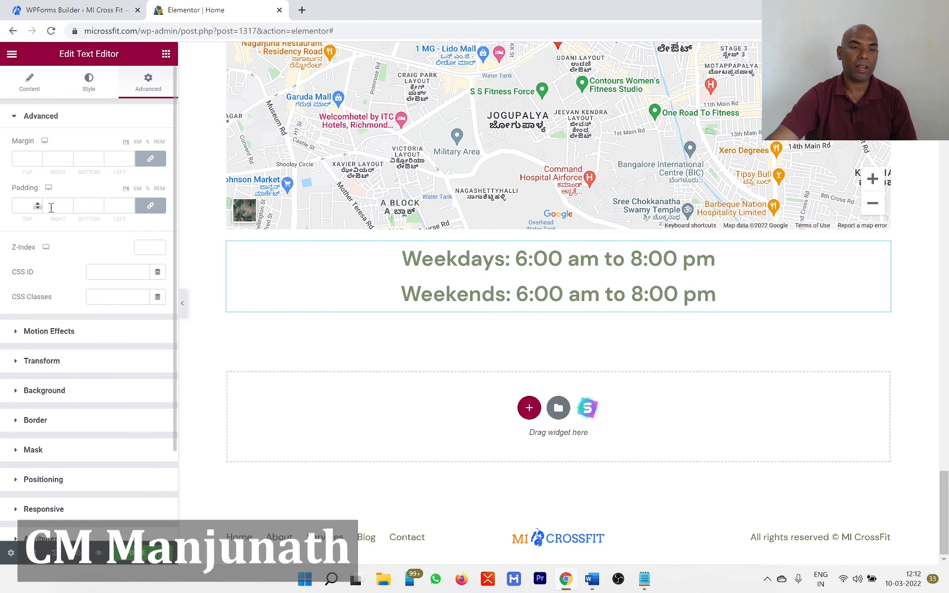
pyautogui.click(151, 205)
pyautogui.click(29, 207)
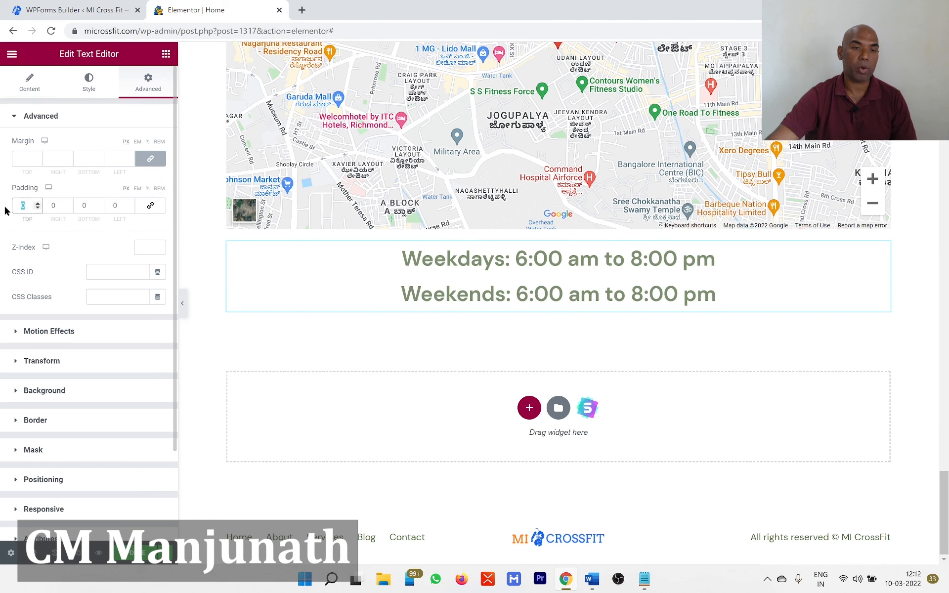
pyautogui.write('30')
pyautogui.press('Tab')
pyautogui.press('Tab')
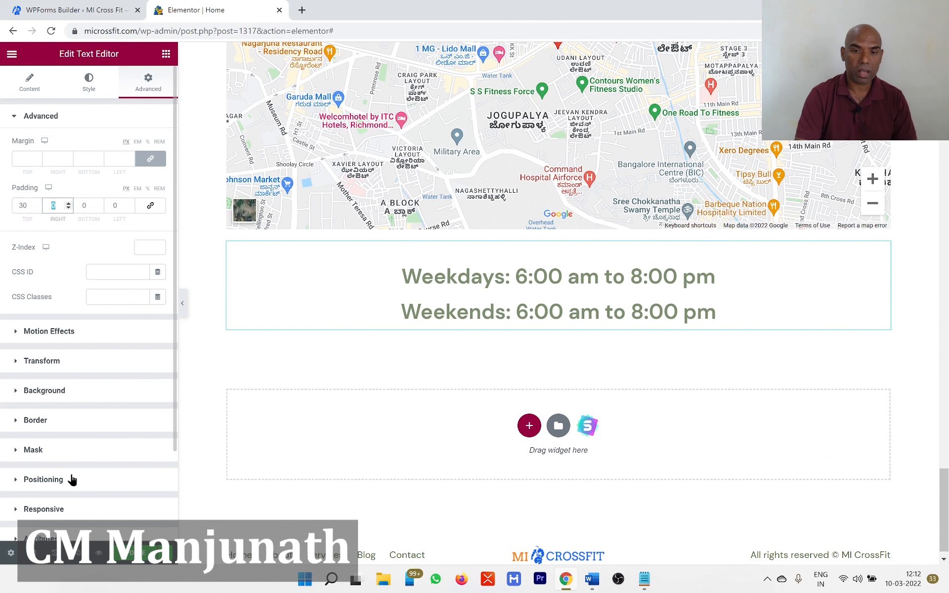
pyautogui.write('30')
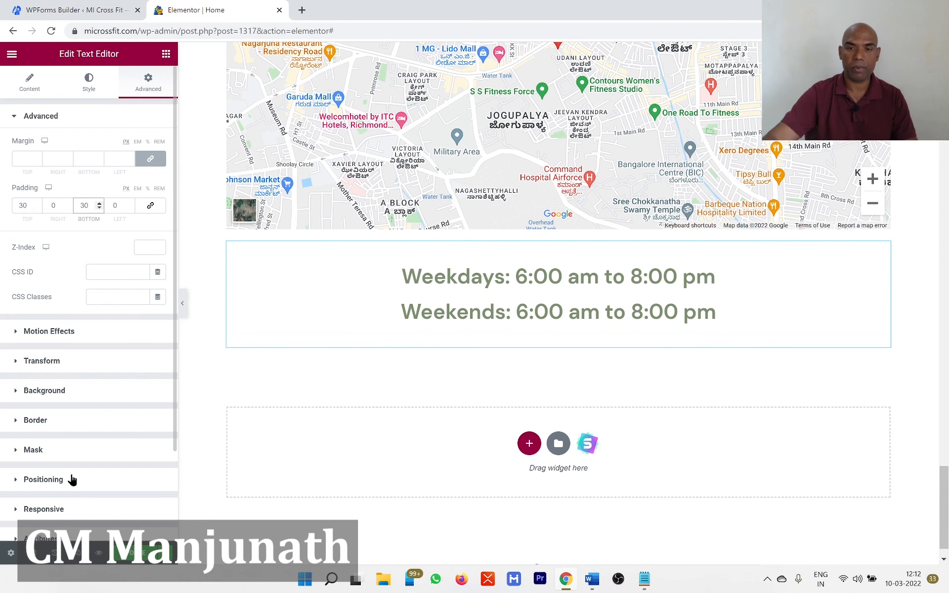
# Update the home page to save the timings text and its padding changes.
pyautogui.click(120, 555)
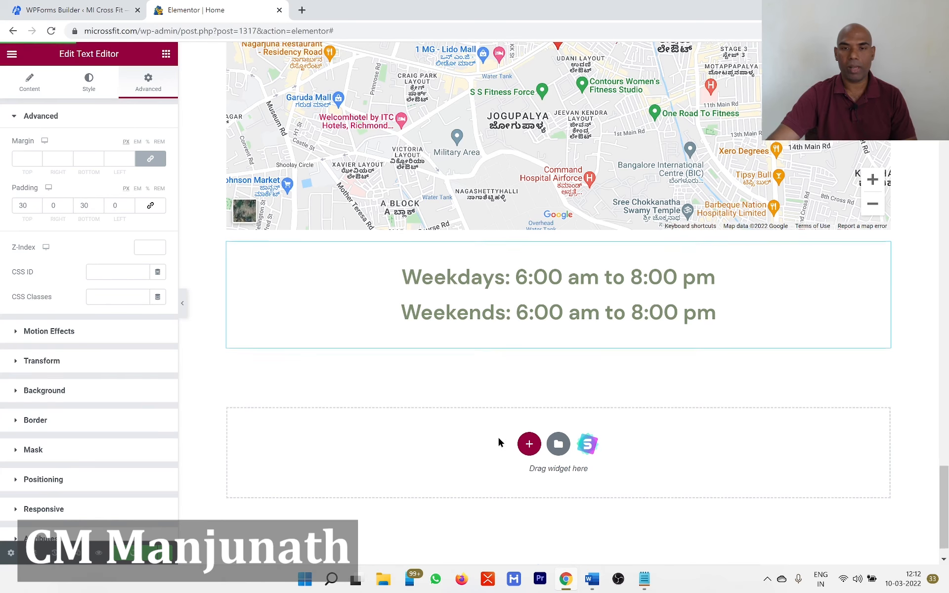
# Preview the home page without the editing panel, reviewing every section from the hero banner down to Location & Timings.
pyautogui.scroll(10, 497, 436)
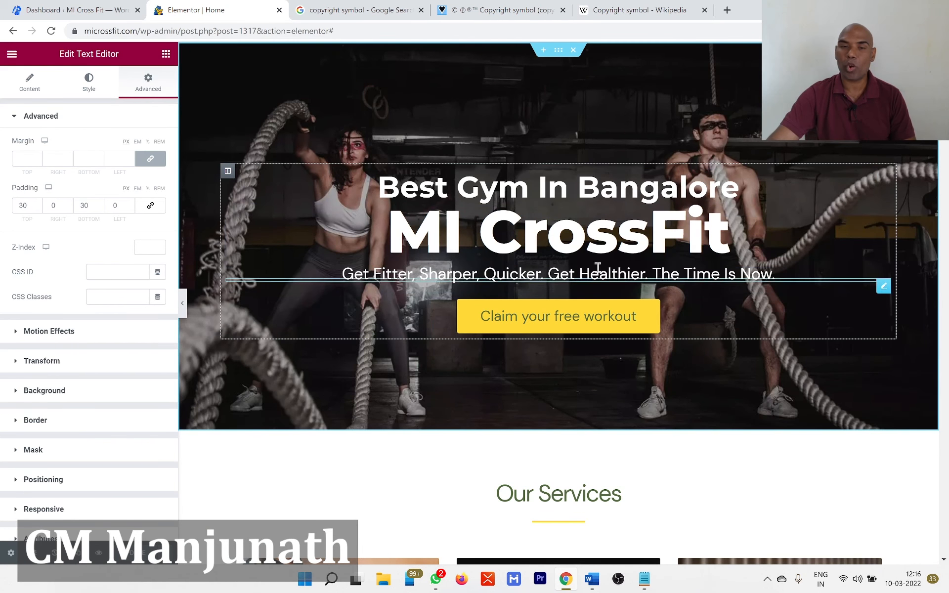
pyautogui.click(183, 303)
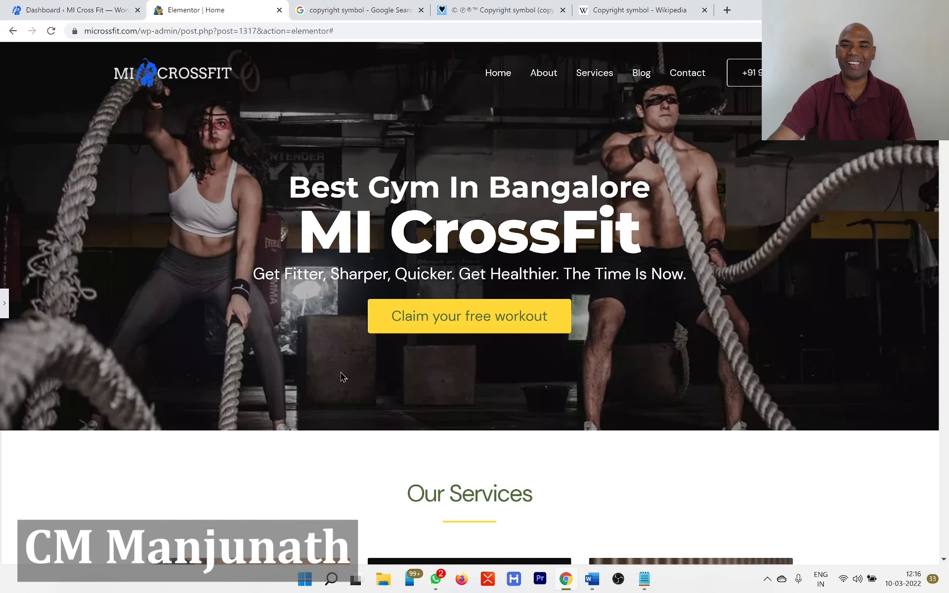
pyautogui.scroll(-1, 553, 364)
pyautogui.scroll(1, 553, 366)
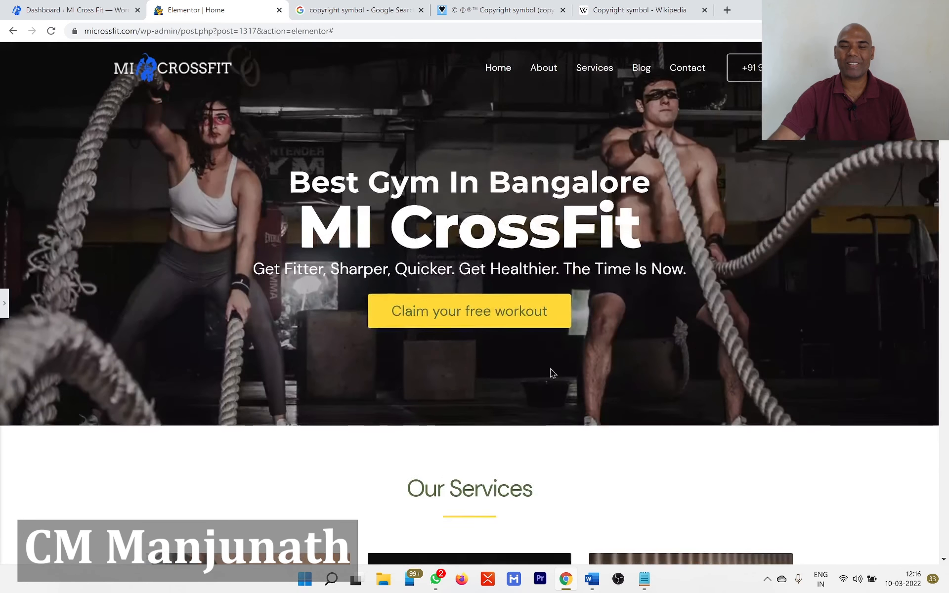
pyautogui.scroll(-7, 593, 346)
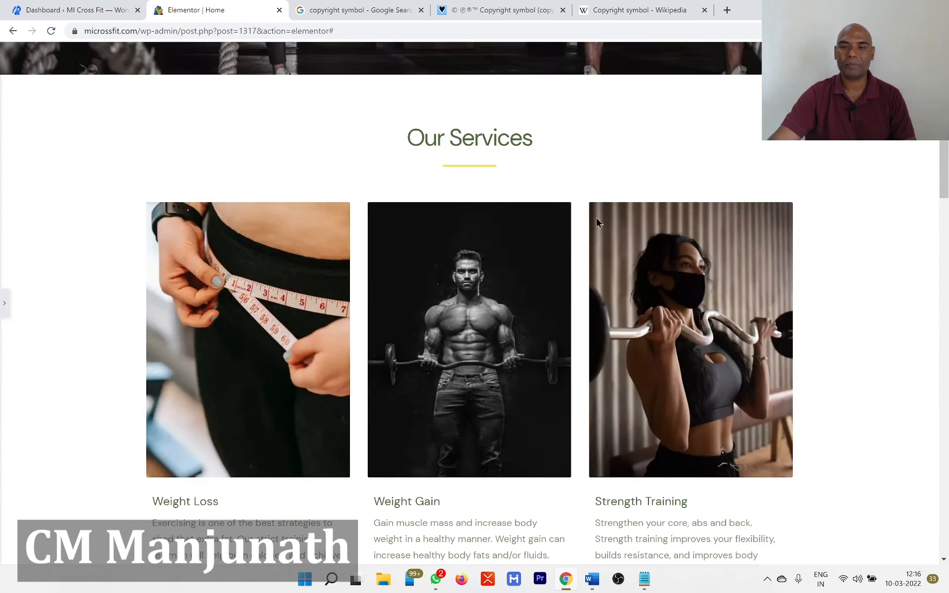
pyautogui.scroll(-17, 598, 225)
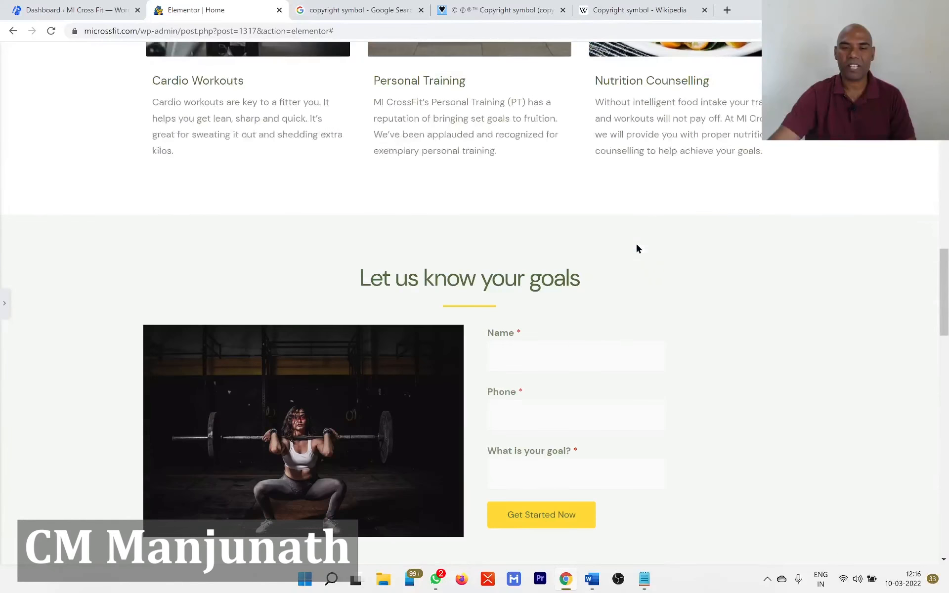
pyautogui.scroll(-8, 637, 248)
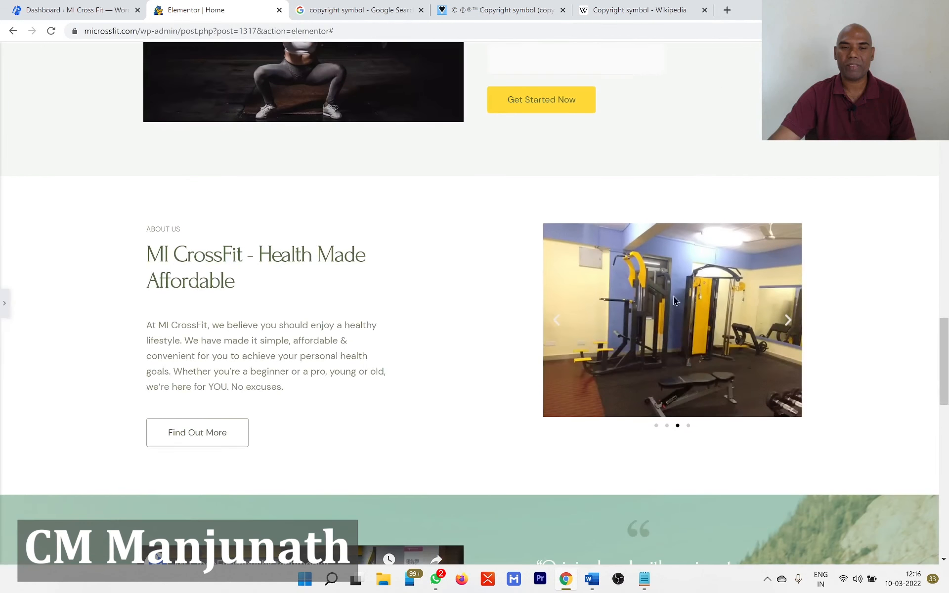
pyautogui.scroll(-6, 619, 377)
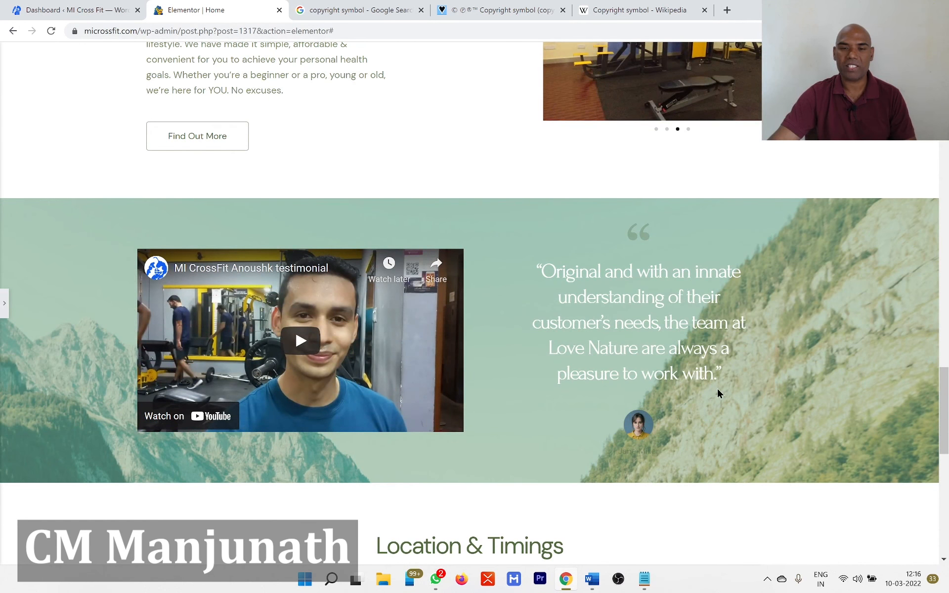
pyautogui.scroll(-2, 718, 393)
pyautogui.scroll(-2, 718, 394)
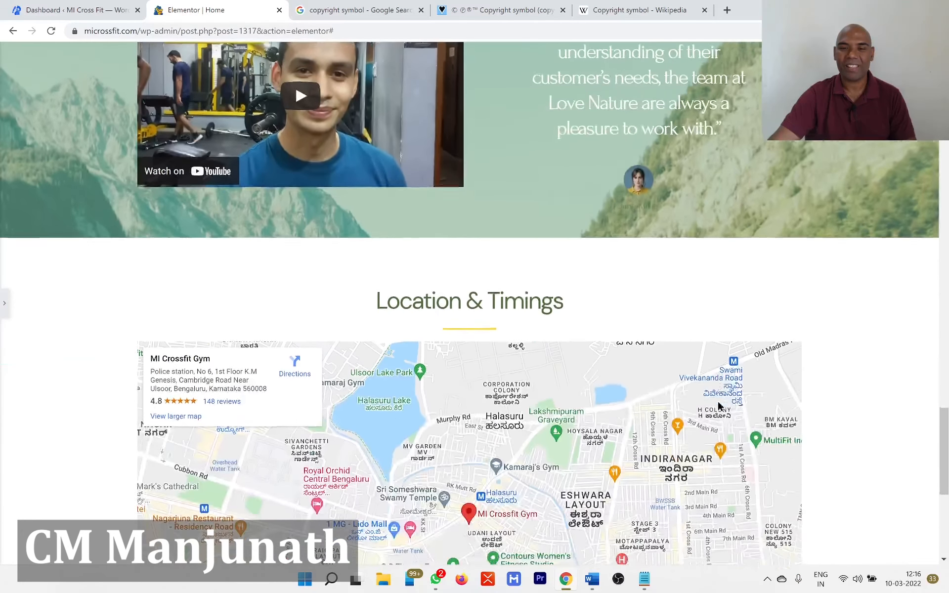
pyautogui.scroll(-6, 718, 396)
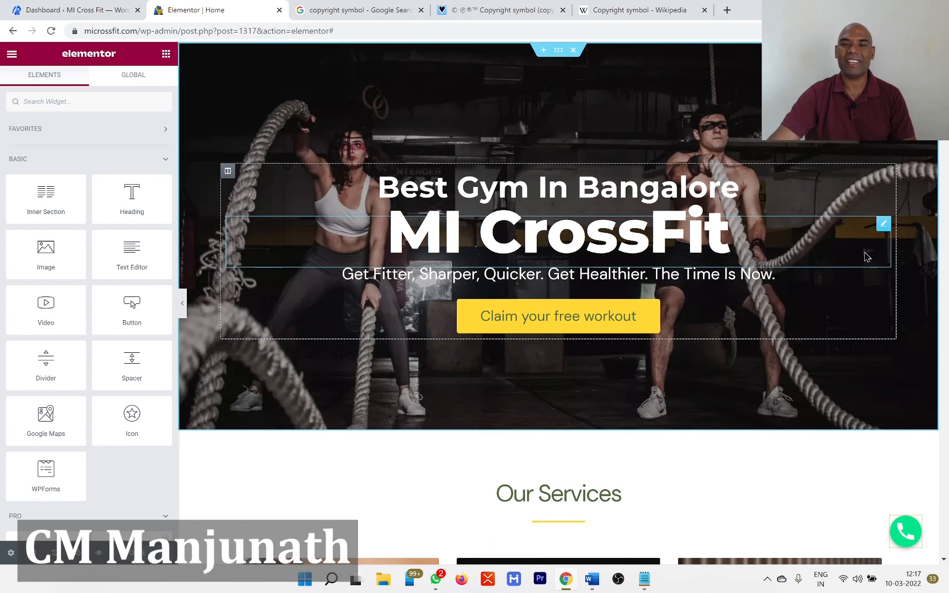
pyautogui.scroll(-5, 867, 256)
pyautogui.scroll(5, 867, 256)
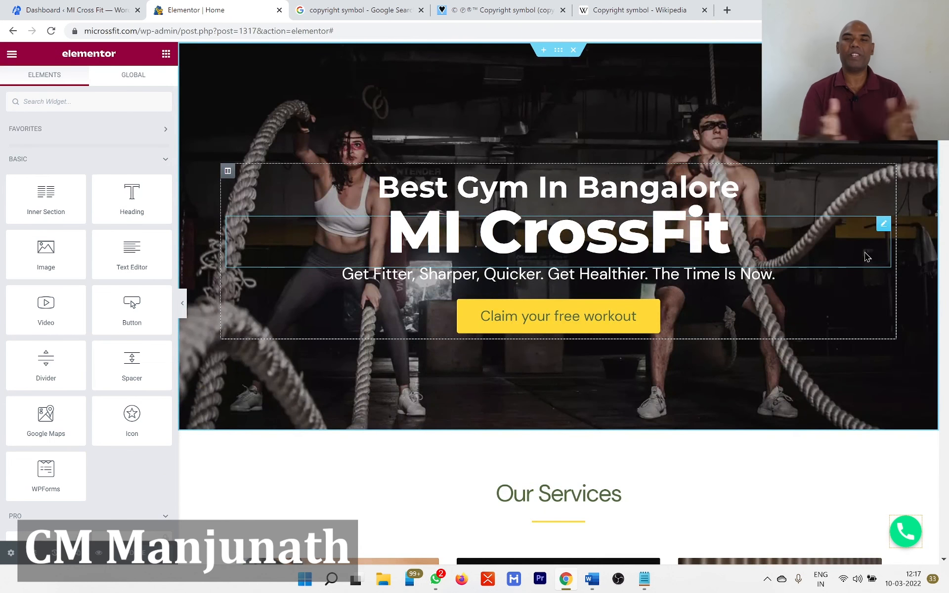